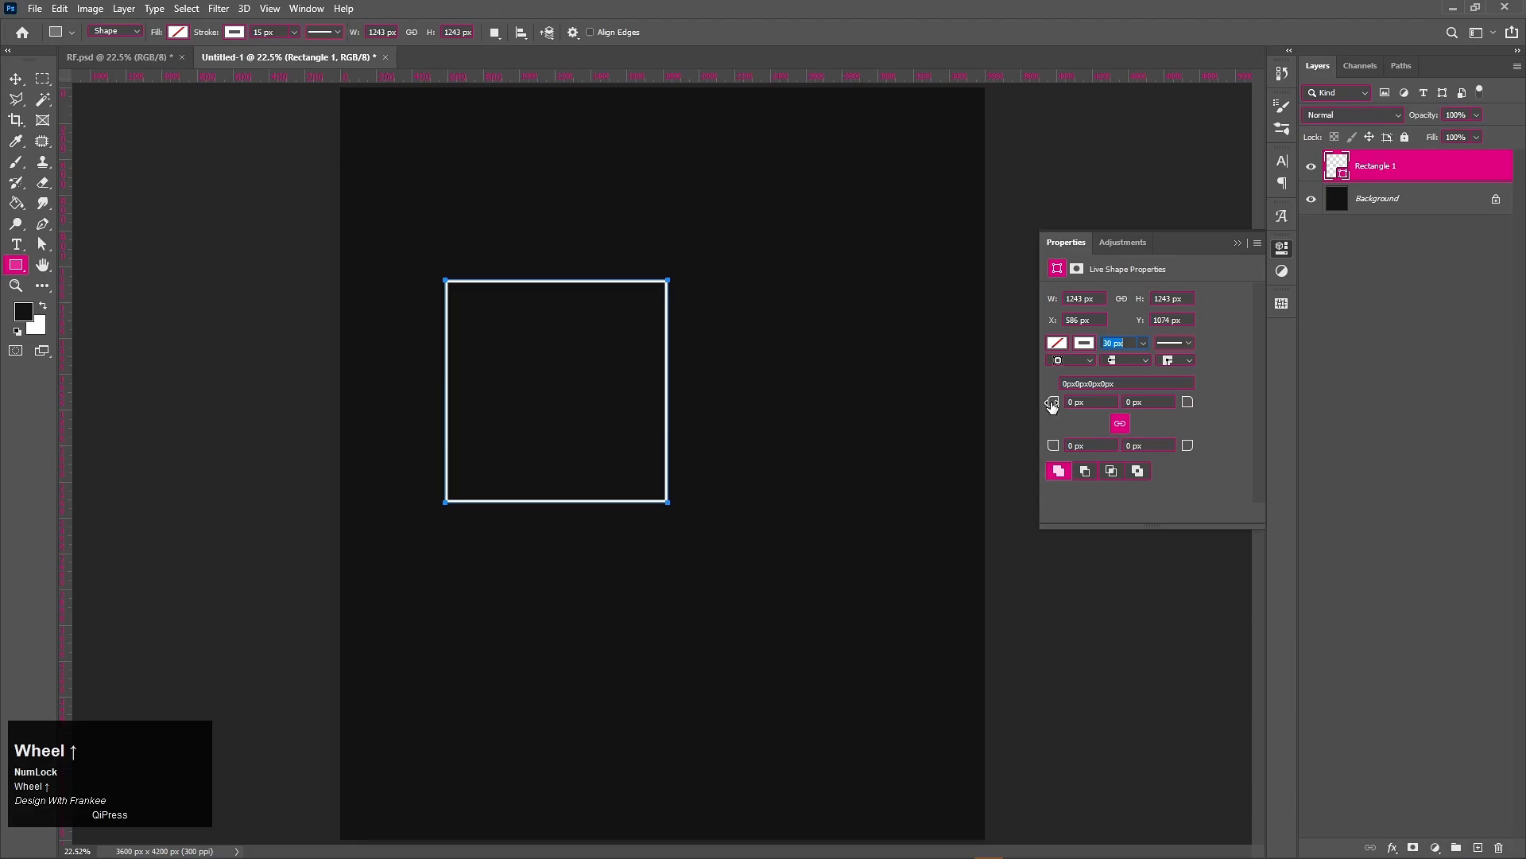
Round all four corners of the white-outlined square to 78 px and set its stroke width to 30 px
mouse_move(1052, 405)
left_mouse_down()
mouse_move(1145, 409)
mouse_move(1048, 403)
left_mouse_up()
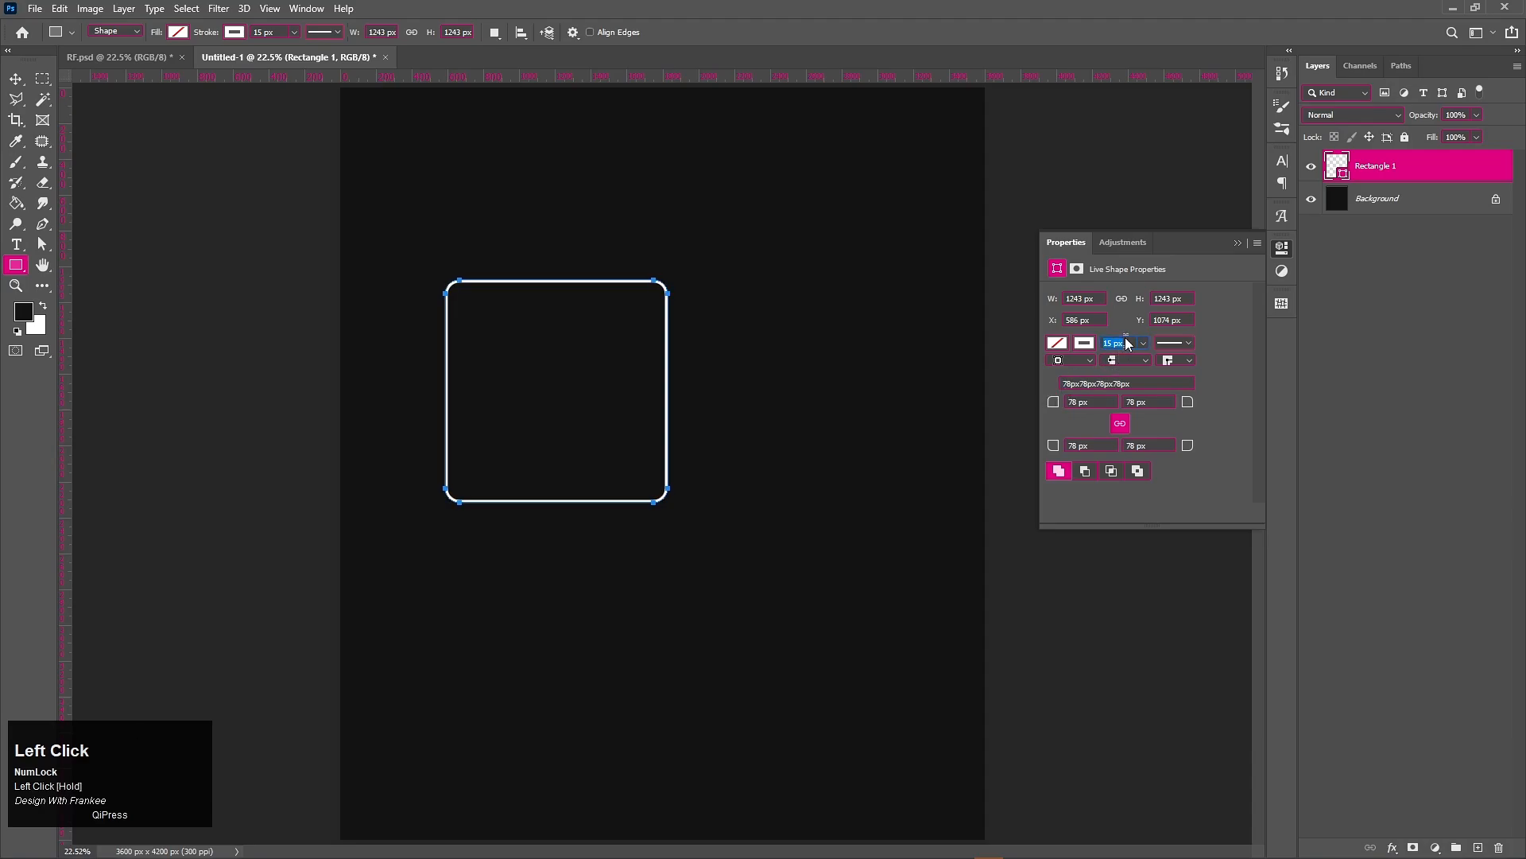
scroll(1127, 342, "up", 4)
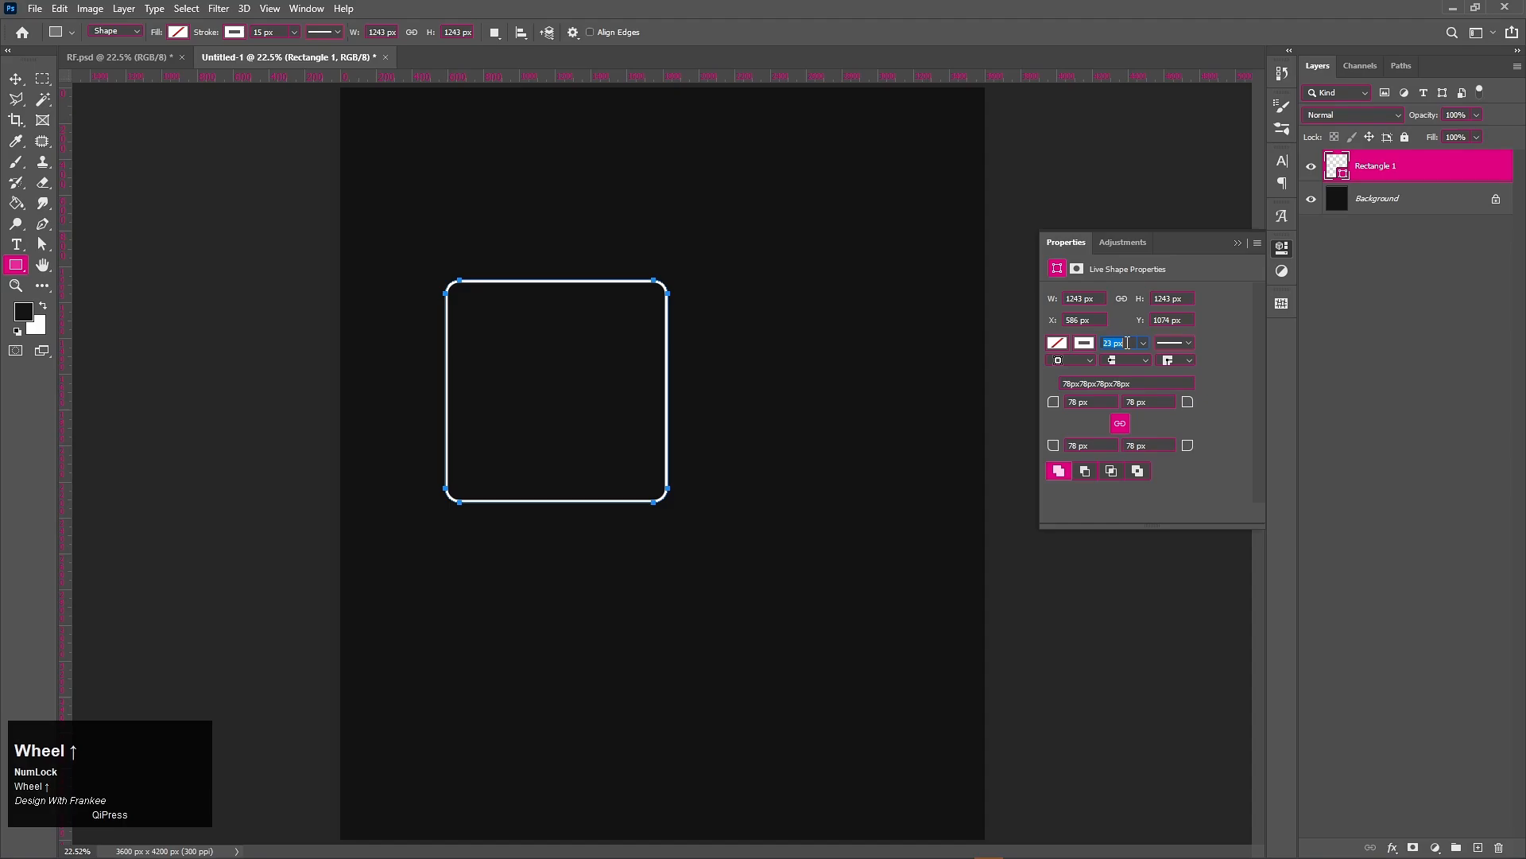
scroll(1127, 342, "up", 2)
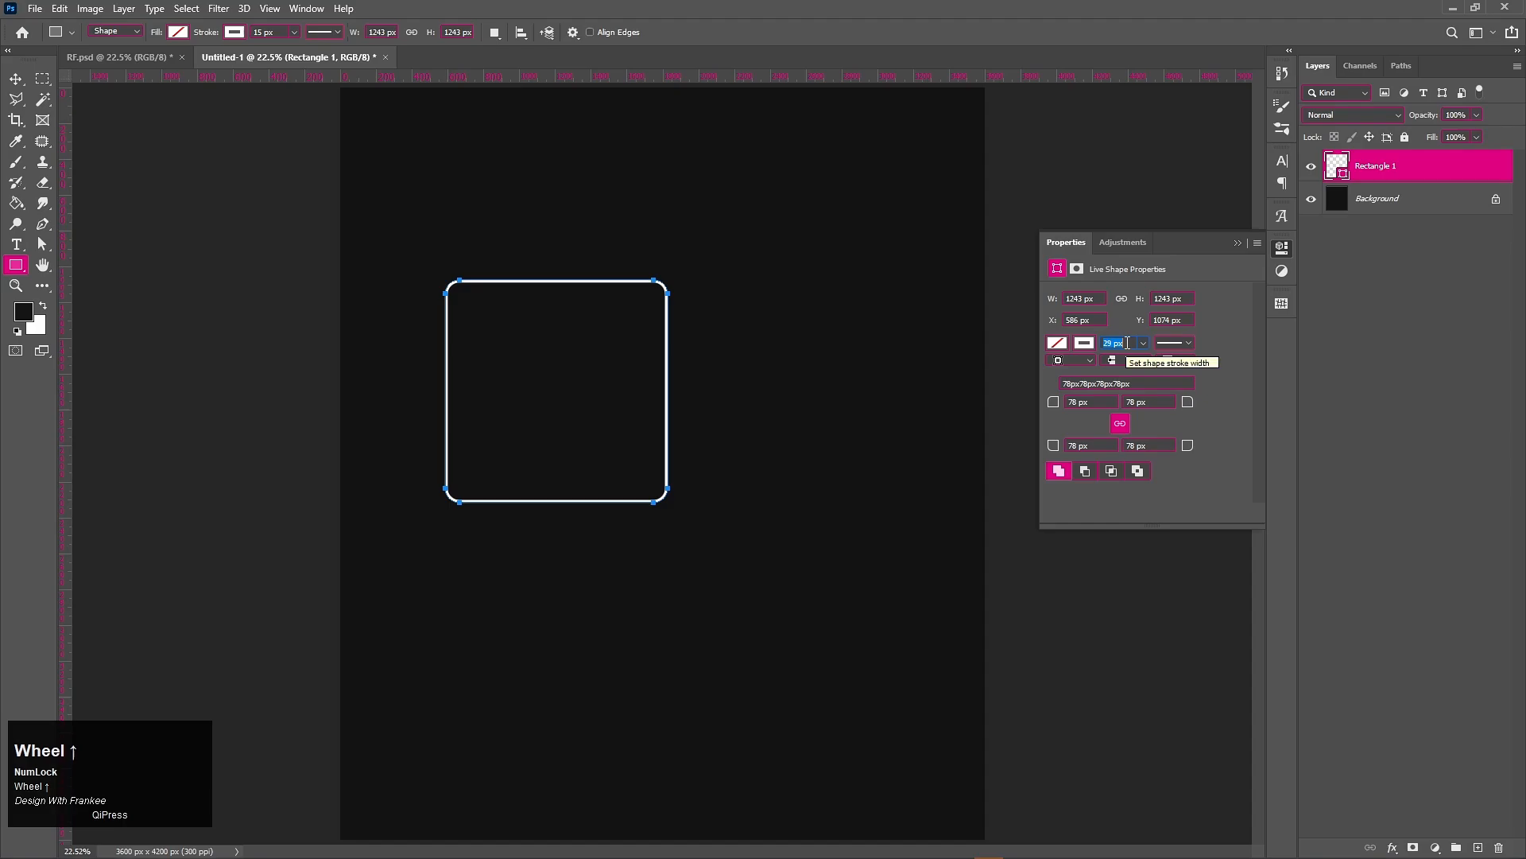
left_click(1127, 342)
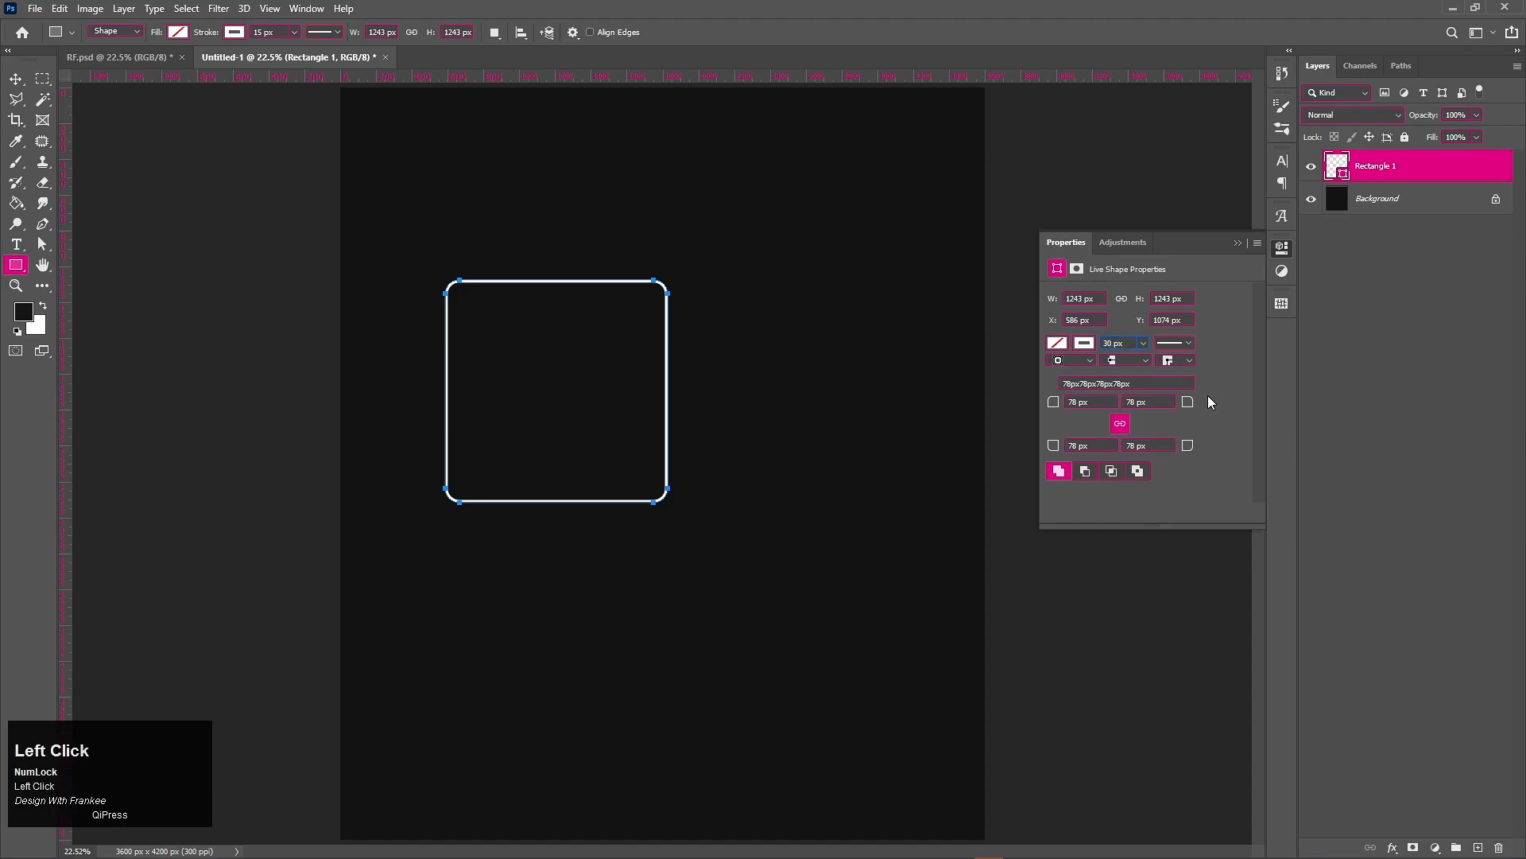
key("Return")
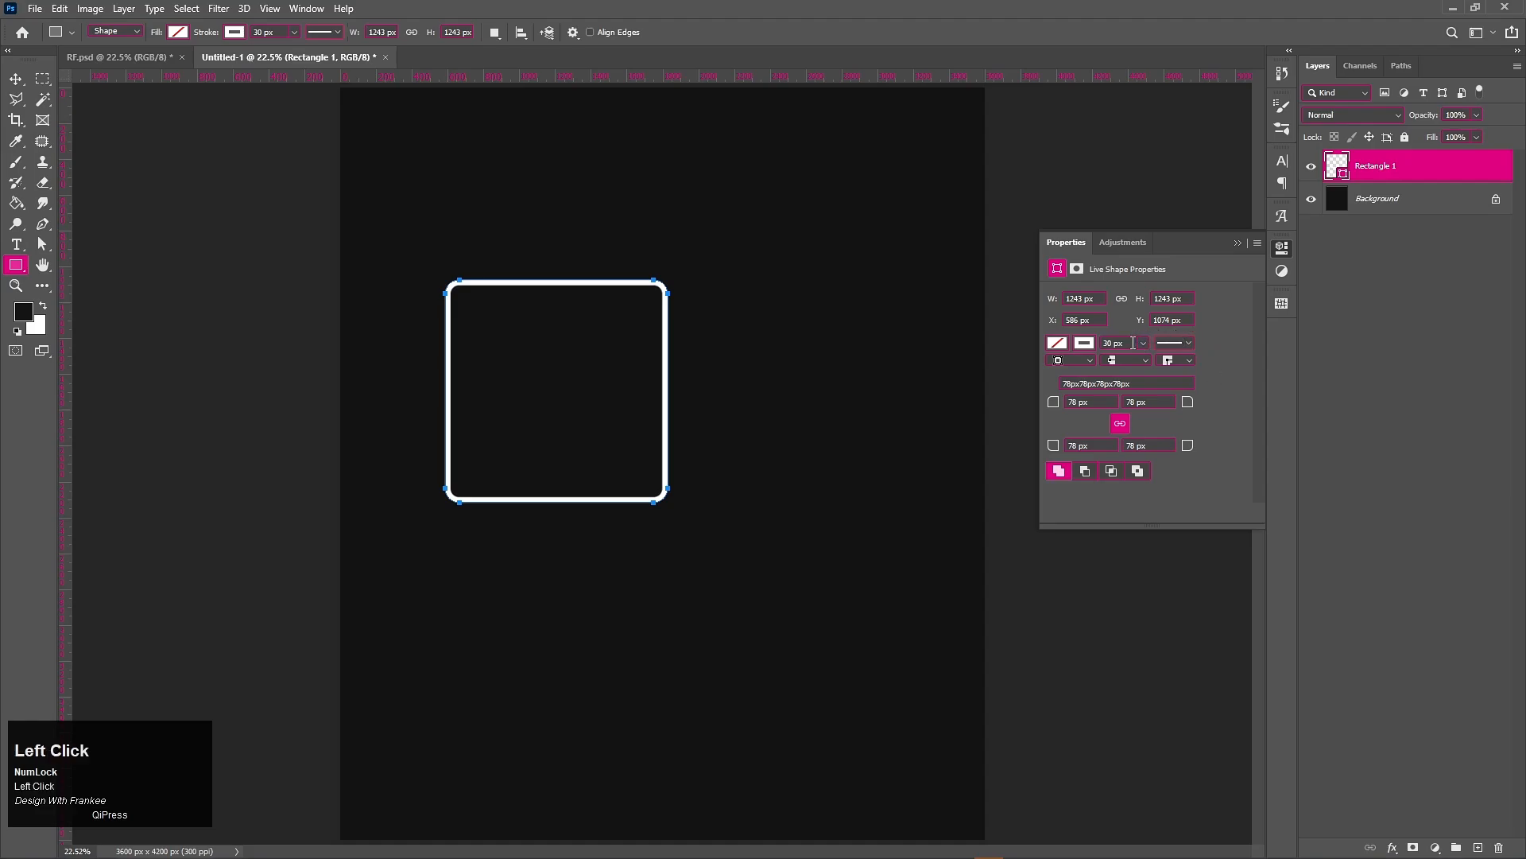
Try a 25 px stroke width on the rounded square and set it back to 30 px
scroll(1133, 343, "down", 2)
scroll(1133, 343, "down", 1)
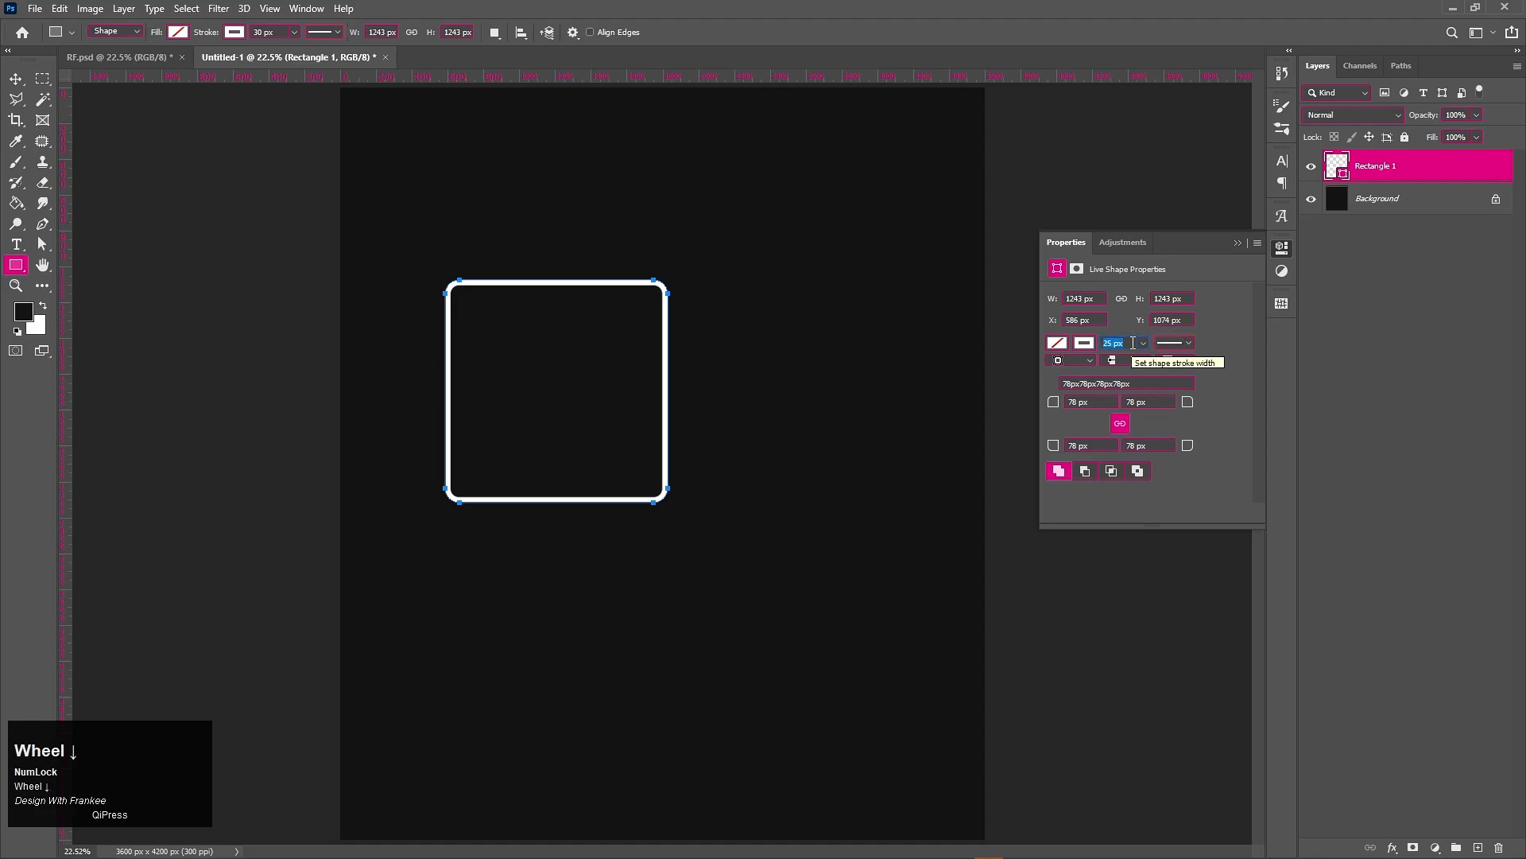
key("Return")
left_click(1133, 343)
scroll(1133, 342, "up", 2)
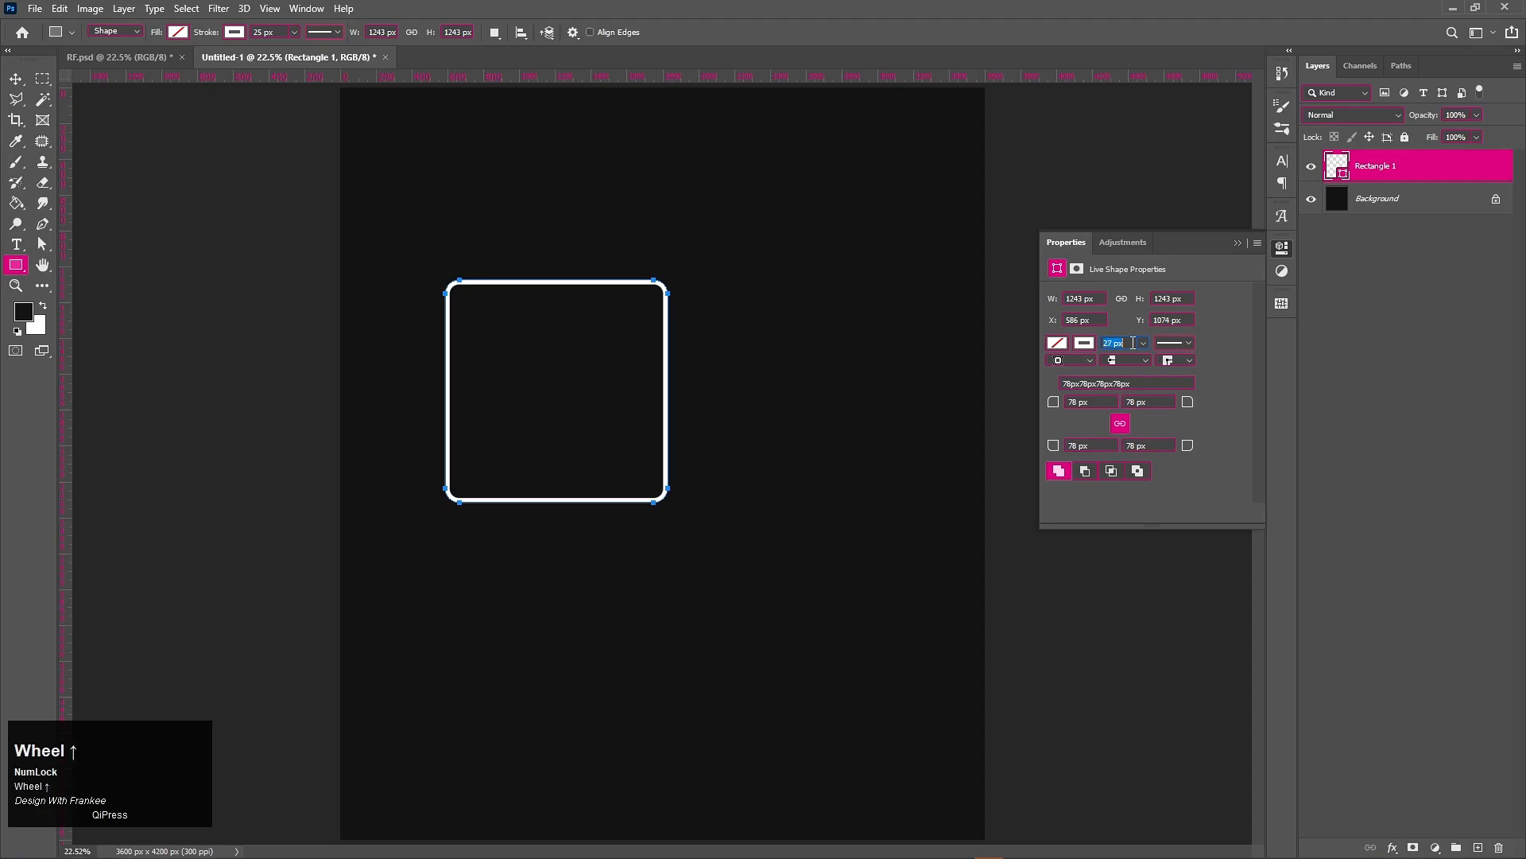
key("Return")
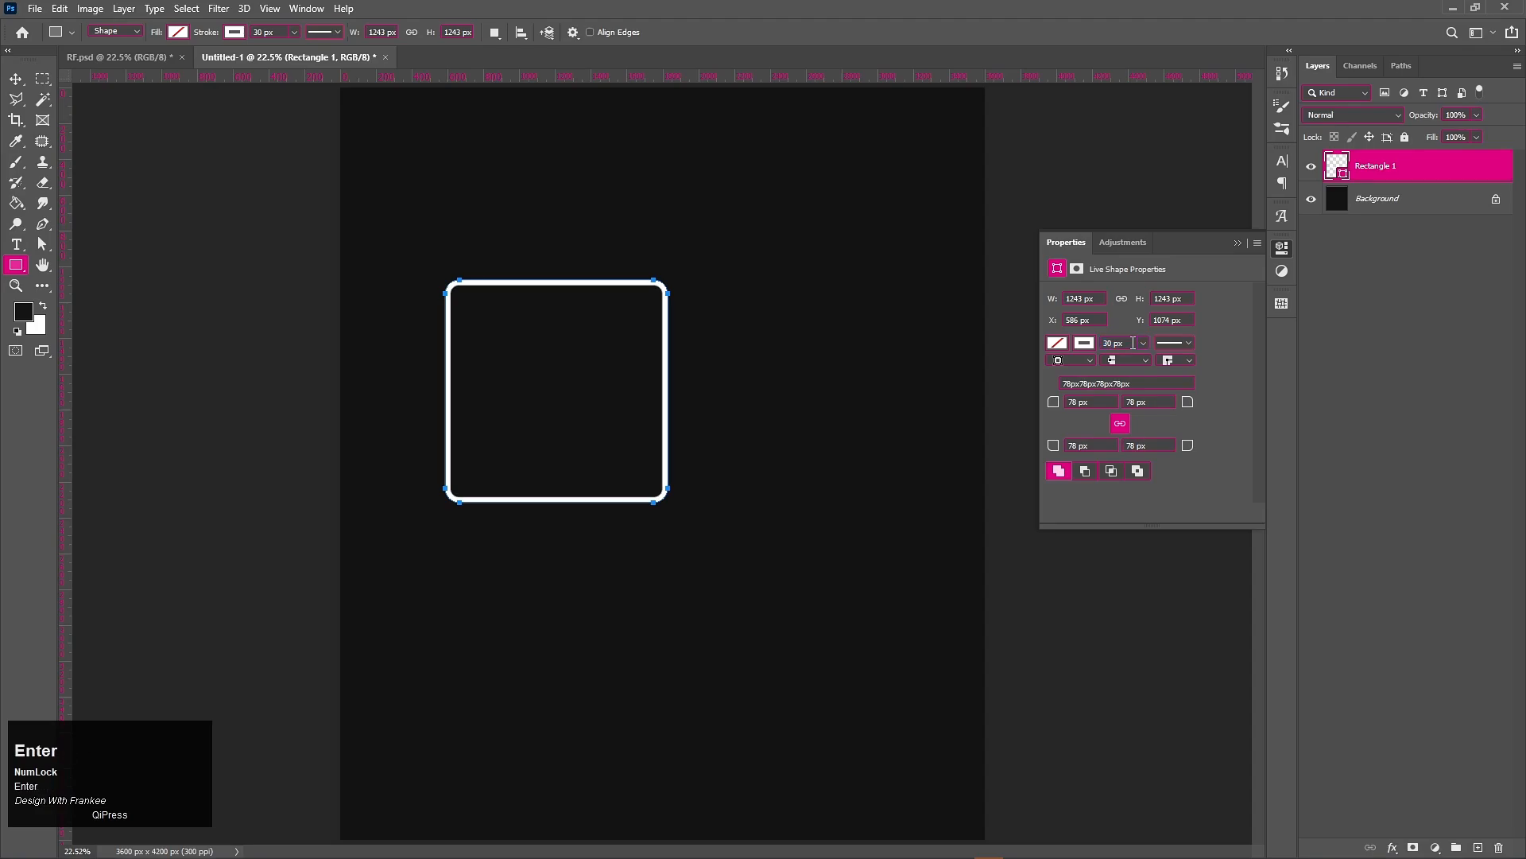
Close the shape properties and convert the Rectangle 1 layer to a smart object
left_click(1238, 243)
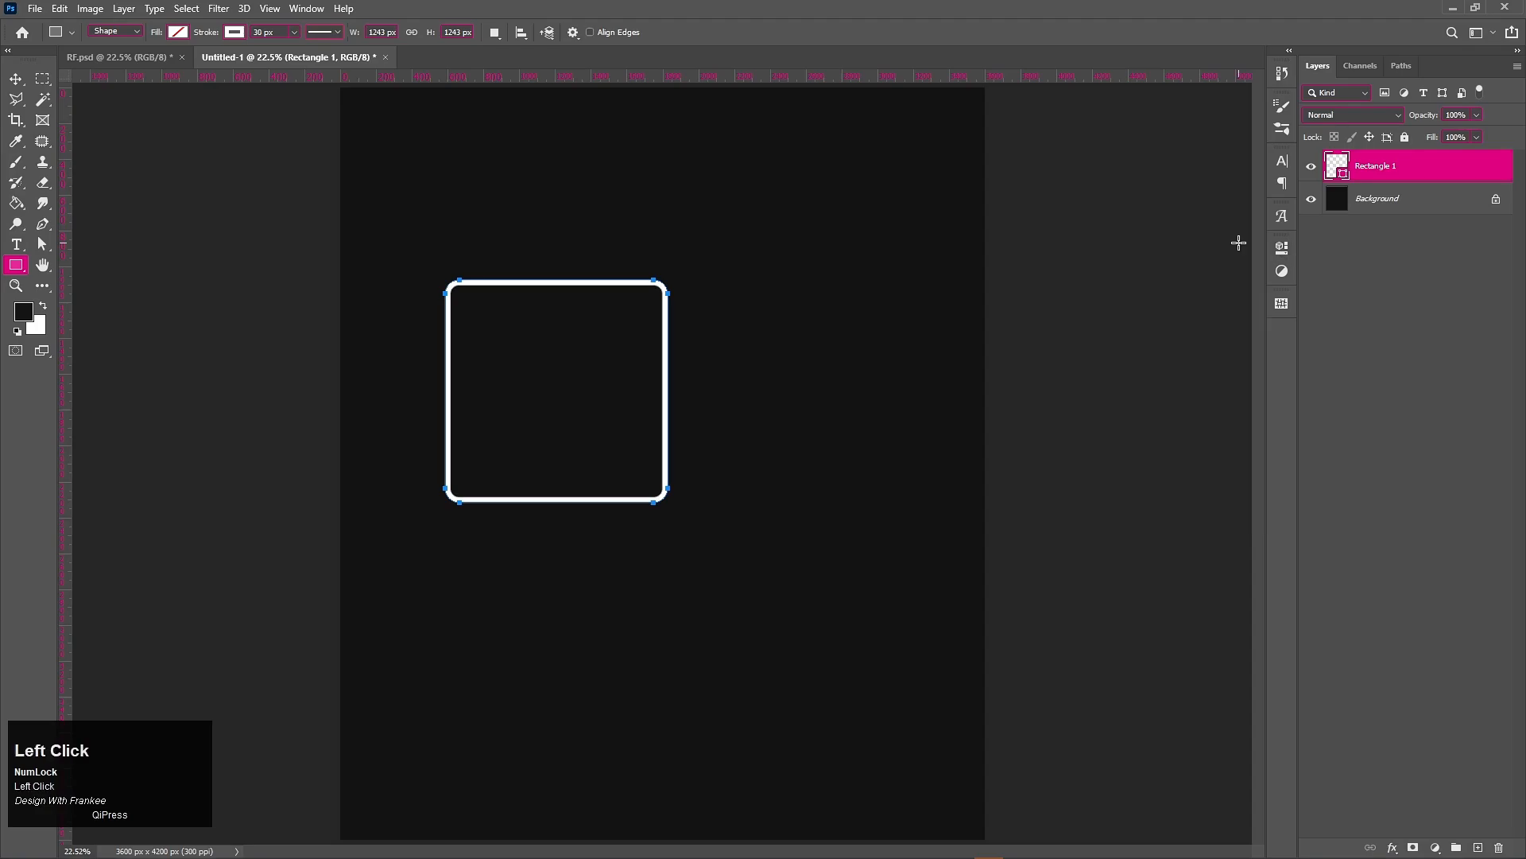
left_click(17, 79)
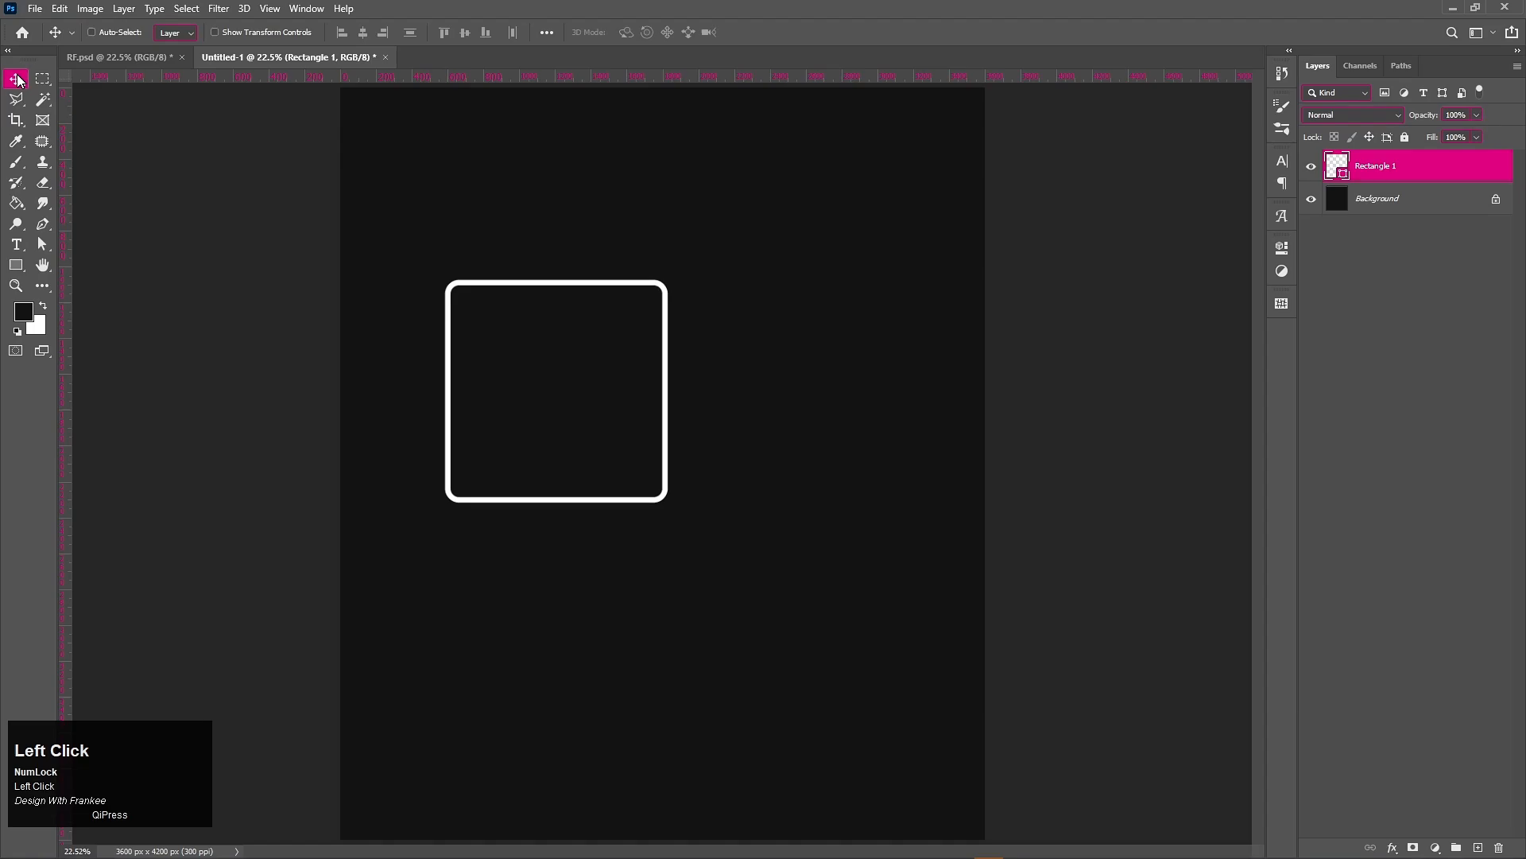
right_click(1457, 162)
left_click(1408, 359)
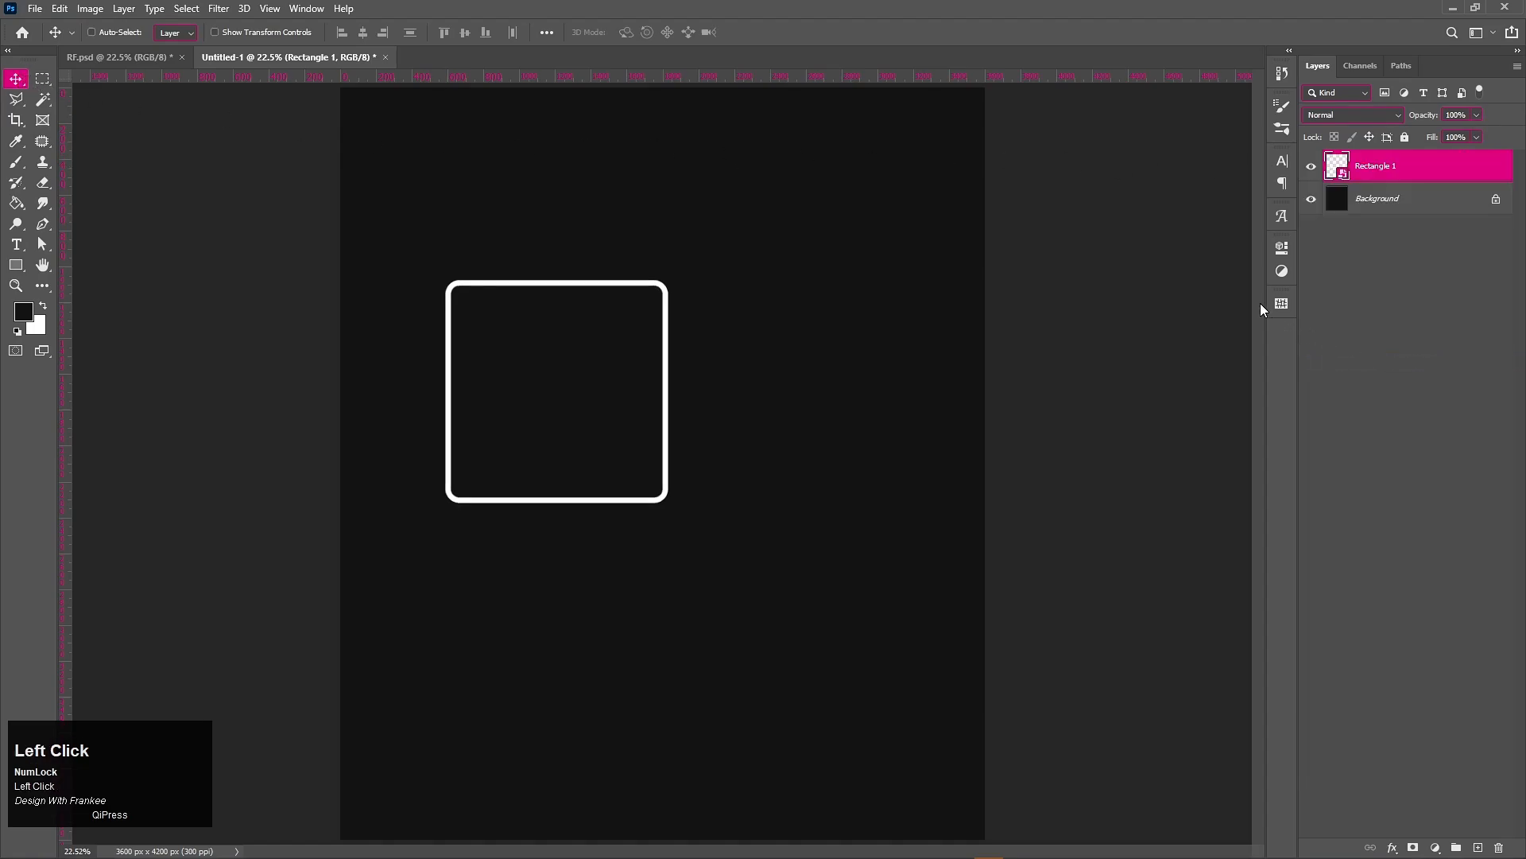
Switch to File Explorer and place the Global-PNG image from New folder into the Photoshop document
left_click(695, 846)
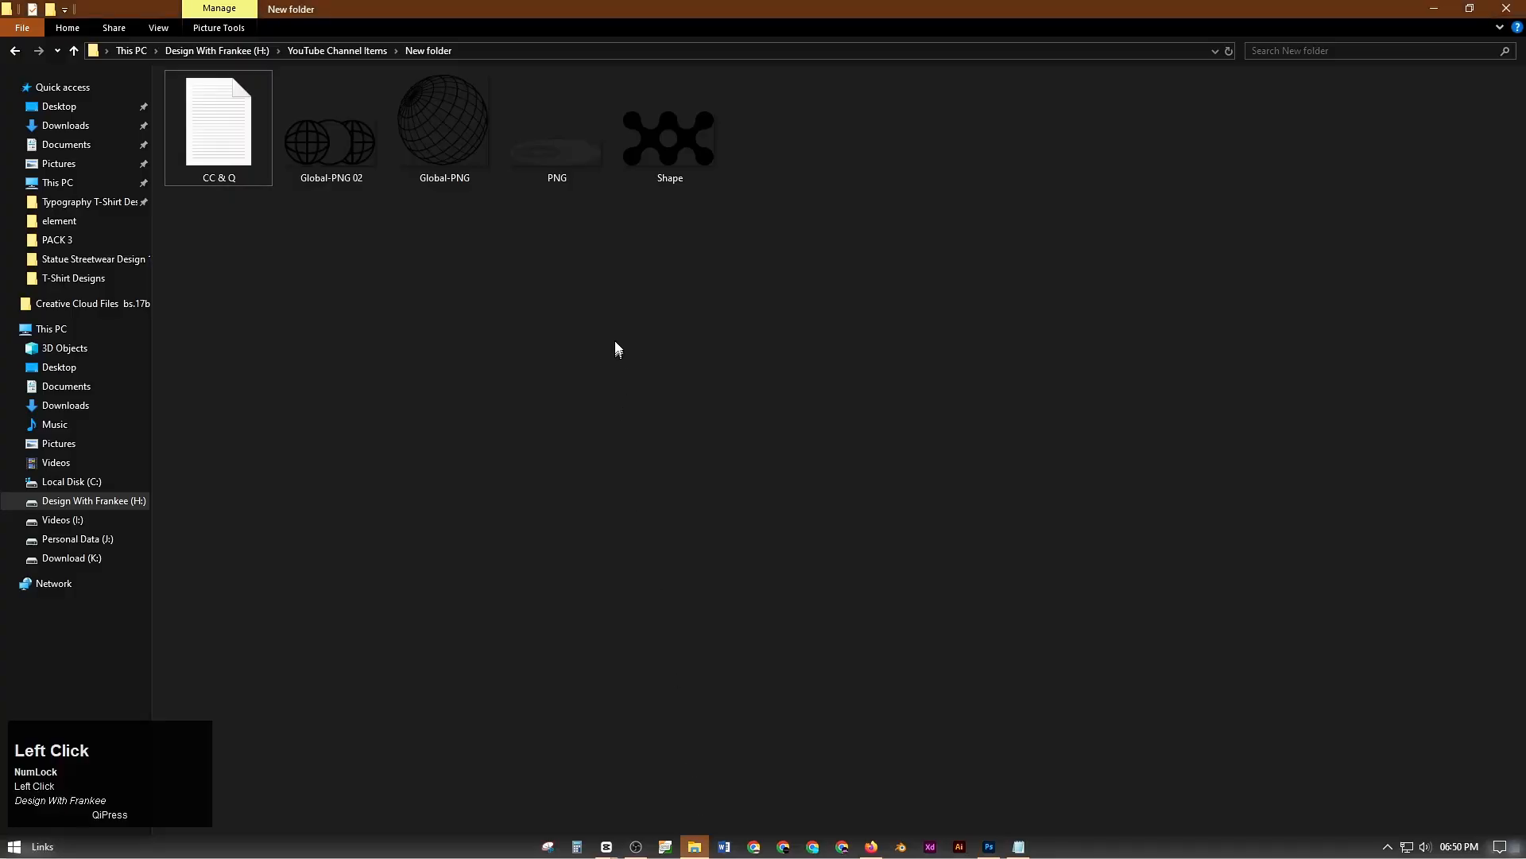
left_click_drag(436, 163, 827, 576)
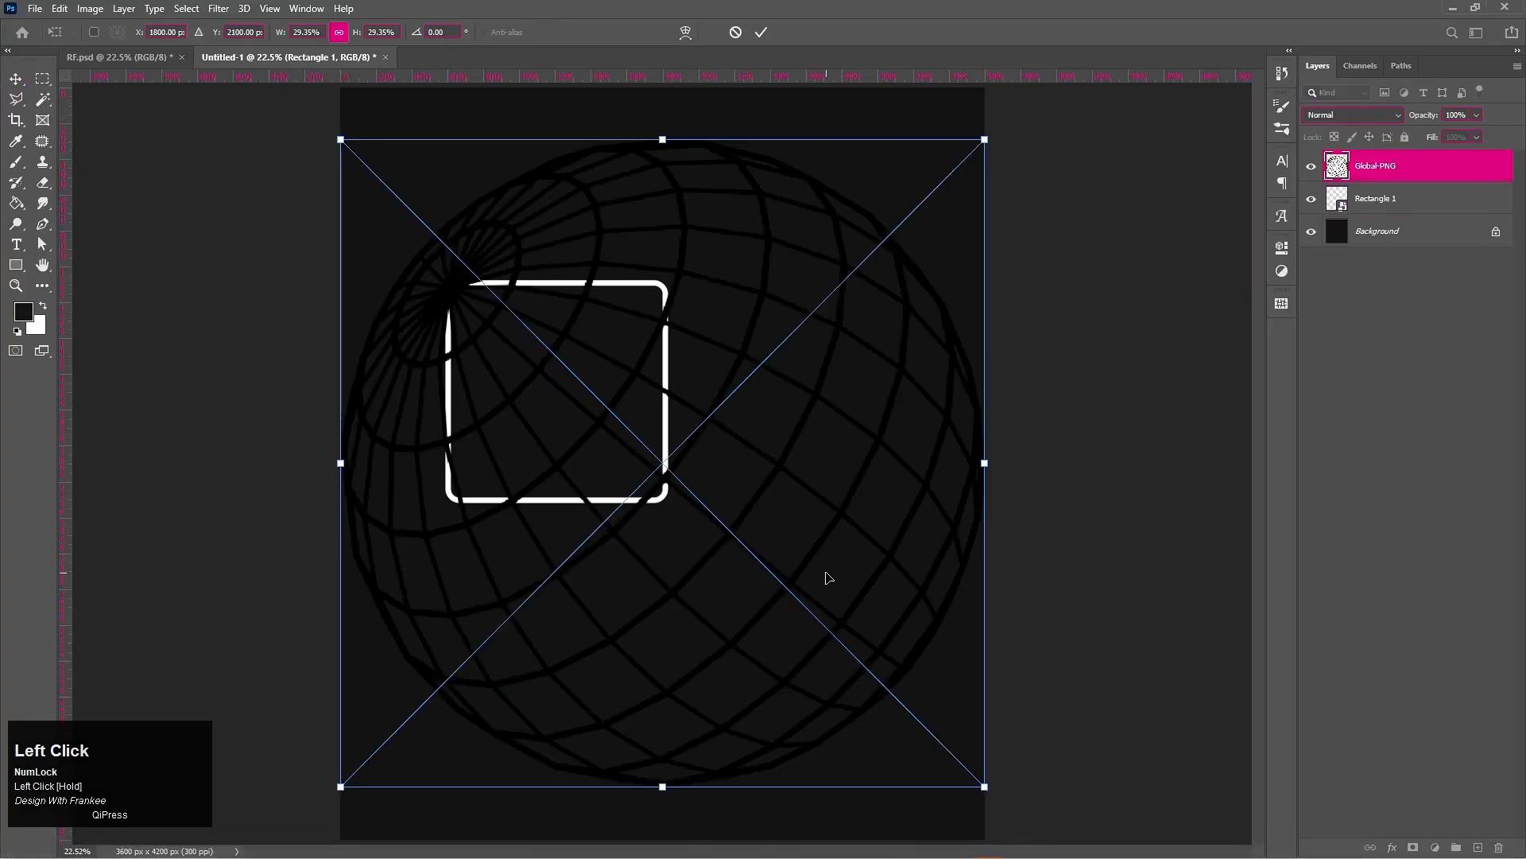
key("Return")
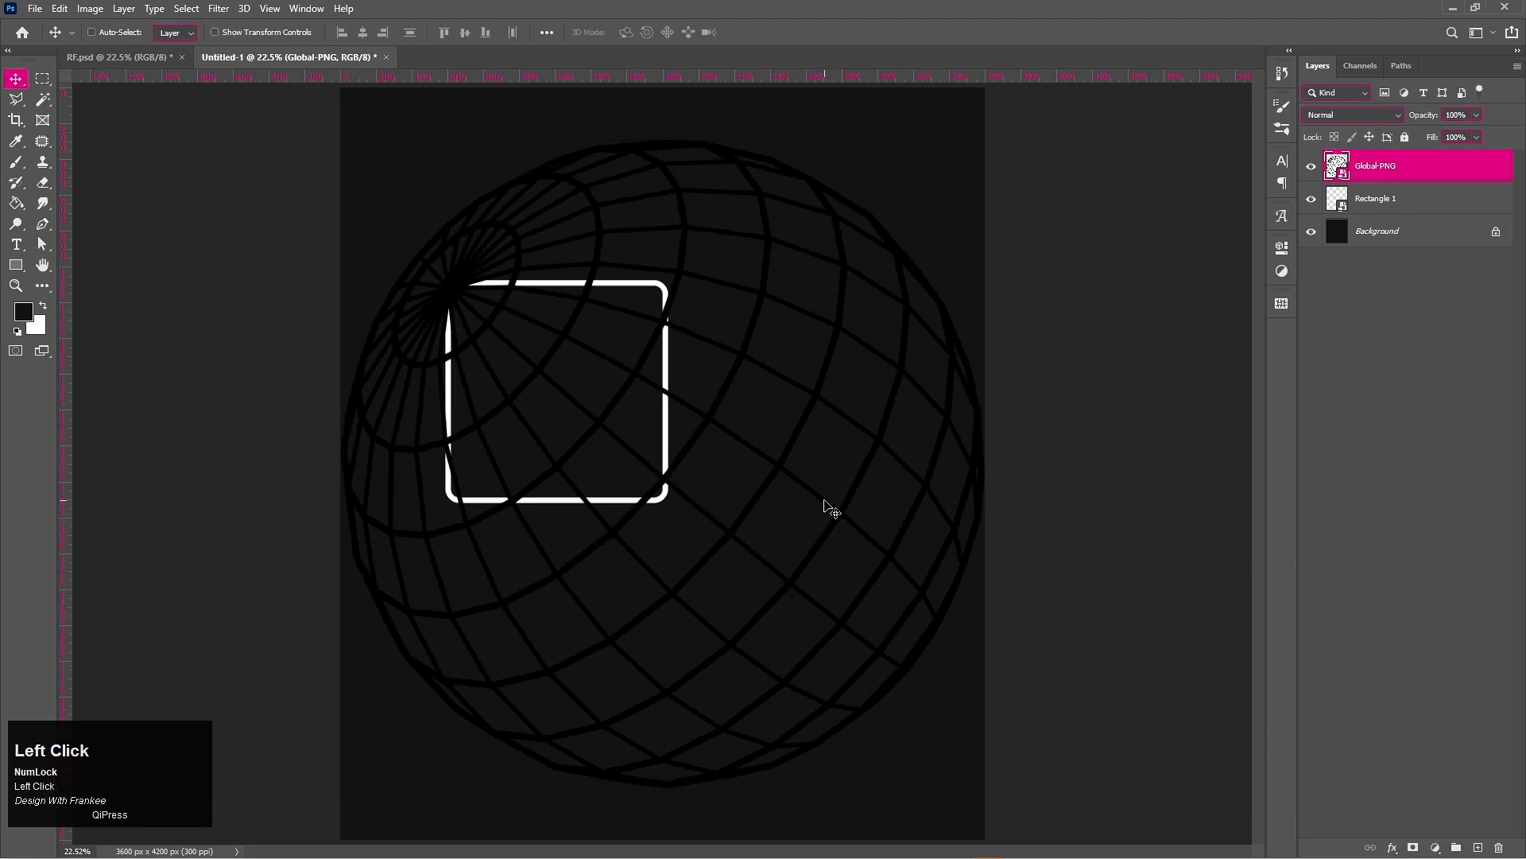
Apply a white Color Overlay layer style to the Global-PNG layer
right_click(1376, 166)
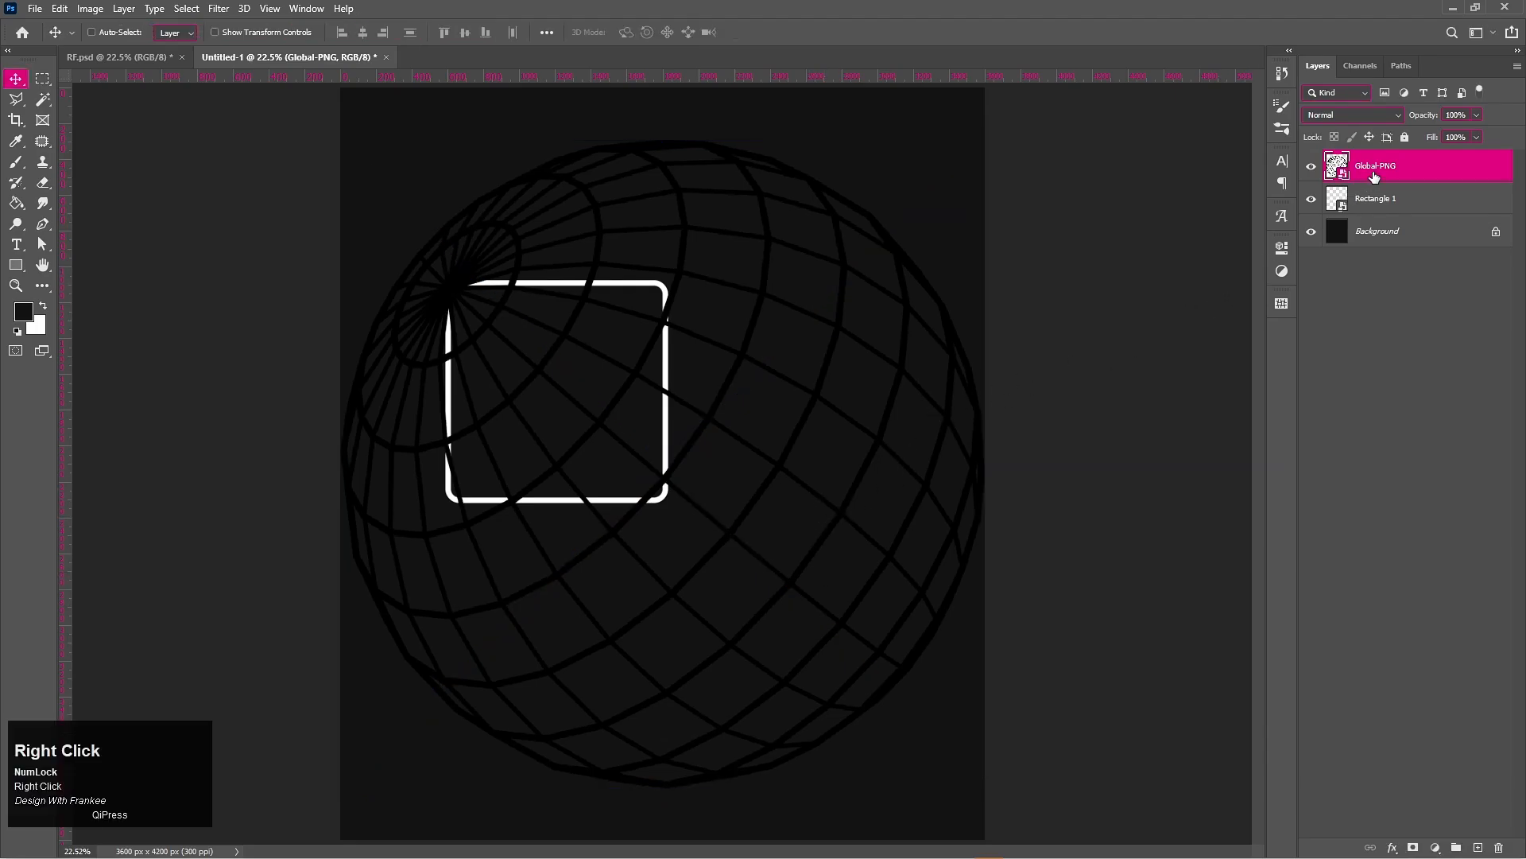
left_click(1376, 182)
left_click(964, 423)
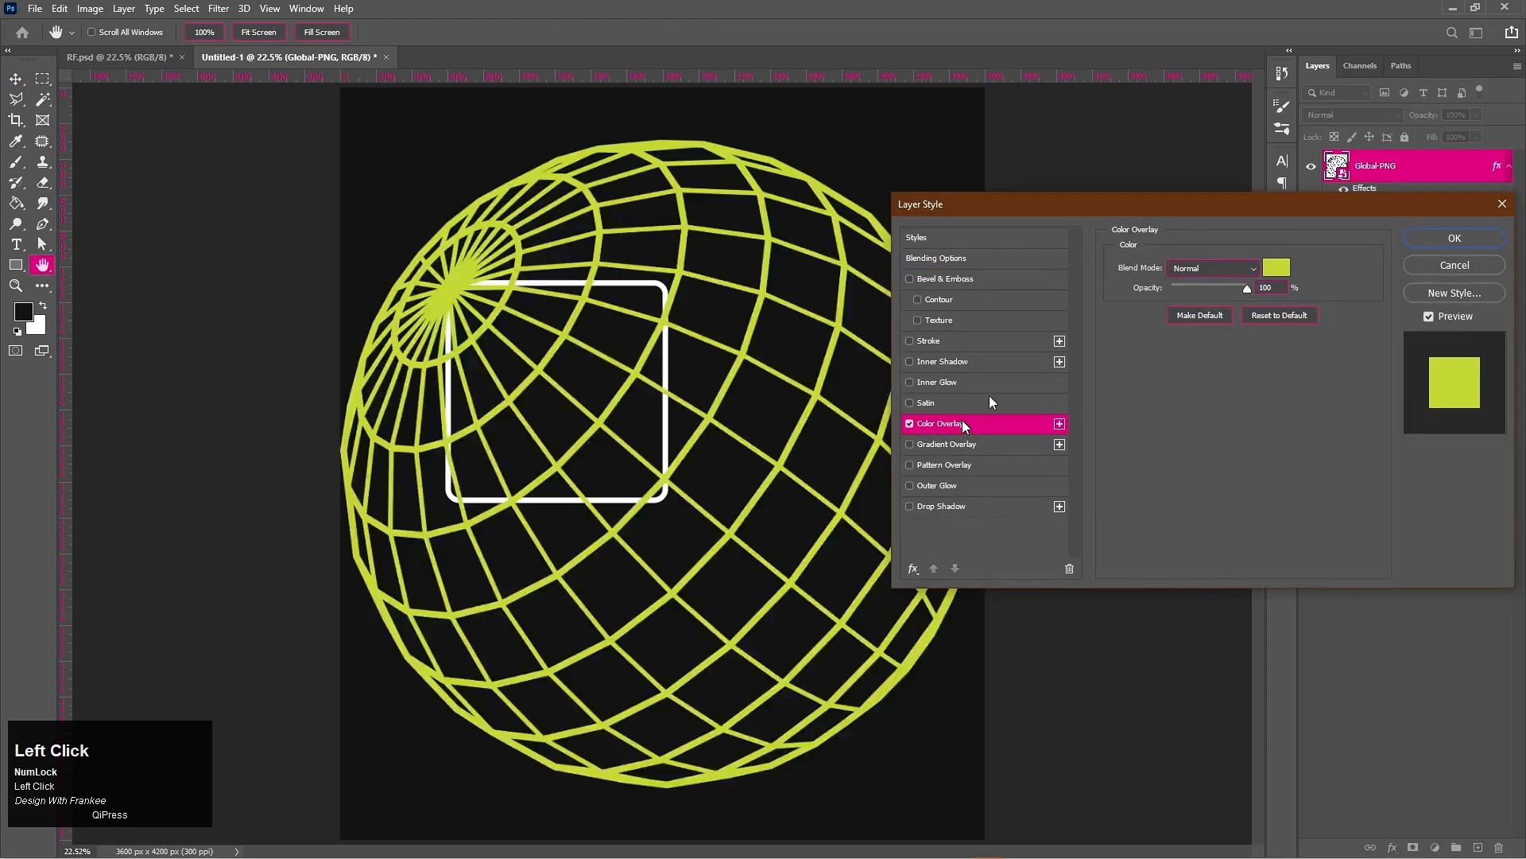
left_click(1275, 269)
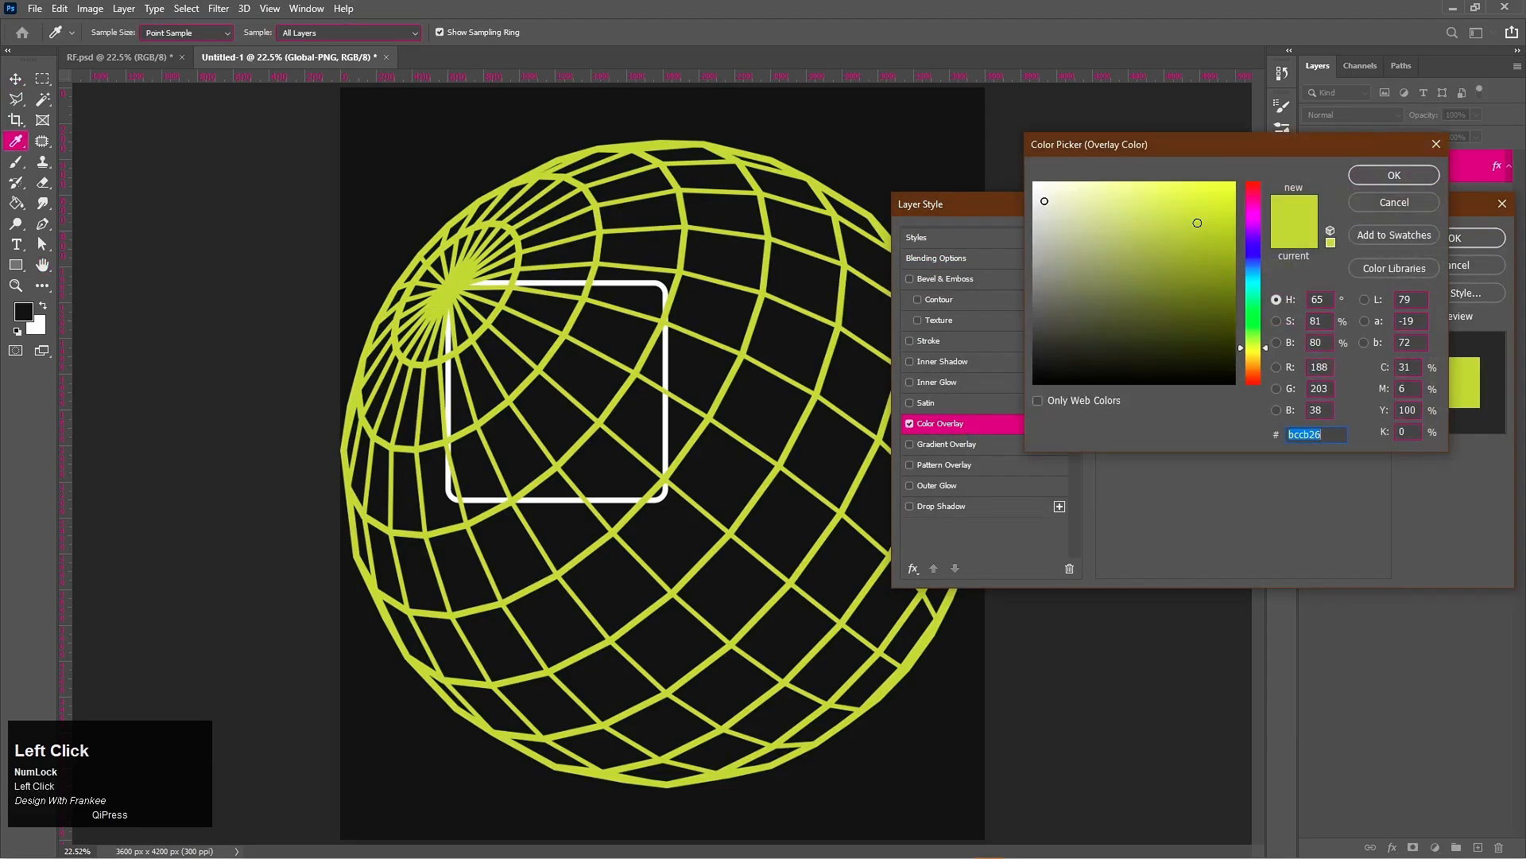
left_click_drag(1044, 201, 1033, 183)
left_click(1374, 176)
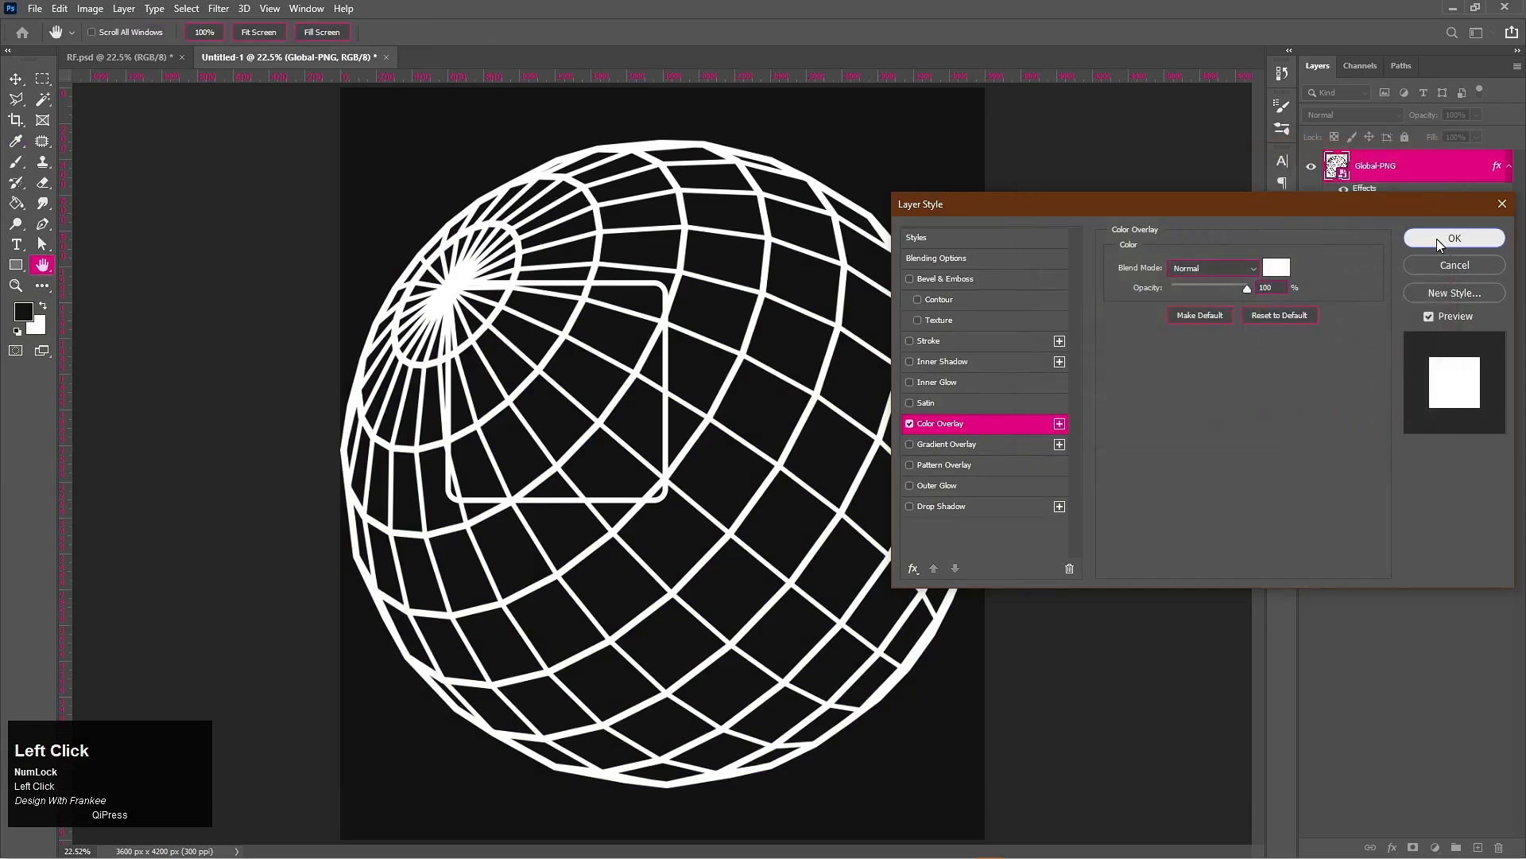
left_click(1437, 239)
Scale the globe down to about 12.46% and move it over the rounded square, centered horizontally on it
key("v")
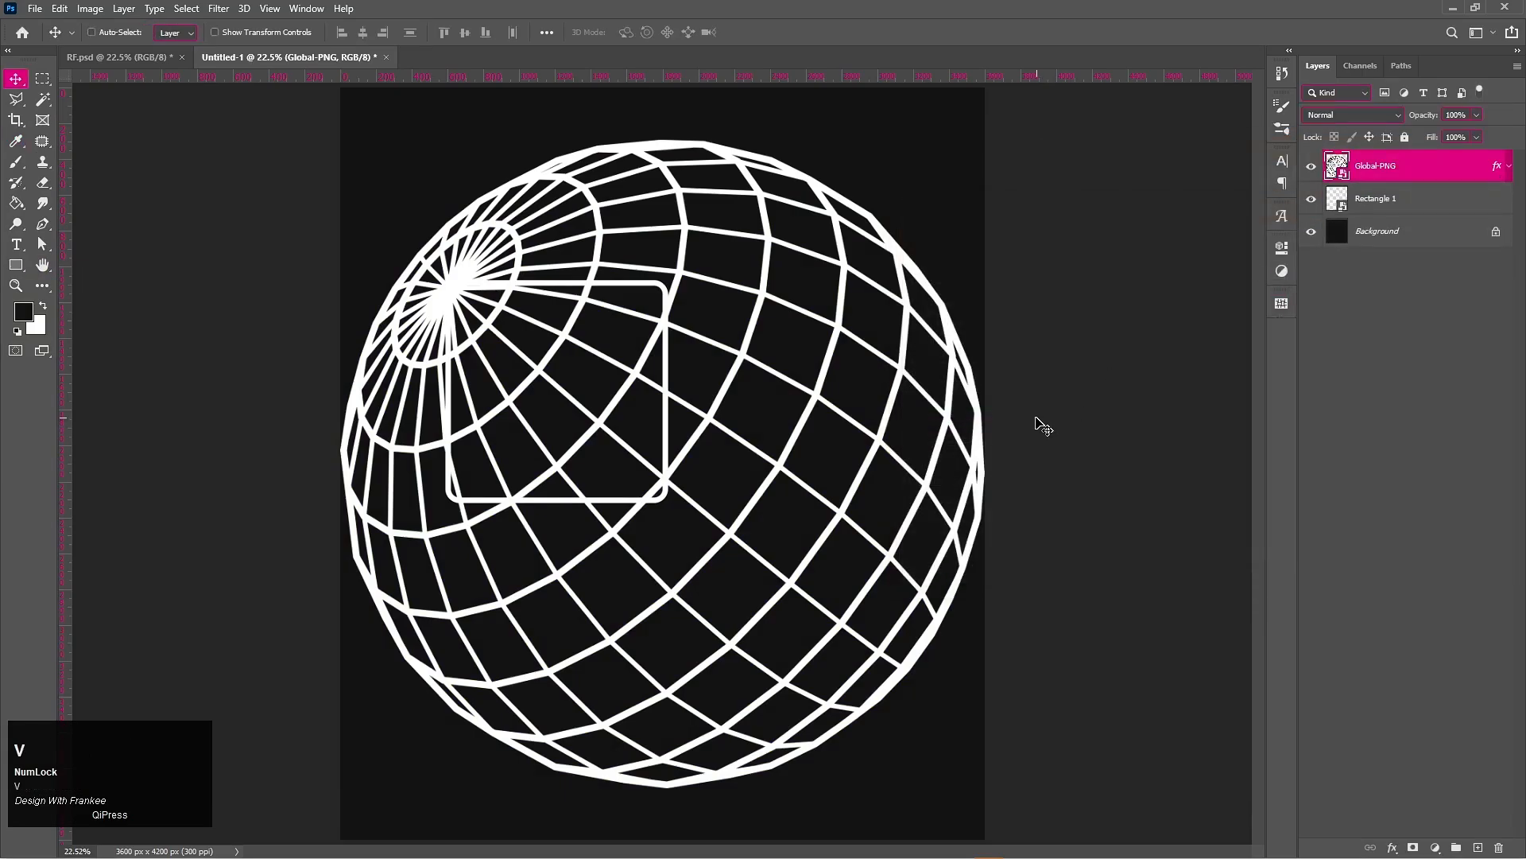
key("ctrl+t")
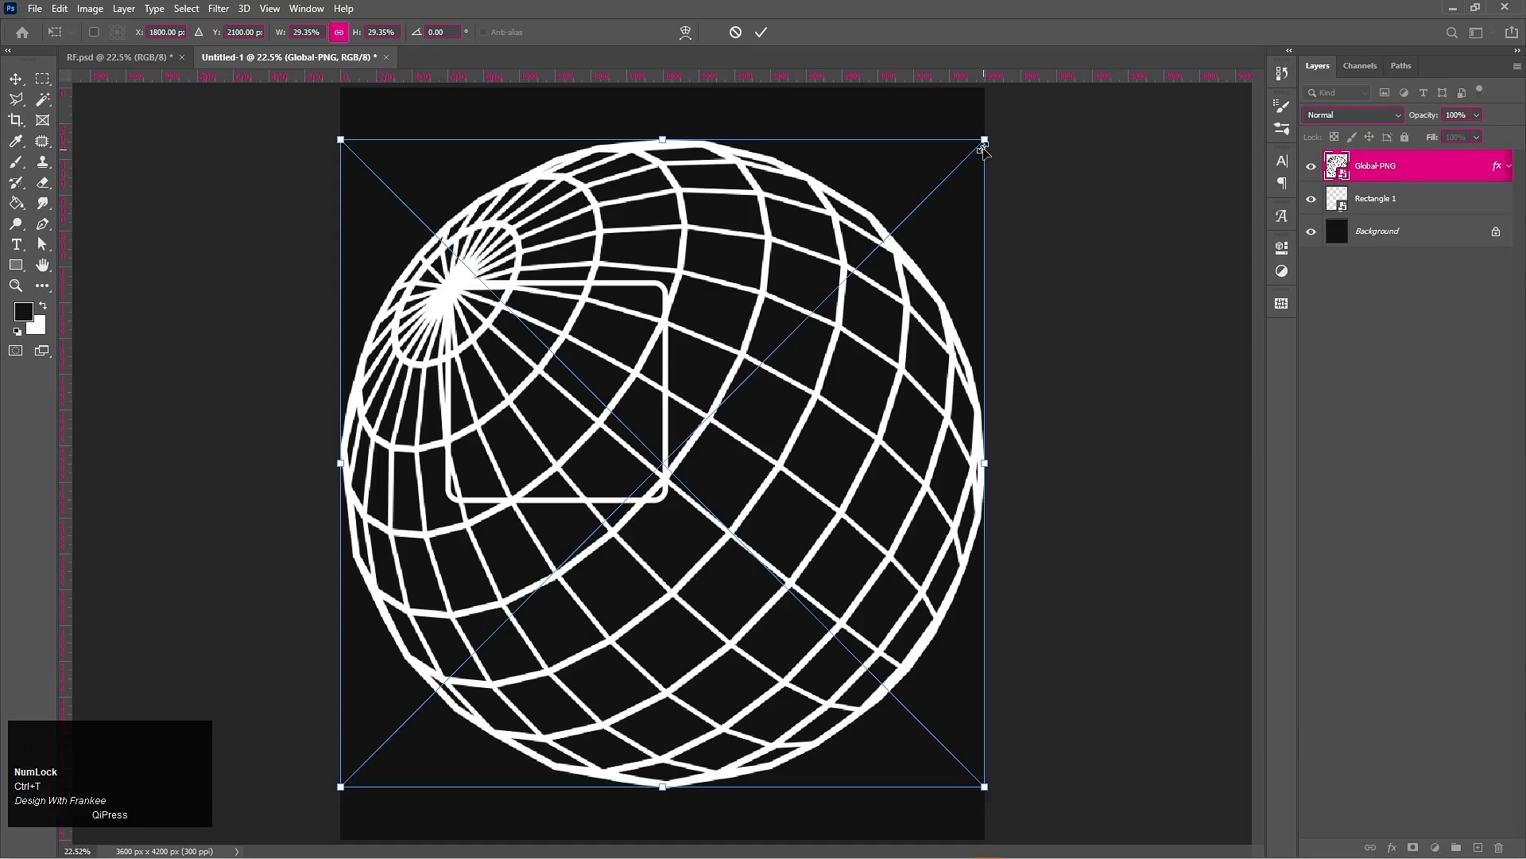
left_click_drag(983, 149, 799, 326)
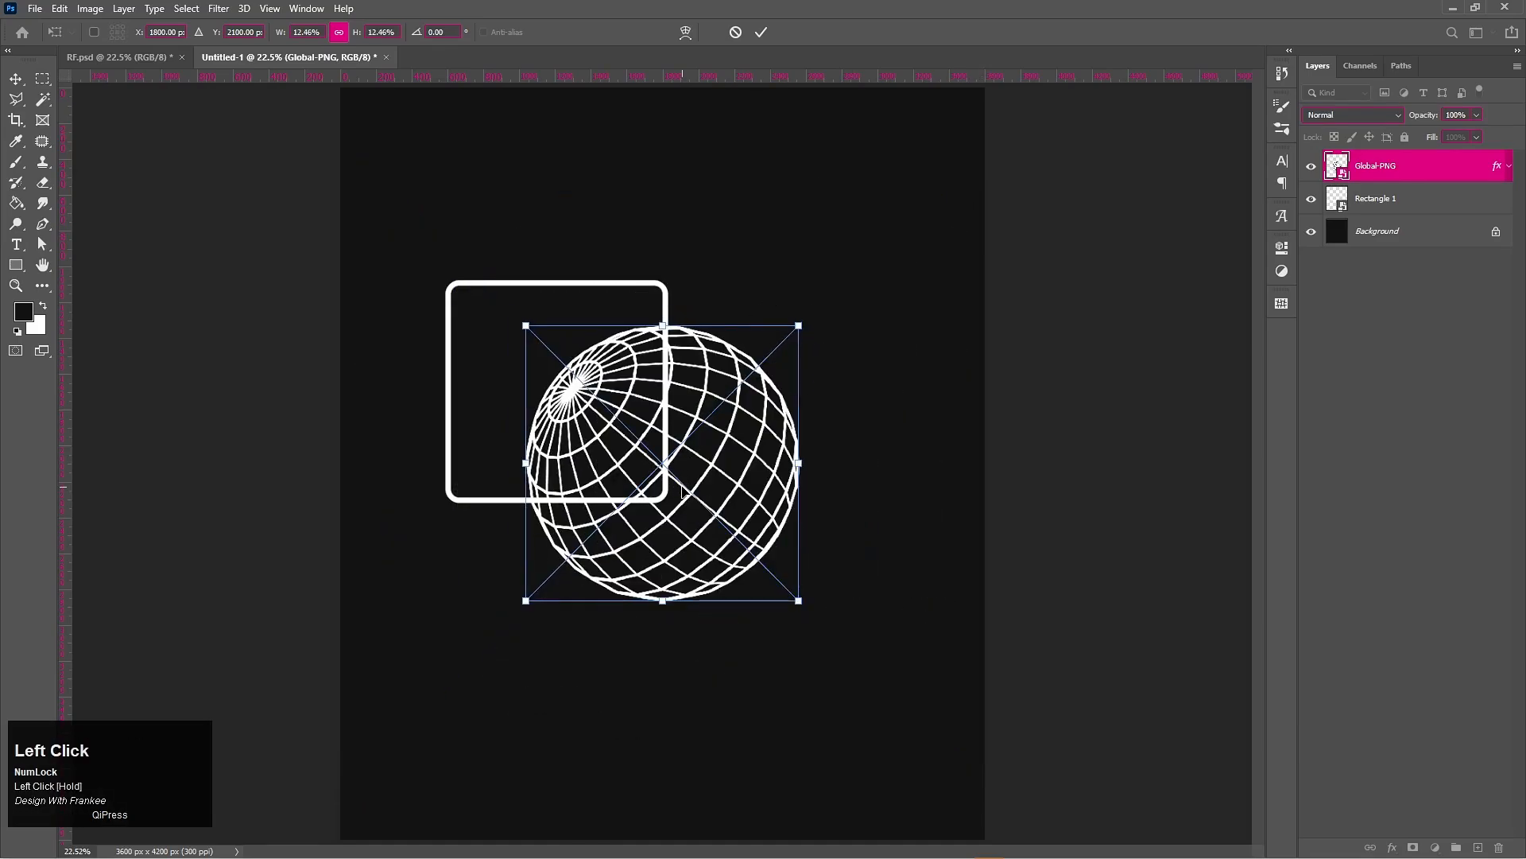
left_click_drag(678, 488, 568, 437)
Flip the globe horizontally and tilt it about 12° counterclockwise, offset toward the square's lower-left corner
right_click(582, 403)
left_click(625, 648)
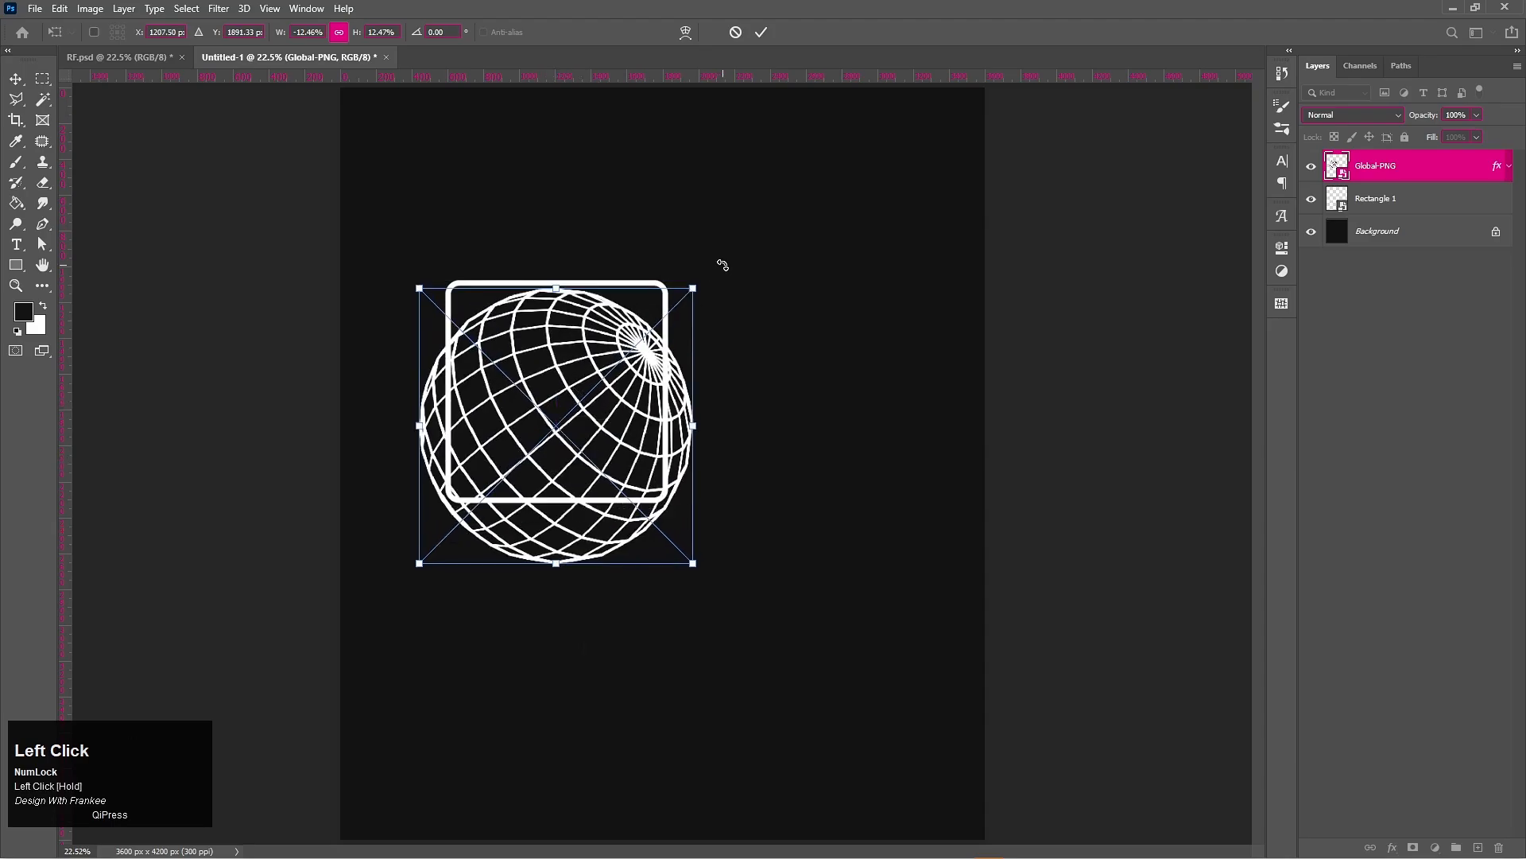
left_click_drag(723, 264, 687, 230)
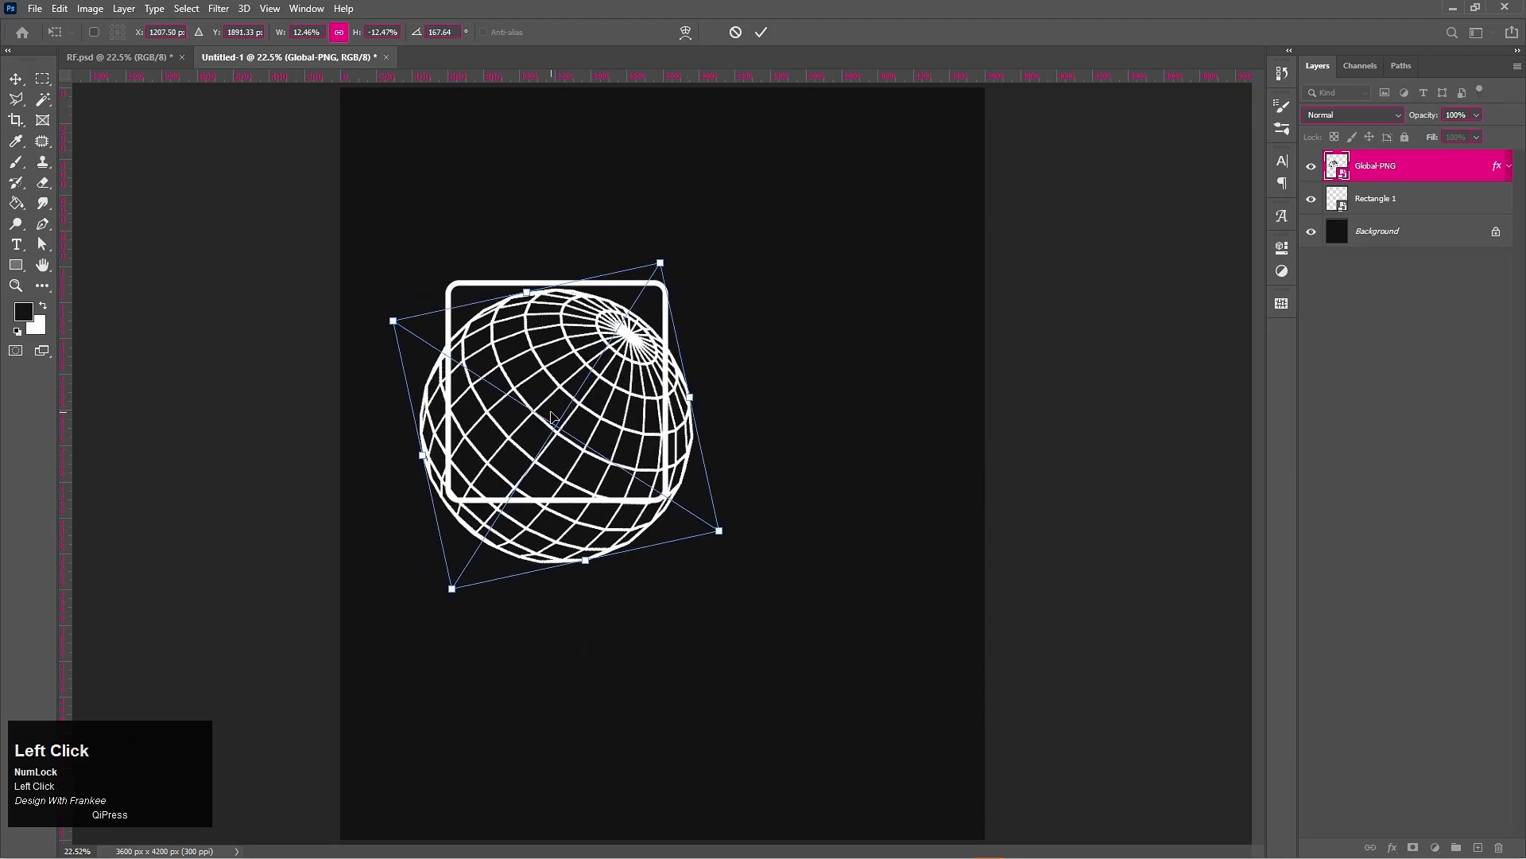
left_click_drag(554, 415, 522, 430)
double_click(514, 432)
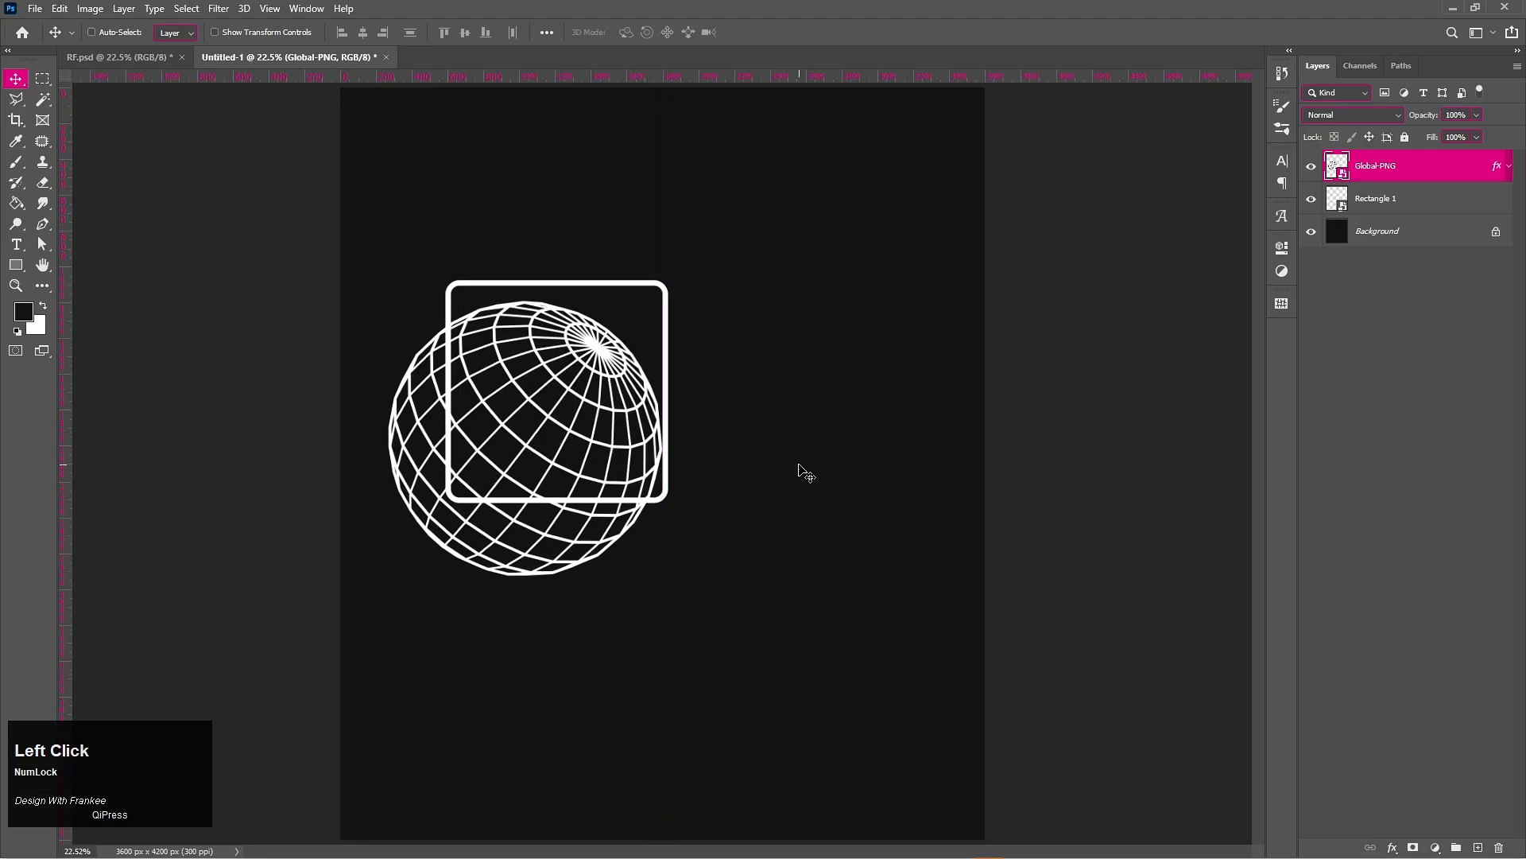
Nudge the globe slightly left and up relative to the rounded square
key("Left")
key("Left")
key("Left")
key("Left")
key("Left")
key("Left")
key("Left")
key("Left")
key("Left")
key("Left")
key("Left")
key("Left")
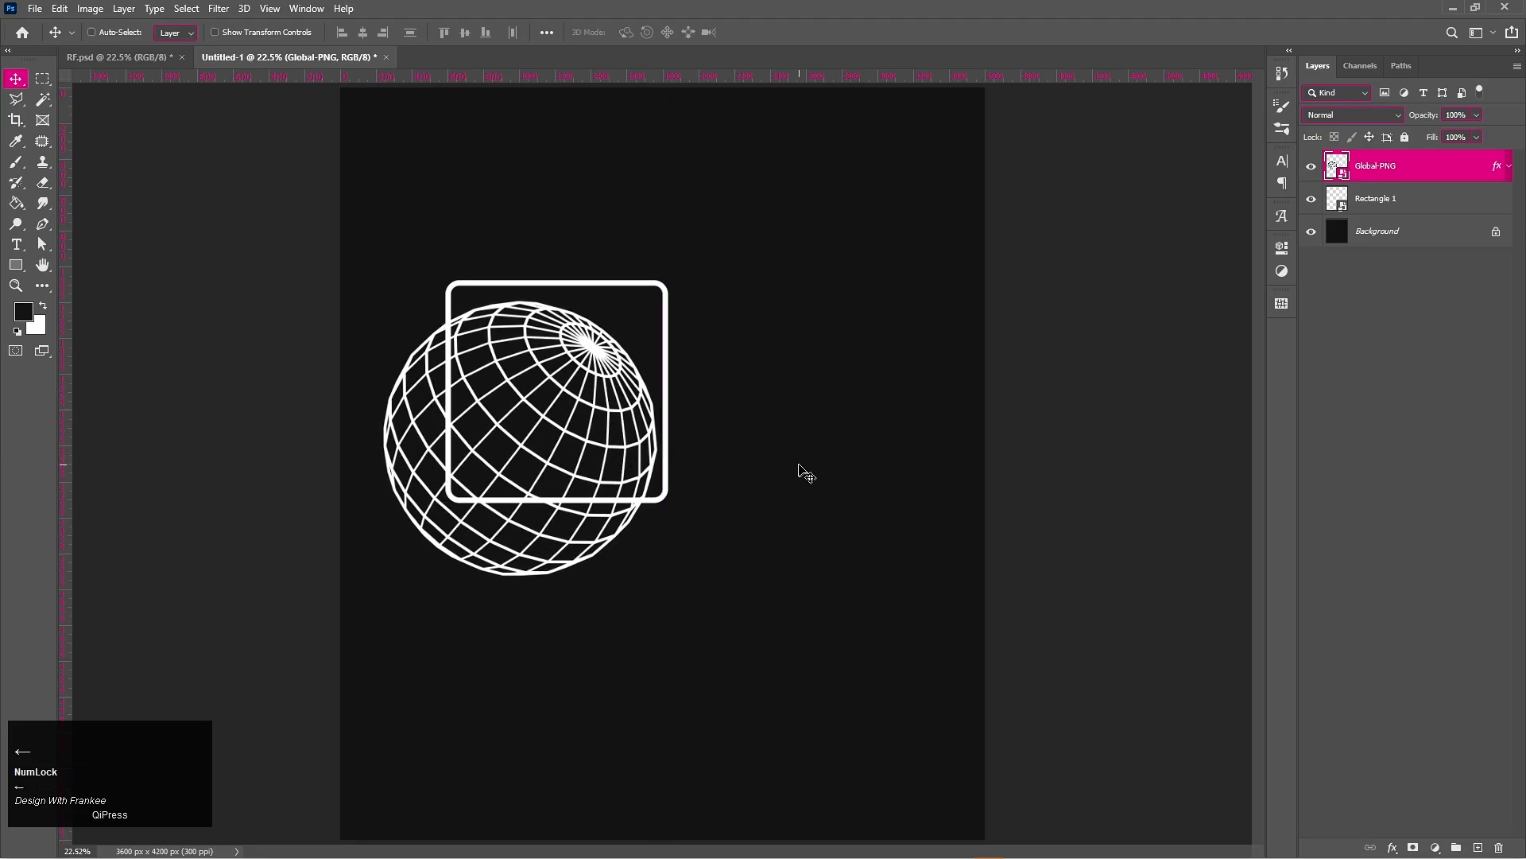
key("Up")
key("Up")
key("Up")
key("Up")
key("Up")
key("Up")
key("Up")
key("Up")
key("Up")
key("Up")
key("Up")
key("Up")
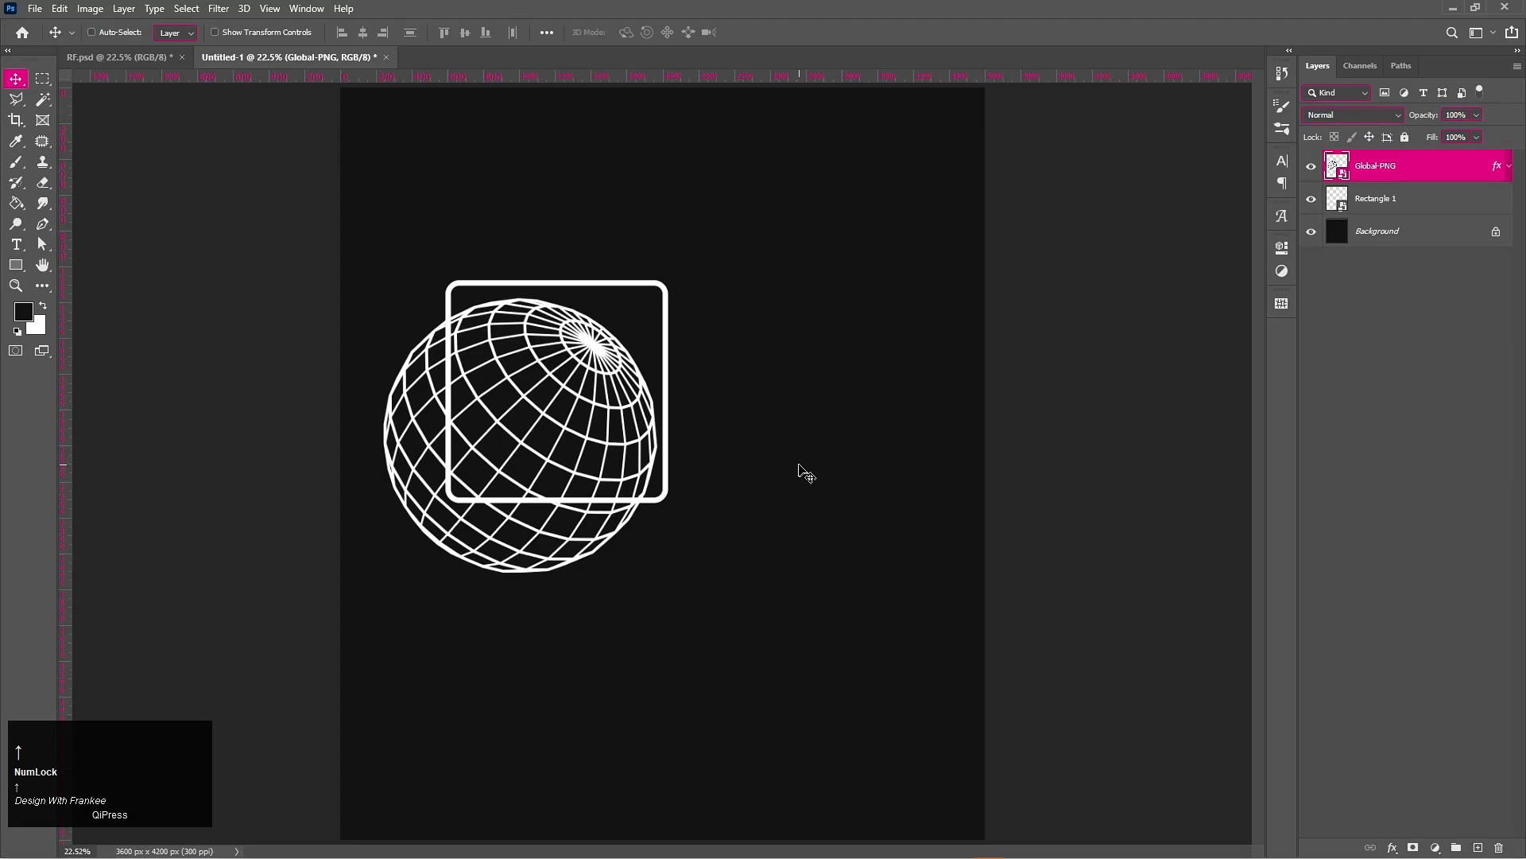
key("Down")
key("Down")
key("Down")
key("Down")
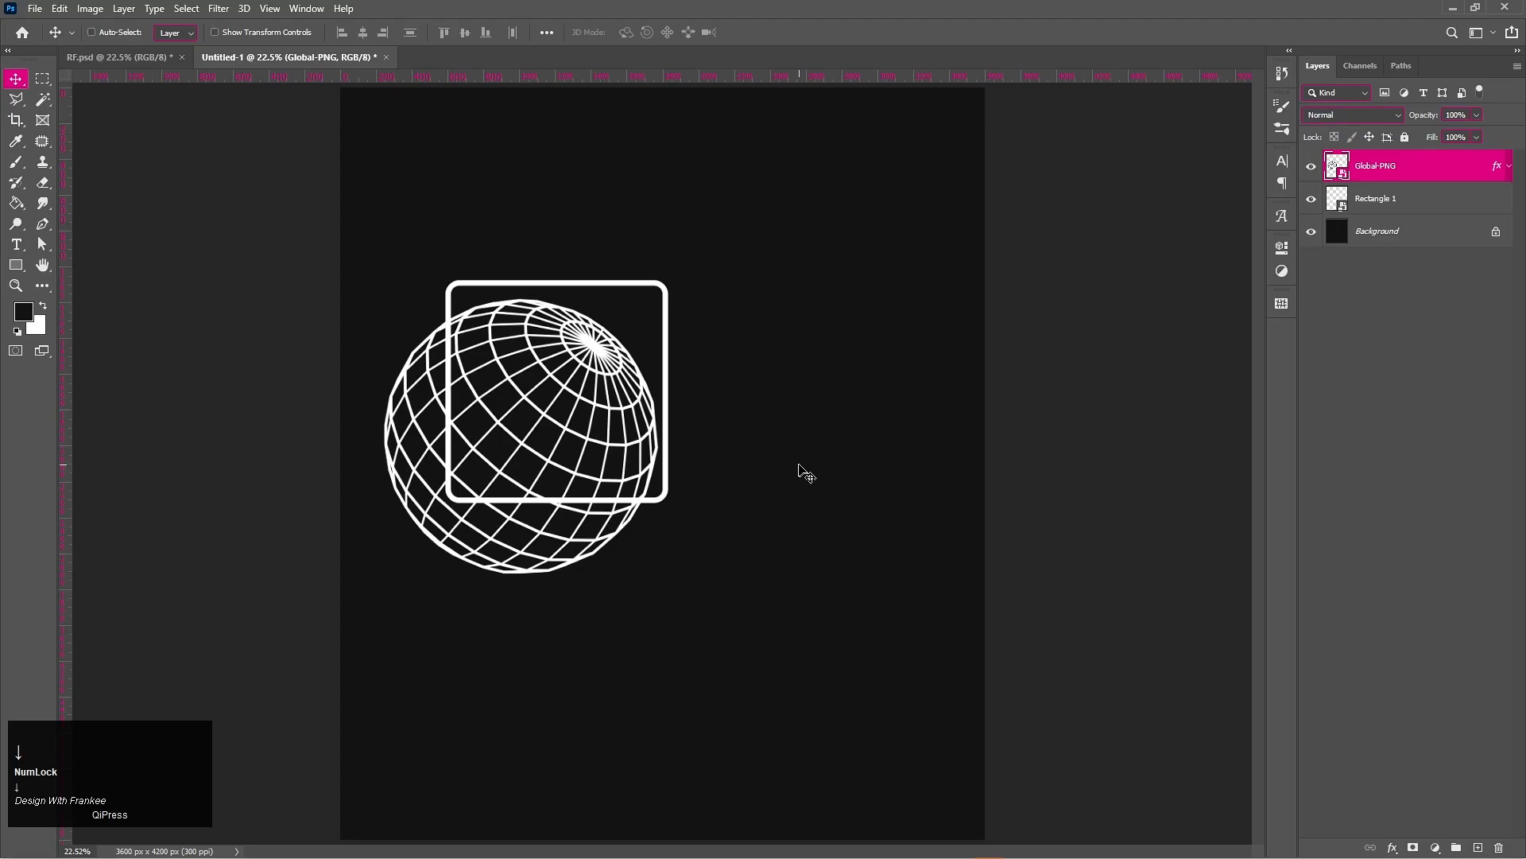
Scale the globe down to about 10.38% and shift it so it overhangs the square's left and bottom edges
key("ctrl+t")
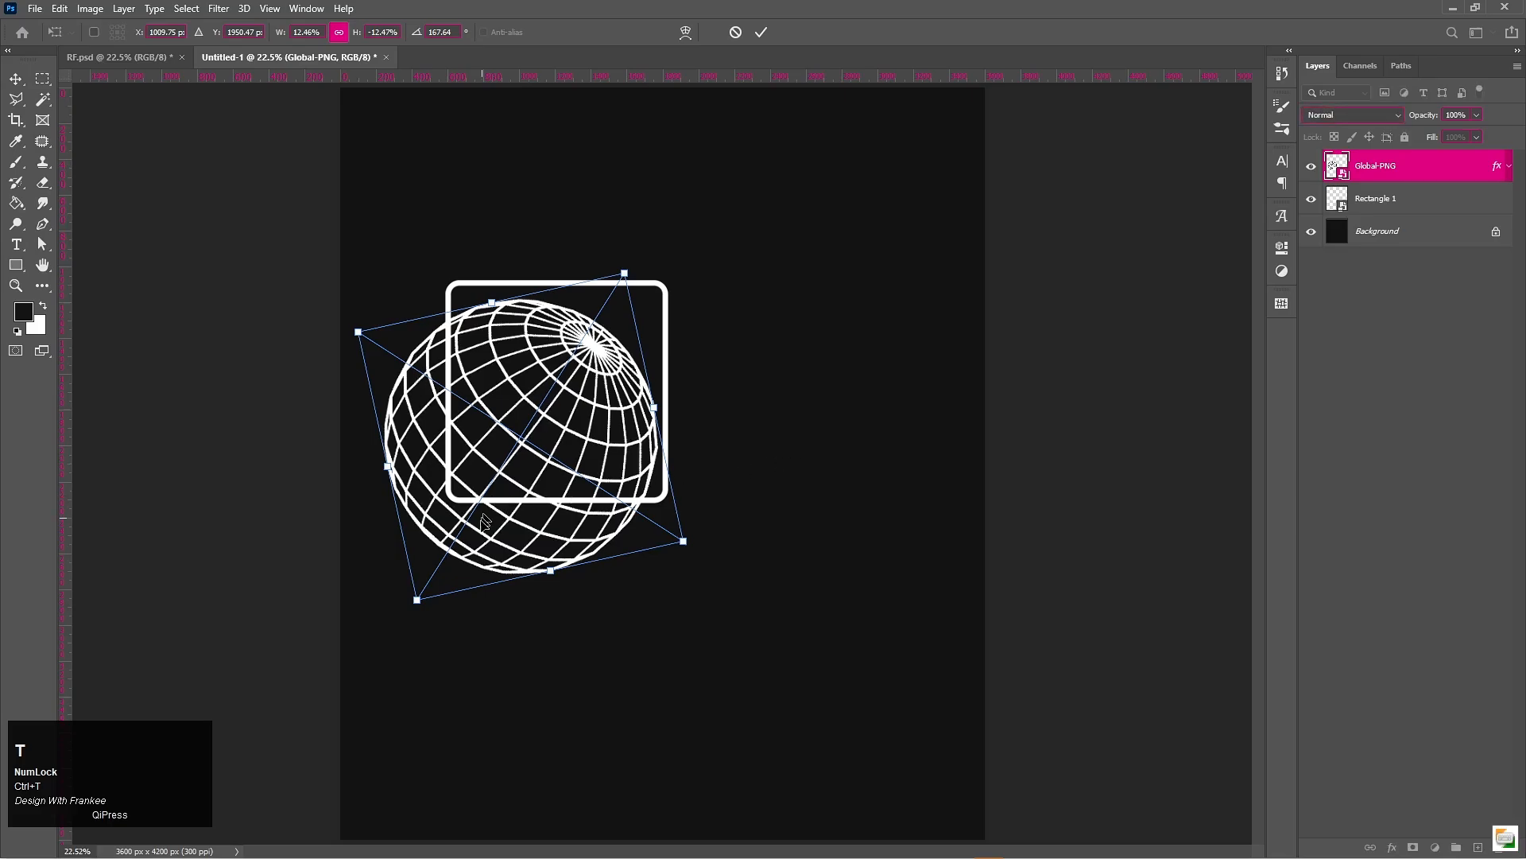
left_click_drag(421, 594, 445, 550)
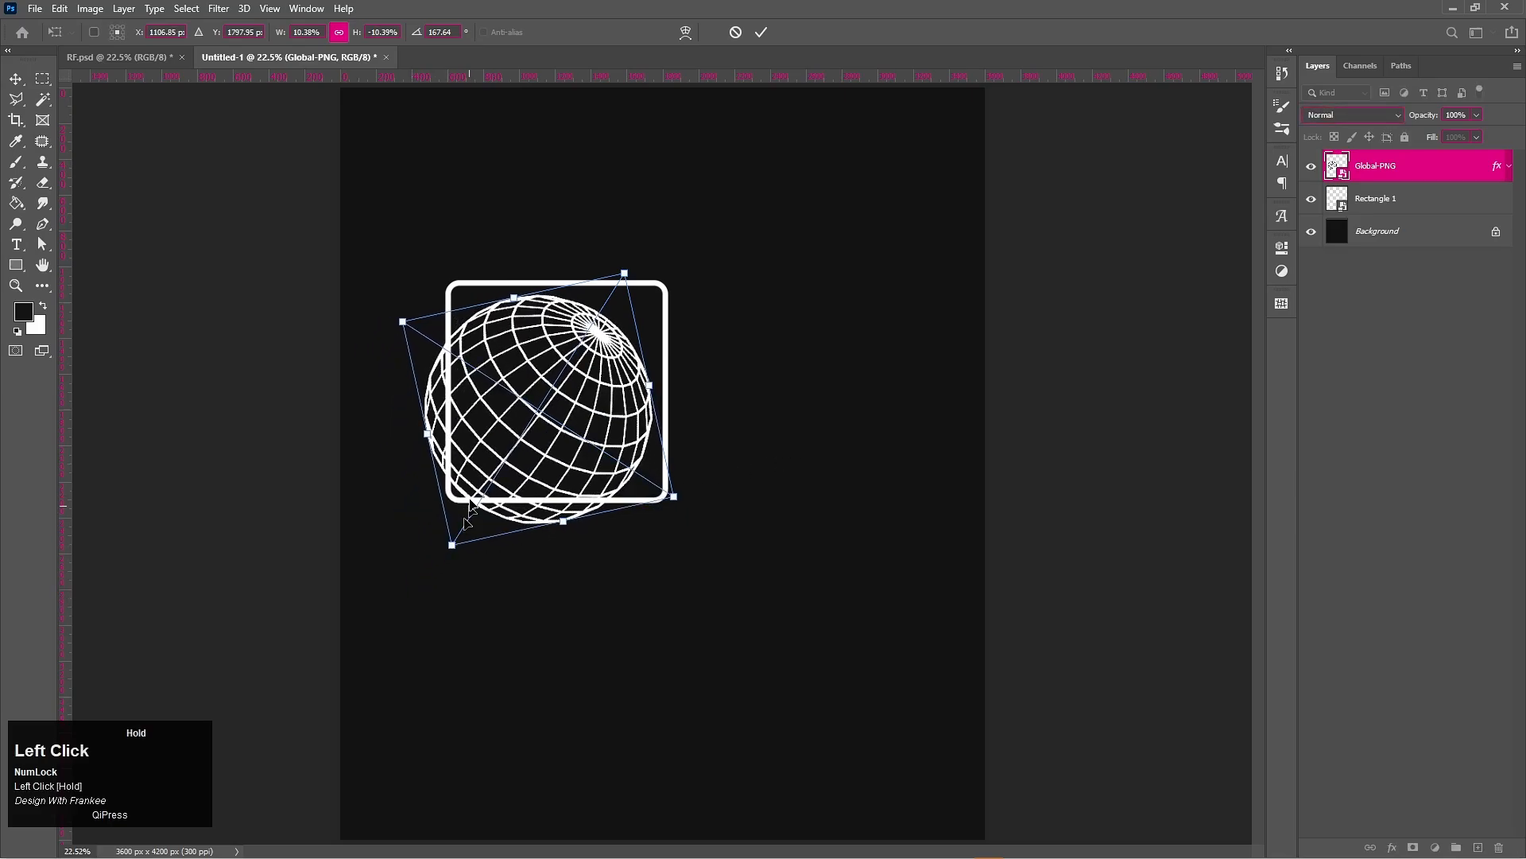
left_click_drag(485, 449, 488, 462)
double_click(492, 465)
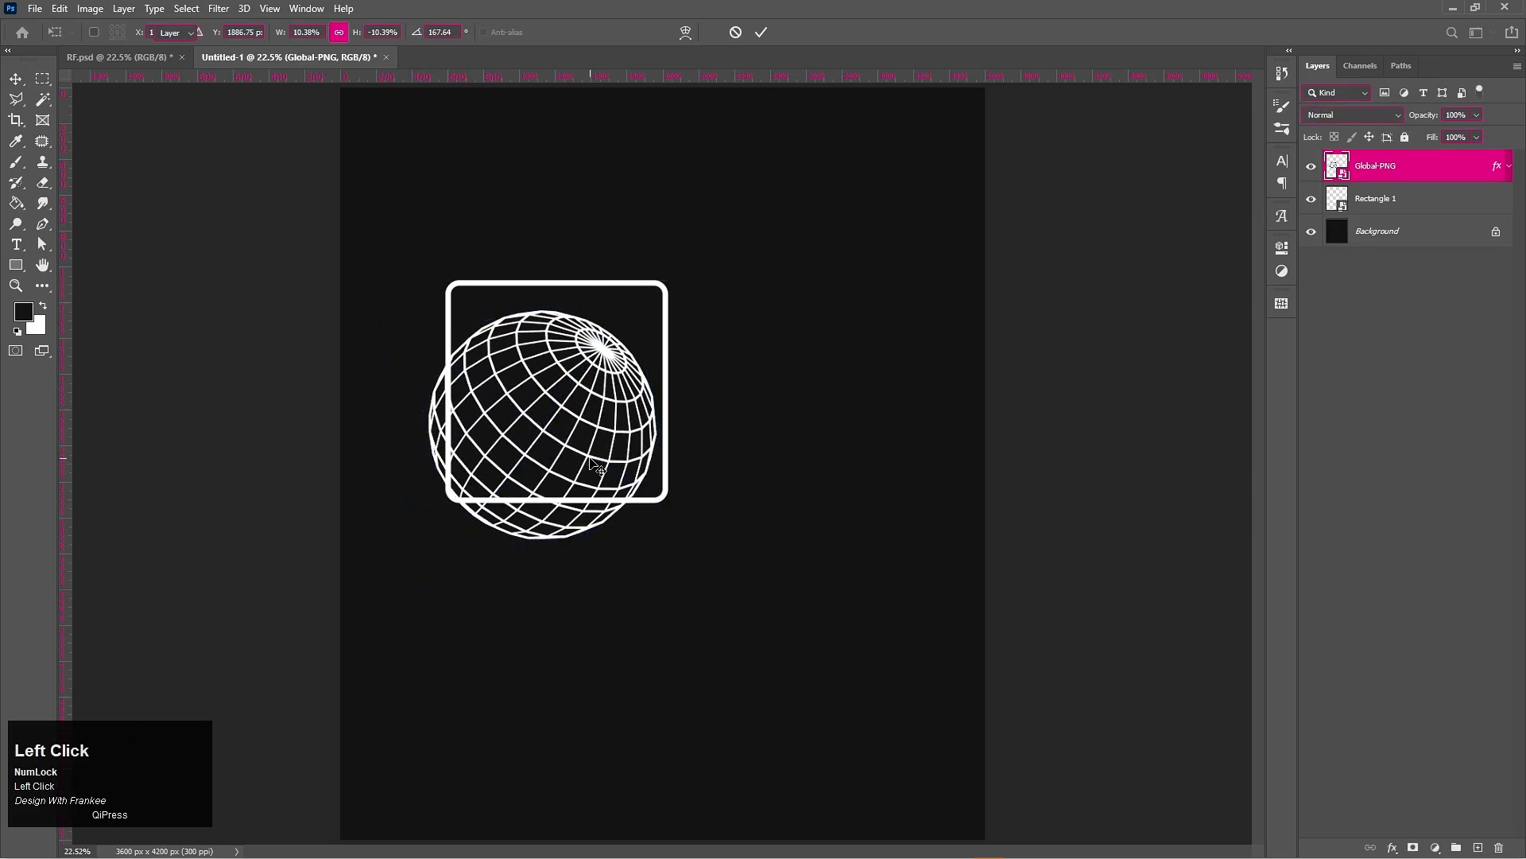
Enlarge the globe slightly toward its lower left, extending further past the square's left and bottom edges
left_click(596, 465)
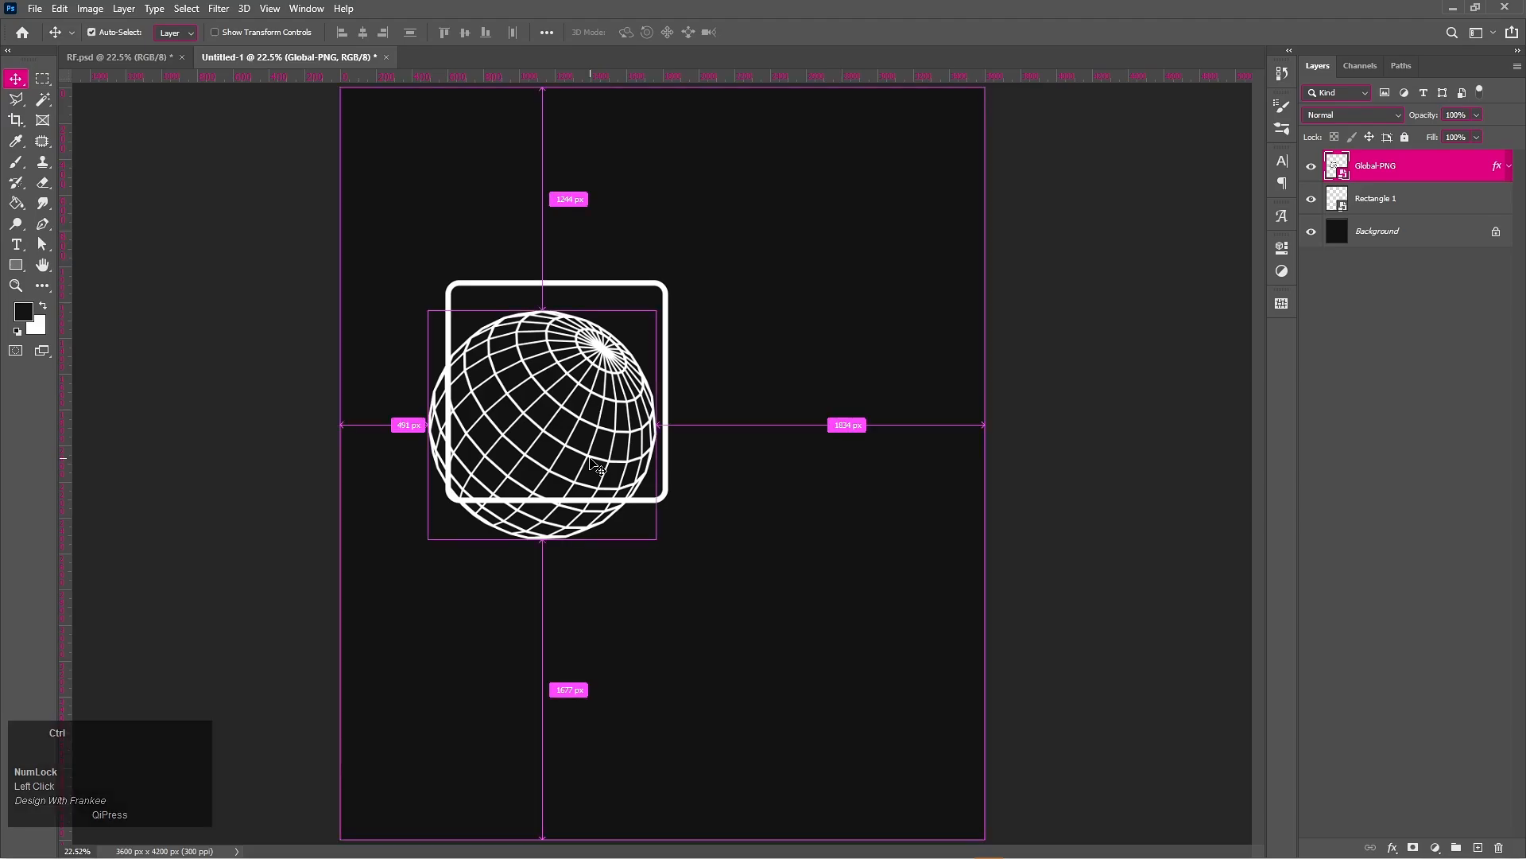
key("ctrl+t")
left_click_drag(454, 562, 432, 582)
double_click(509, 466)
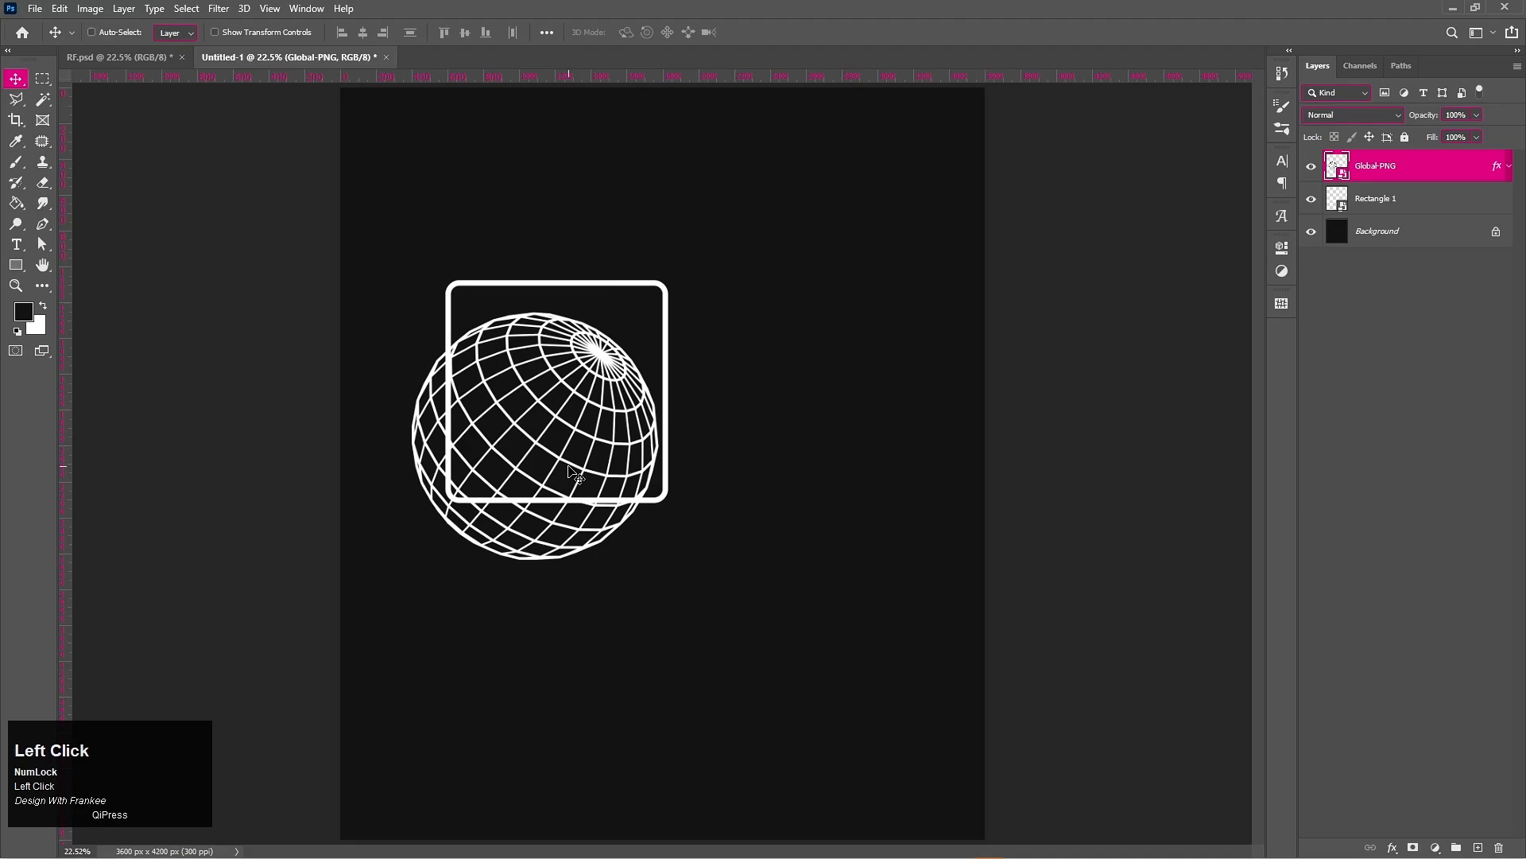
Nudge the globe up and slightly left within the rounded square, and deselect its layer
key("shift+Up")
key("shift+Up")
key("shift+Up")
key("shift+Up")
key("shift+Up")
key("shift+Up")
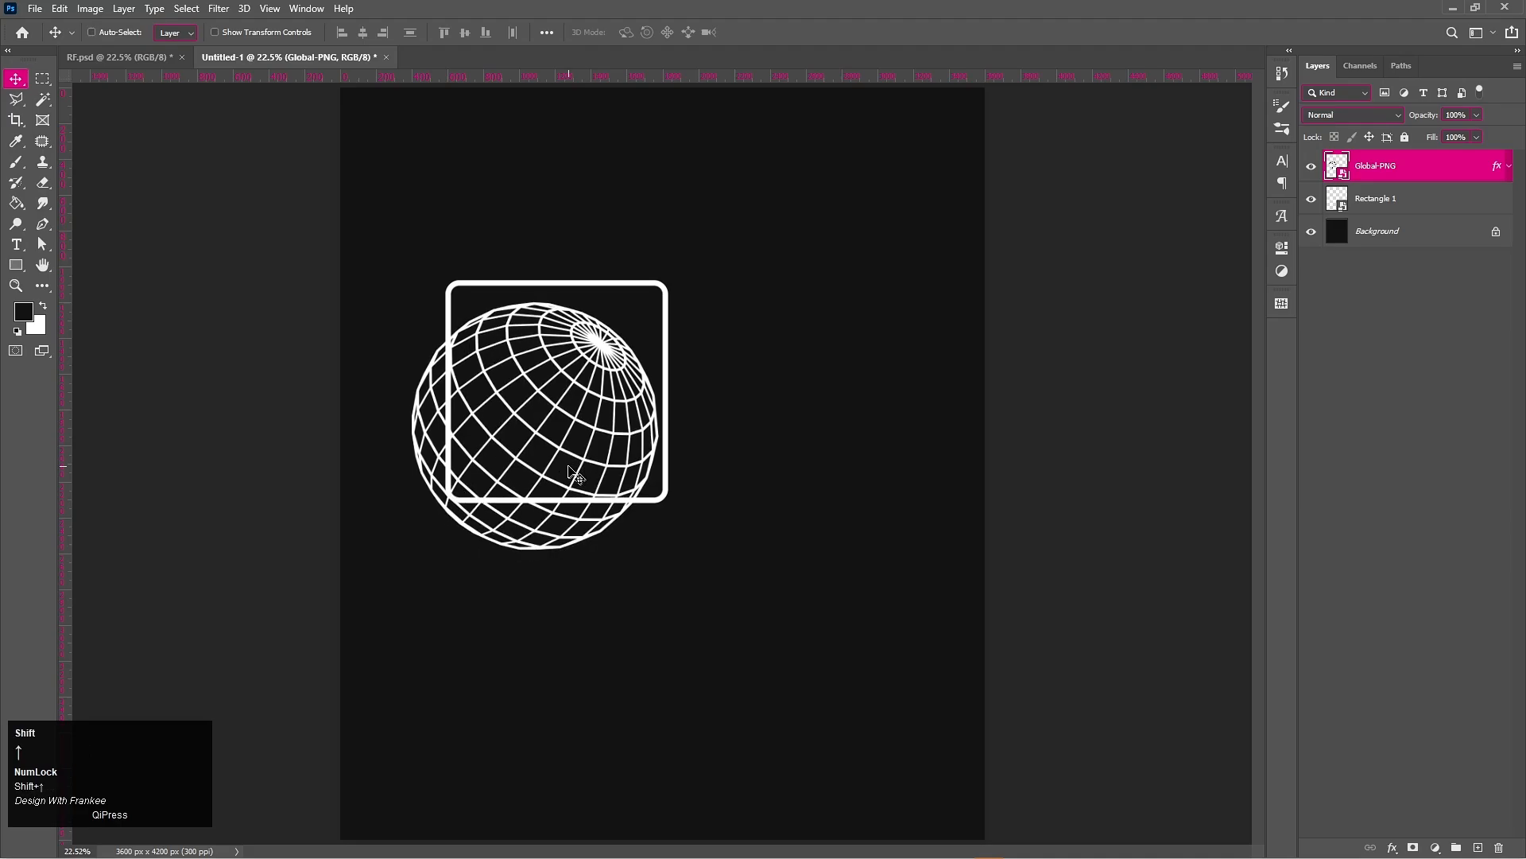
key("shift+Up")
key("Left")
key("Left")
key("Left")
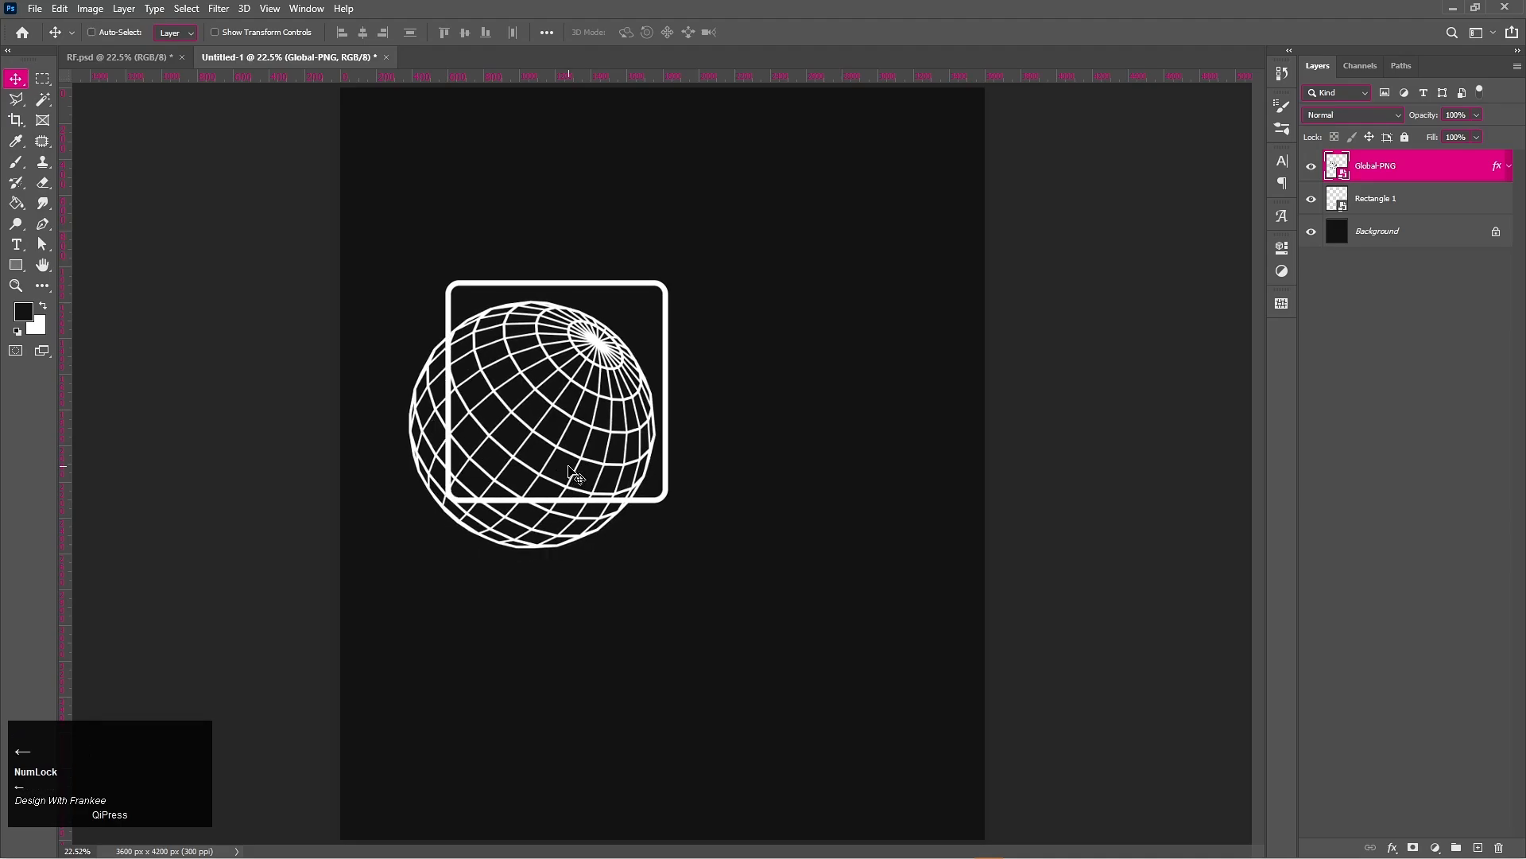
left_click(1181, 359)
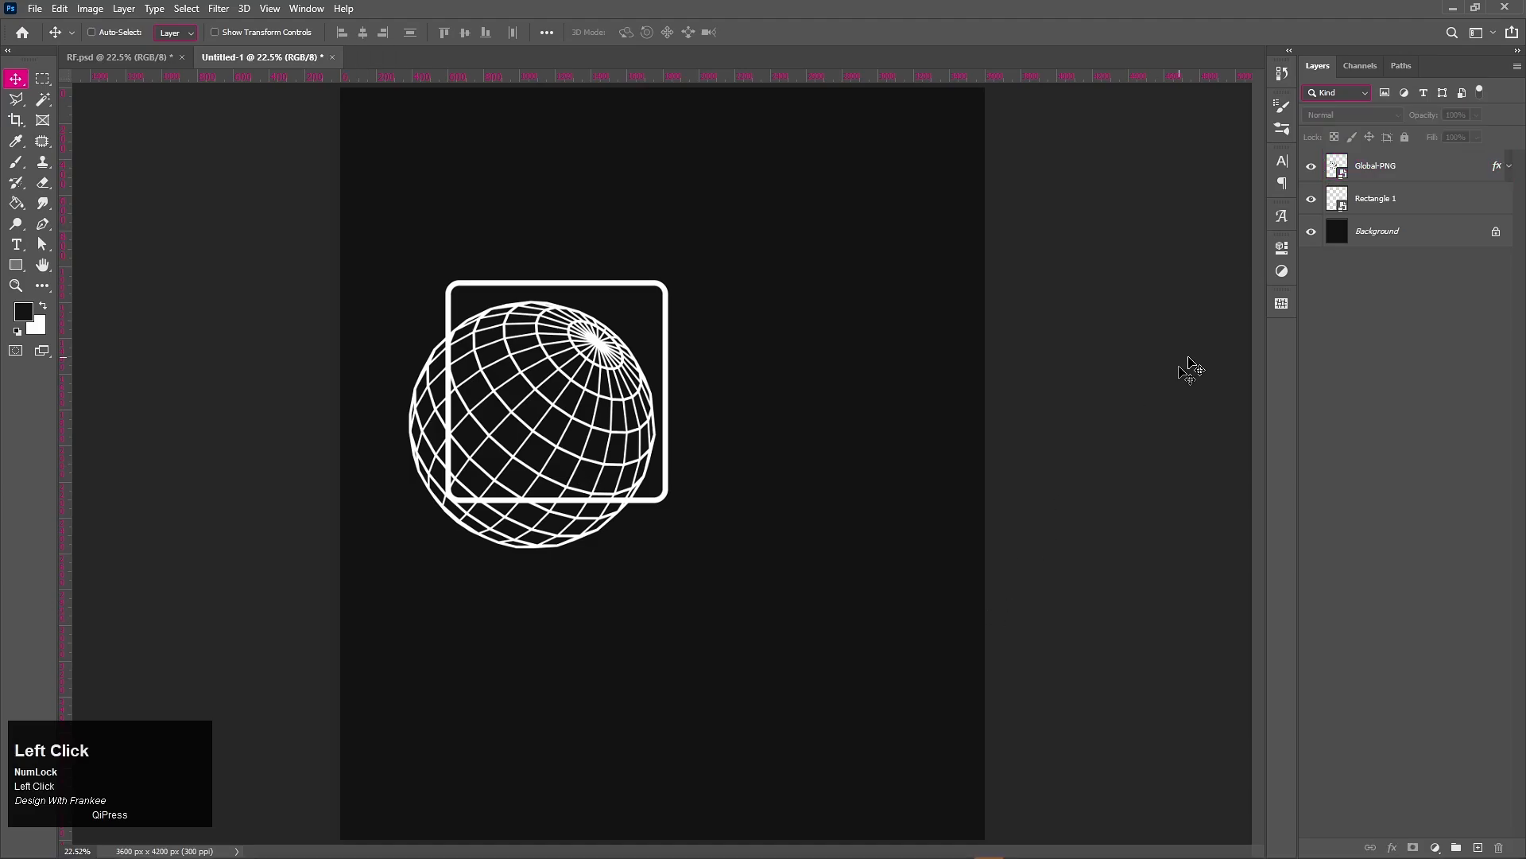
Add a layer mask to the Global-PNG layer, toggling the globe's and the square's visibility to compare them
left_click(1308, 169)
left_click(1308, 169)
left_click(1416, 163)
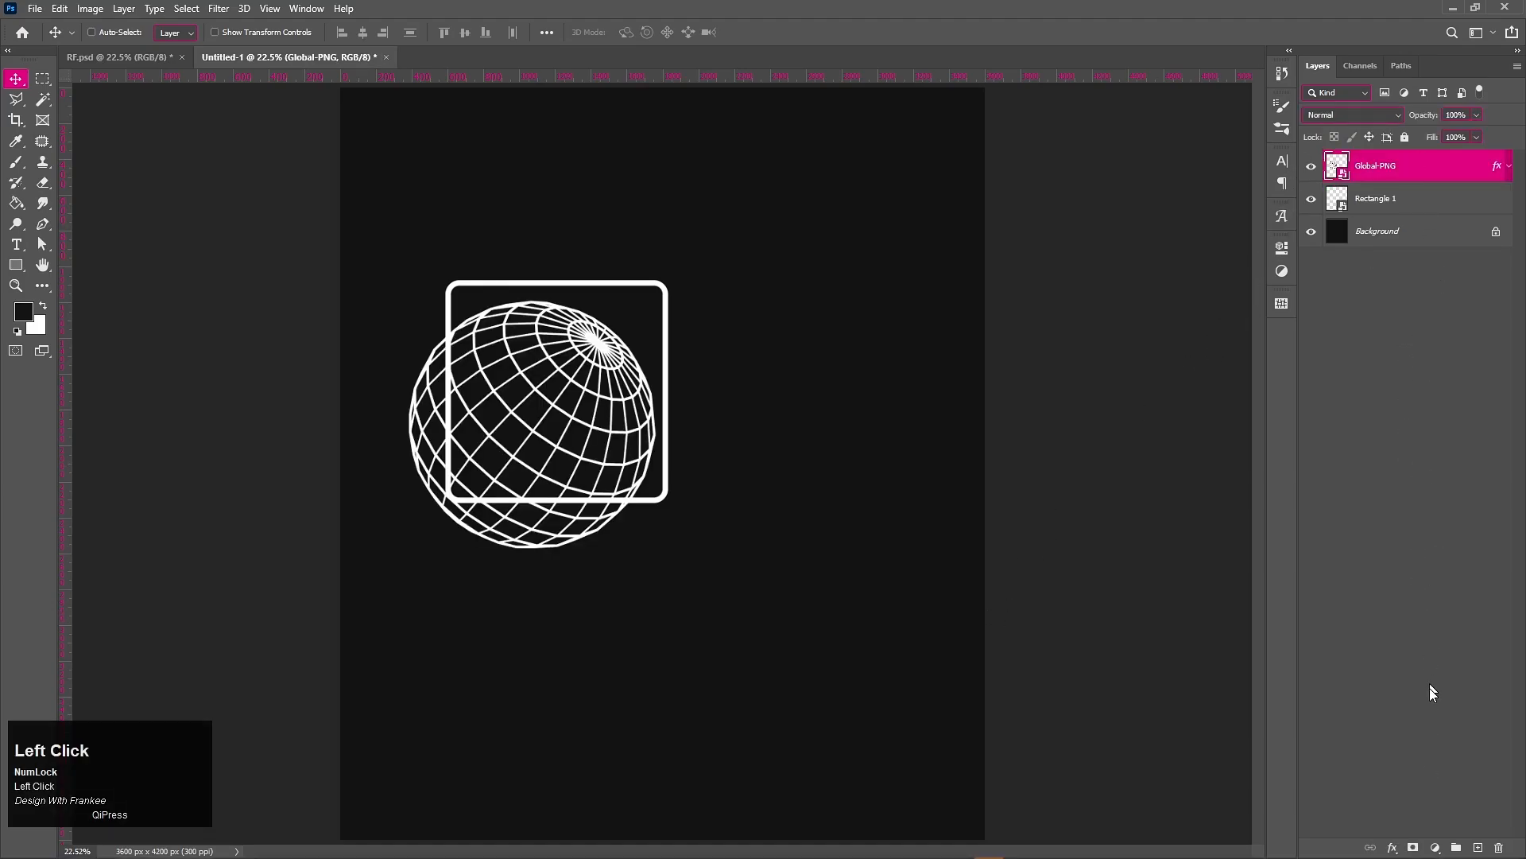
left_click(1416, 846)
left_click(1316, 199)
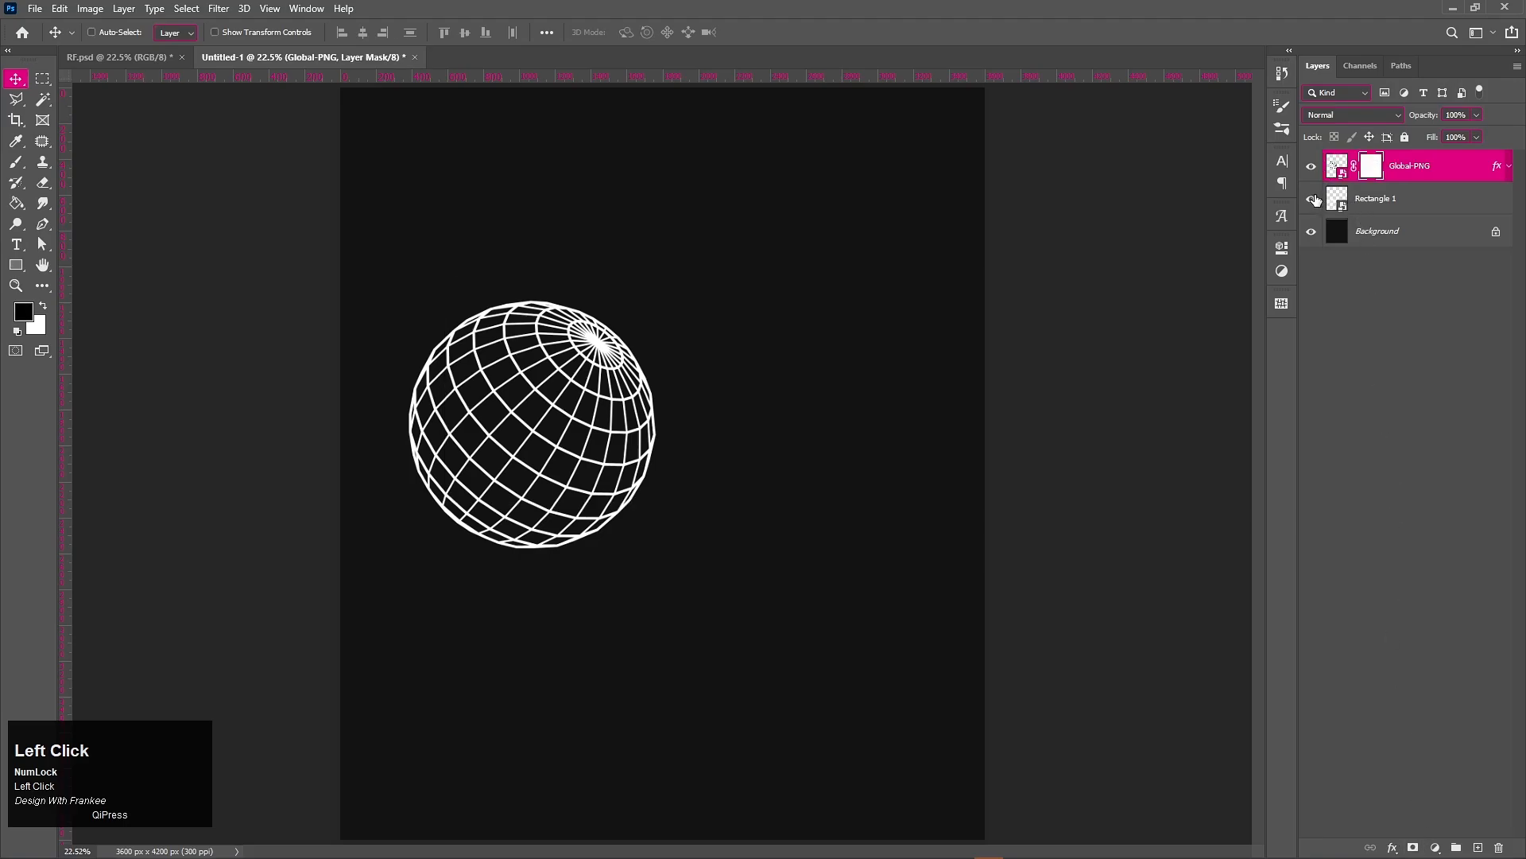
left_click(1317, 200)
Load the pixels of the Rectangle 1 layer as a selection and invert it
right_click(1334, 200)
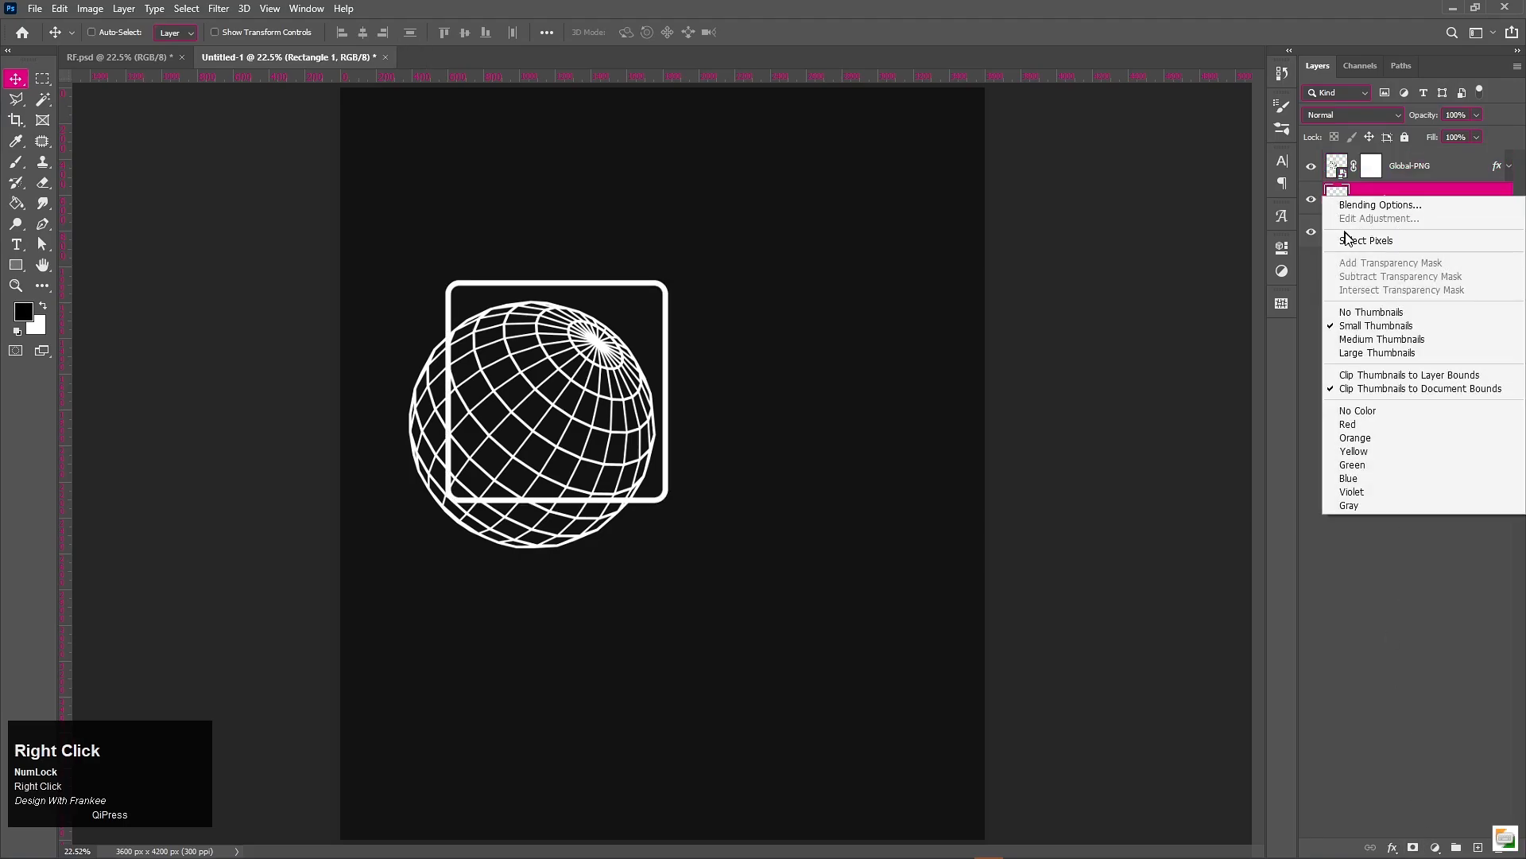
left_click(1351, 240)
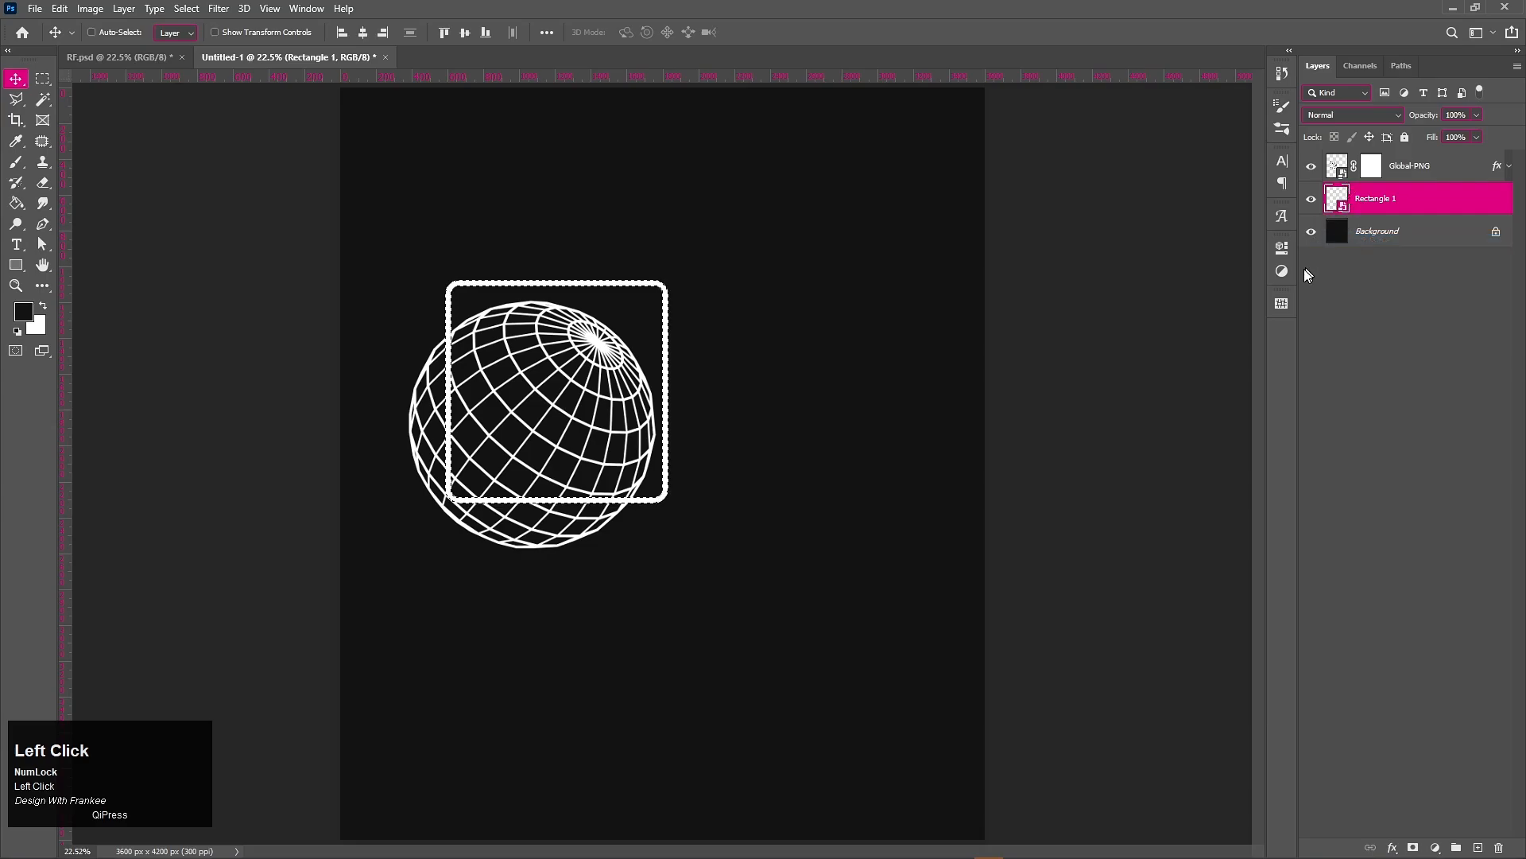
key("ctrl+shift+i")
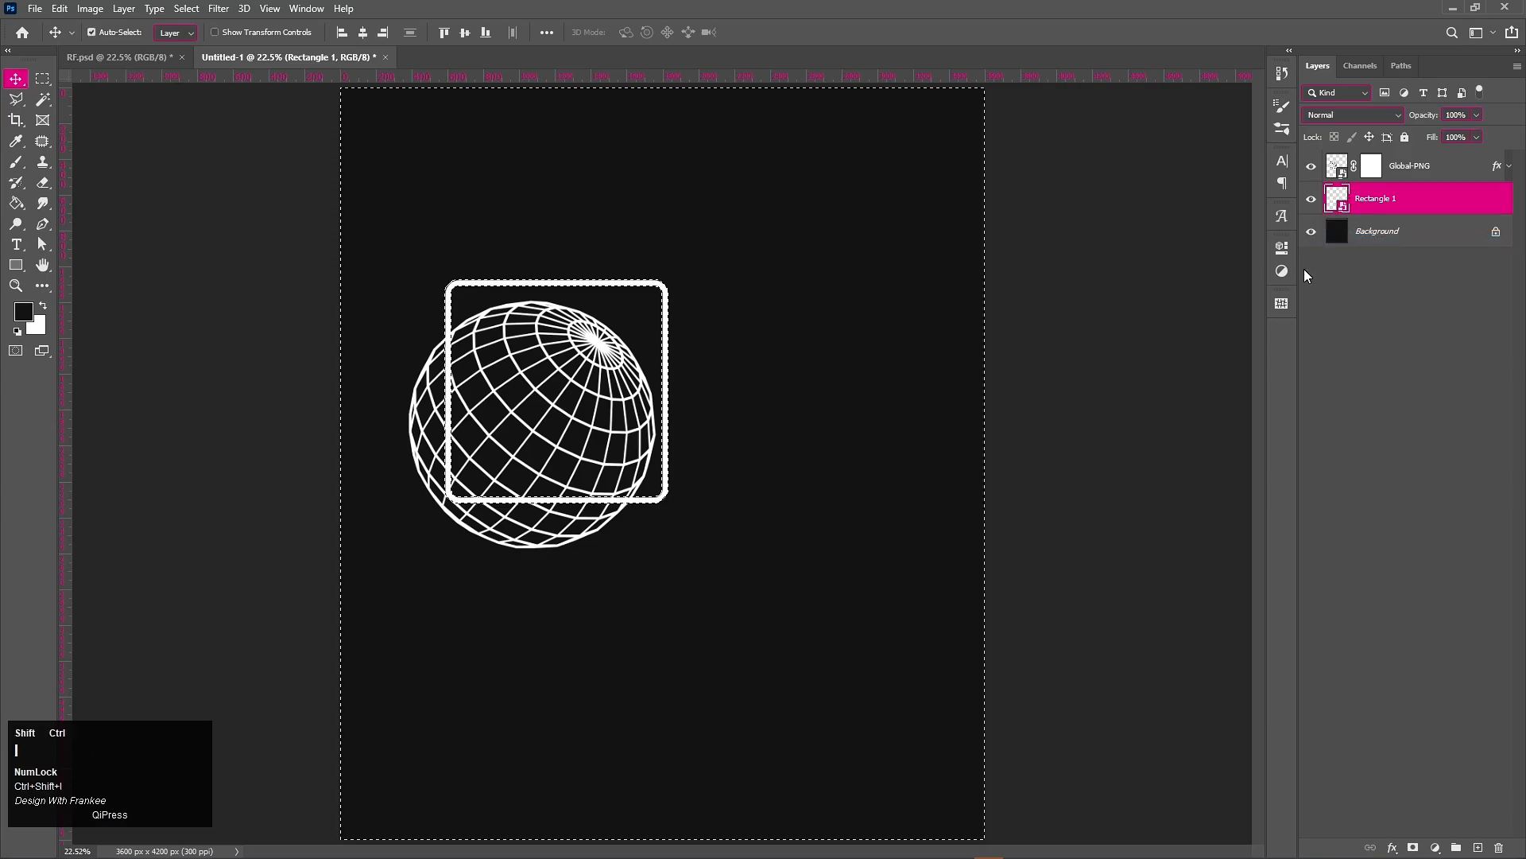
Target the Global-PNG layer mask with the Brush tool, using a 523 px brush at 100% hardness
left_click(1377, 173)
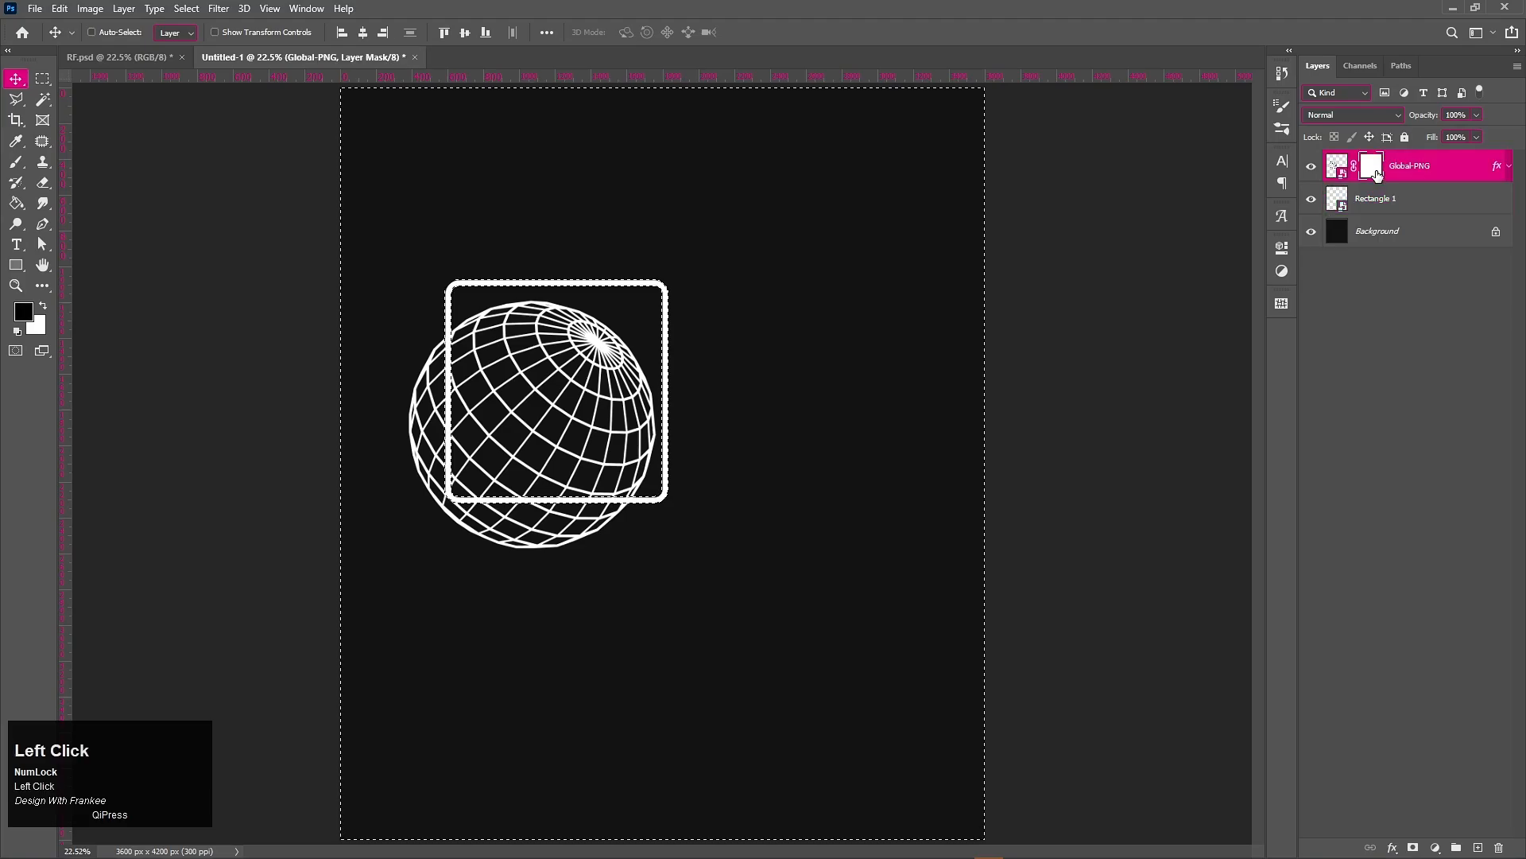
key("b")
right_click(633, 453)
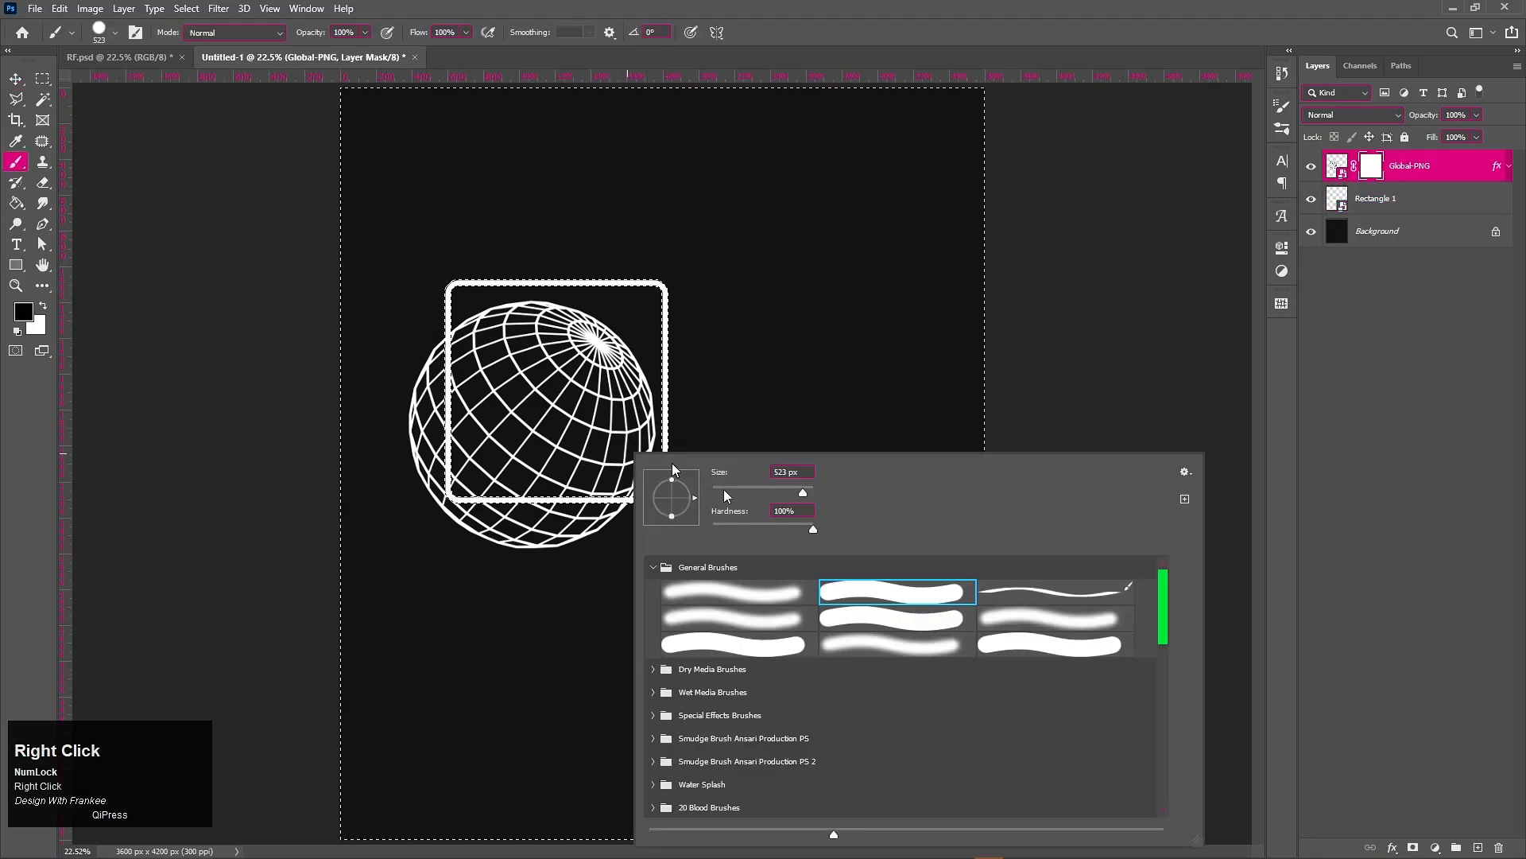
left_click(743, 576)
scroll(509, 548, "up", 2)
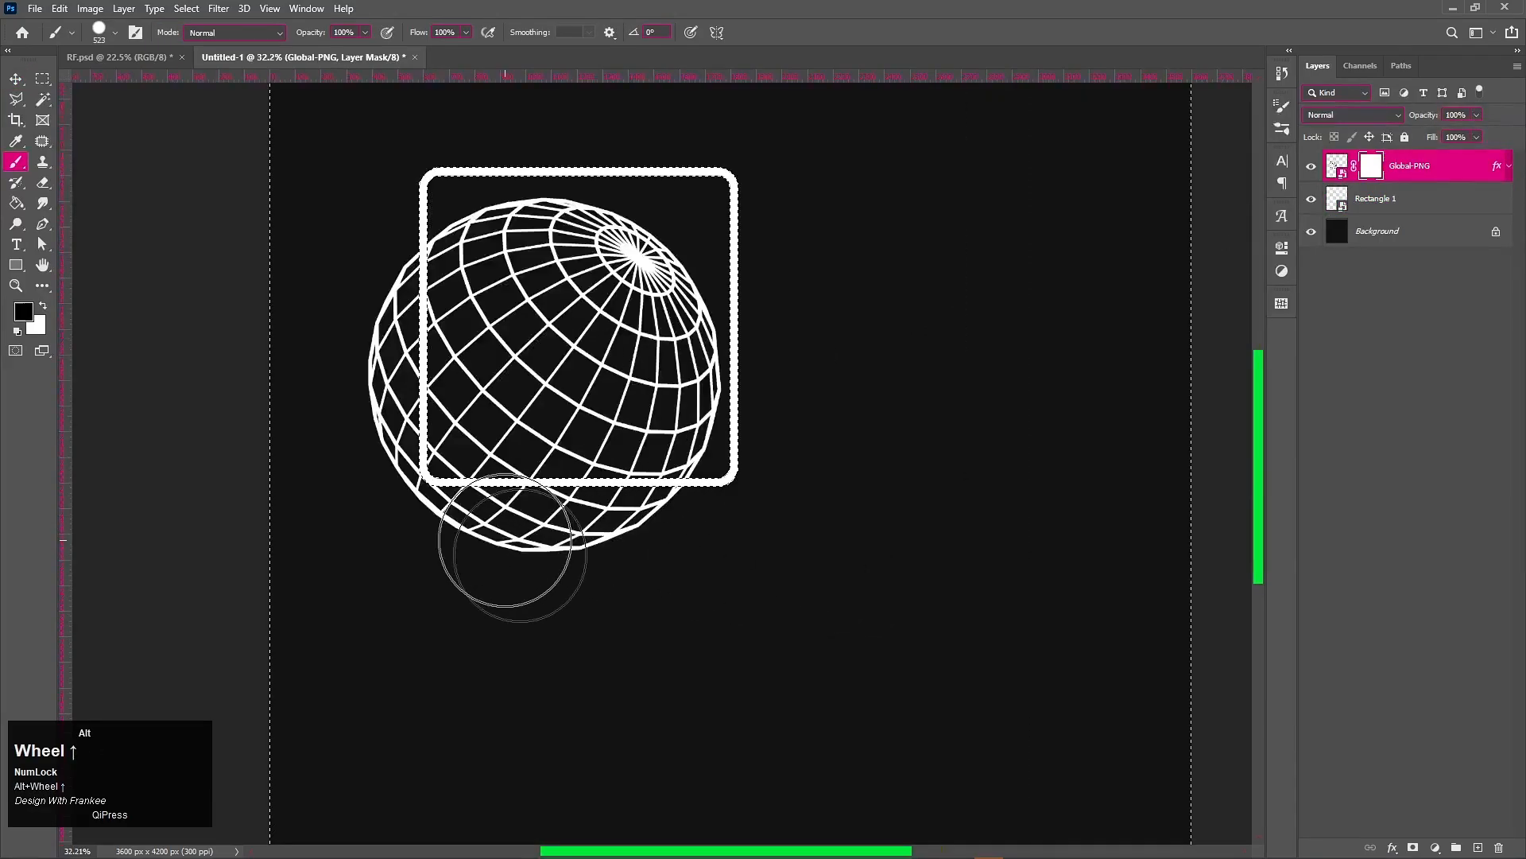
scroll(509, 549, "up", 1)
left_click_drag(509, 548, 635, 669)
left_click(42, 78)
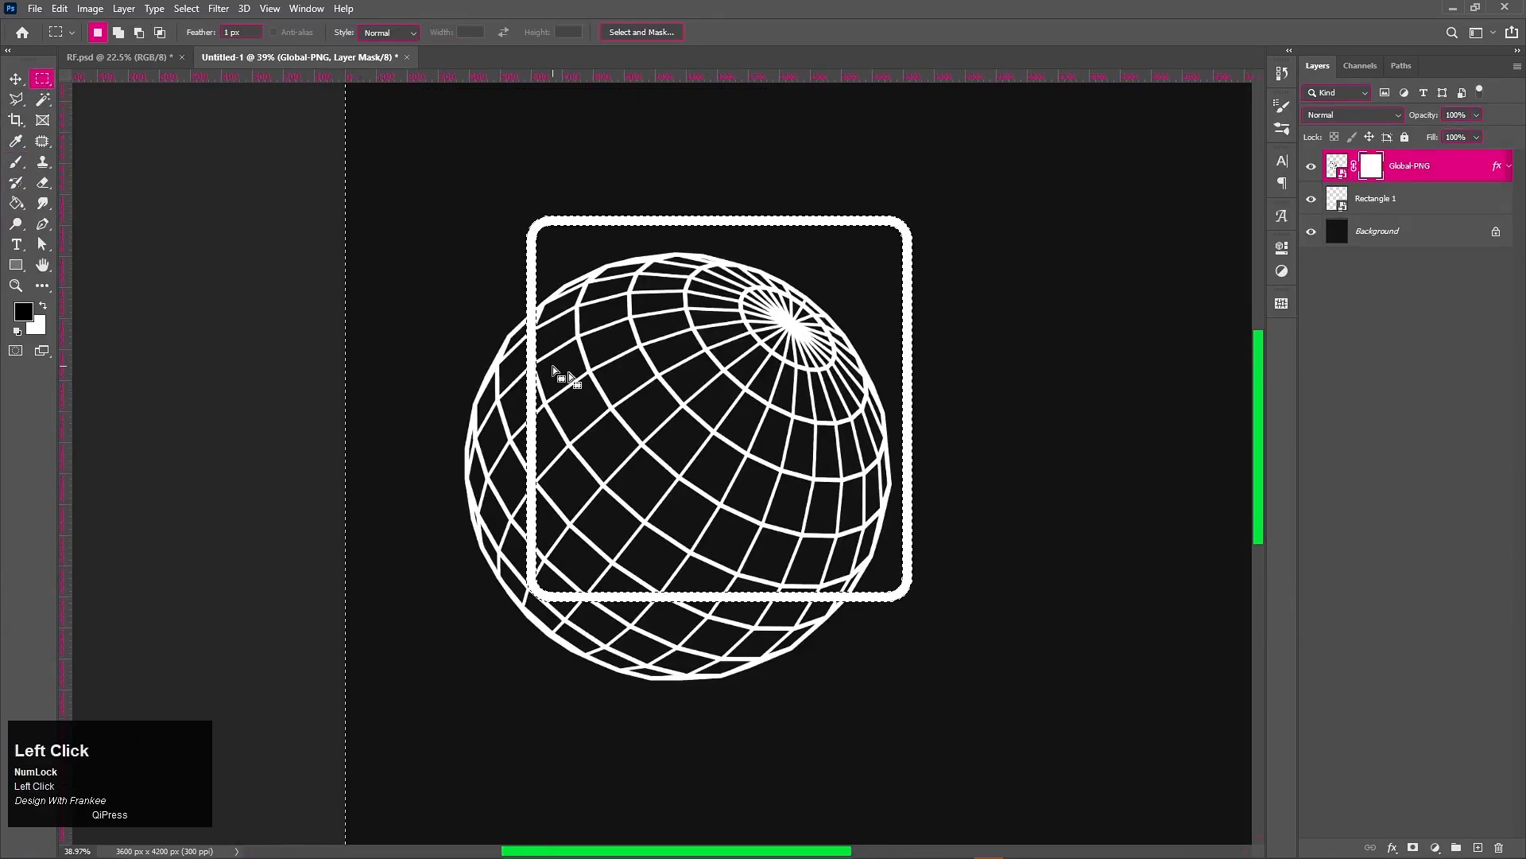
left_click_drag(440, 308, 458, 331)
key("ctrl+z")
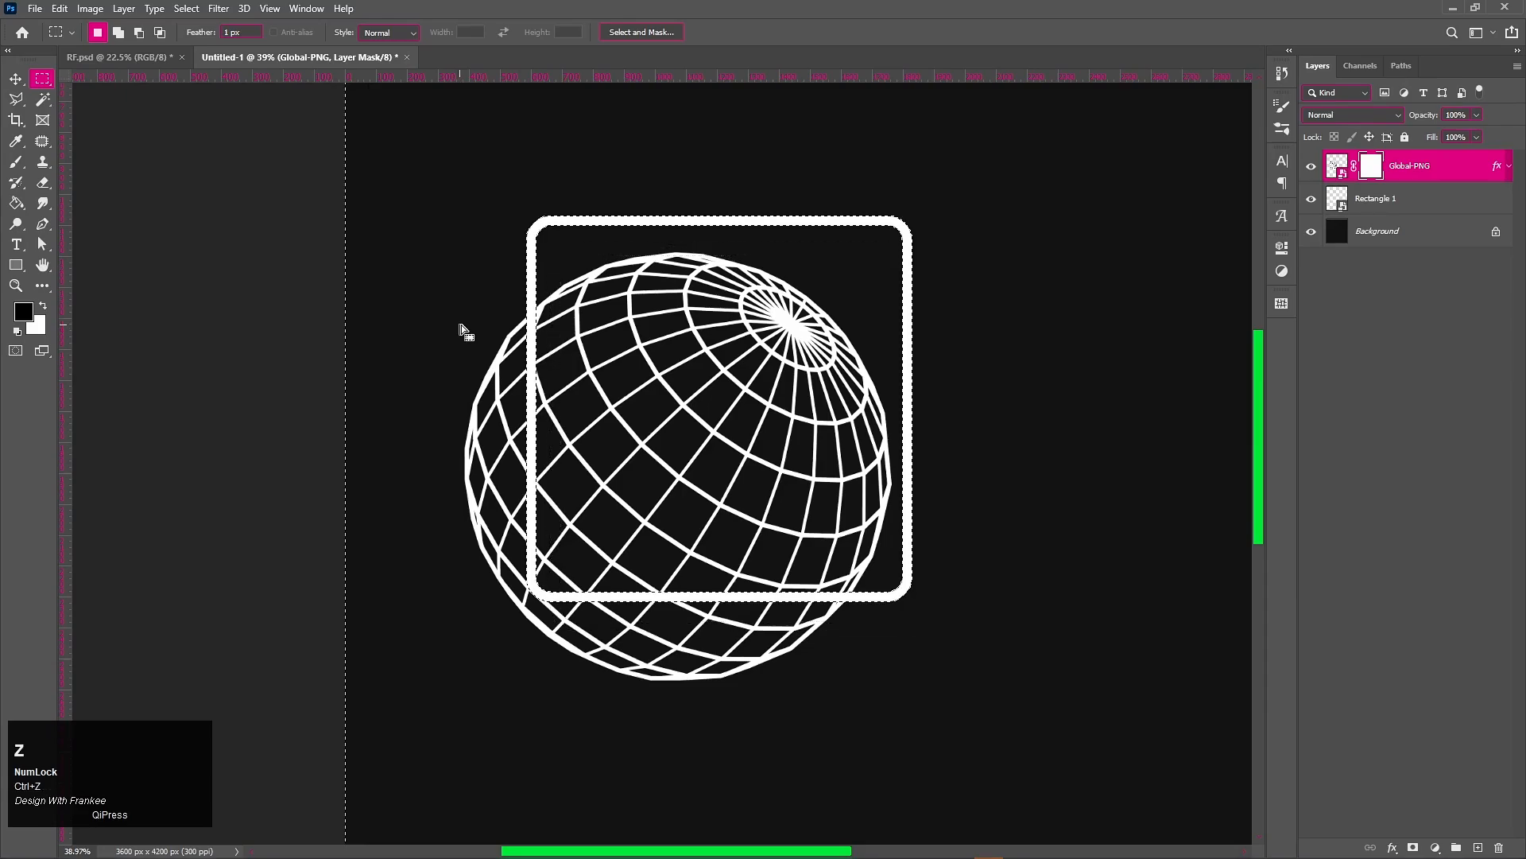
Paint black on the globe's mask to hide the parts beyond the square's left and bottom edges, and clear the selection
key("b")
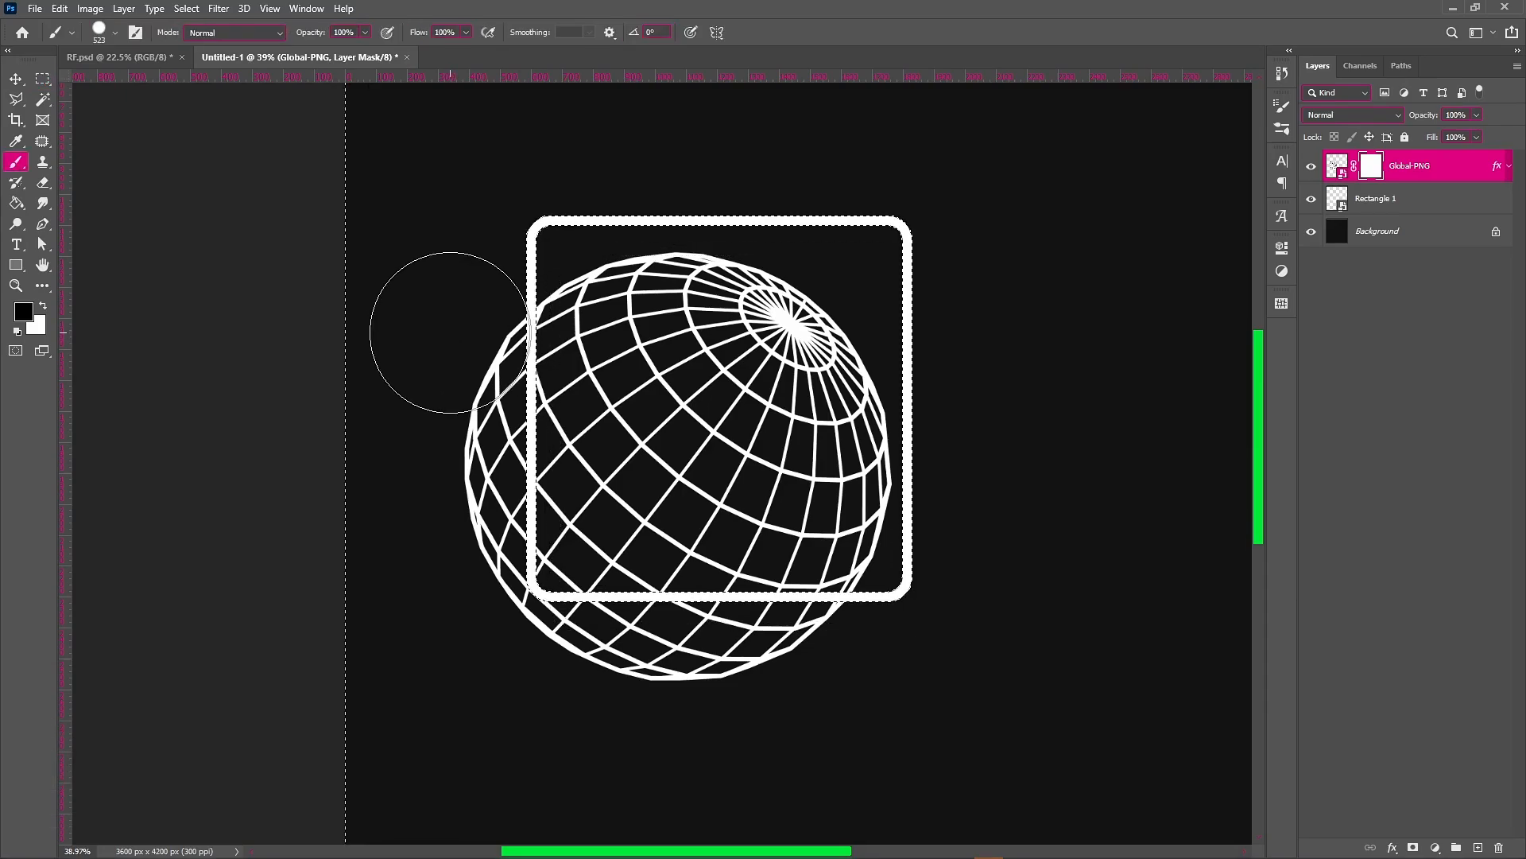
left_click_drag(450, 334, 443, 517)
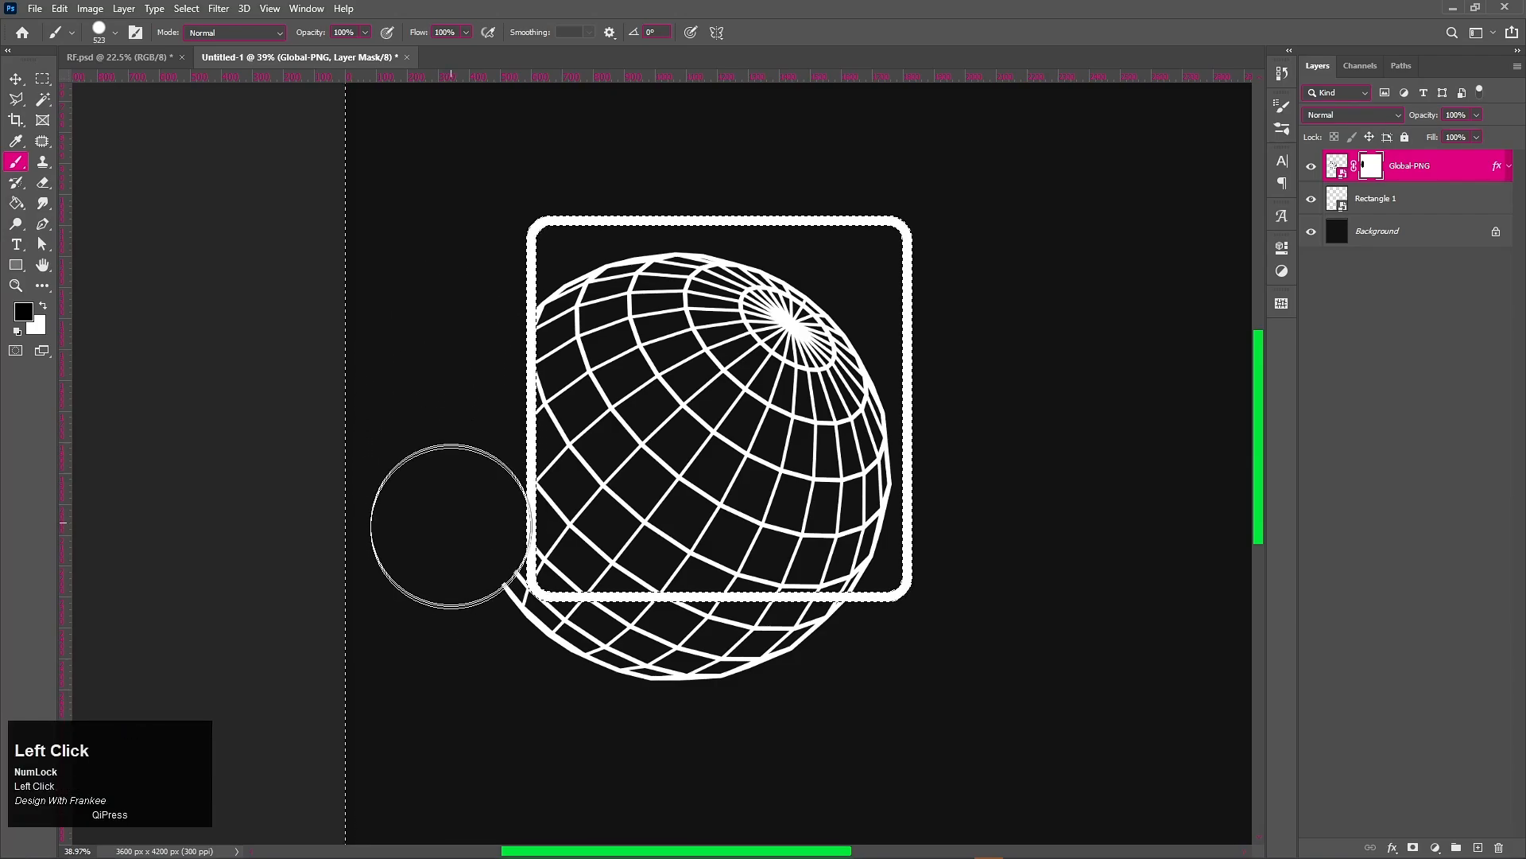
left_click(465, 629)
mouse_move(483, 648)
left_mouse_down()
mouse_move(536, 681)
mouse_move(565, 667)
mouse_move(586, 685)
mouse_move(845, 681)
left_mouse_up()
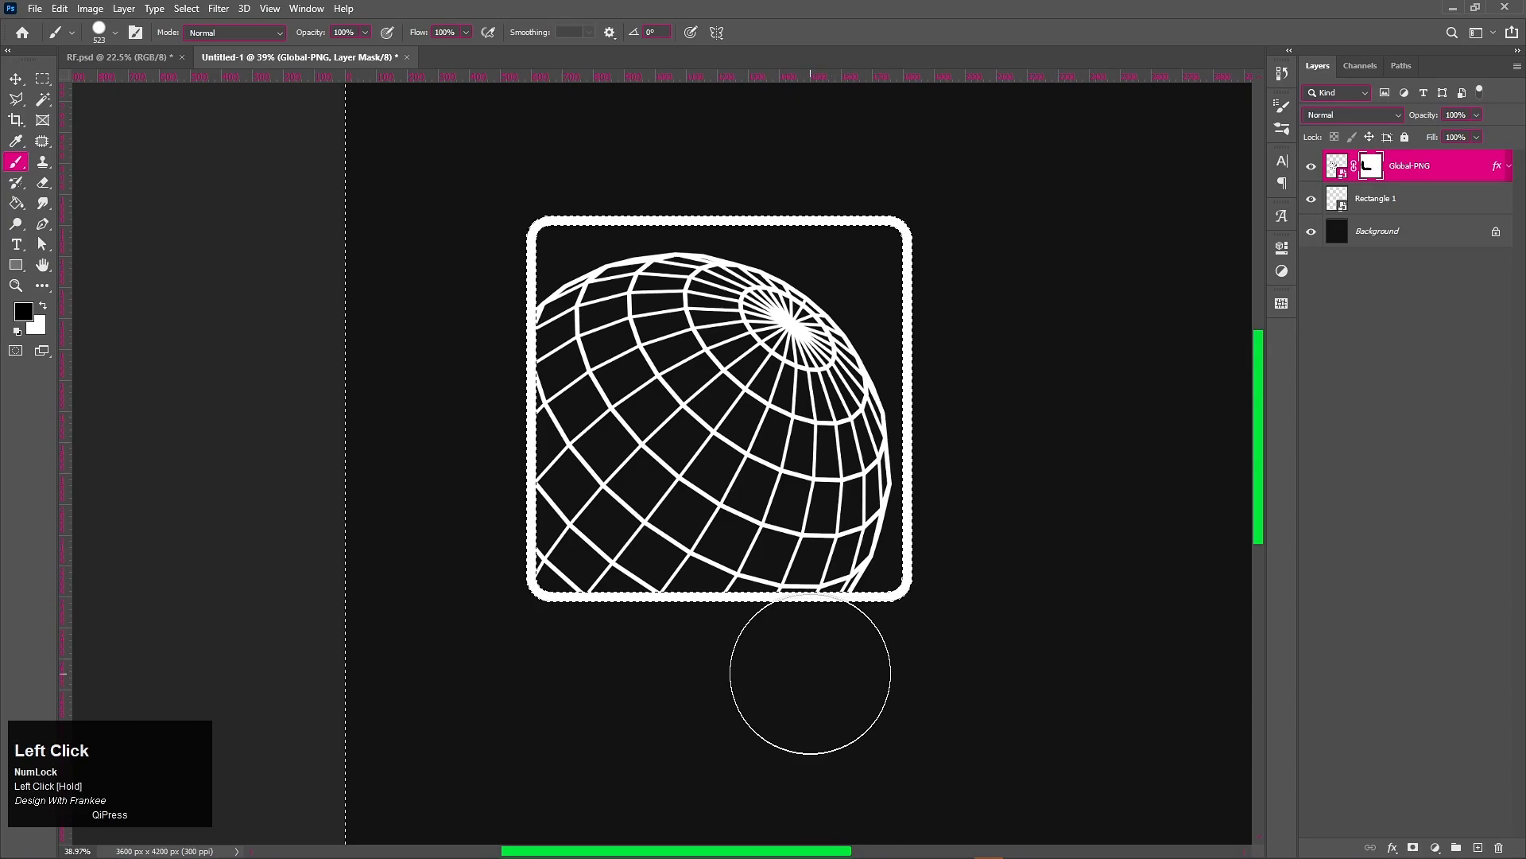
key("v")
key("ctrl+0")
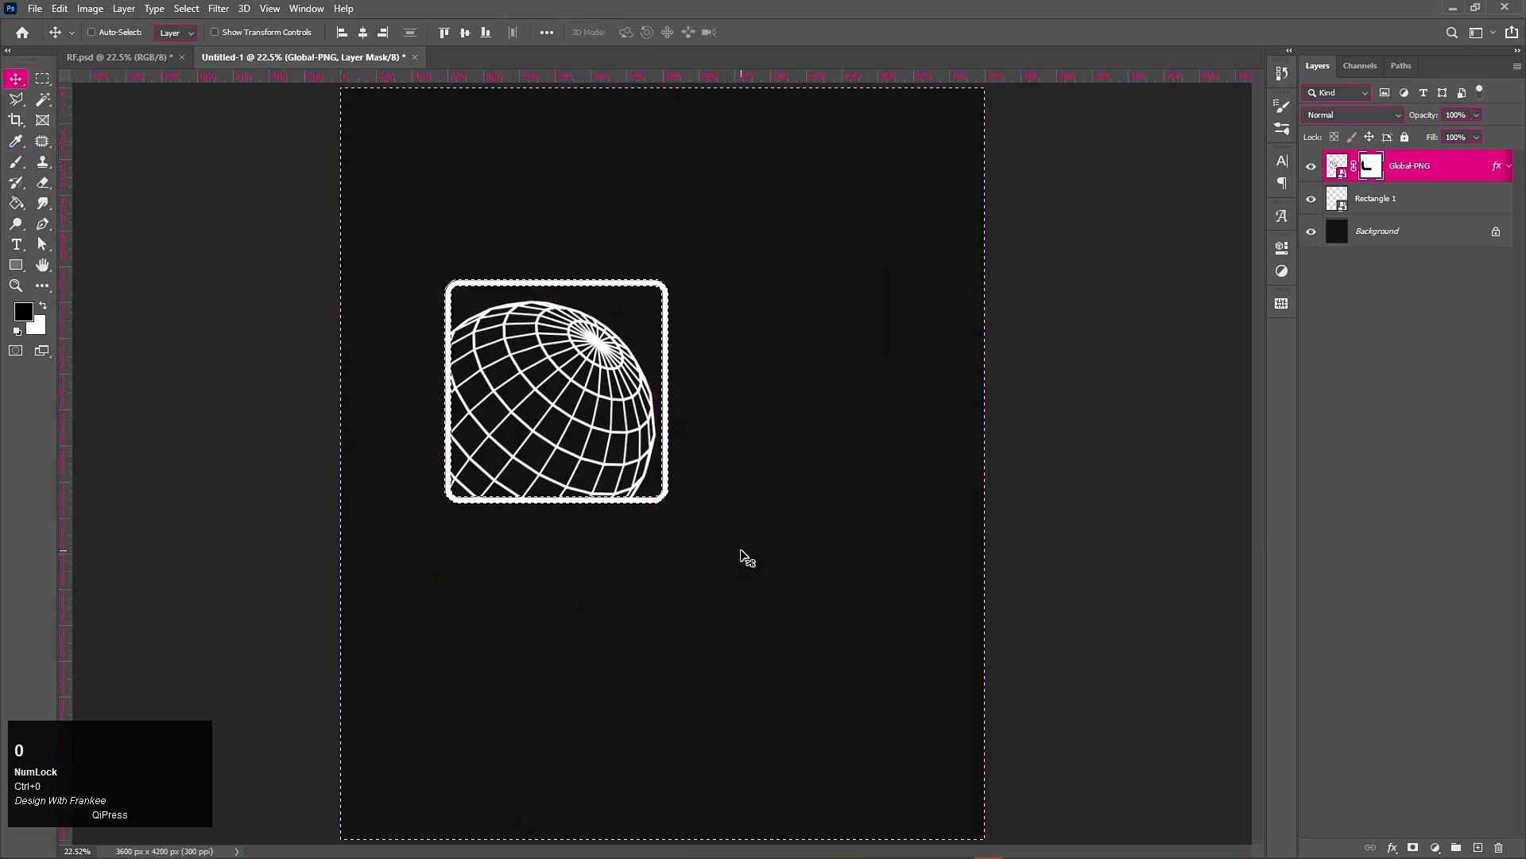
key("ctrl+d")
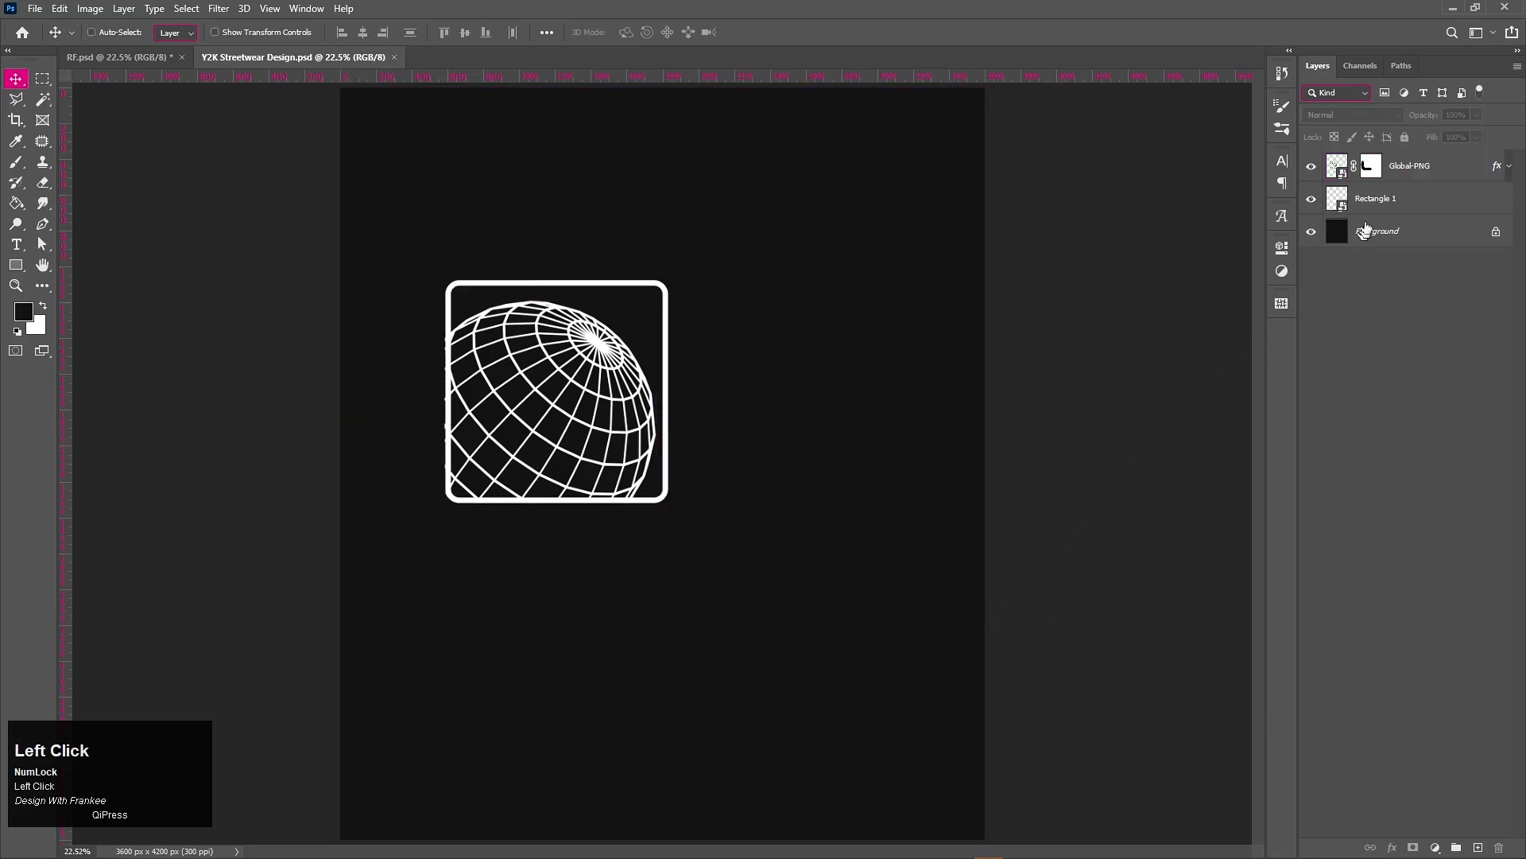
Start a new text layer above the Global-PNG layer, placed on the canvas over the rounded square
left_click(1395, 175)
key("t")
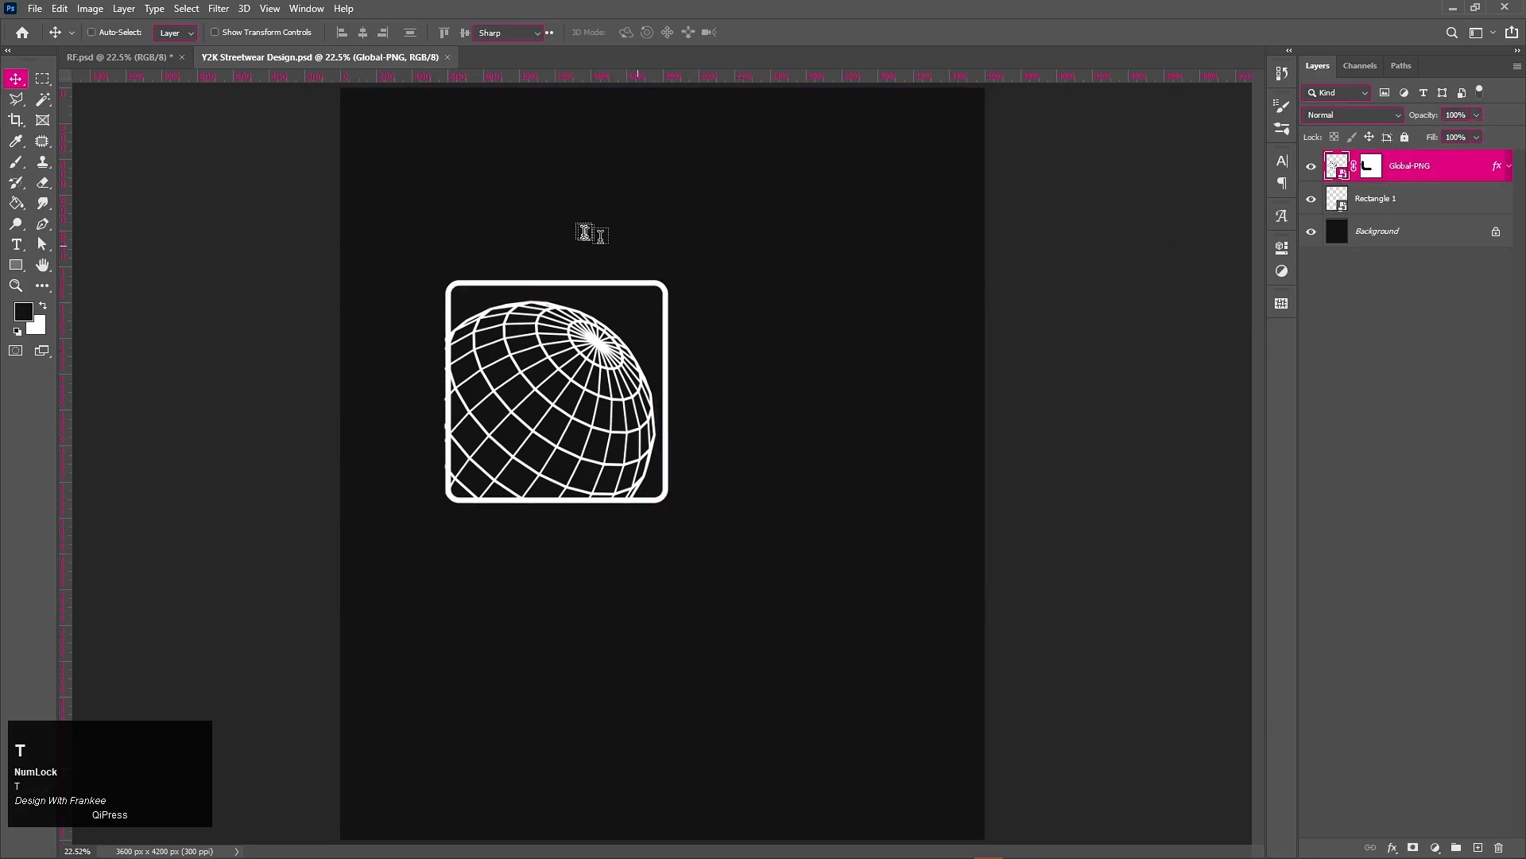
left_click(567, 216)
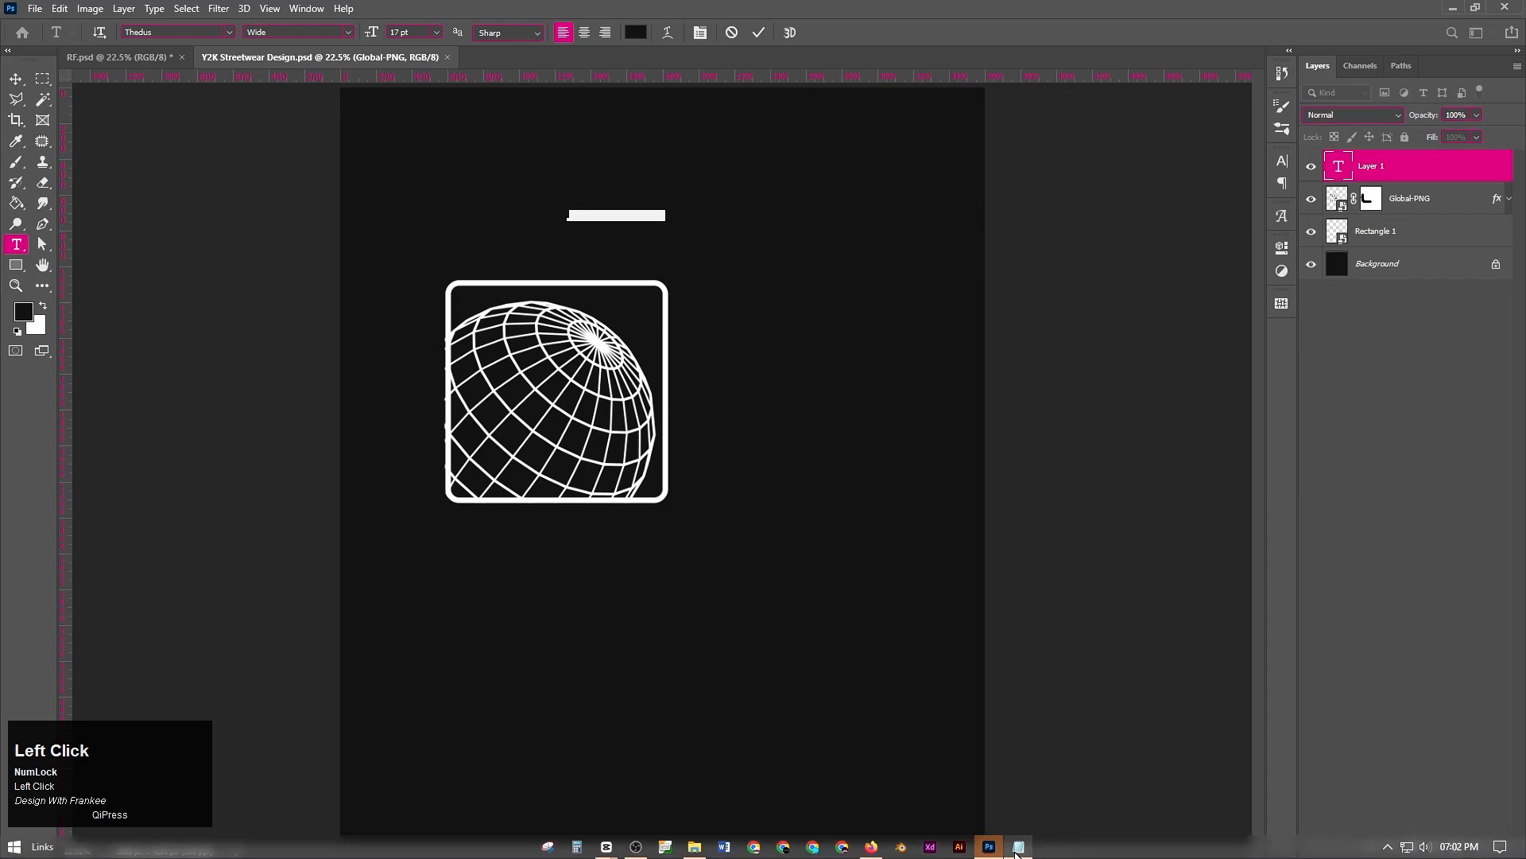
Switch to the "CC & Q" note in Notepad, copy its first line "bccb26", and return to Photoshop
left_click(1019, 853)
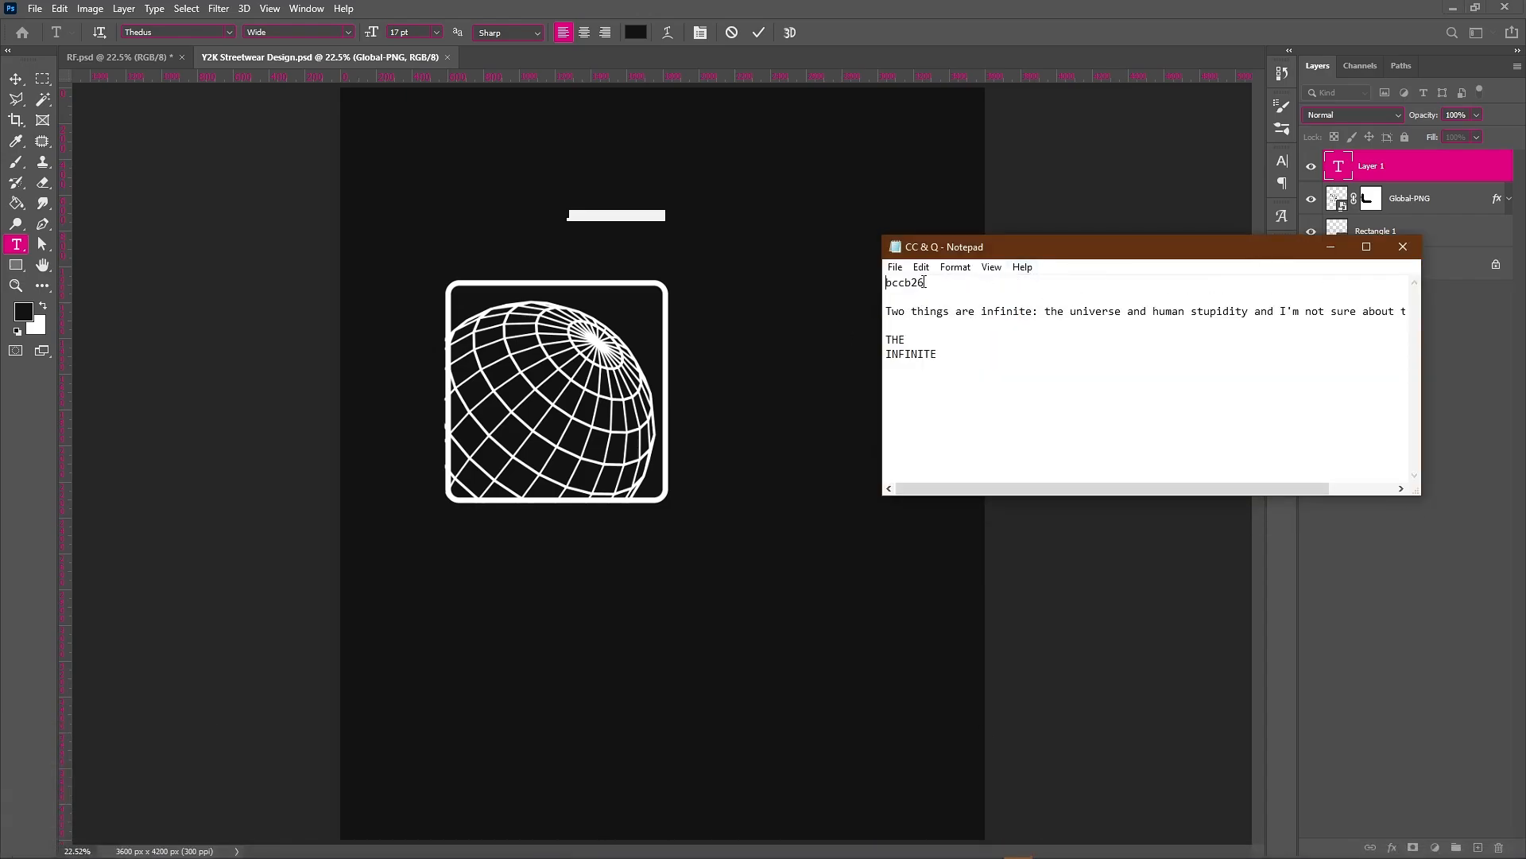
left_click_drag(925, 282, 898, 283)
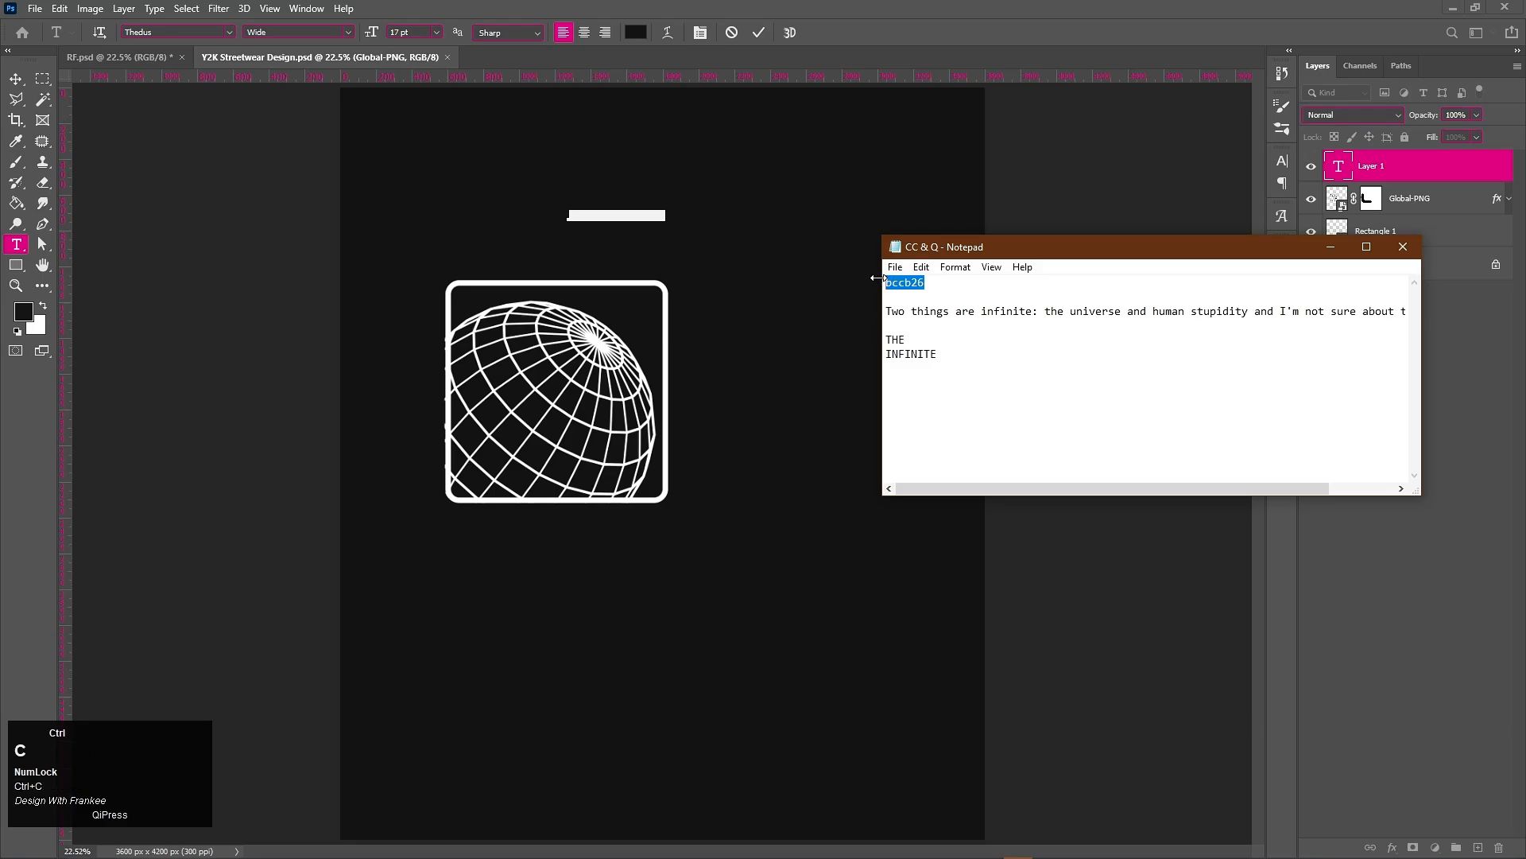
left_click(1330, 246)
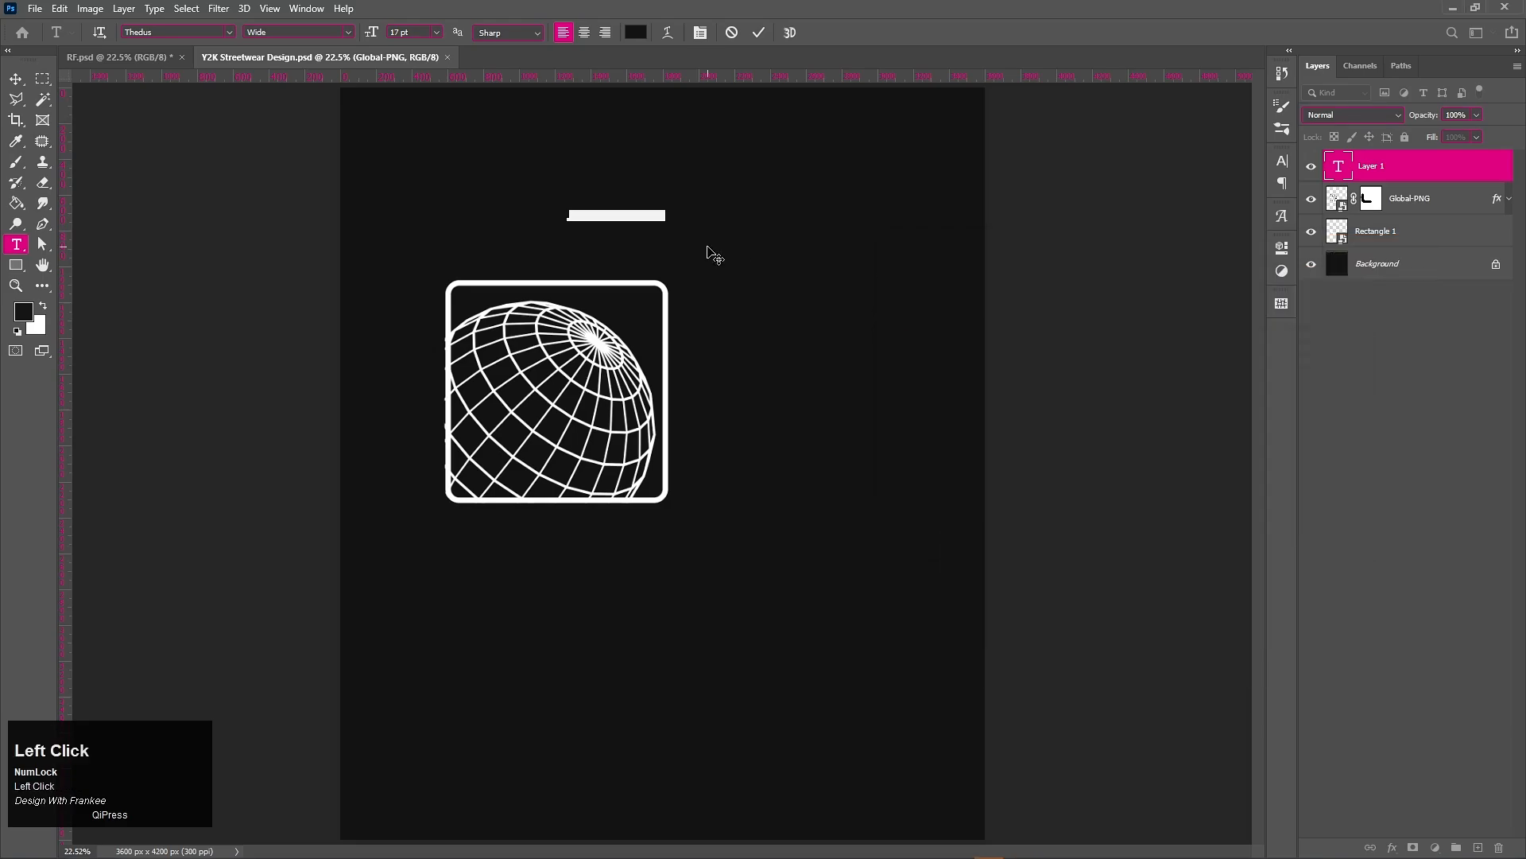
Enter DISCOVER as the text and set its color to white, ffffff
type("SS")
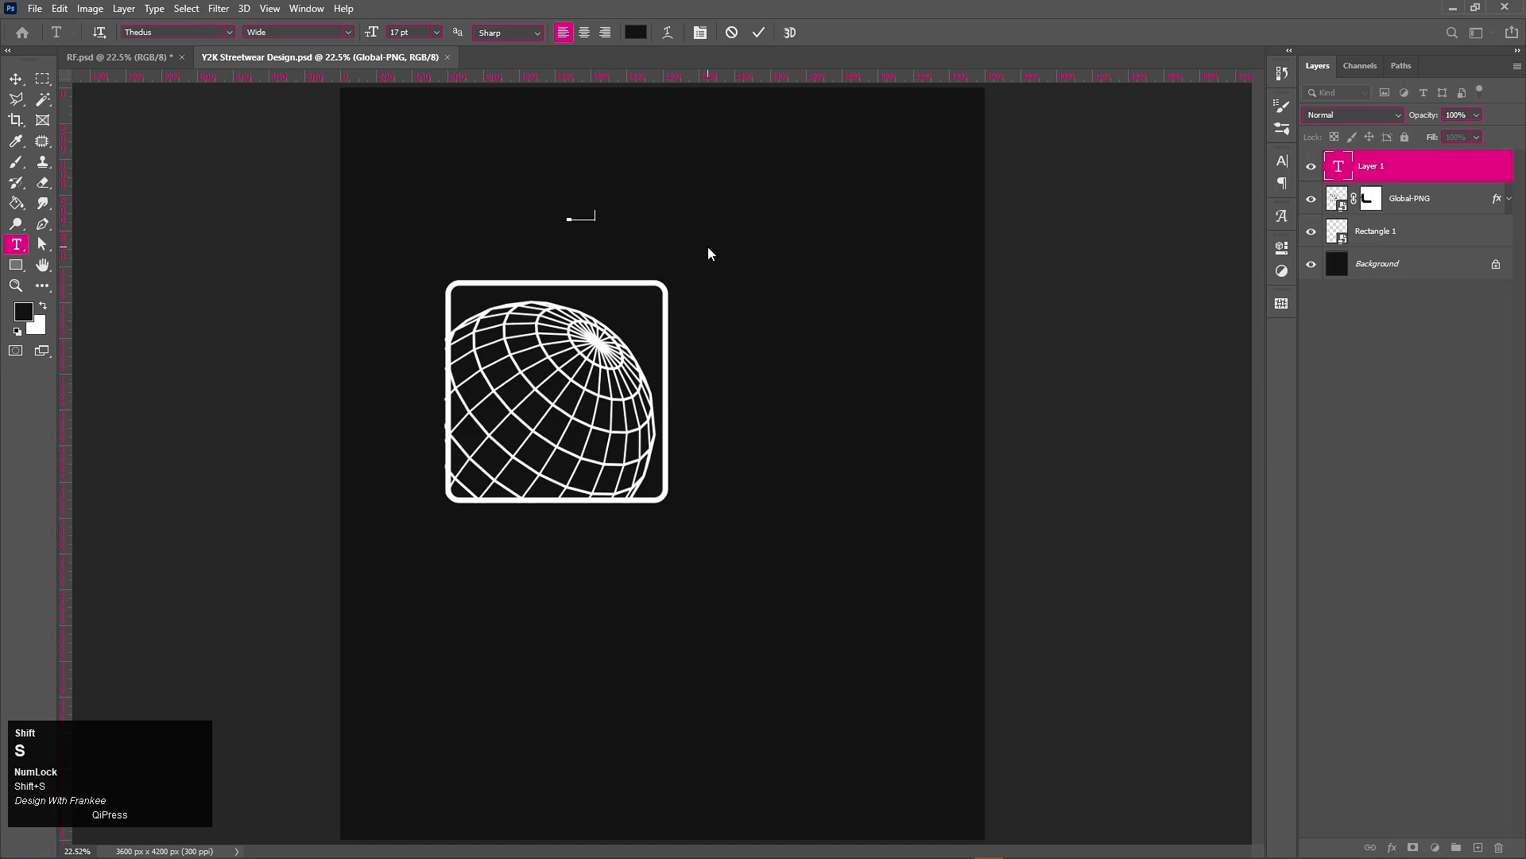
type("COVER")
key("ctrl+a")
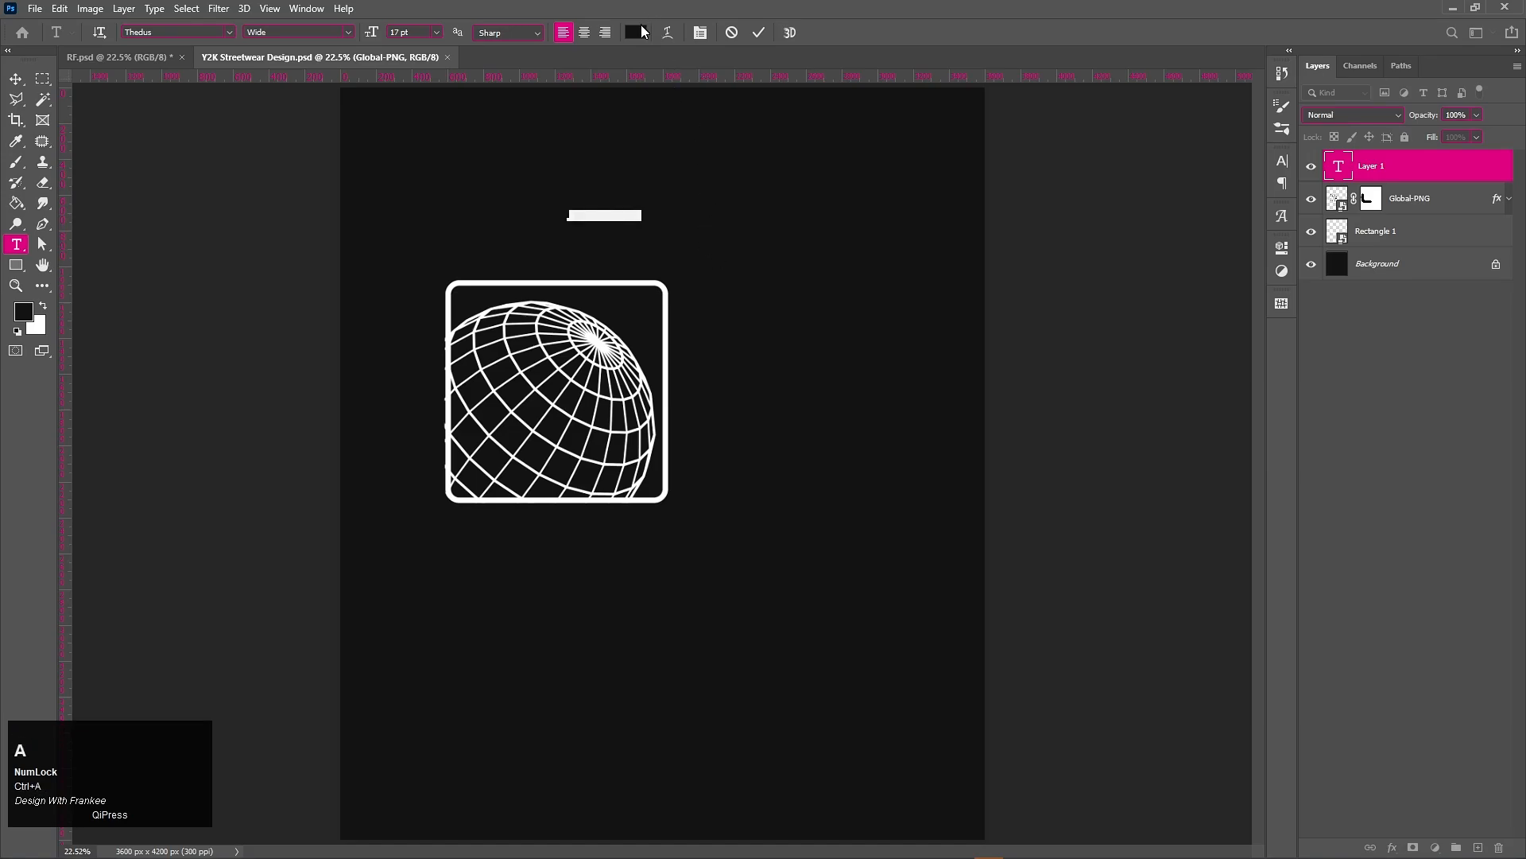
left_click(644, 32)
left_click(1035, 184)
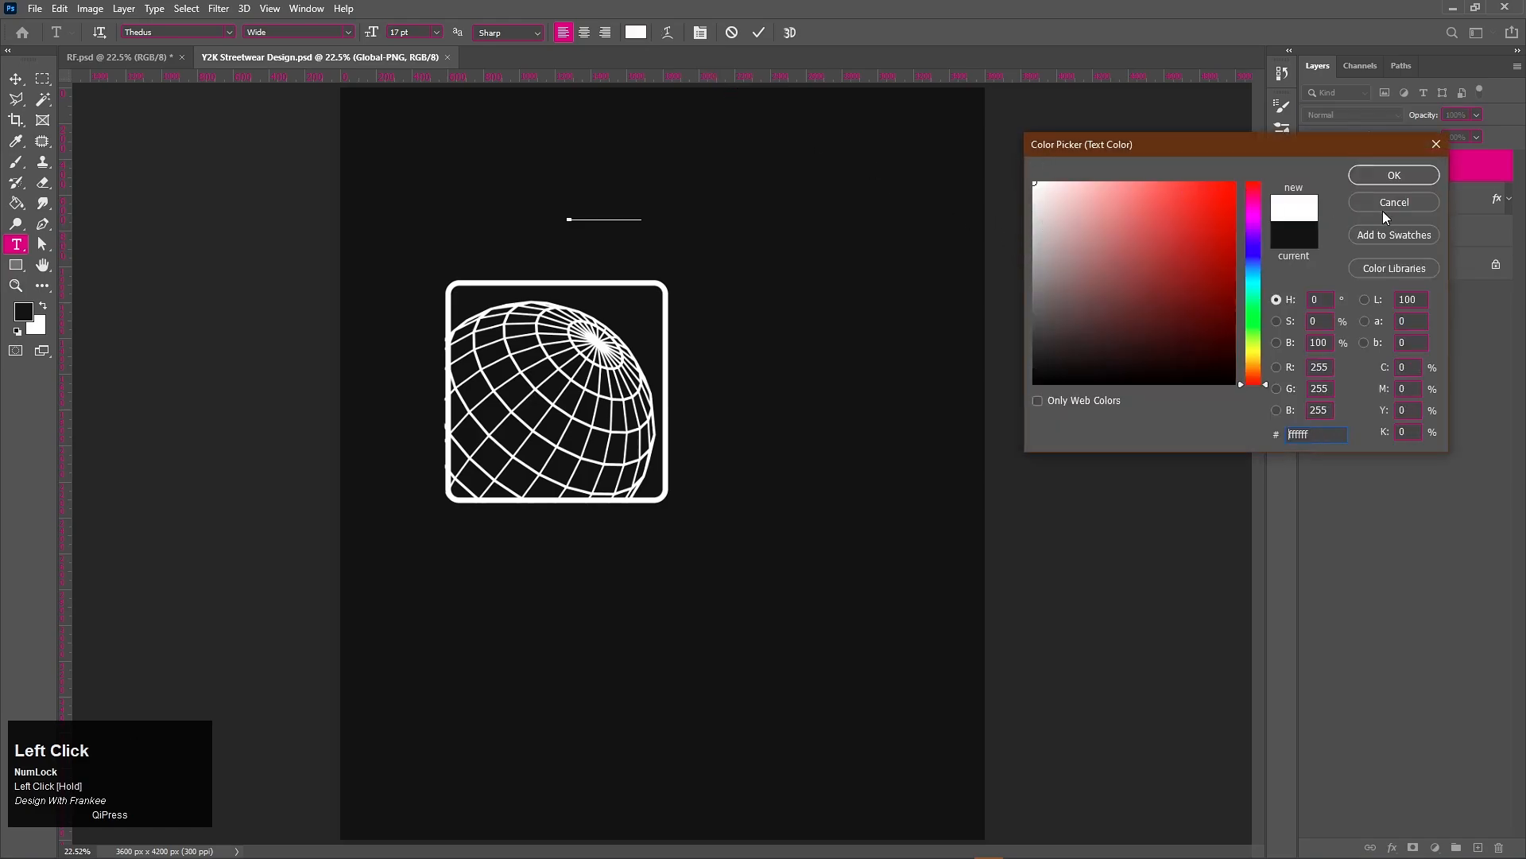
left_click(1394, 176)
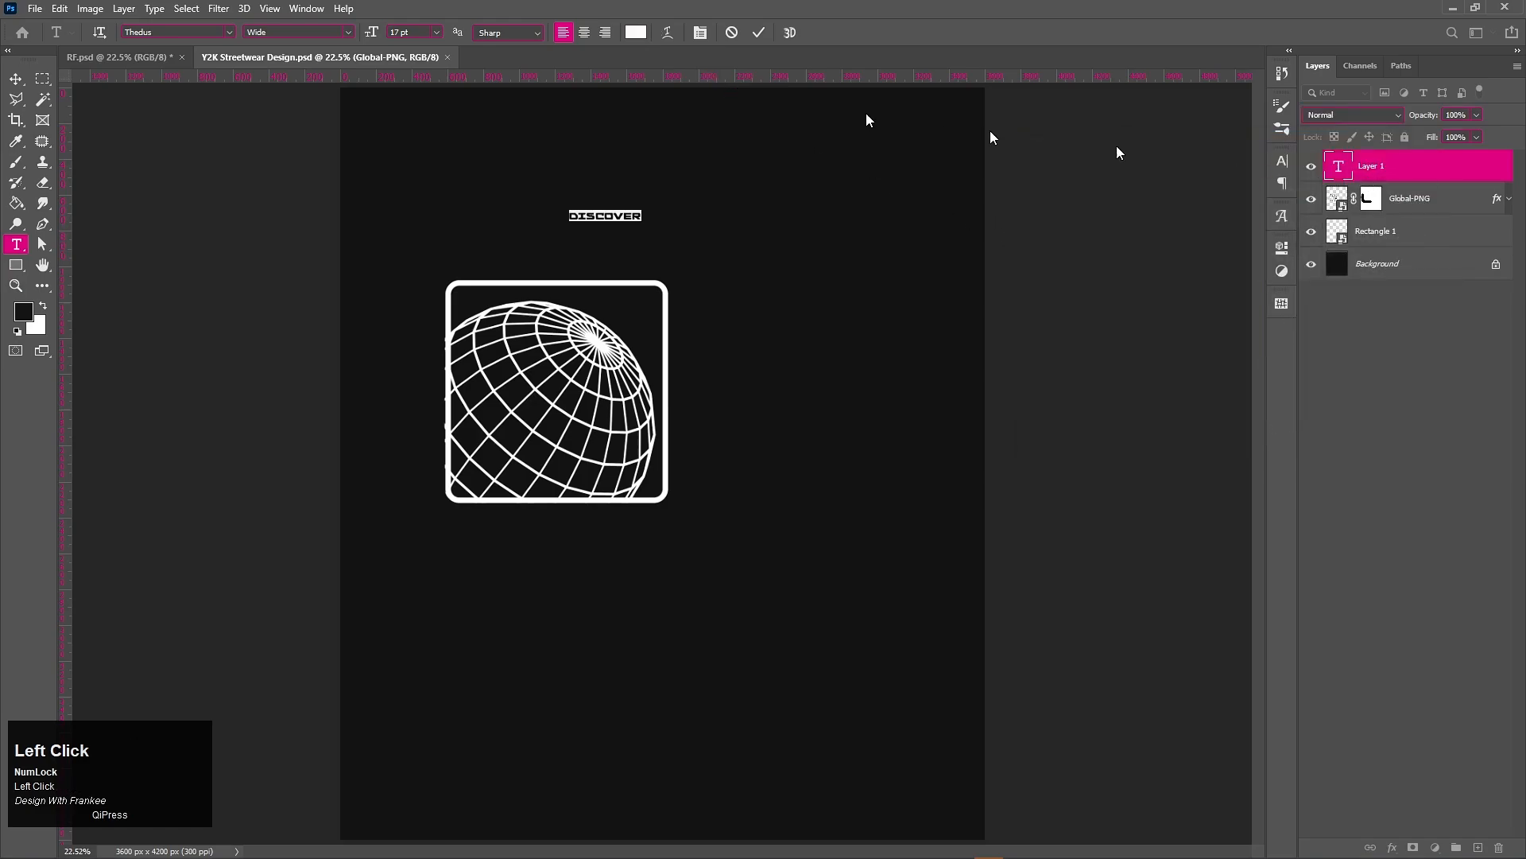
Set the DISCOVER text's font style to Condensed and commit the text
left_click(347, 33)
left_click(333, 64)
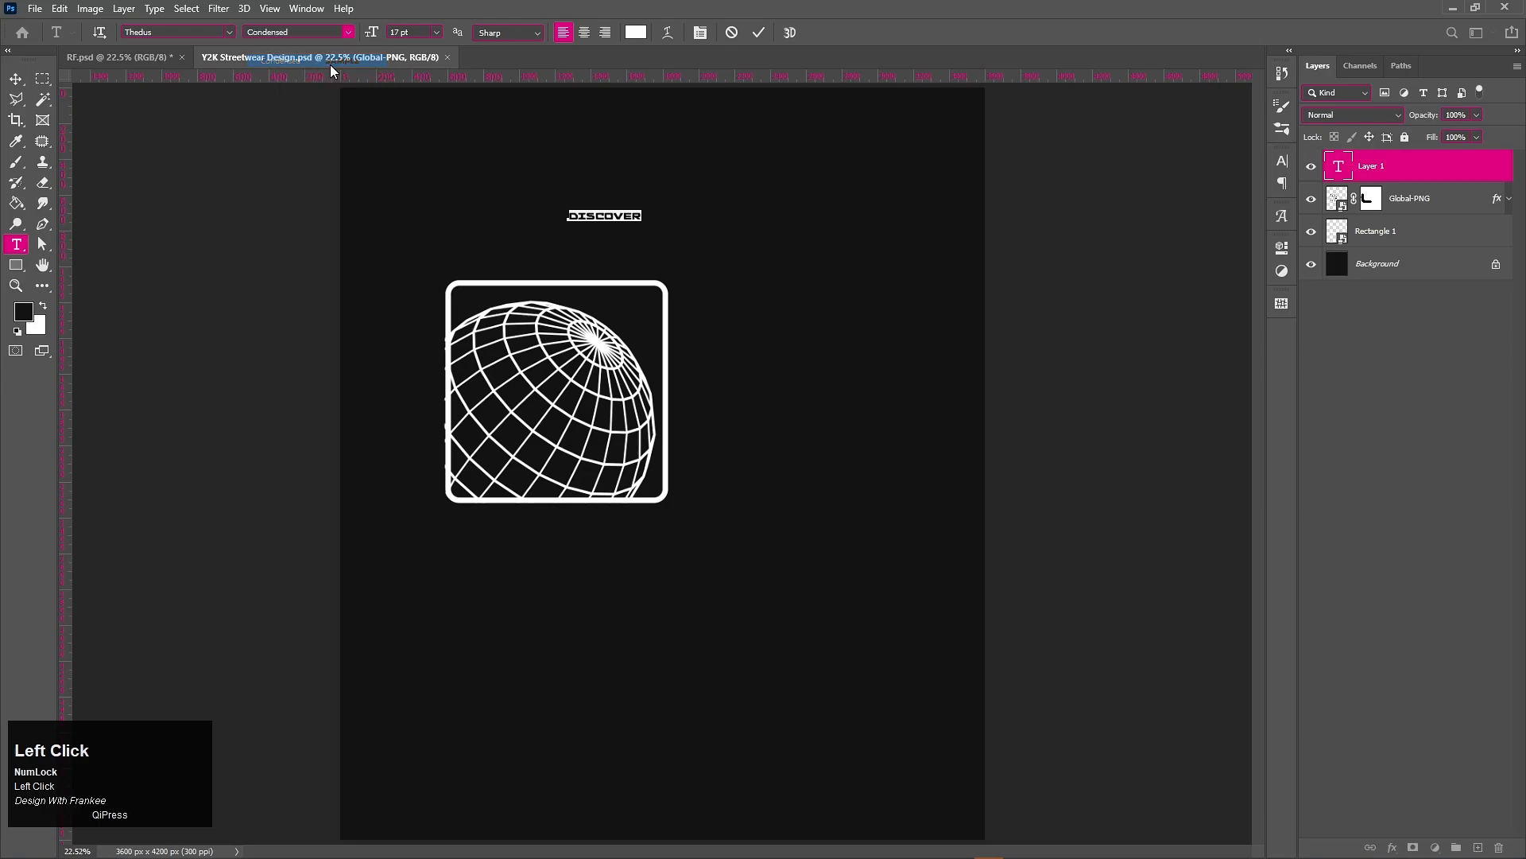
left_click(749, 40)
key("v")
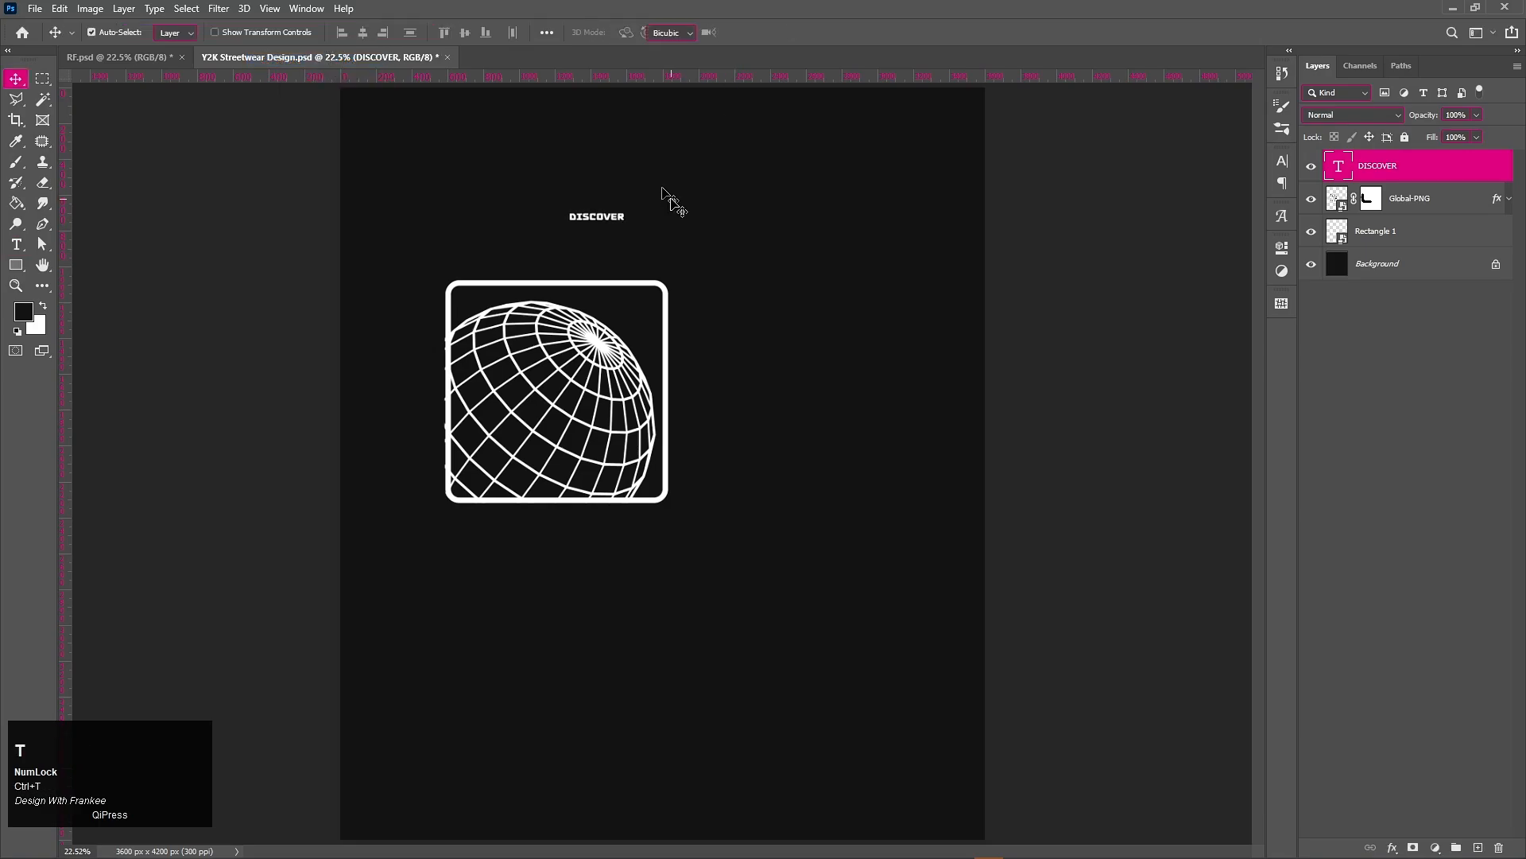
Scale the DISCOVER text up to about 139 pt so that it starts flush with the rounded square's left edge
key("ctrl+t")
left_click_drag(634, 216, 896, 233)
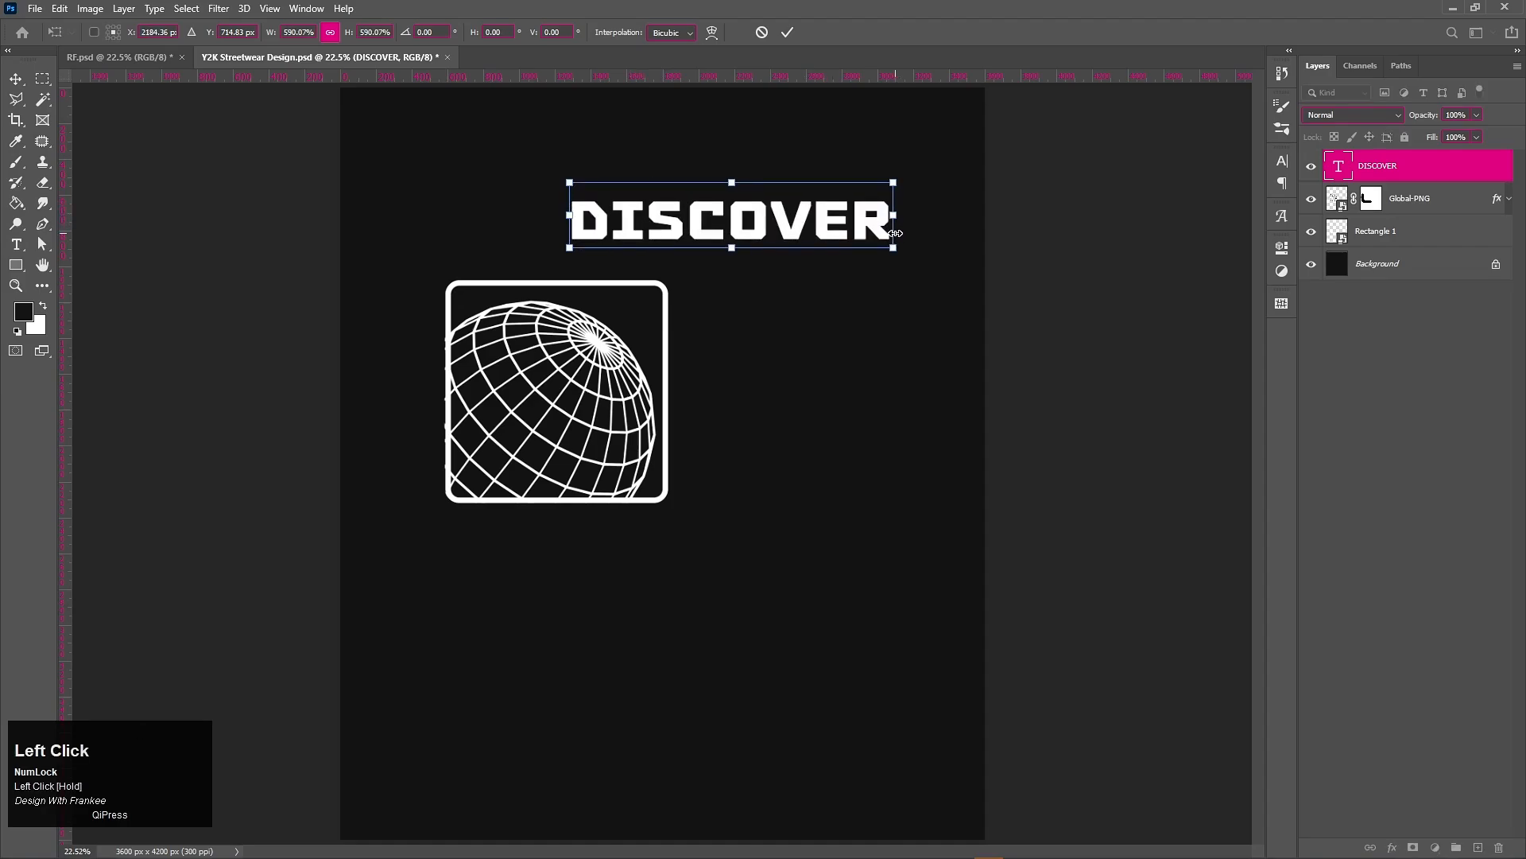
left_click_drag(571, 218, 449, 223)
Try the Wide Light style on the DISCOVER text, settle on Wide, and commit the change
double_click(599, 239)
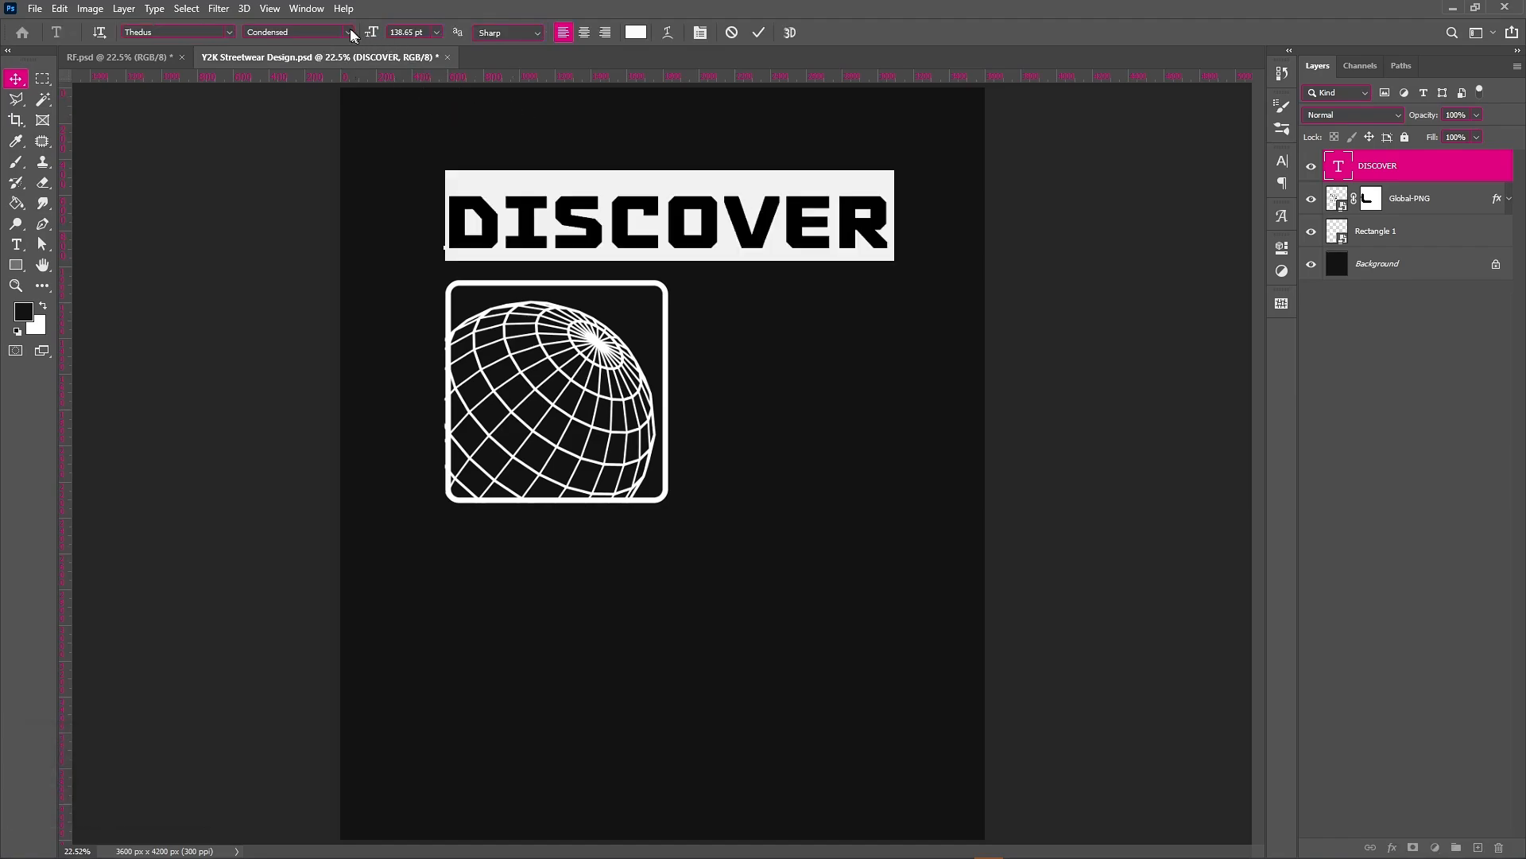
left_click(349, 31)
left_click(326, 74)
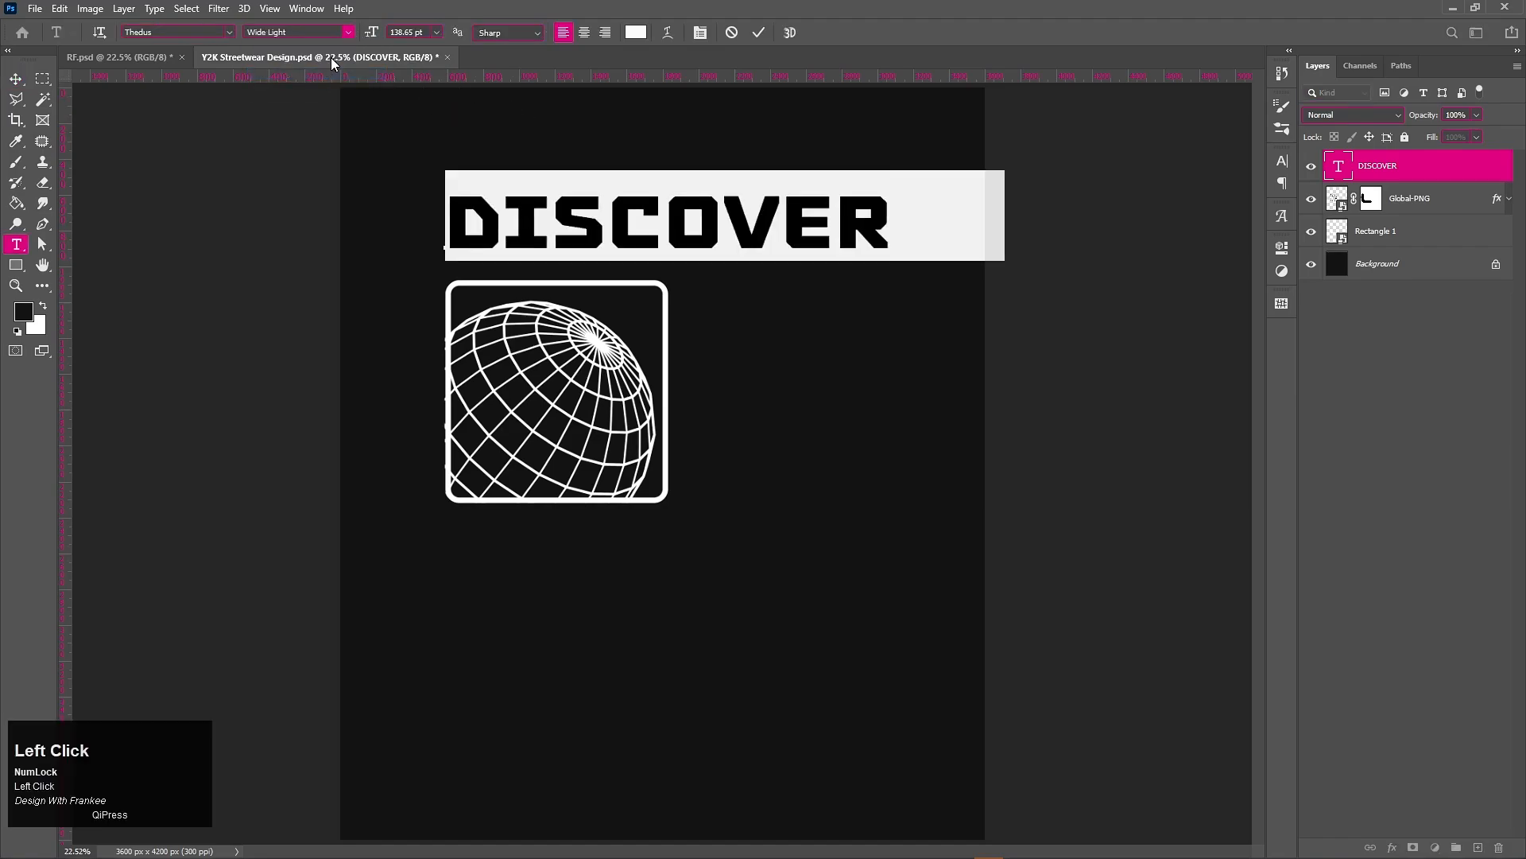
left_click(346, 32)
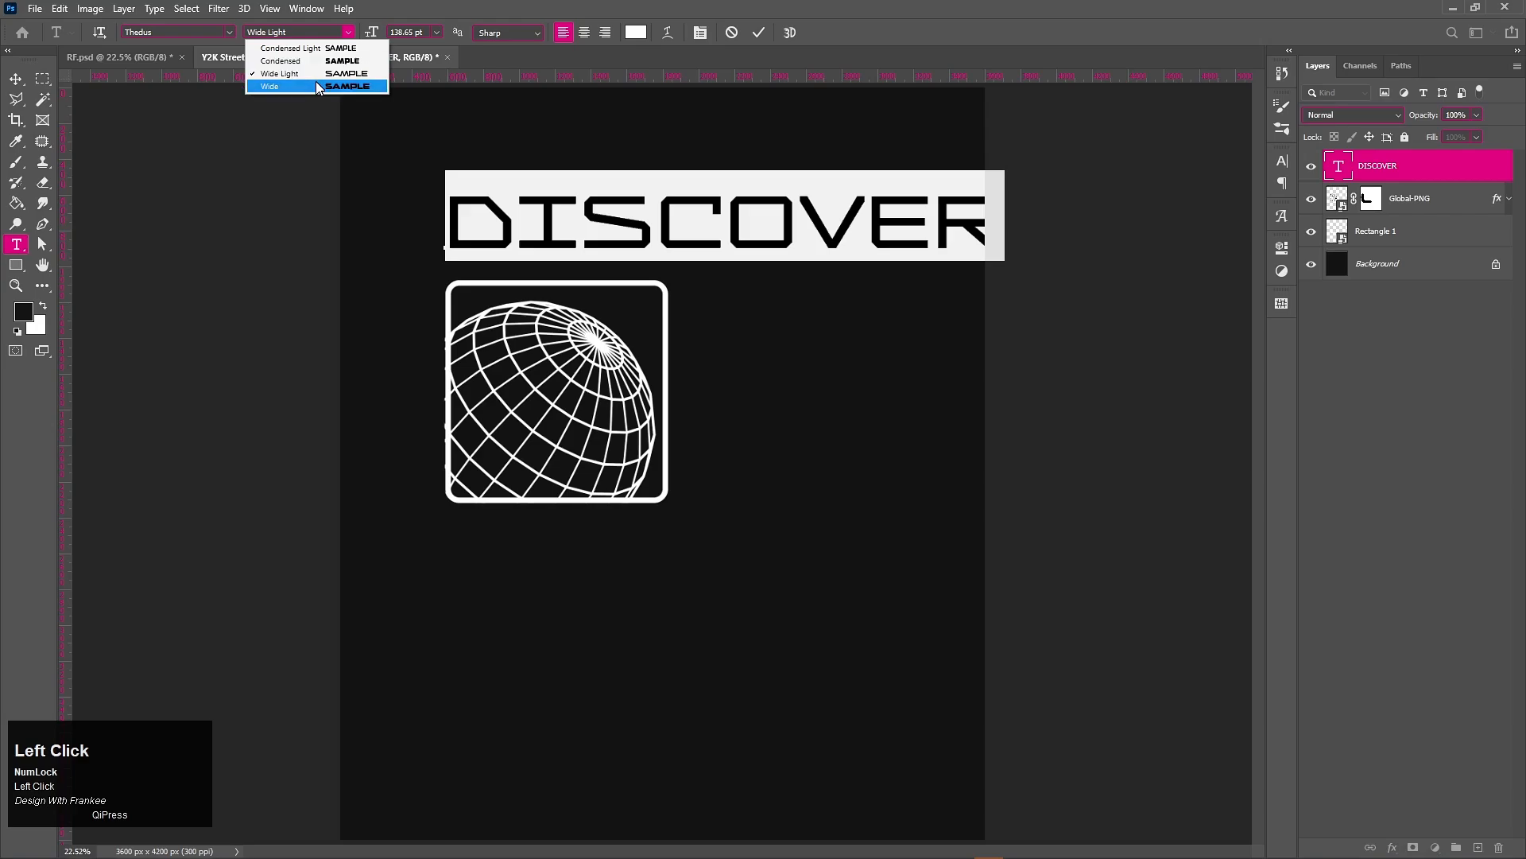
left_click(317, 81)
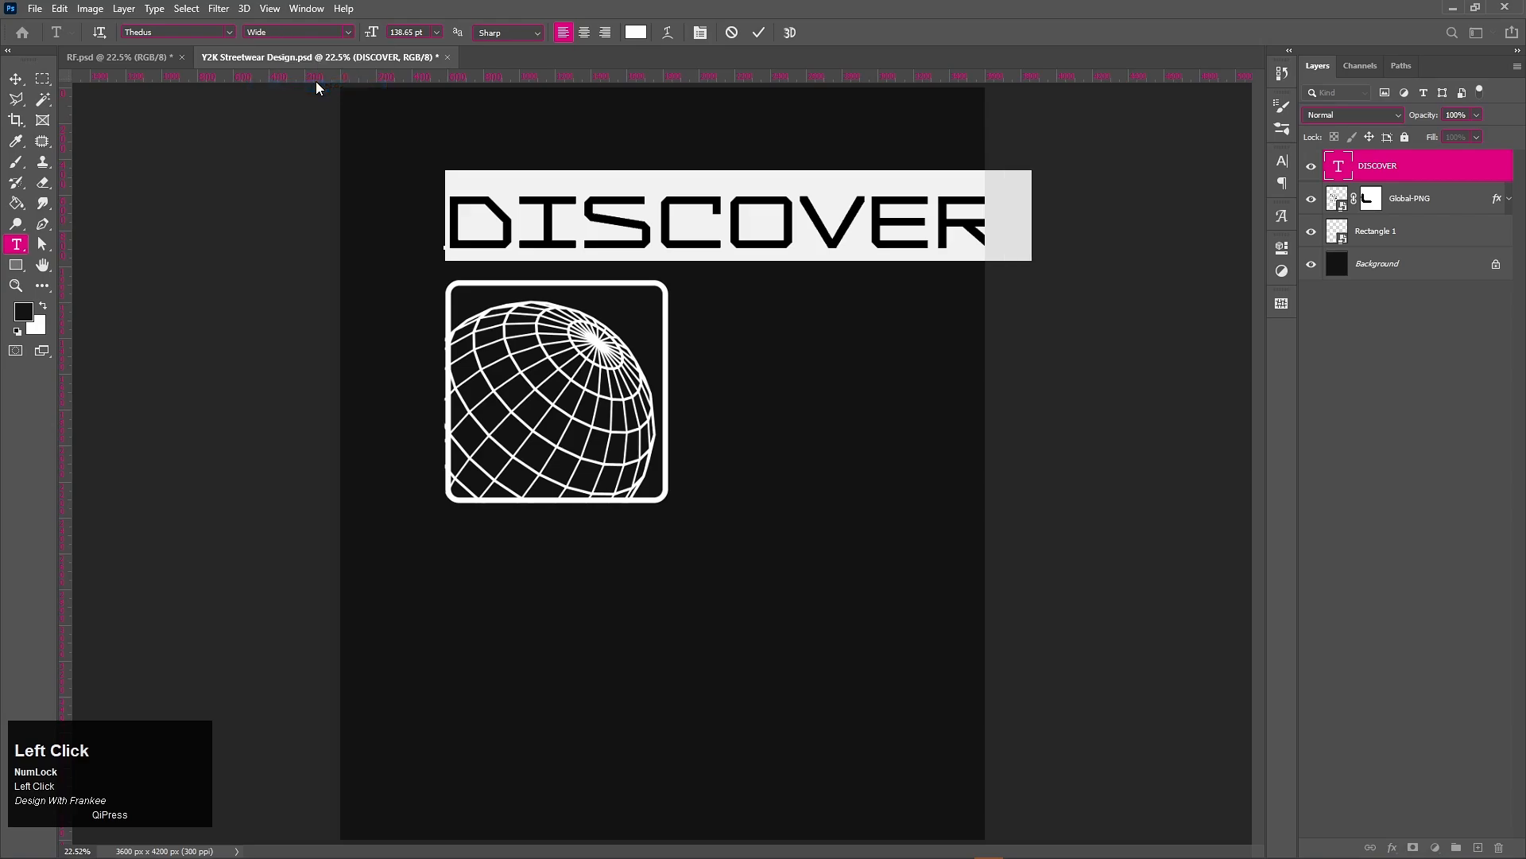
left_click(757, 33)
Put the DISCOVER text layer into a group and name the group M.T
key("ctrl")
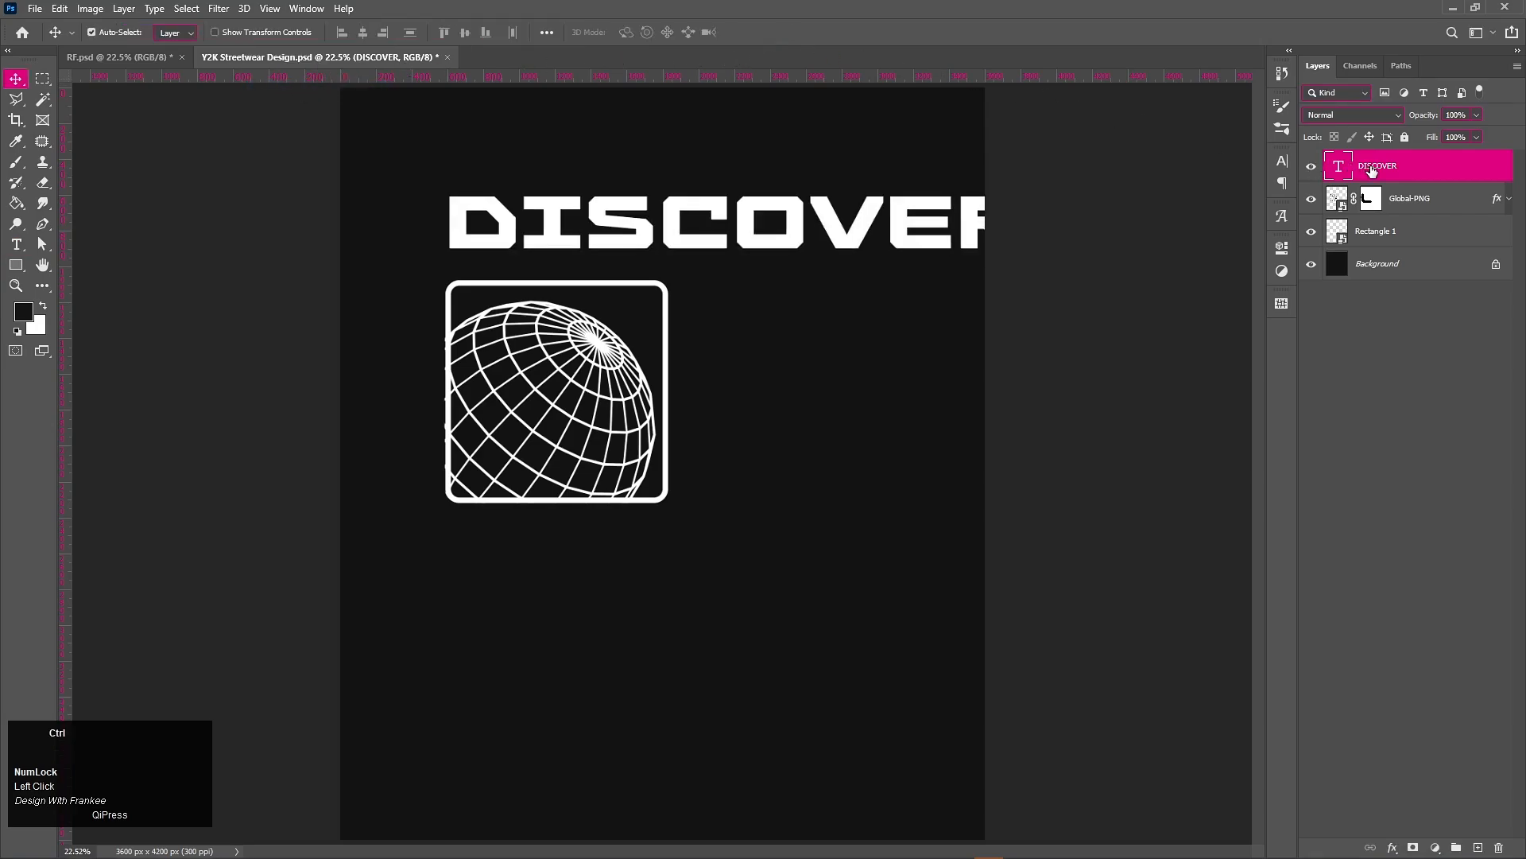
key("ctrl+g")
left_click(1328, 160)
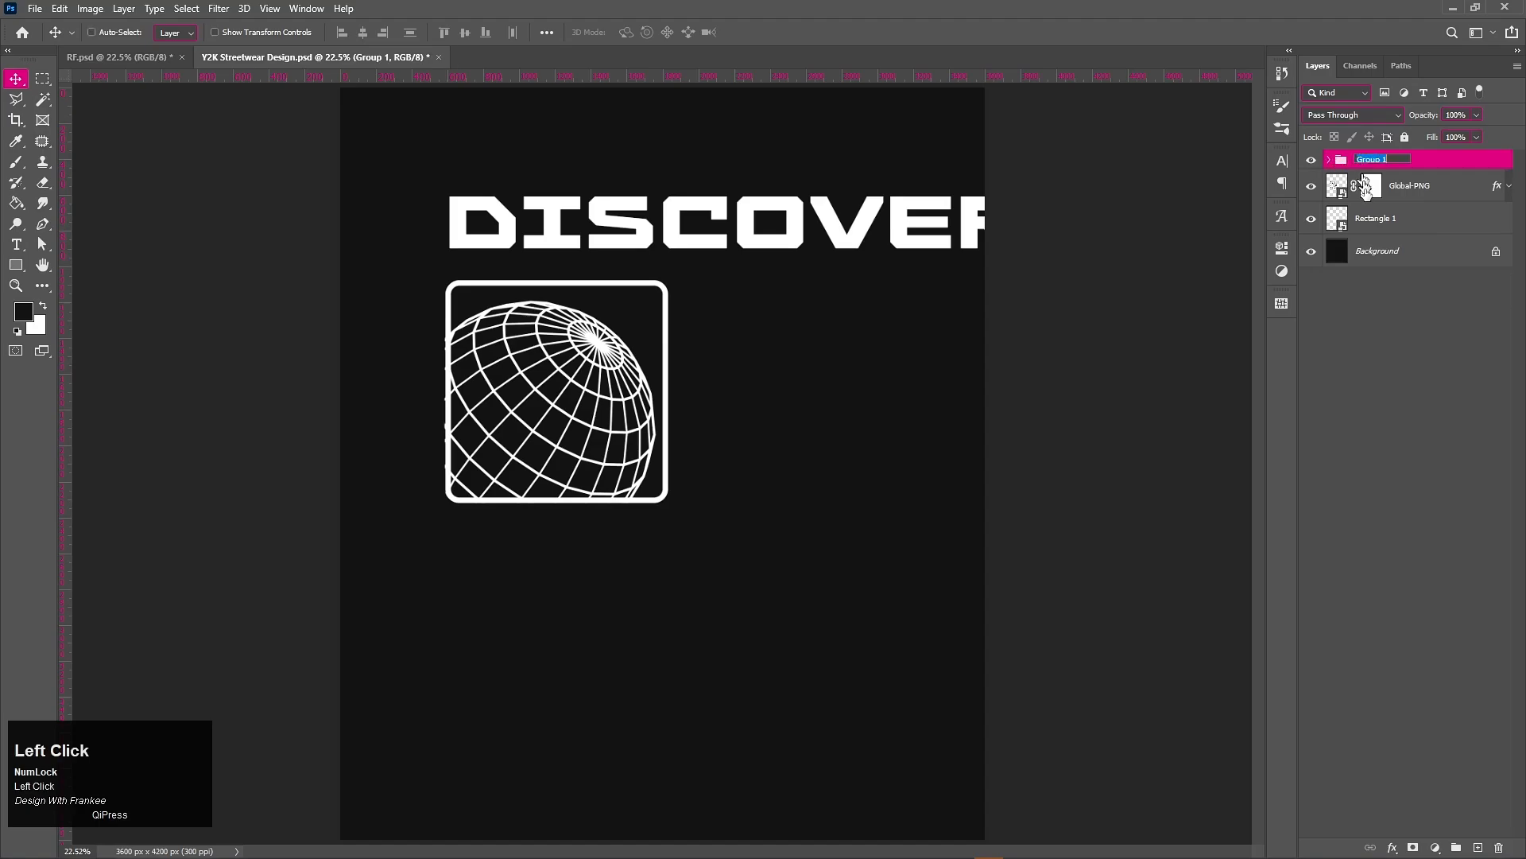
type("M.T")
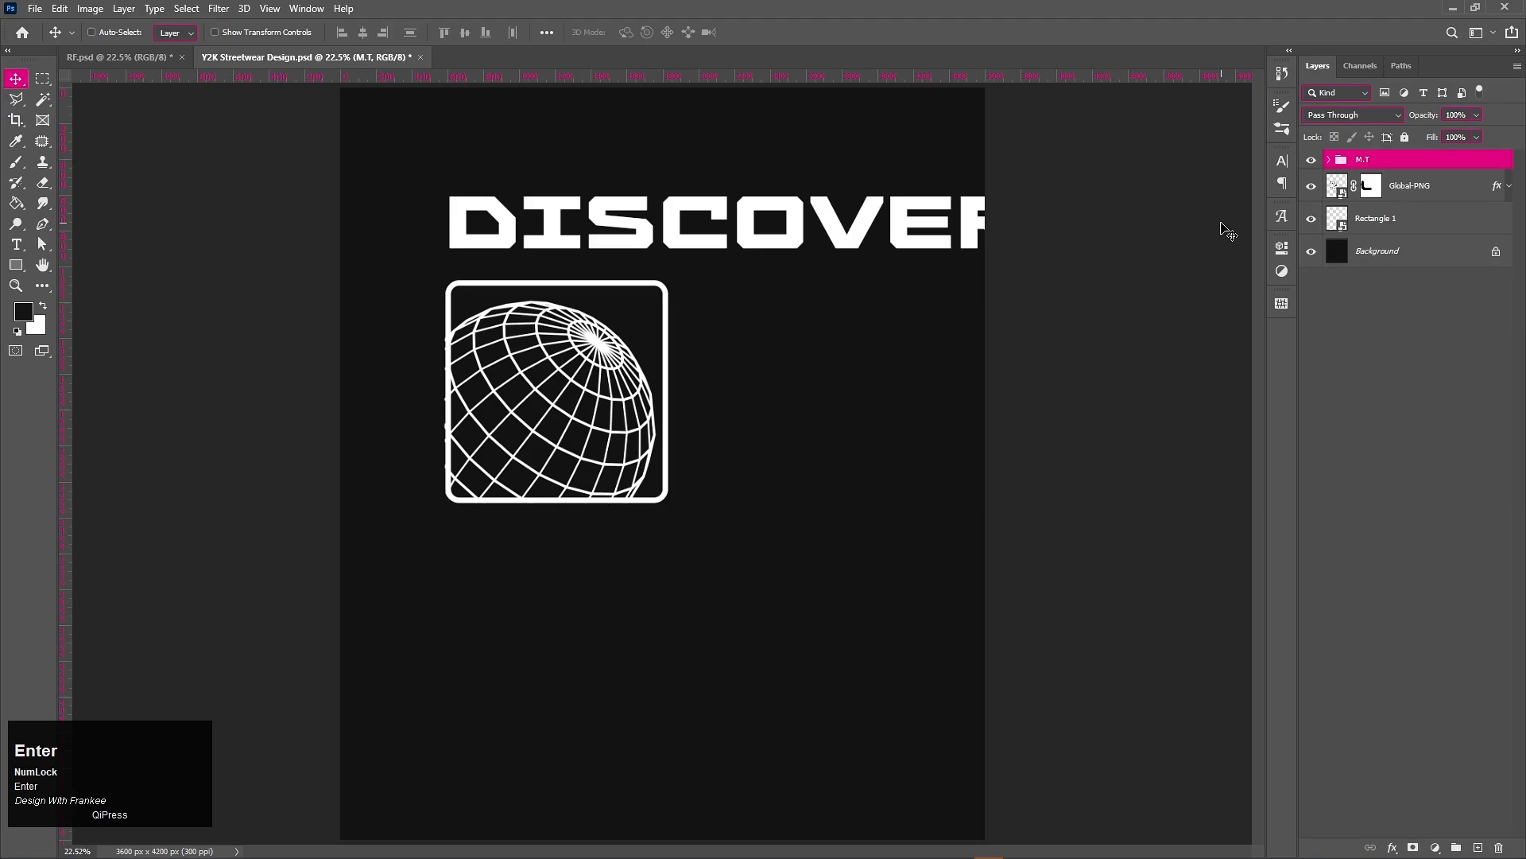
Scale the M.T group down to about 90% so the whole DISCOVER title fits on the canvas, and commit
key("ctrl+t")
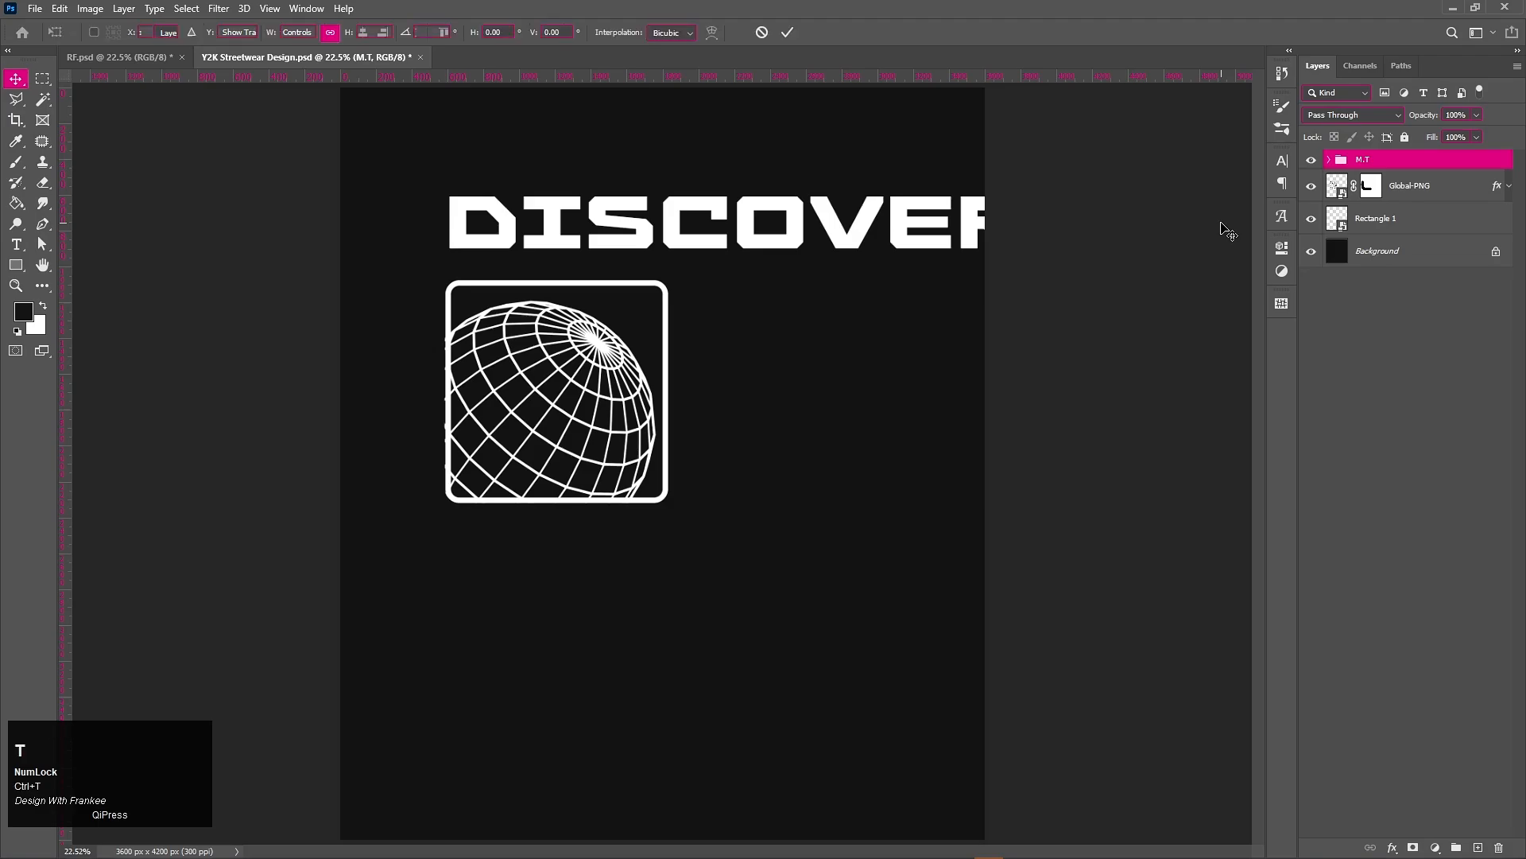
left_click_drag(1029, 222, 972, 229)
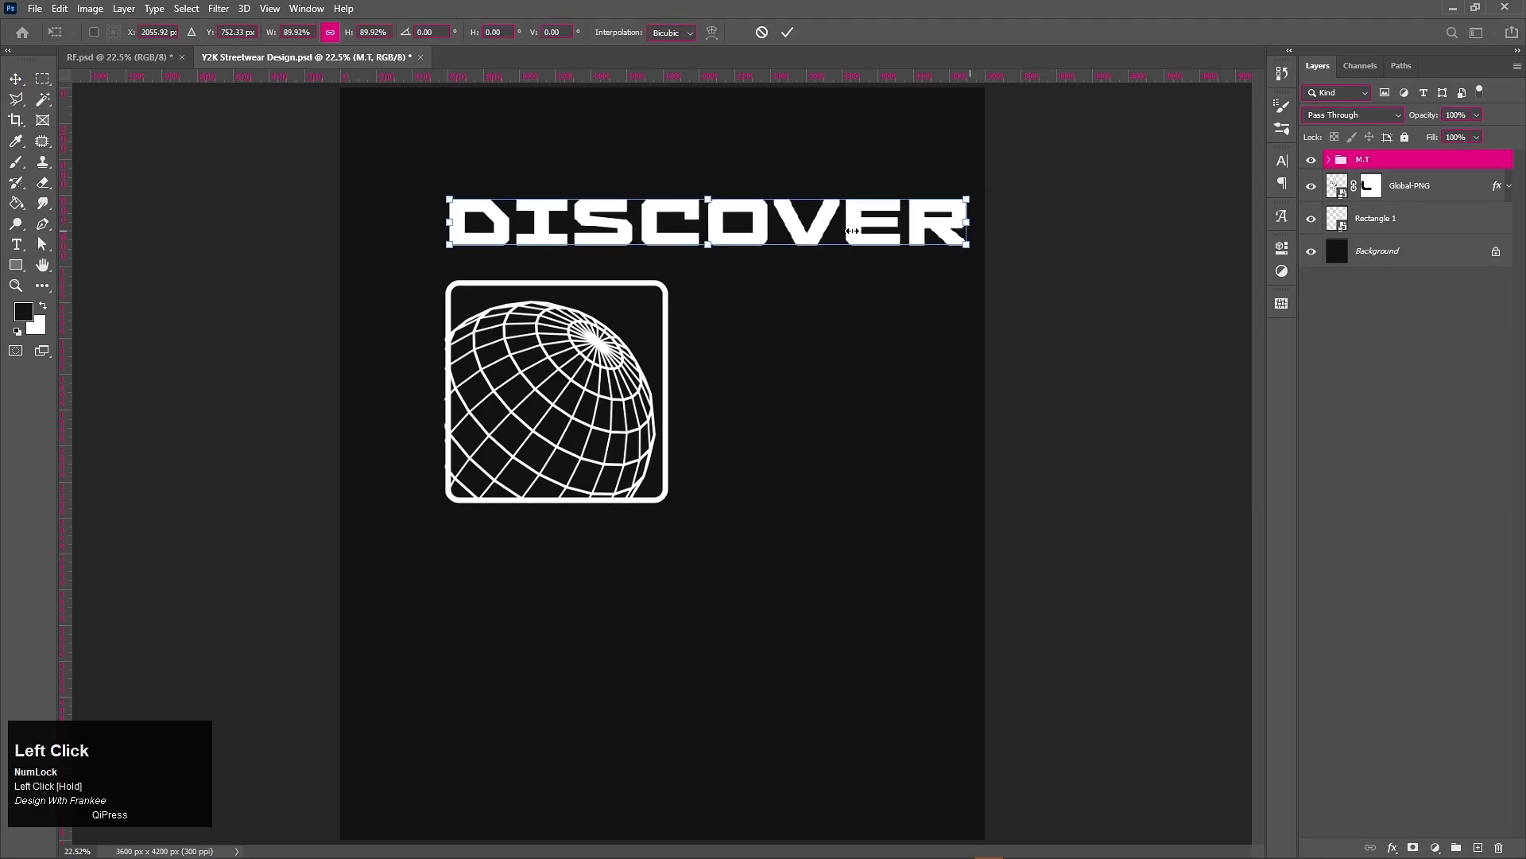
left_click(1066, 223)
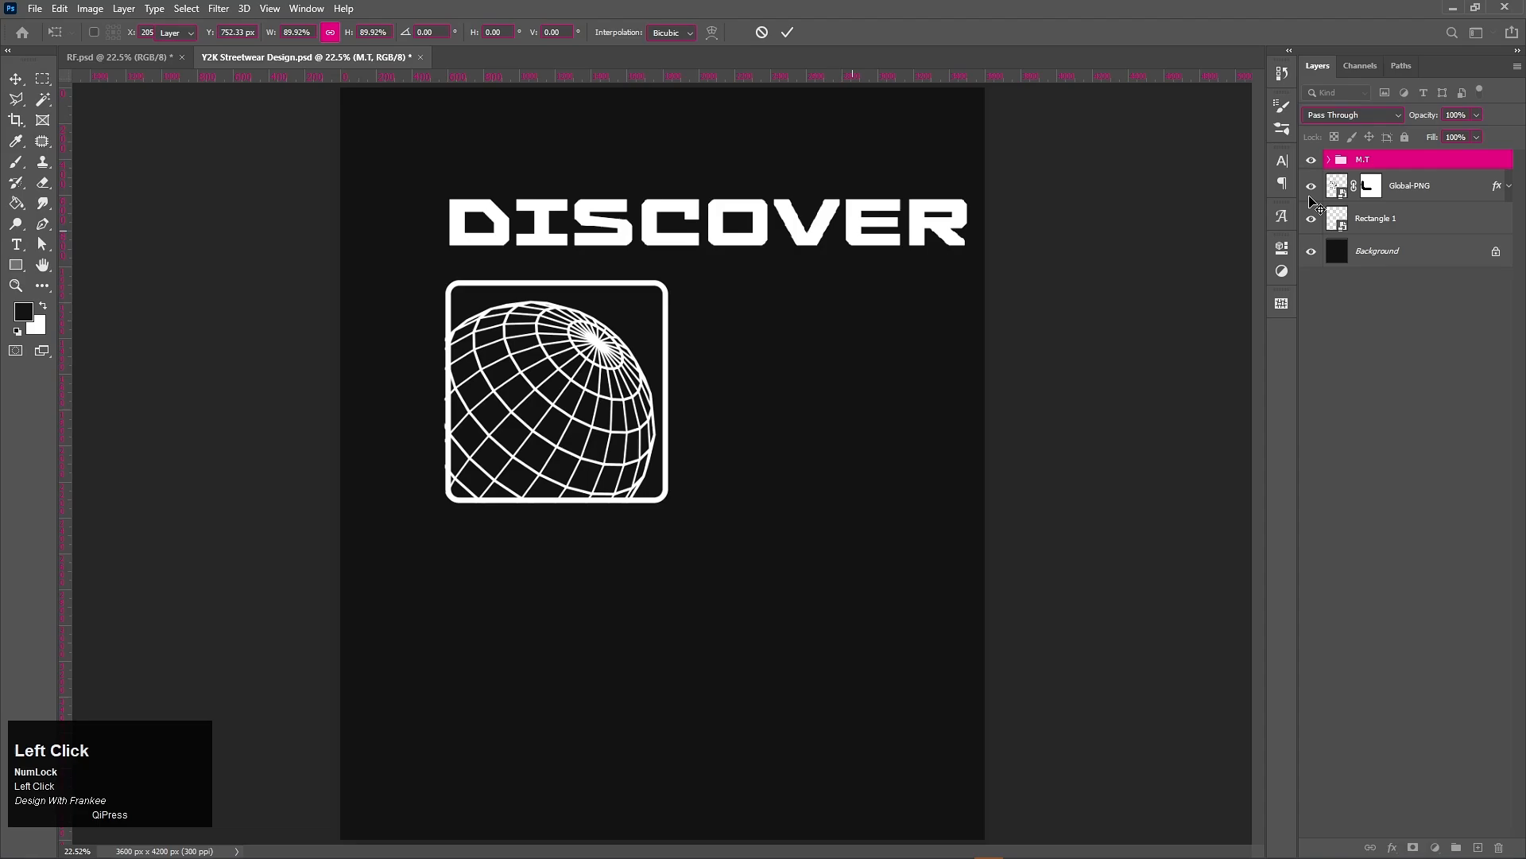
Move the M.T group, Global-PNG and Rectangle 1 together to the left, roughly centring the design horizontally on the canvas
left_click(1379, 220, "ctrl")
left_click(1399, 186, "ctrl")
left_click_drag(790, 336, 737, 334)
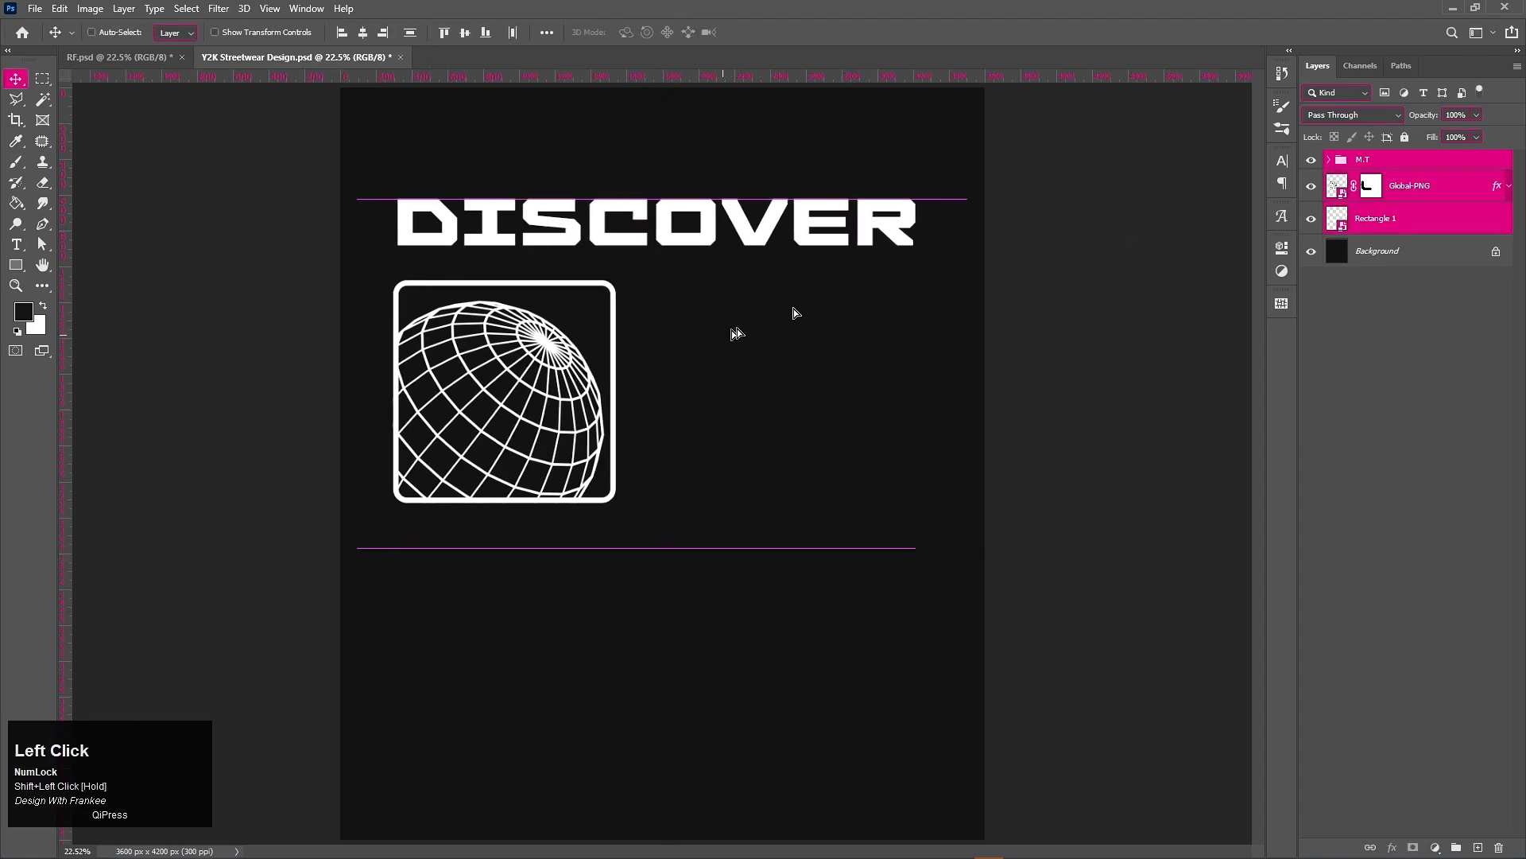
Move only the M.T group down so DISCOVER sits just above the rounded square
left_click(1417, 186)
left_click(1399, 159)
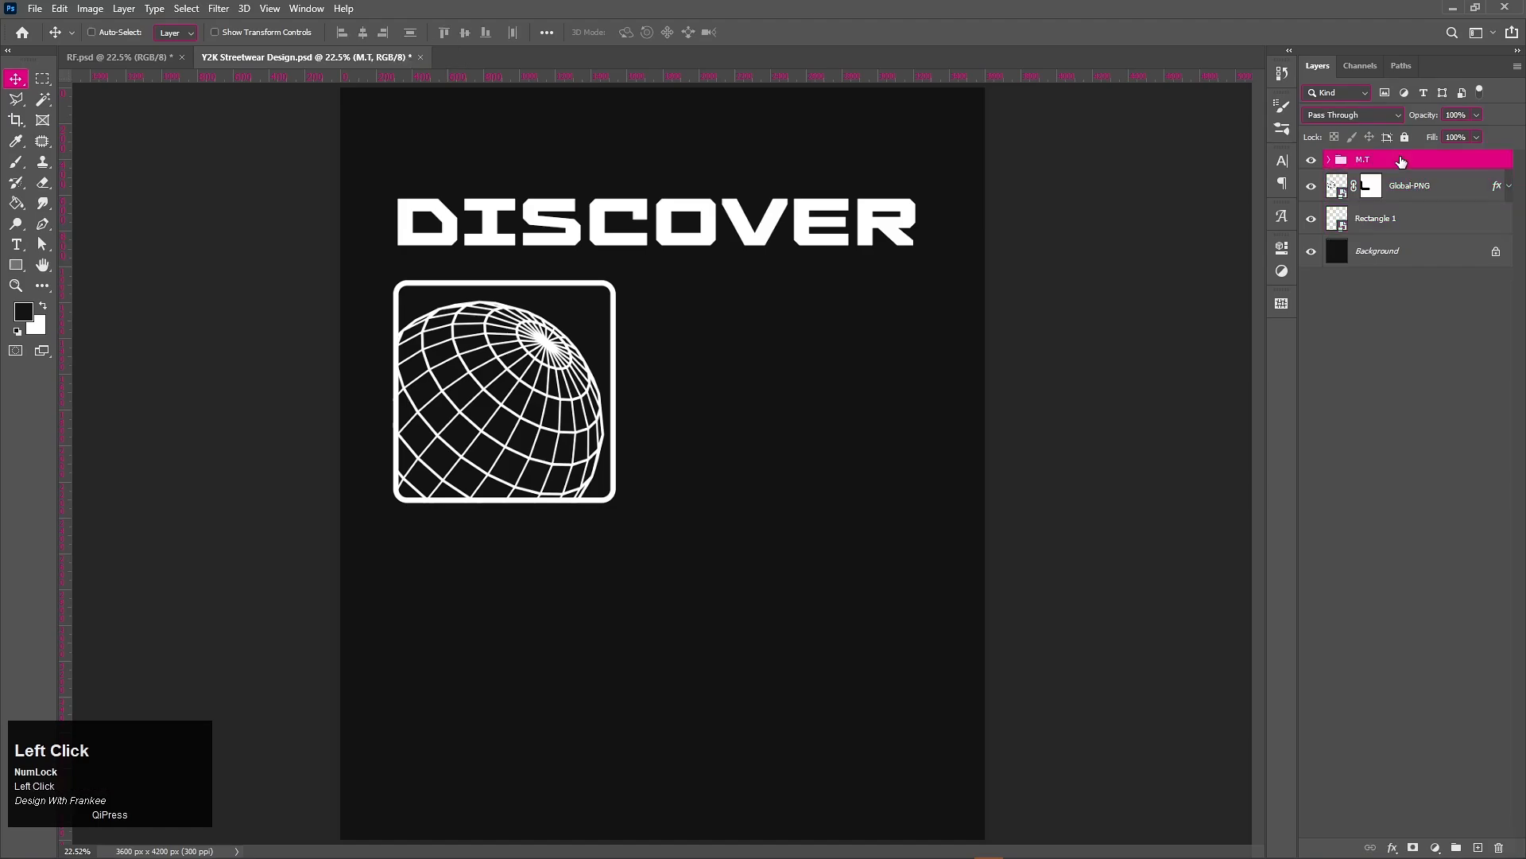
left_click(617, 236, "shift")
left_click_drag(611, 228, 636, 250)
Scale the M.T group up to about 102.6%, keeping DISCOVER flush with the rounded square's left edge, and commit
key("ctrl+t")
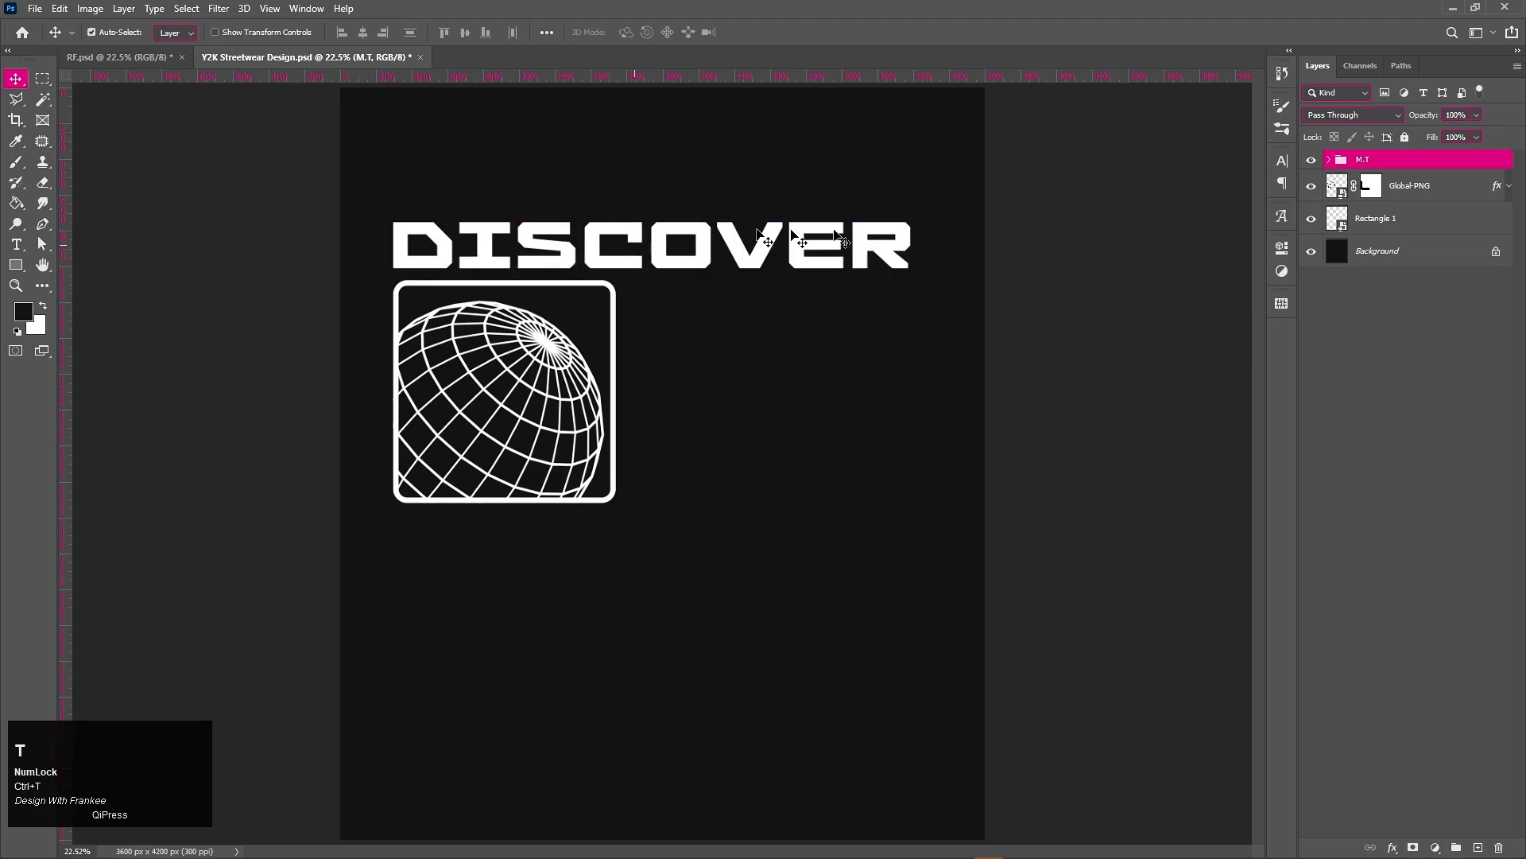
left_click_drag(909, 247, 924, 245)
left_click_drag(394, 242, 395, 243)
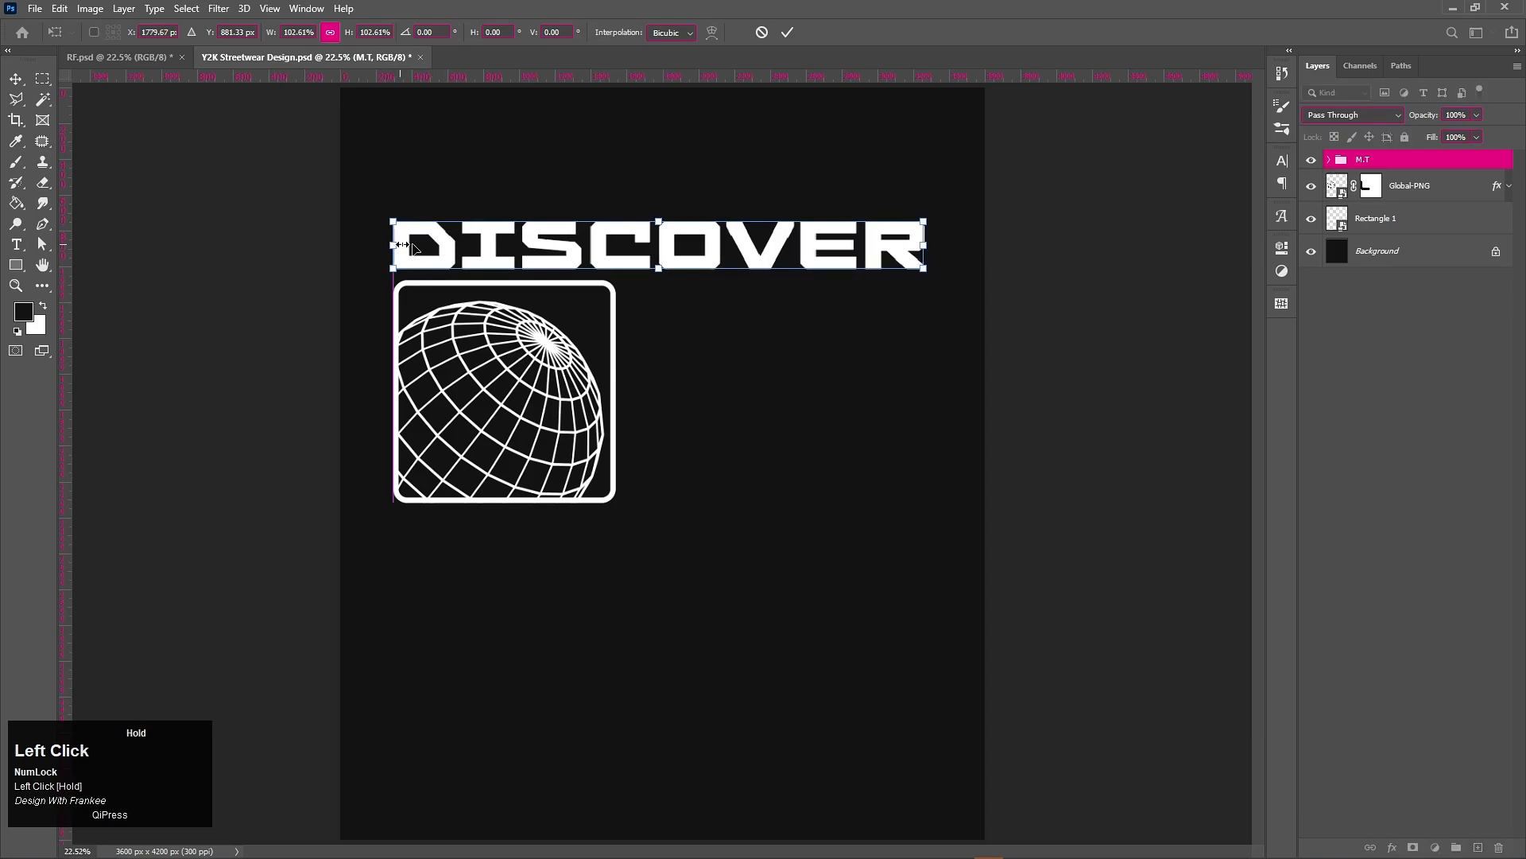
double_click(602, 244)
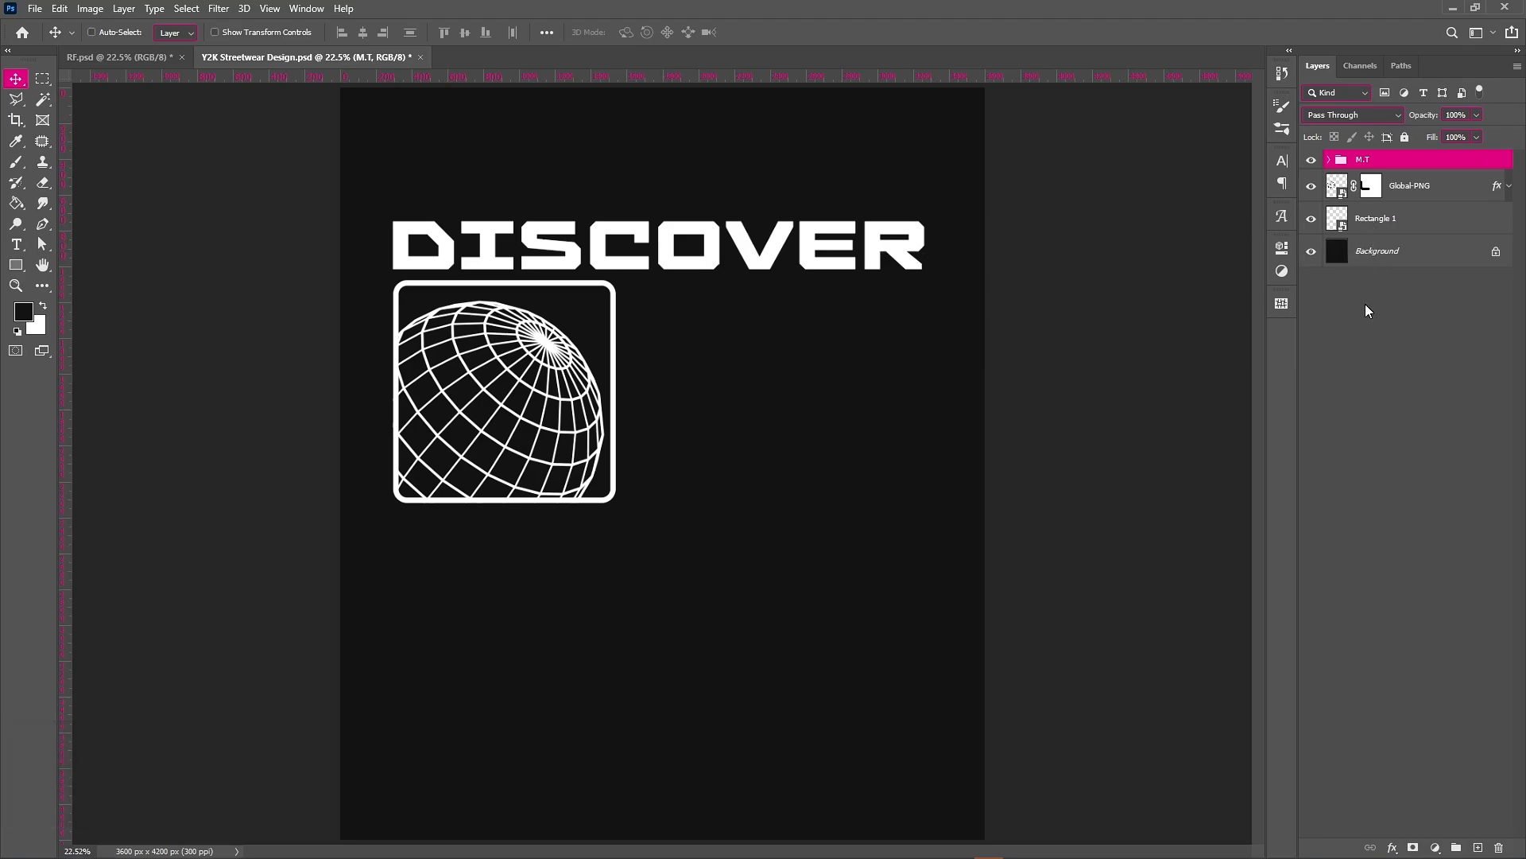
On a new layer, draw a rectangle about 1626 × 280 px beneath DISCOVER, to the right of the globe square
left_click(1478, 847)
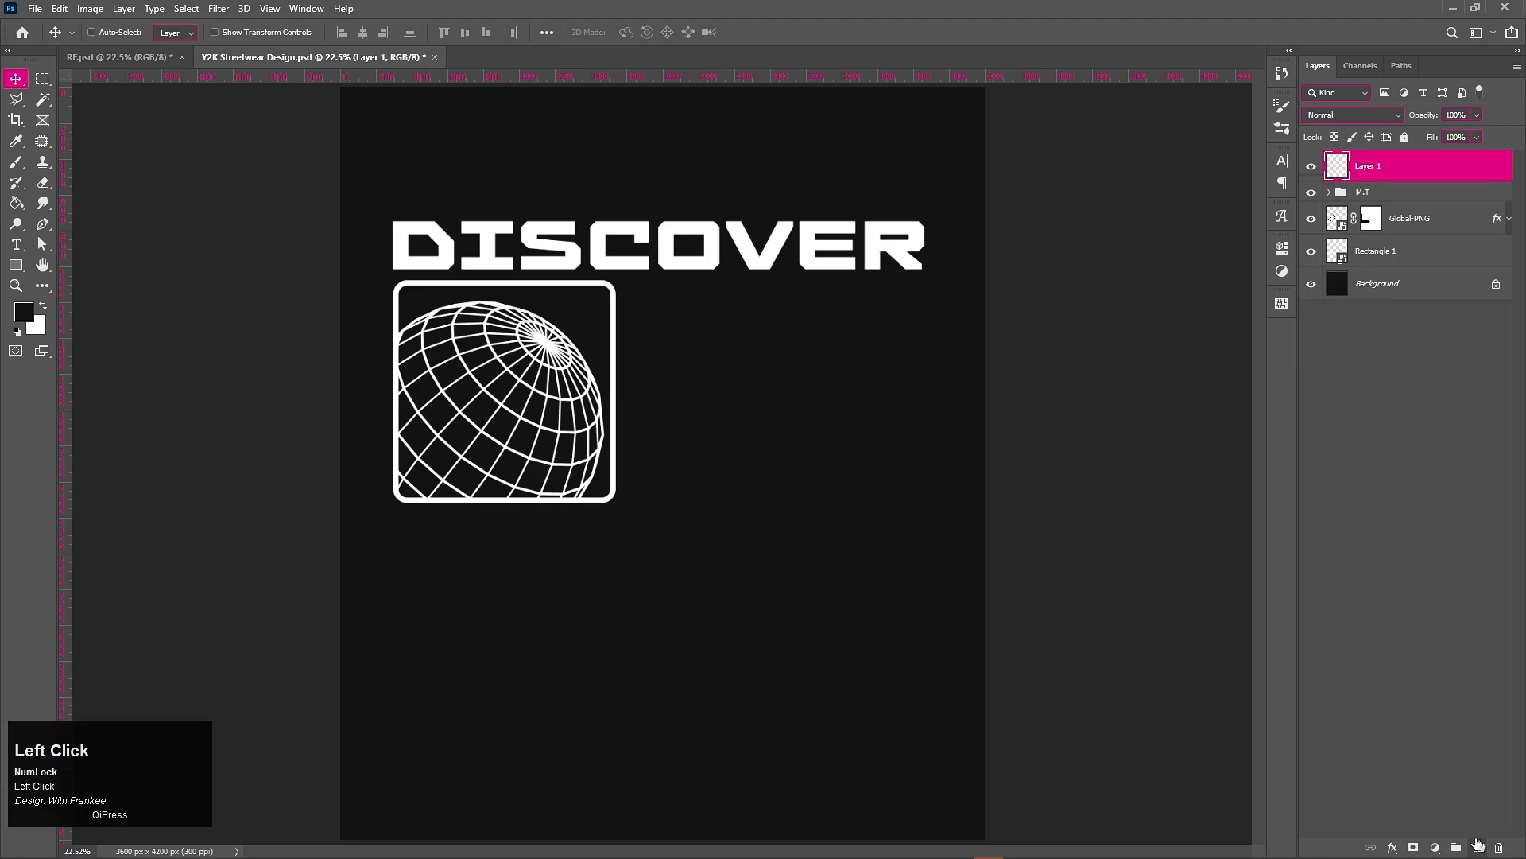
left_click(15, 264)
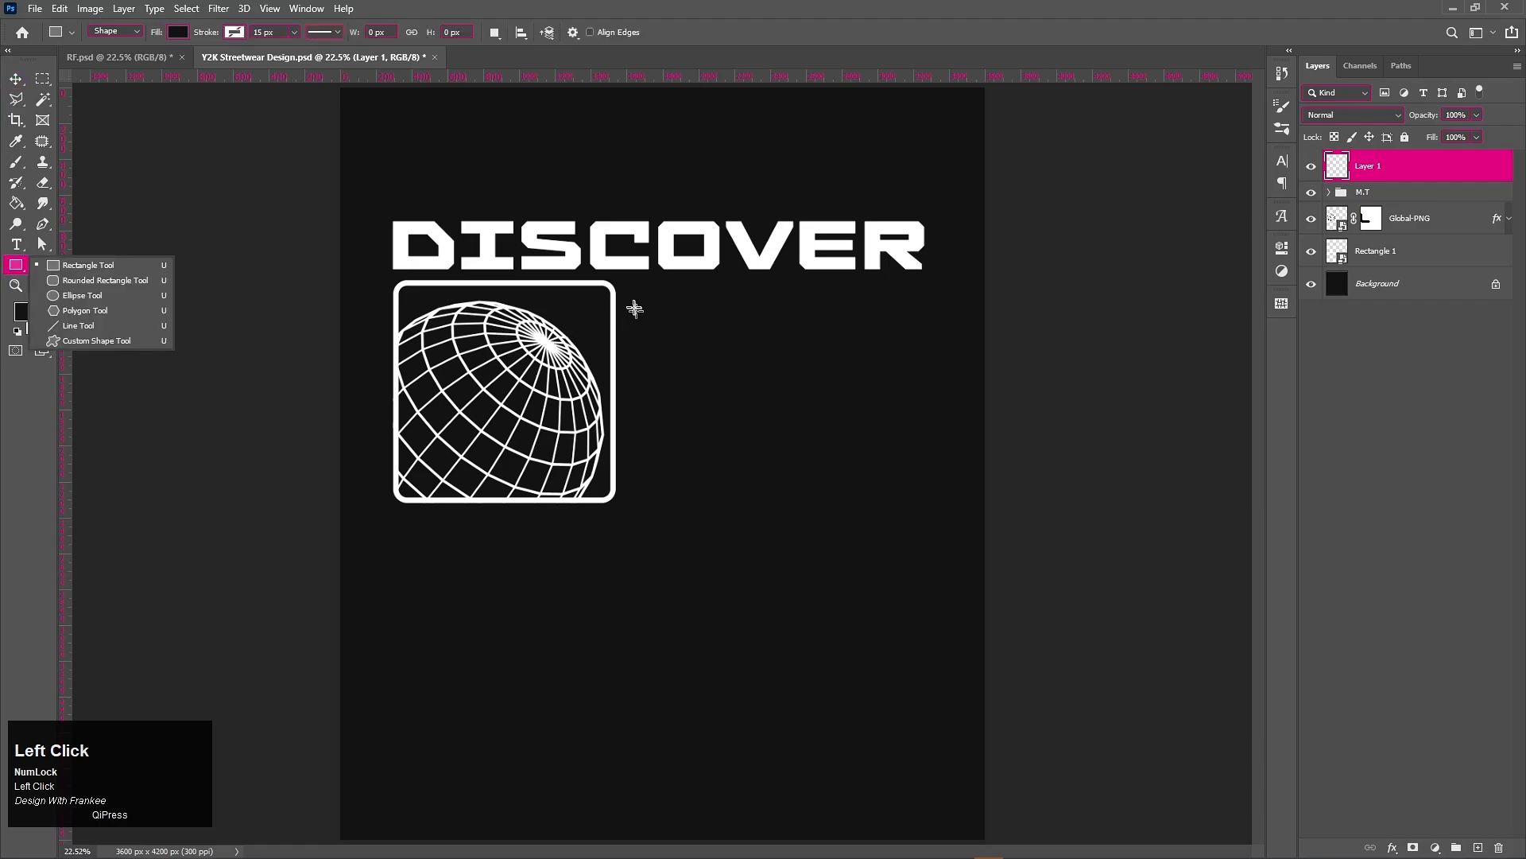
left_click(88, 265)
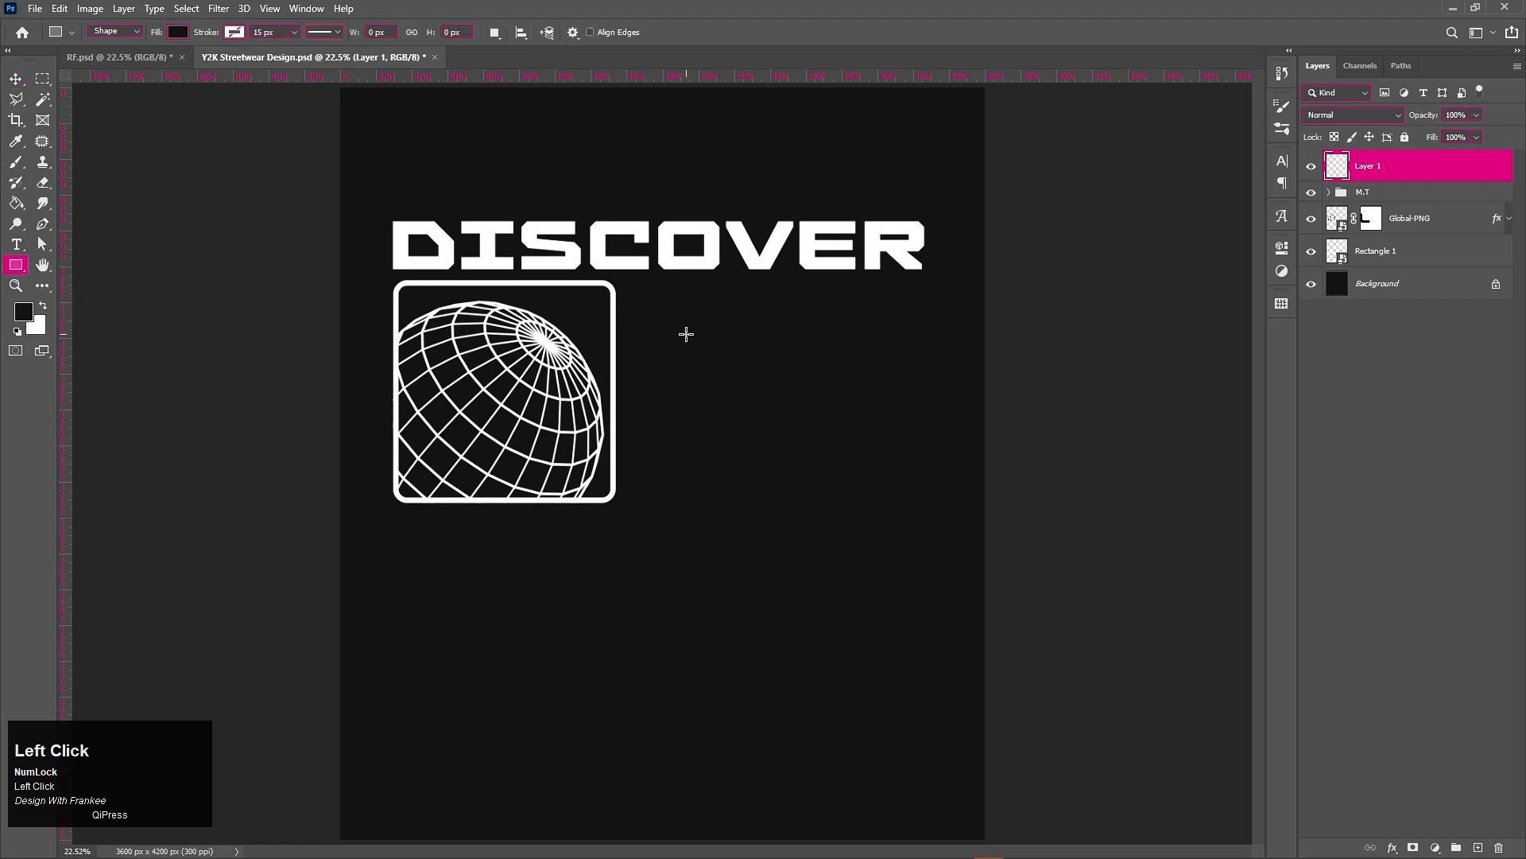
left_click_drag(631, 290, 922, 340)
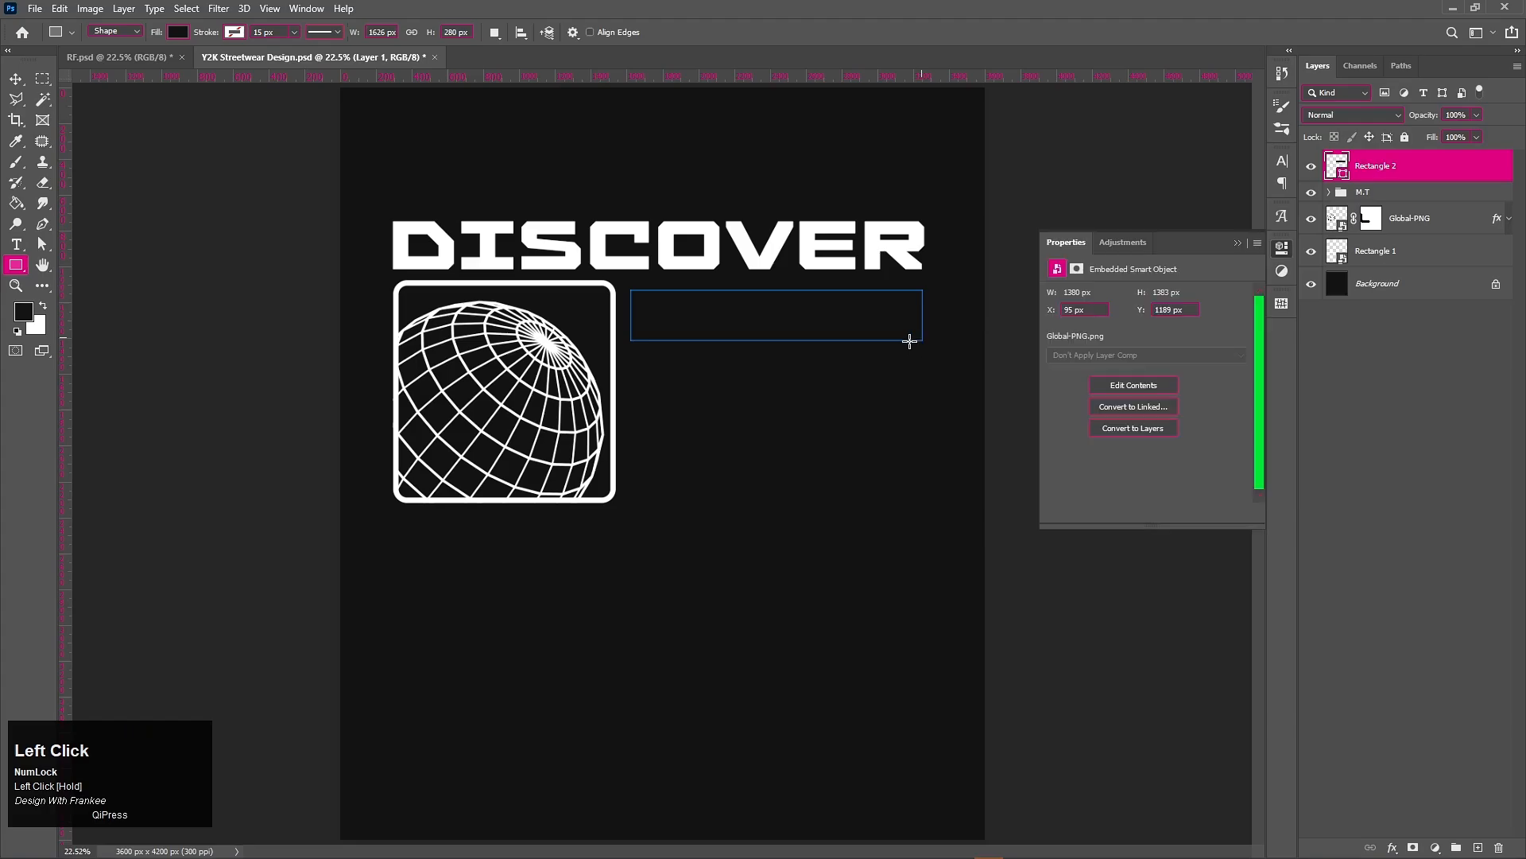
Set the new rectangle's fill colour to #bccb26
left_click(1063, 342)
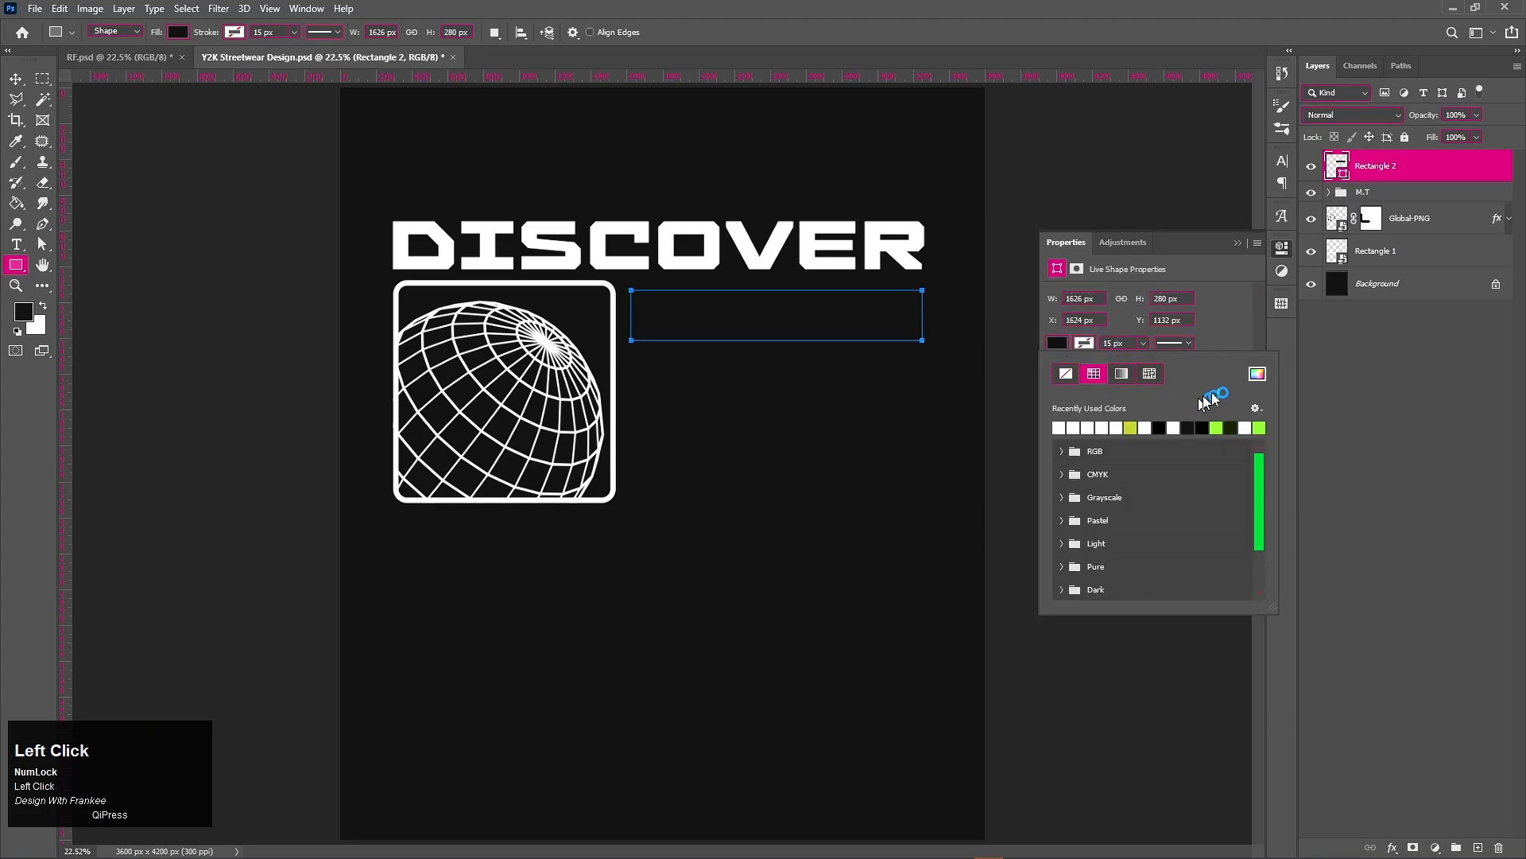
left_click(1257, 373)
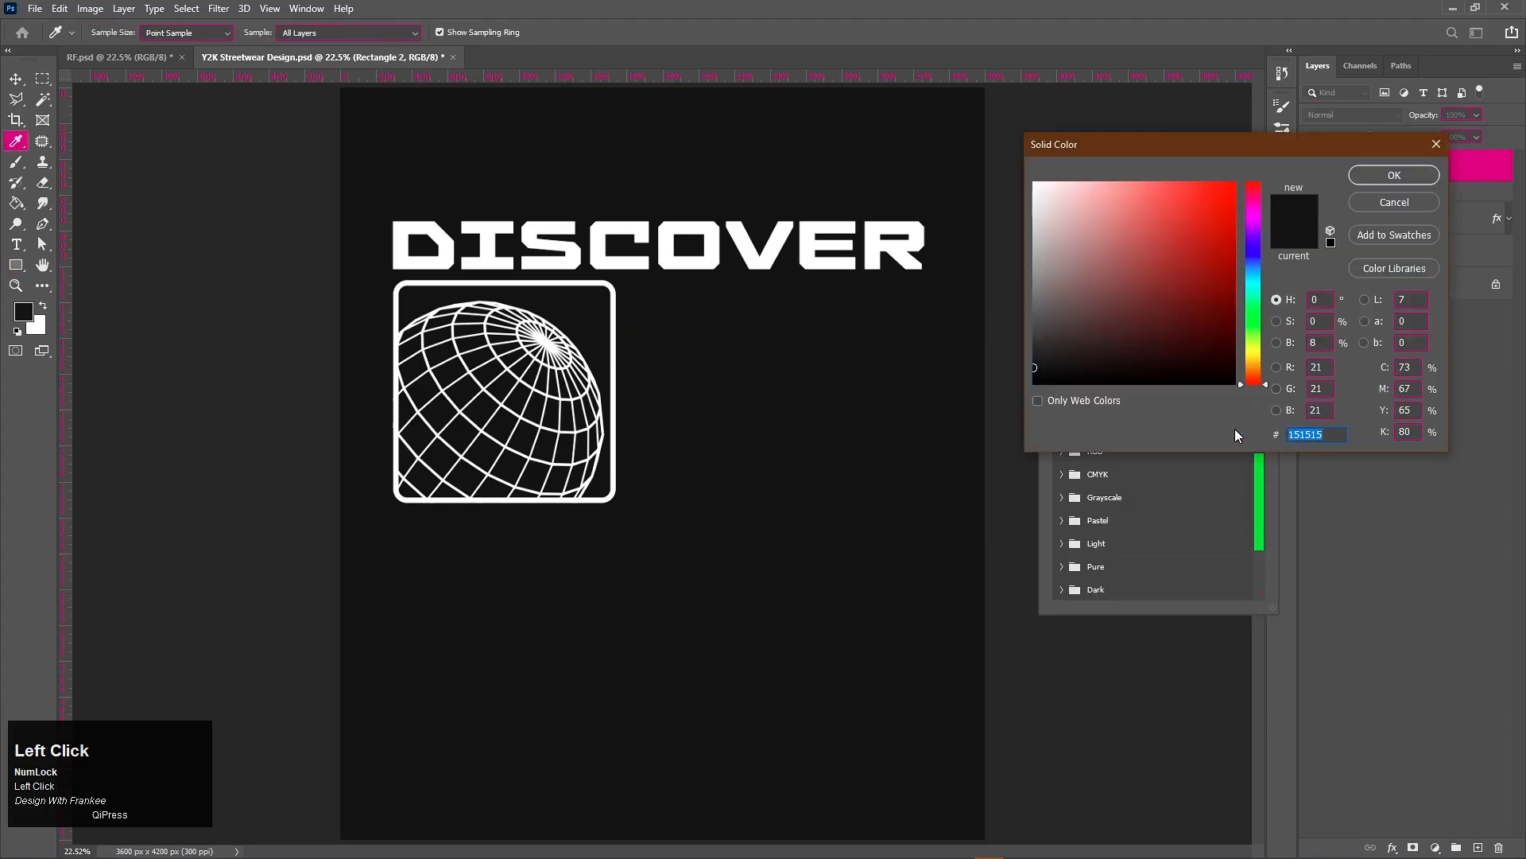
type("bccb26")
key("Return")
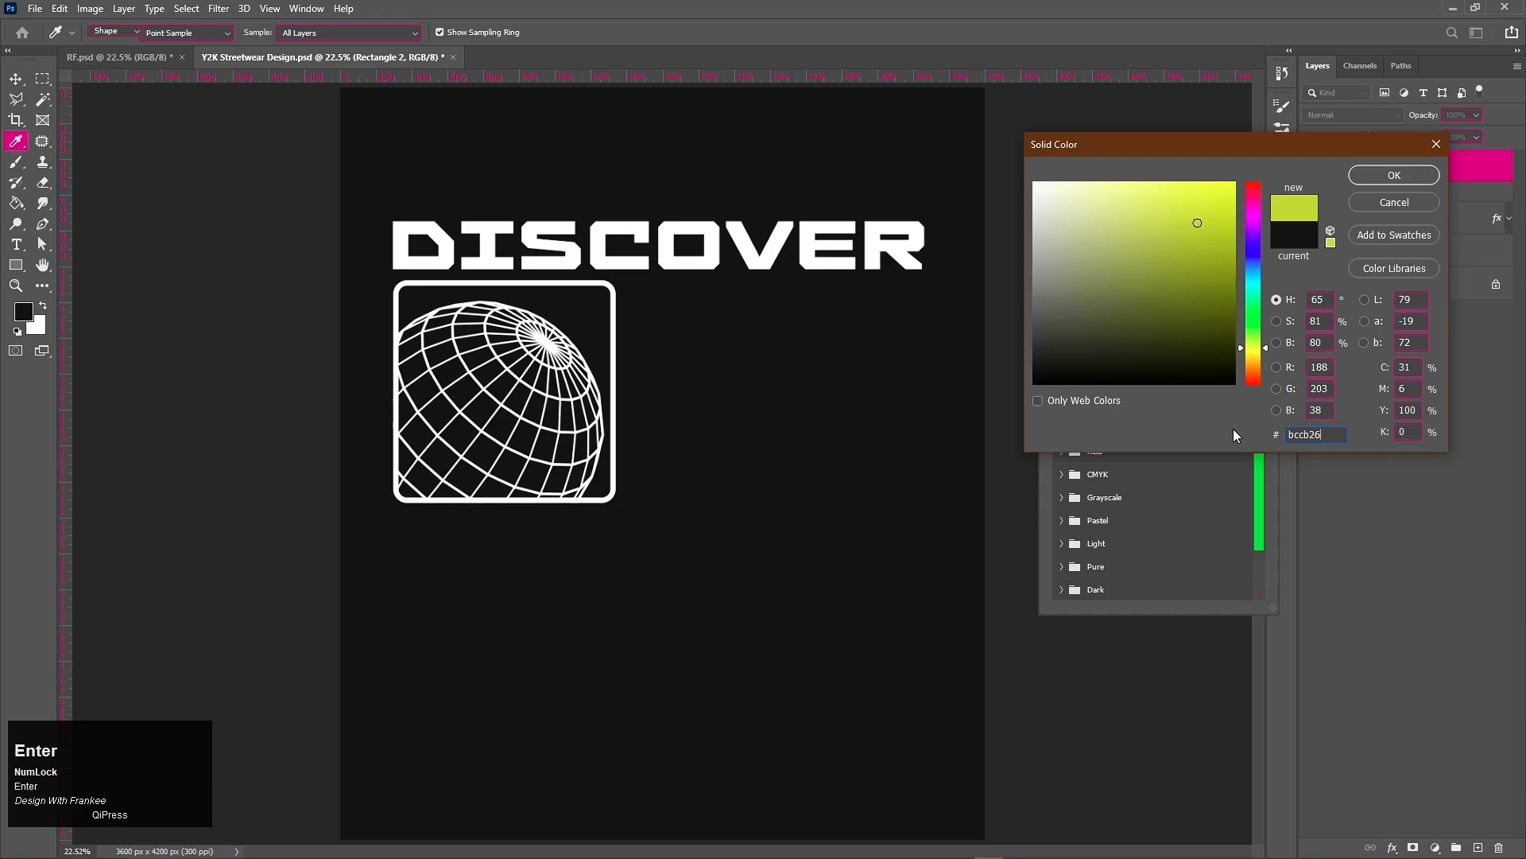
left_click(1238, 242)
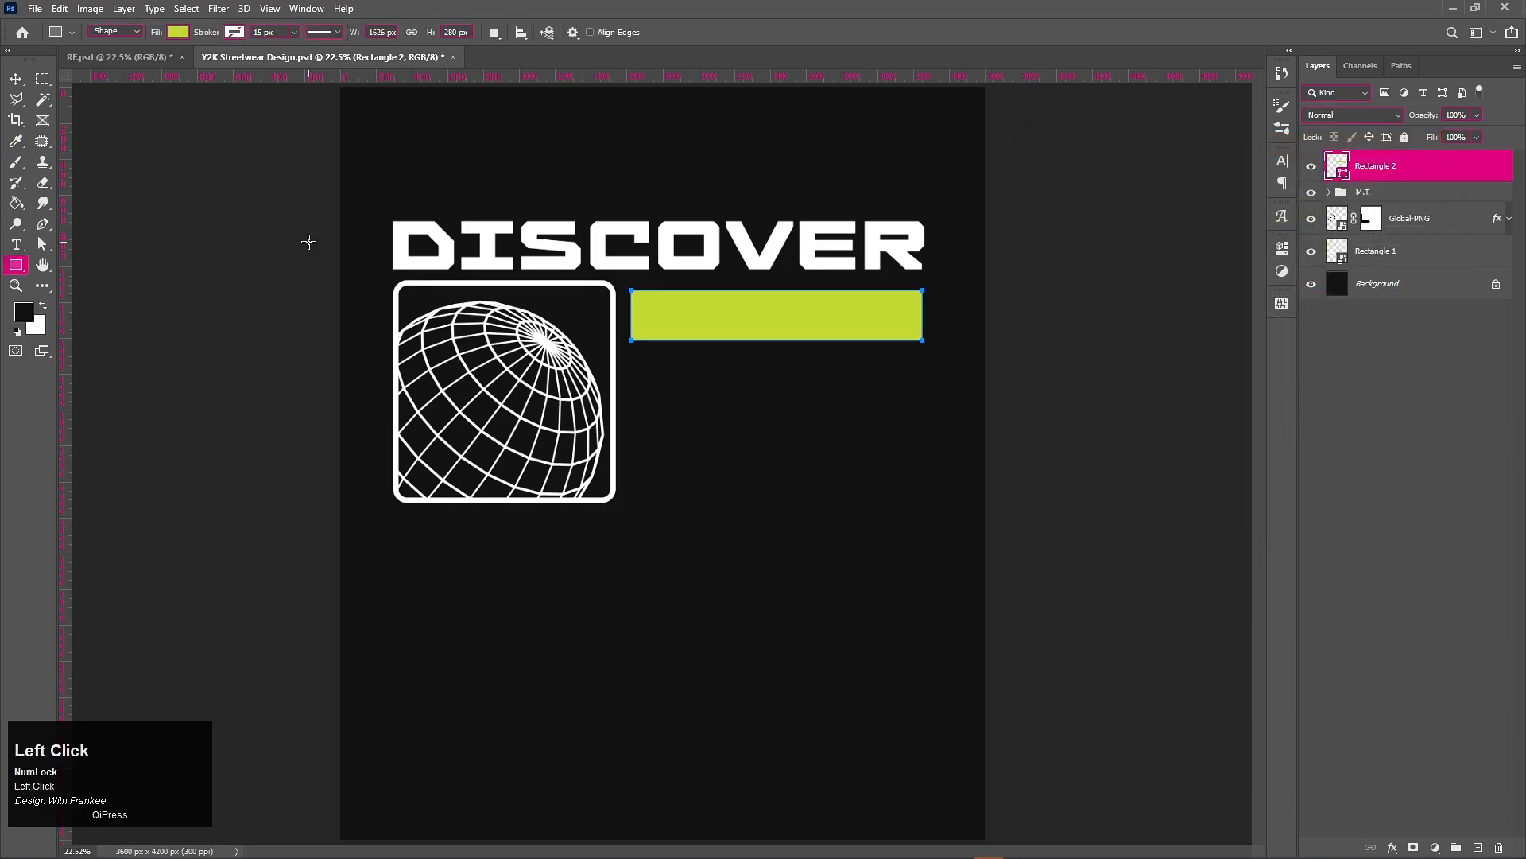
Fit the green rectangle flush with DISCOVER's right edge at about 89% height, and convert it to a smart object
left_click(16, 79)
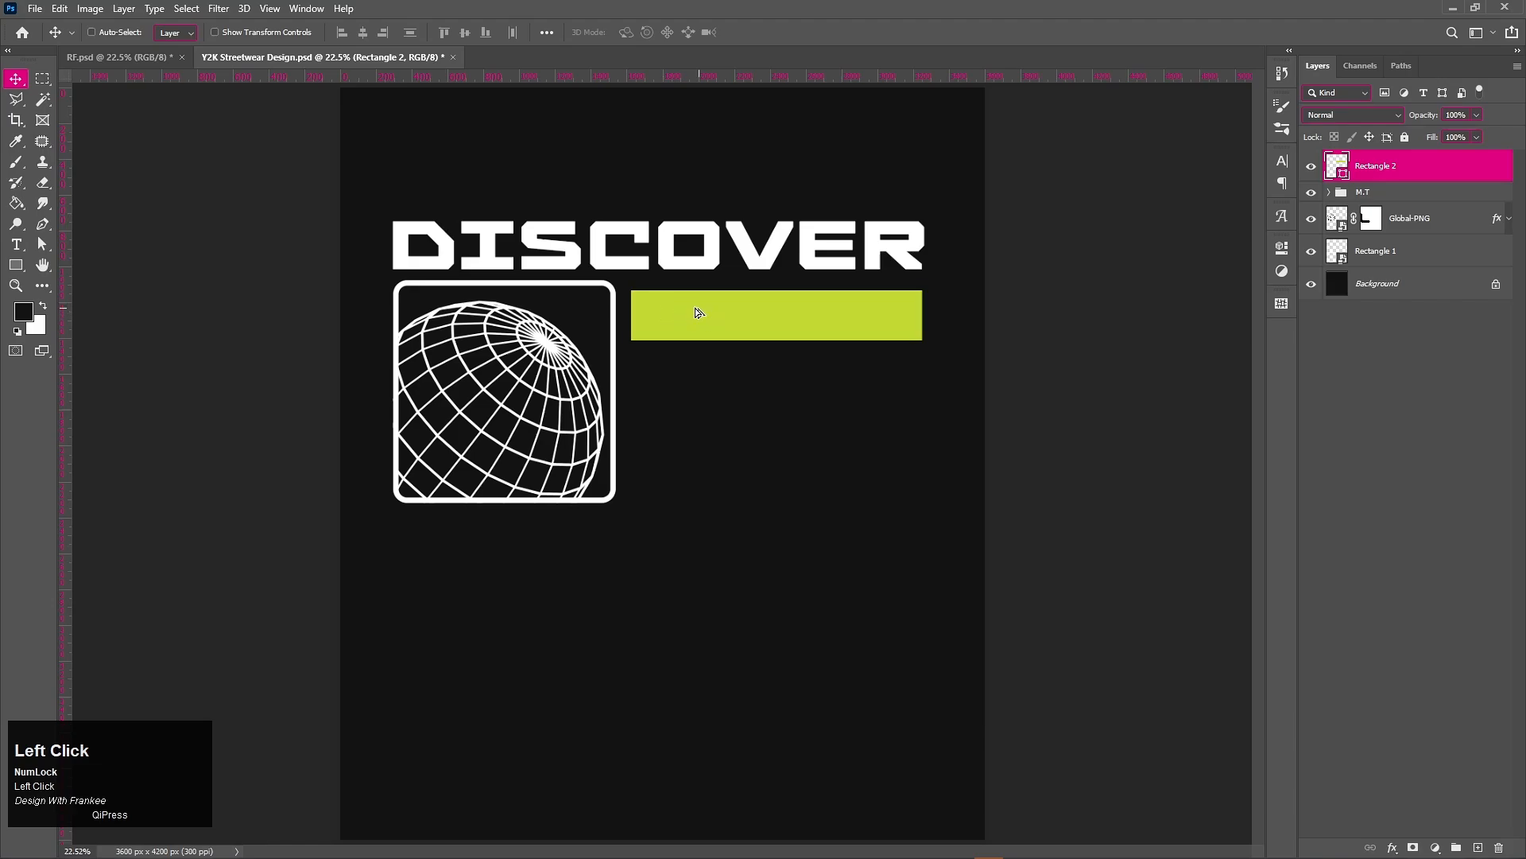
left_click_drag(695, 308, 697, 308)
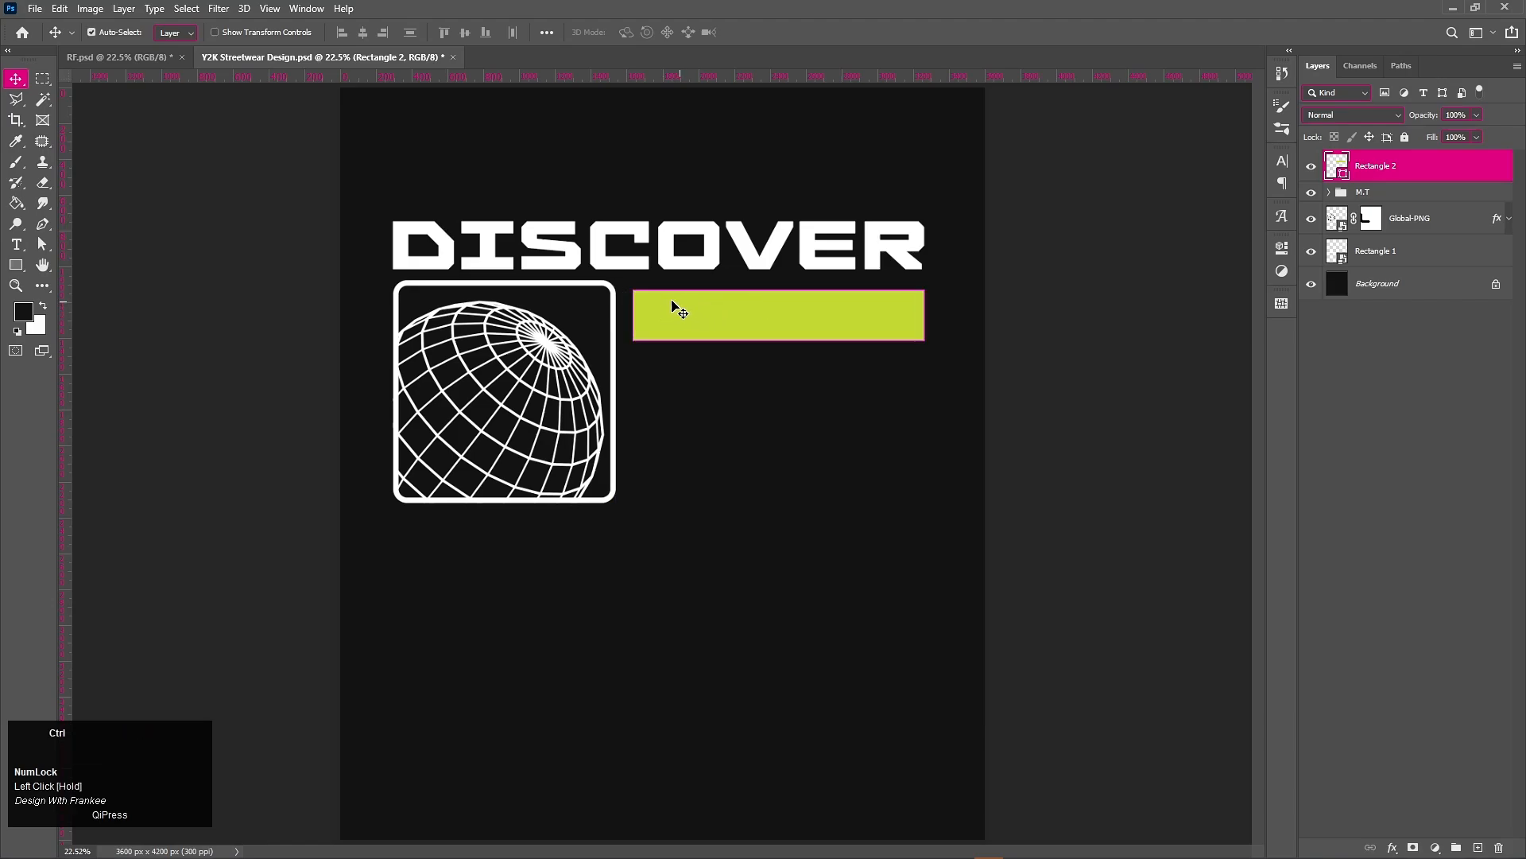
key("ctrl+t")
left_click_drag(928, 312, 929, 311)
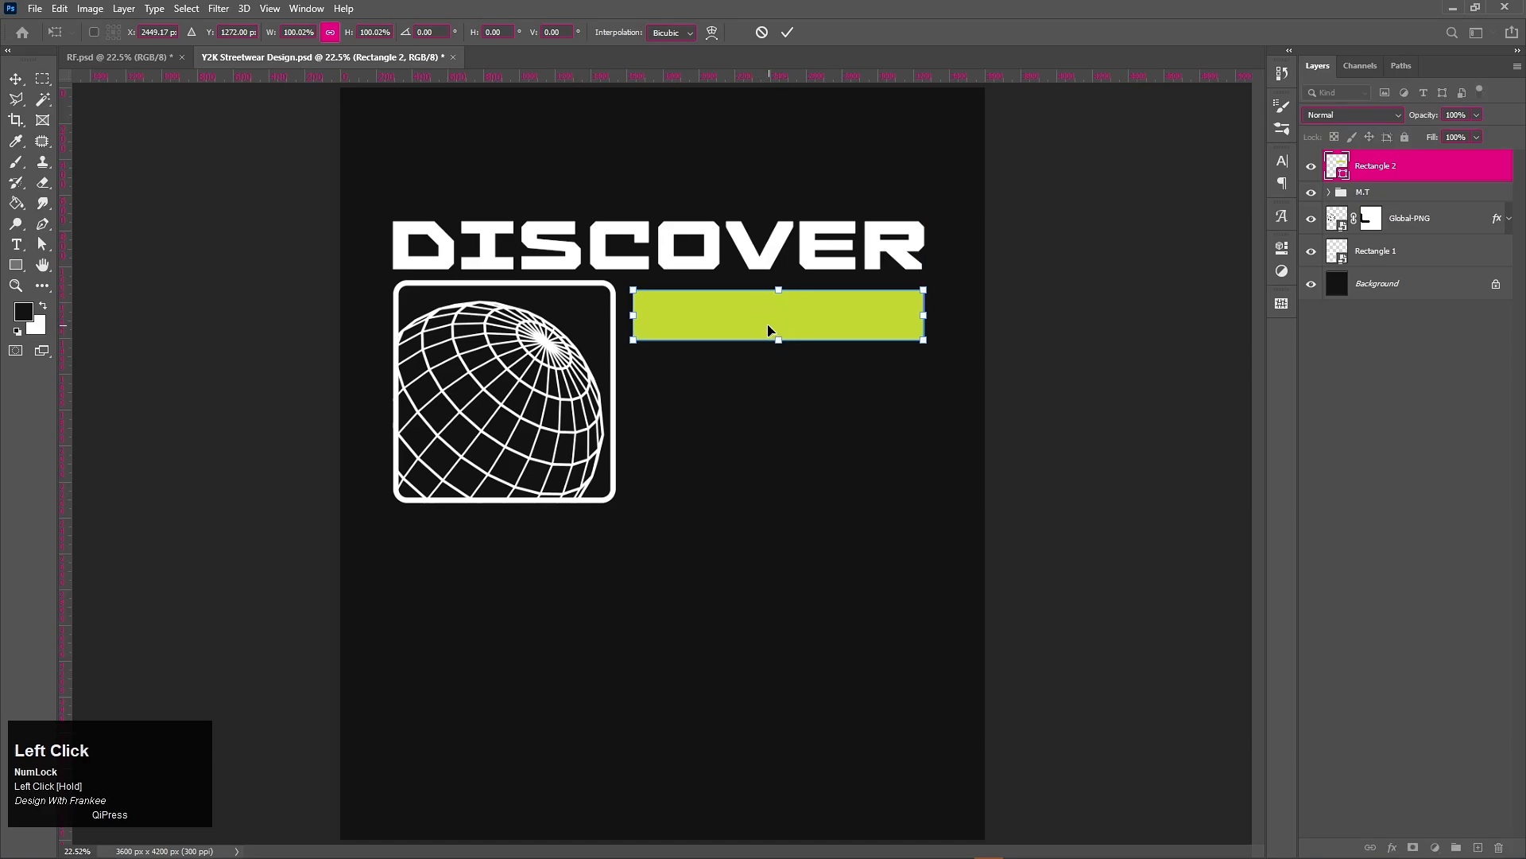
left_click_drag(780, 339, 783, 332)
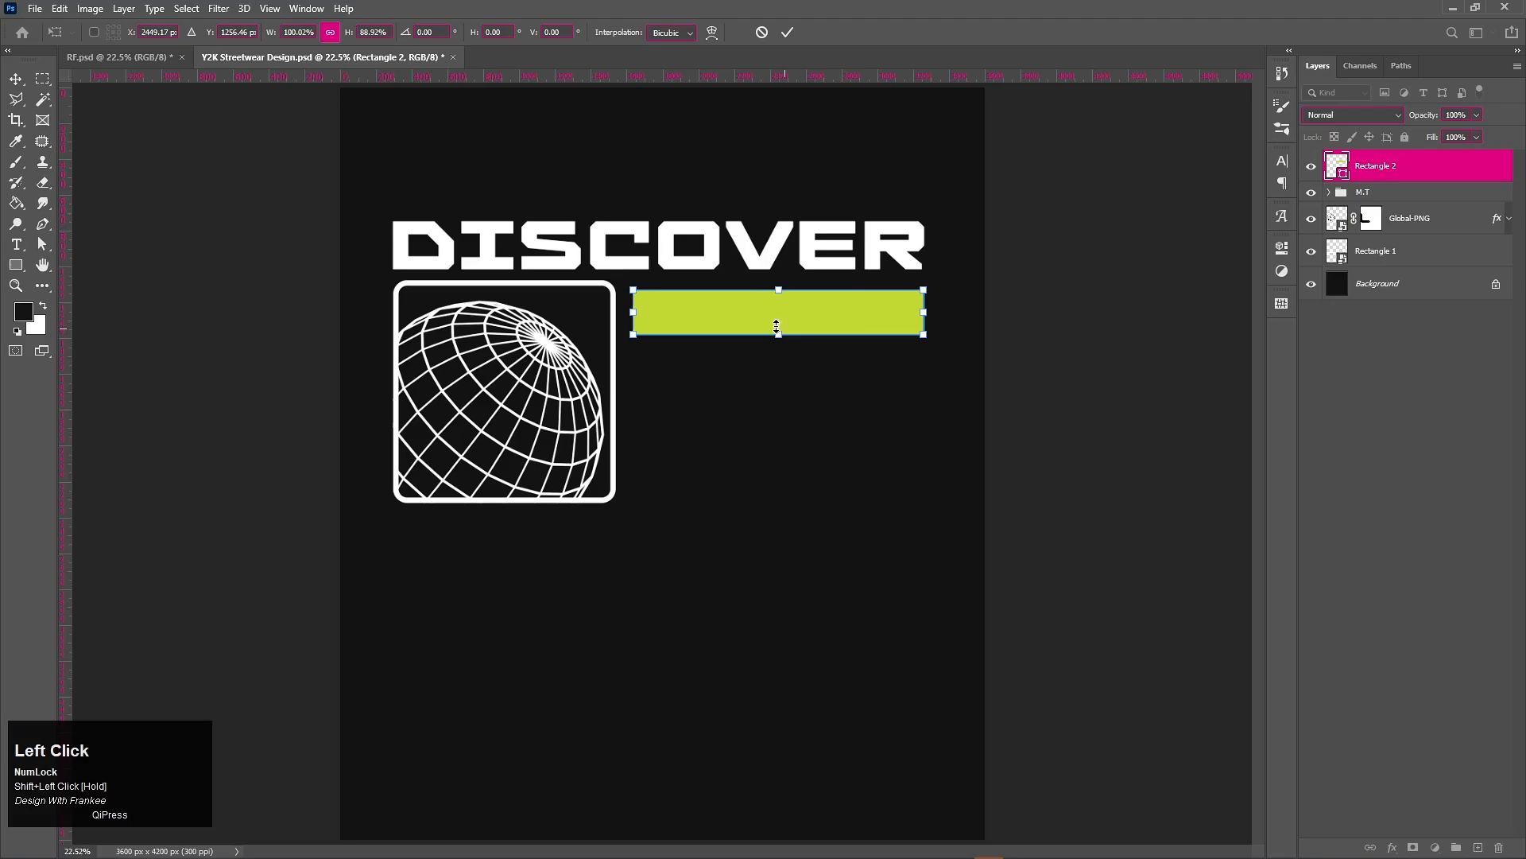
key("Return")
right_click(1397, 172)
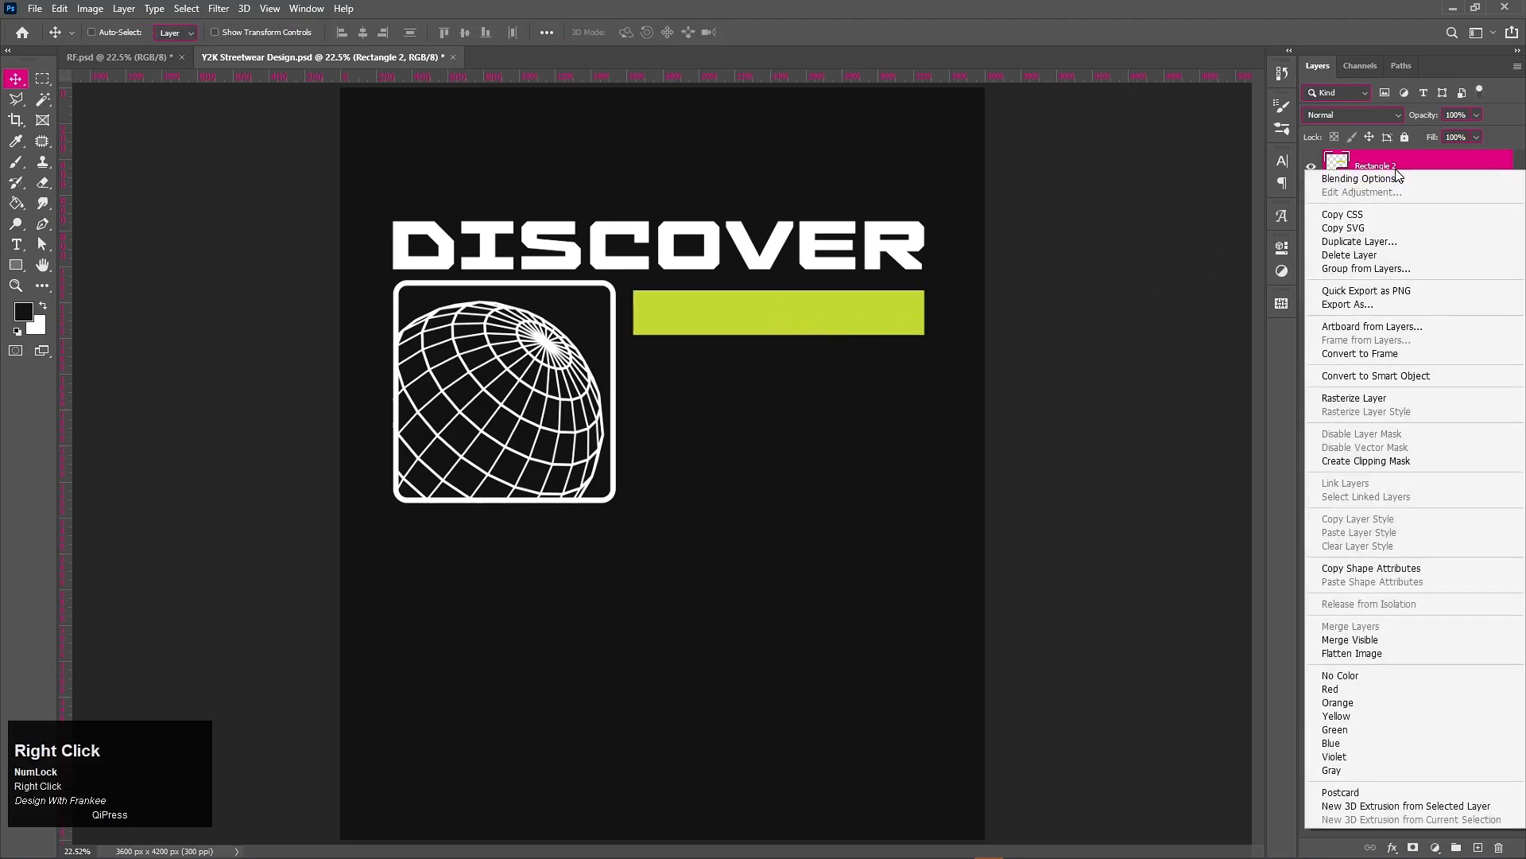
left_click(1400, 375)
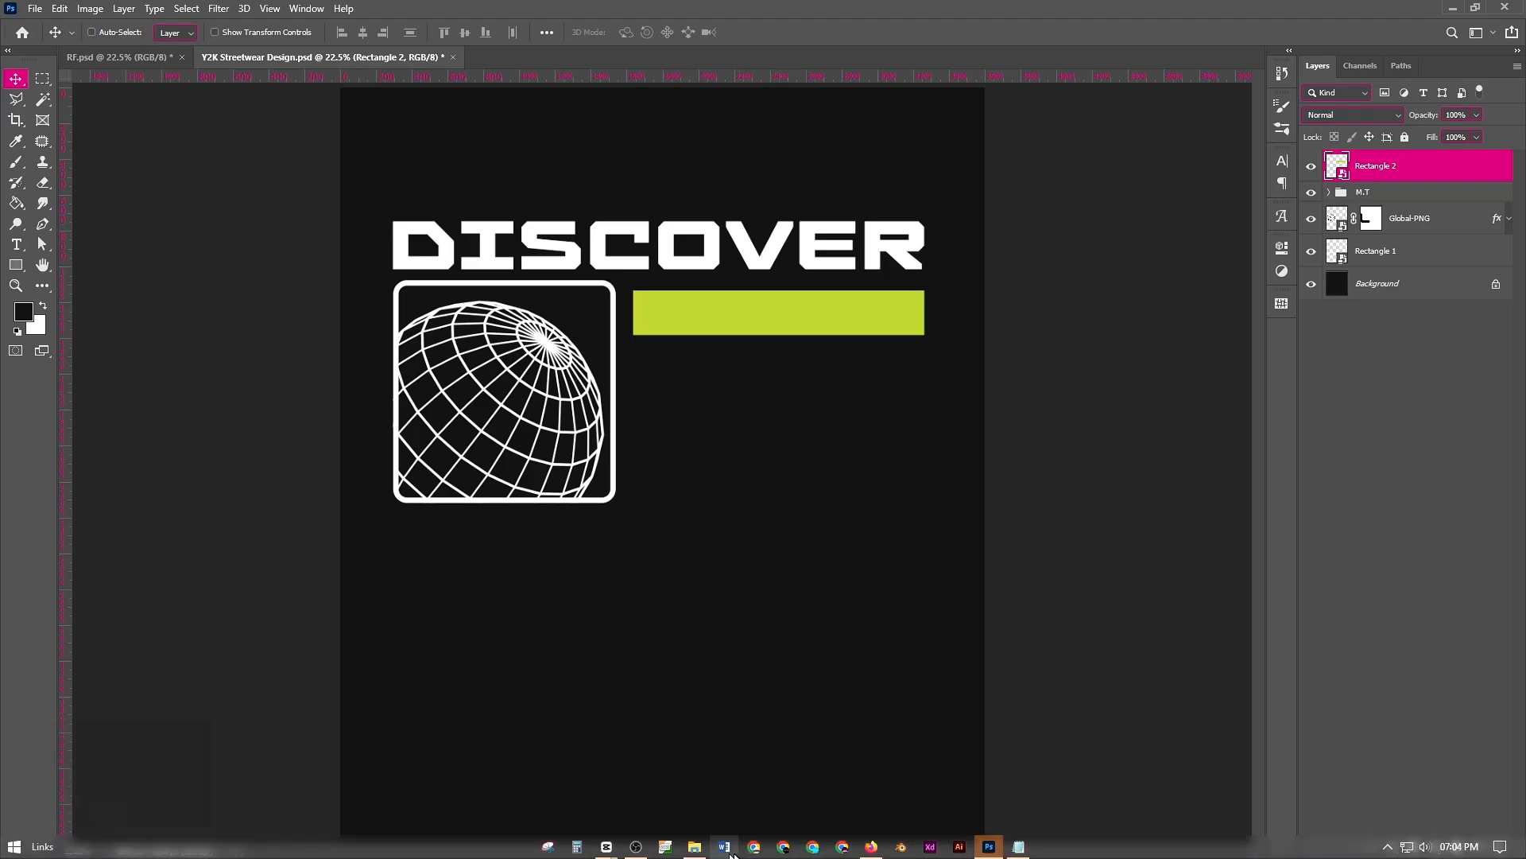
Place the PNG image from the New folder, scaled to about 7%, at the left end of the green bar
left_click(700, 849)
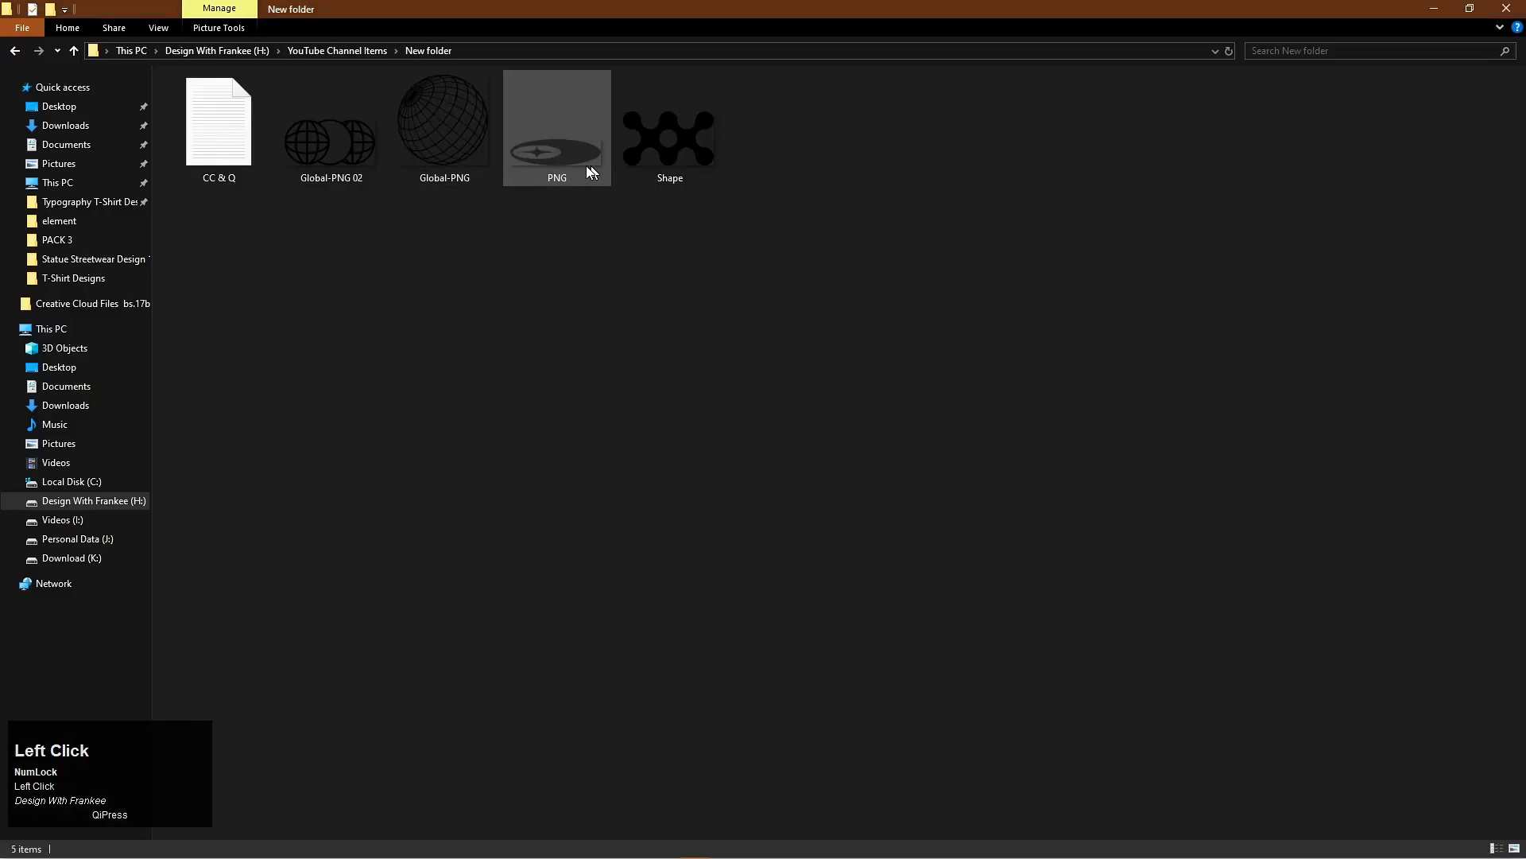
left_click_drag(574, 164, 799, 501)
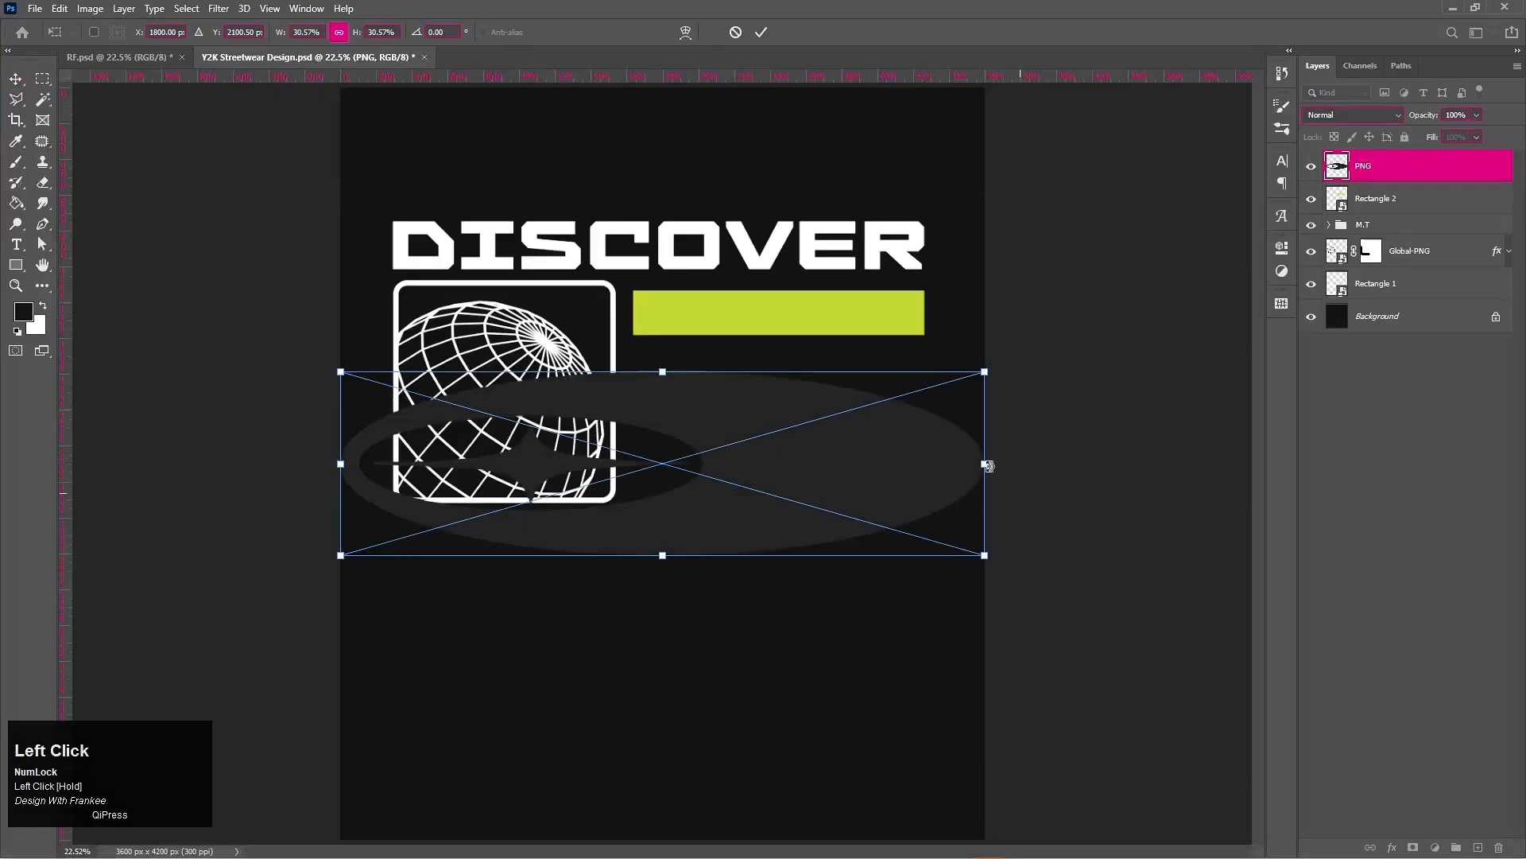
left_click_drag(983, 461, 690, 322)
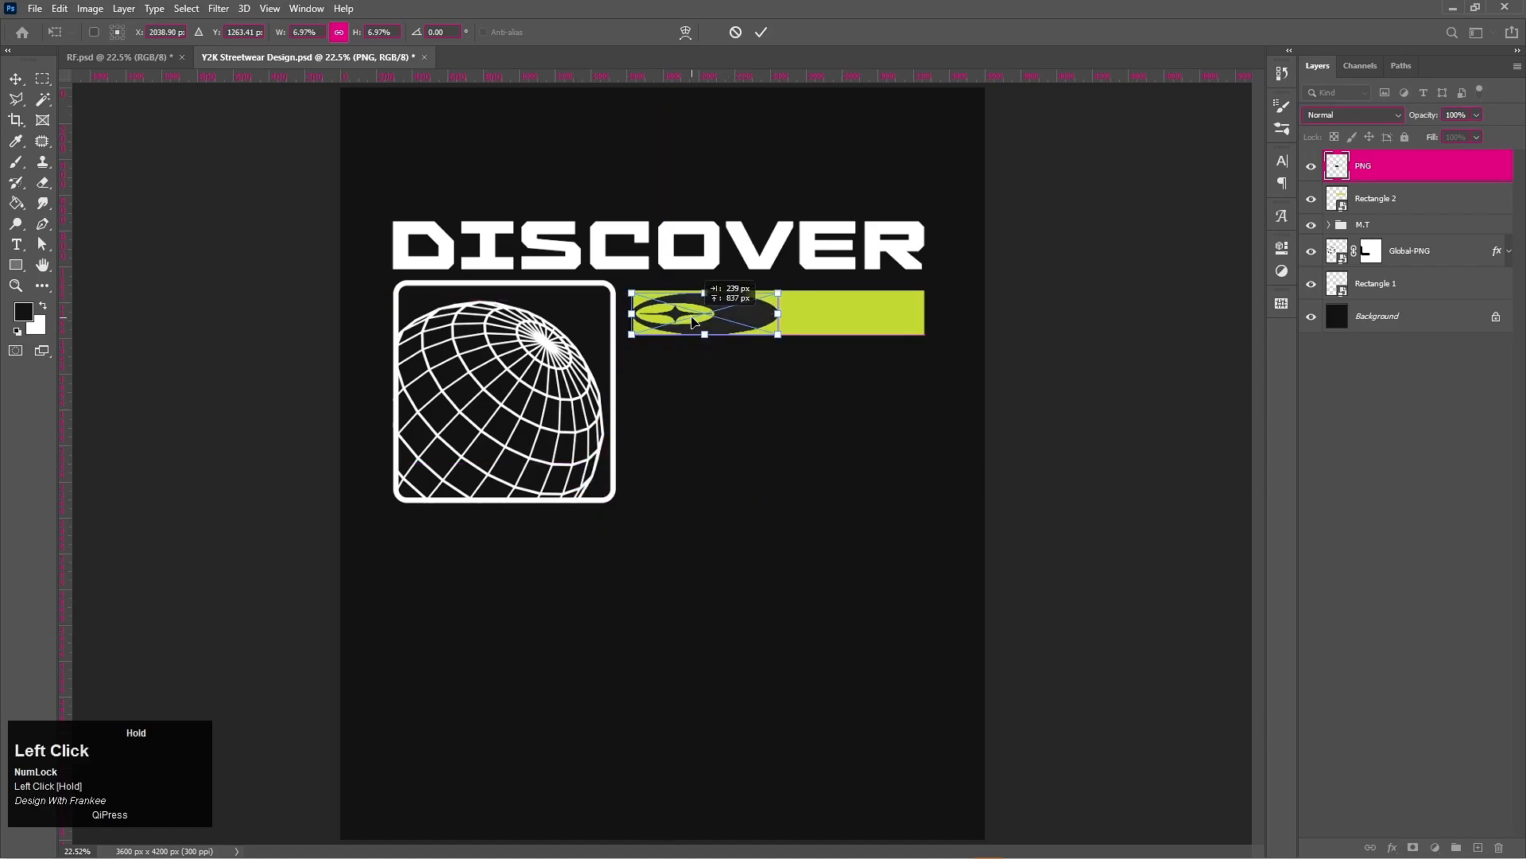
double_click(693, 321)
Apply a black (#000000) Color Overlay to the PNG layer
right_click(1474, 167)
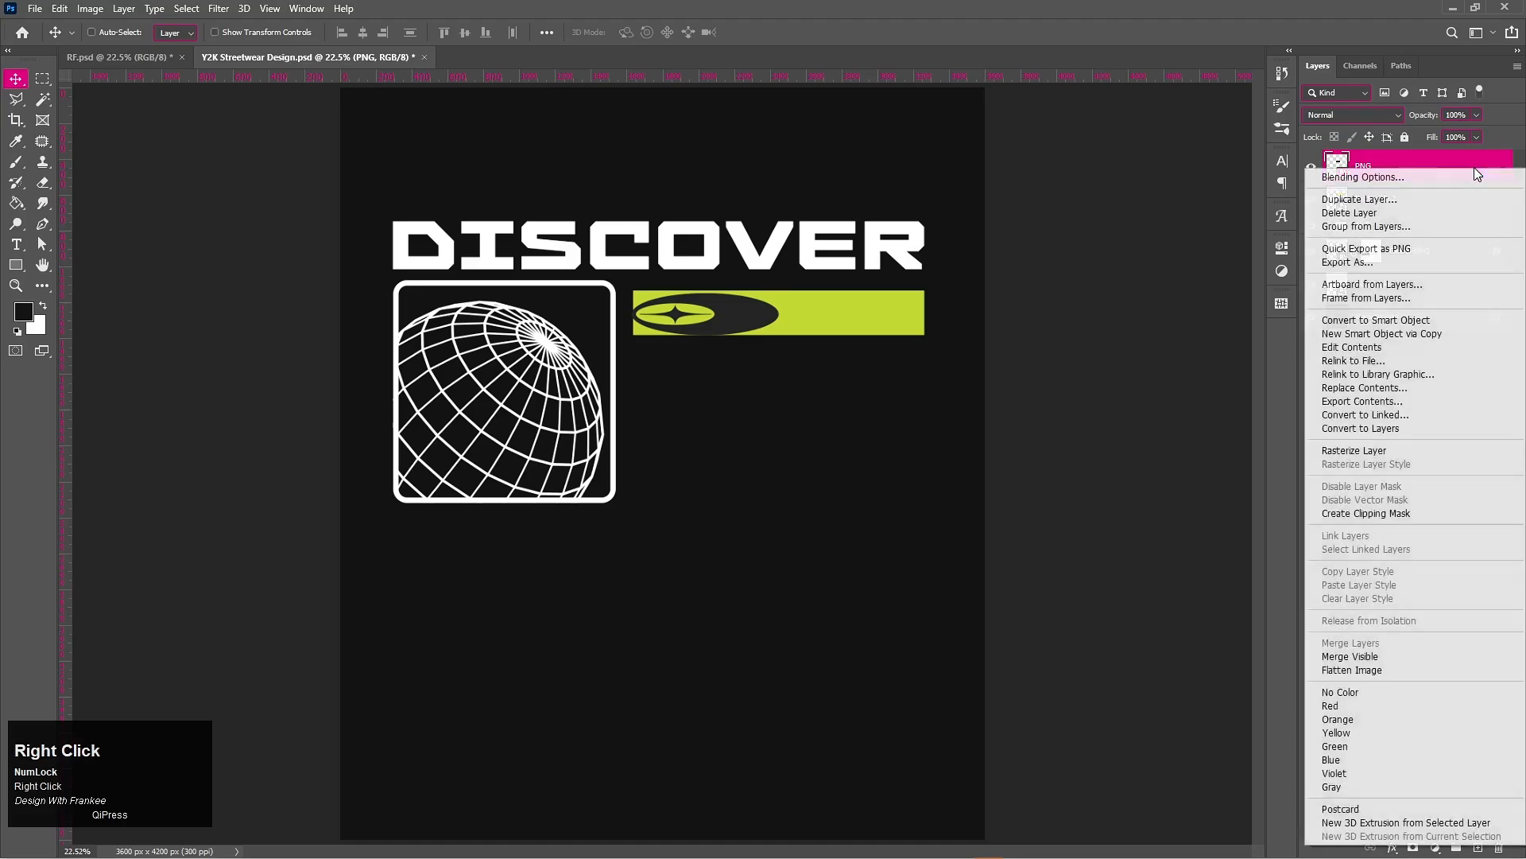
left_click(1457, 175)
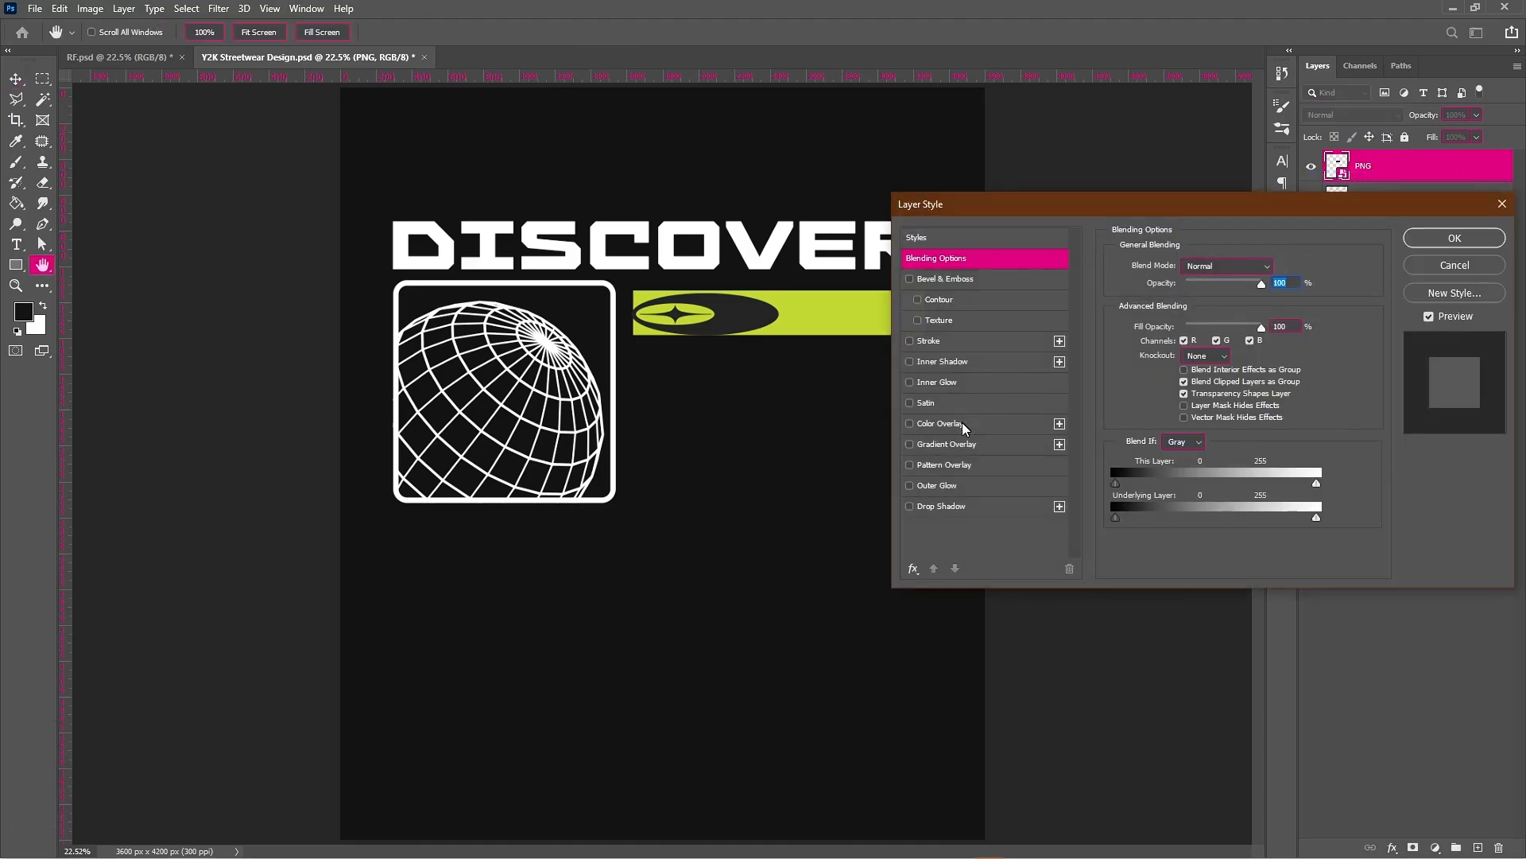
left_click(965, 424)
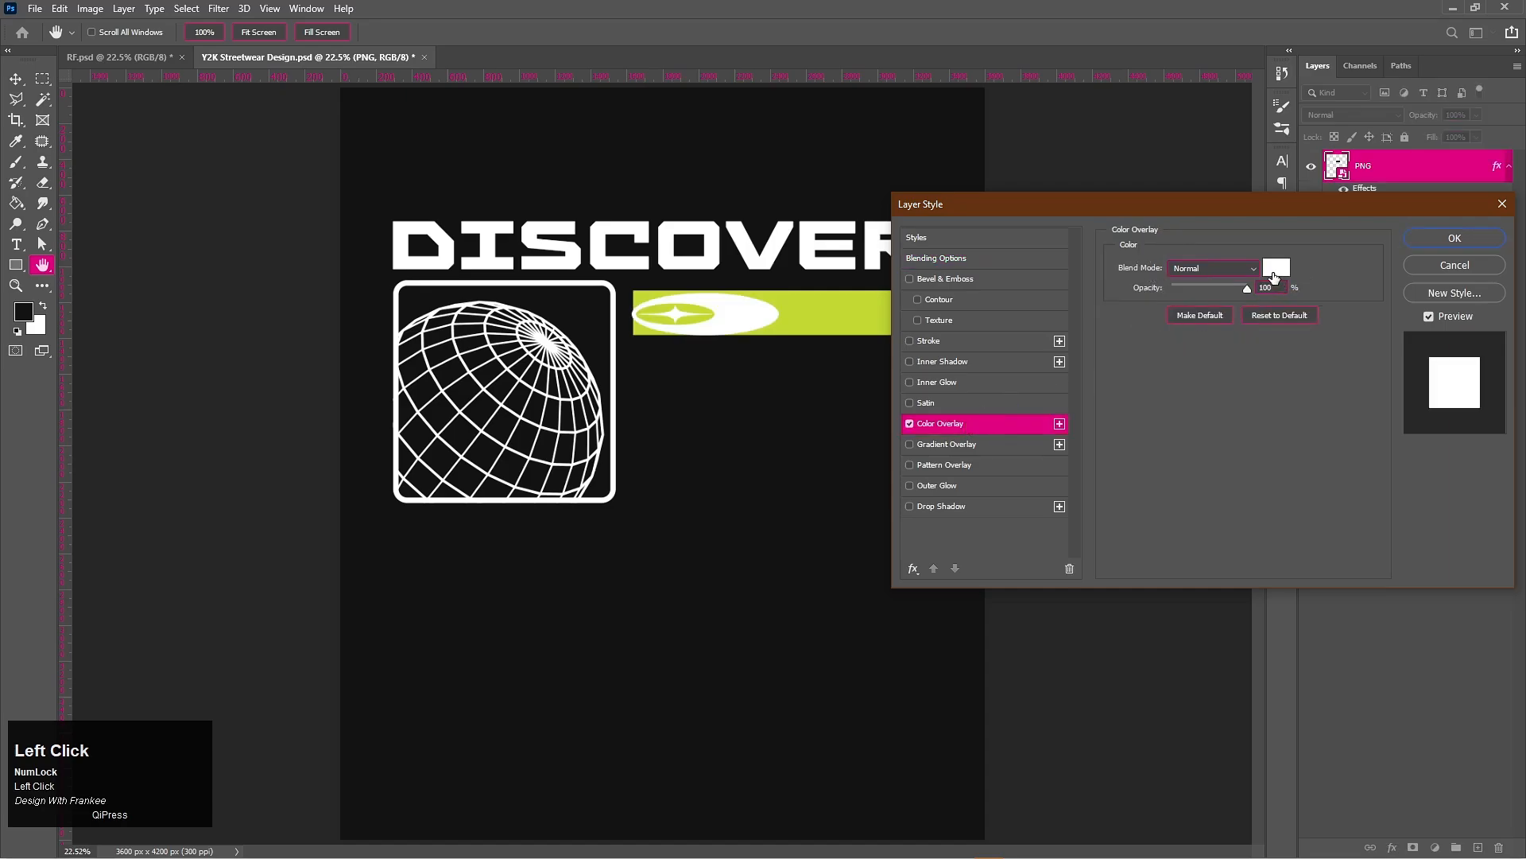
left_click(1273, 277)
left_click_drag(1085, 266, 1010, 424)
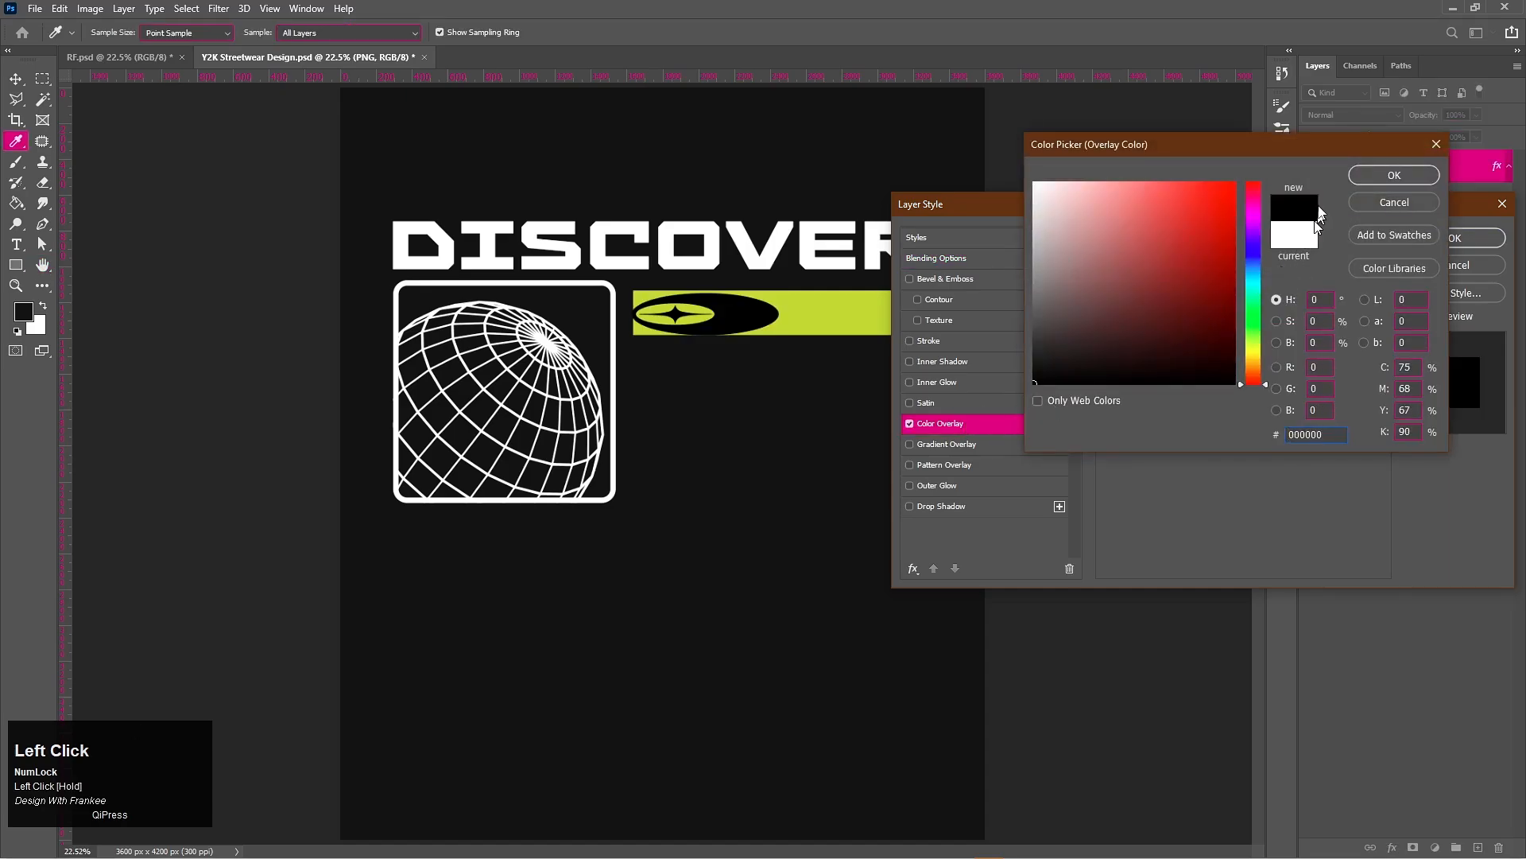
left_click(1363, 177)
left_click(1448, 238)
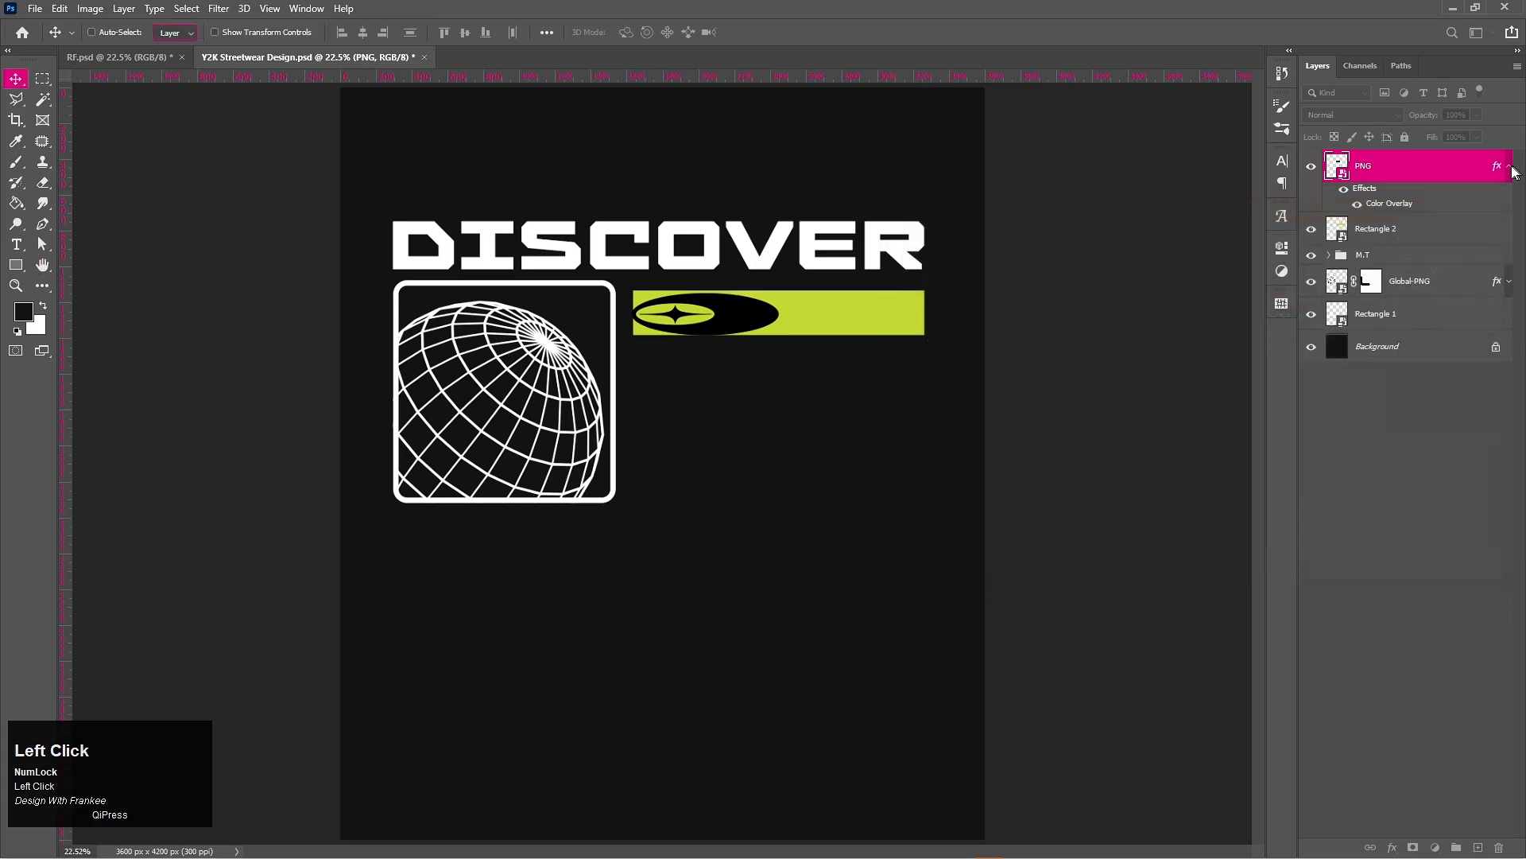
Stretch the PNG ellipse non-proportionally to about 11.4% width and 5.9% height along the green bar, and commit
key("v")
key("ctrl+t")
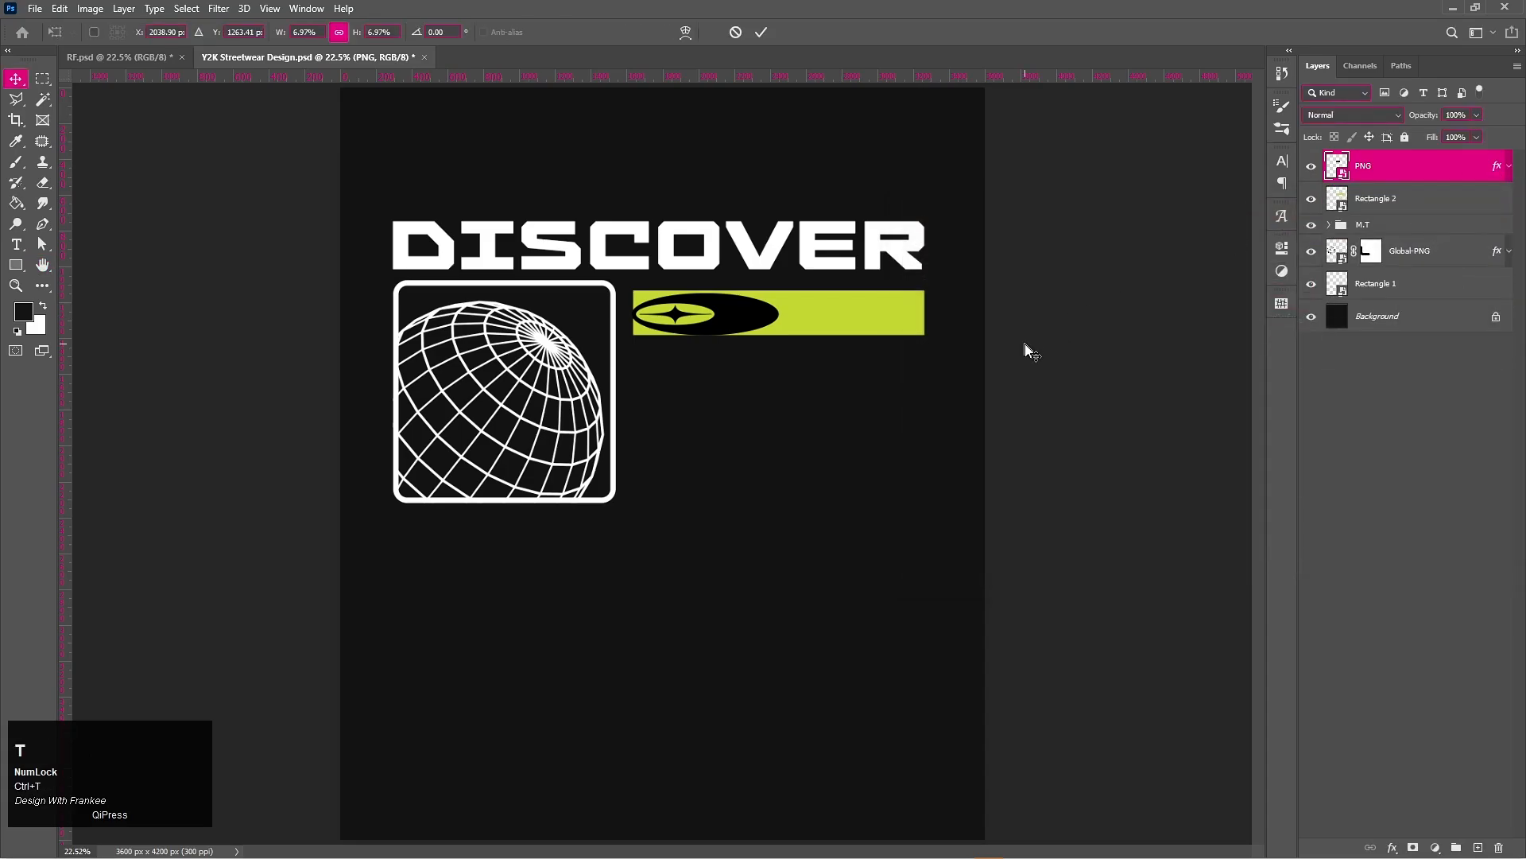
left_click_drag(632, 309, 708, 321)
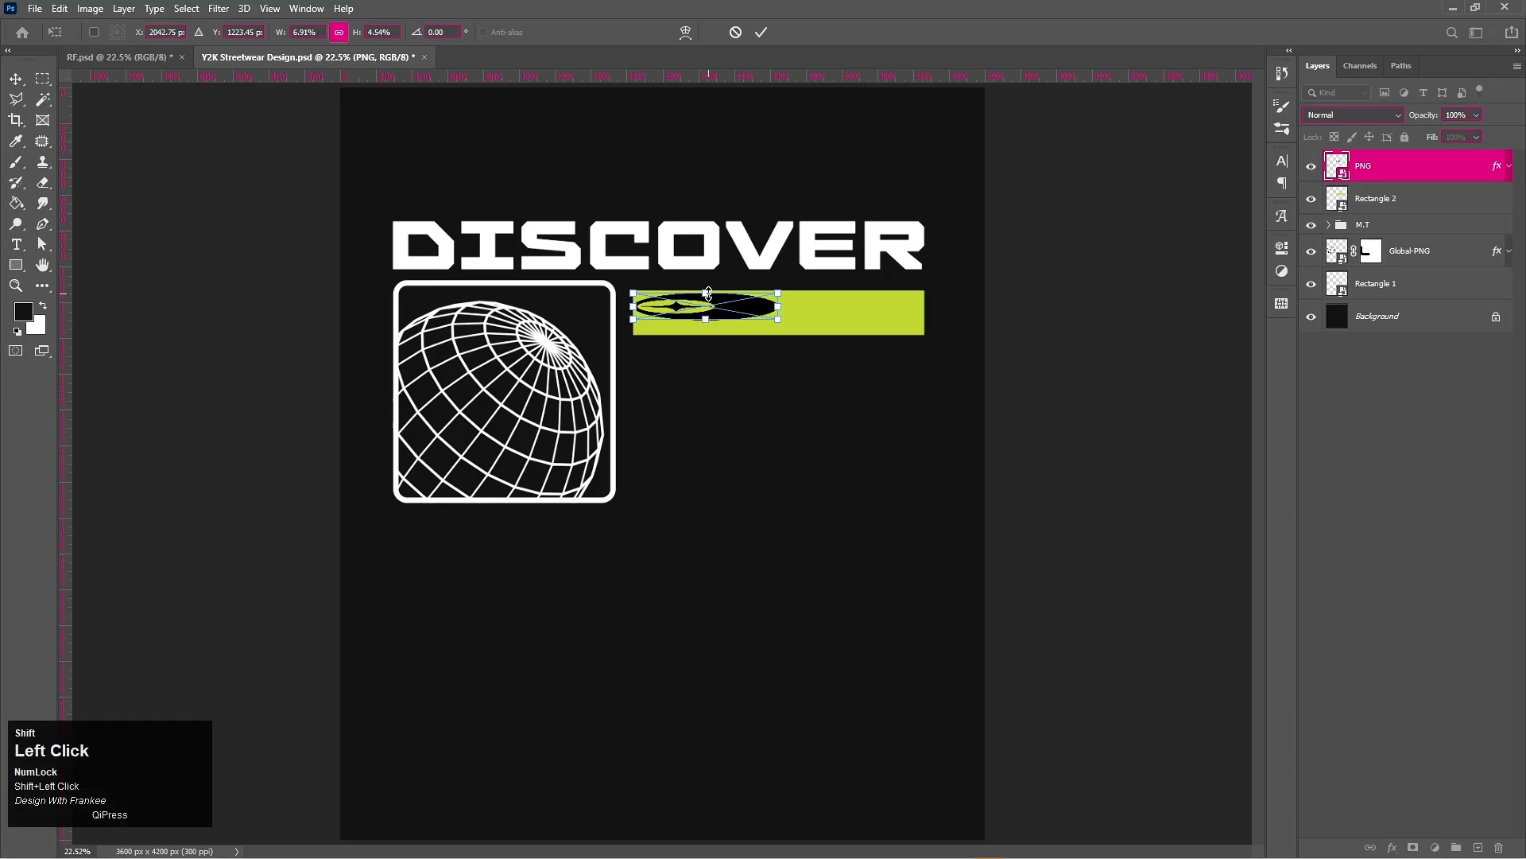
left_click_drag(708, 293, 871, 314)
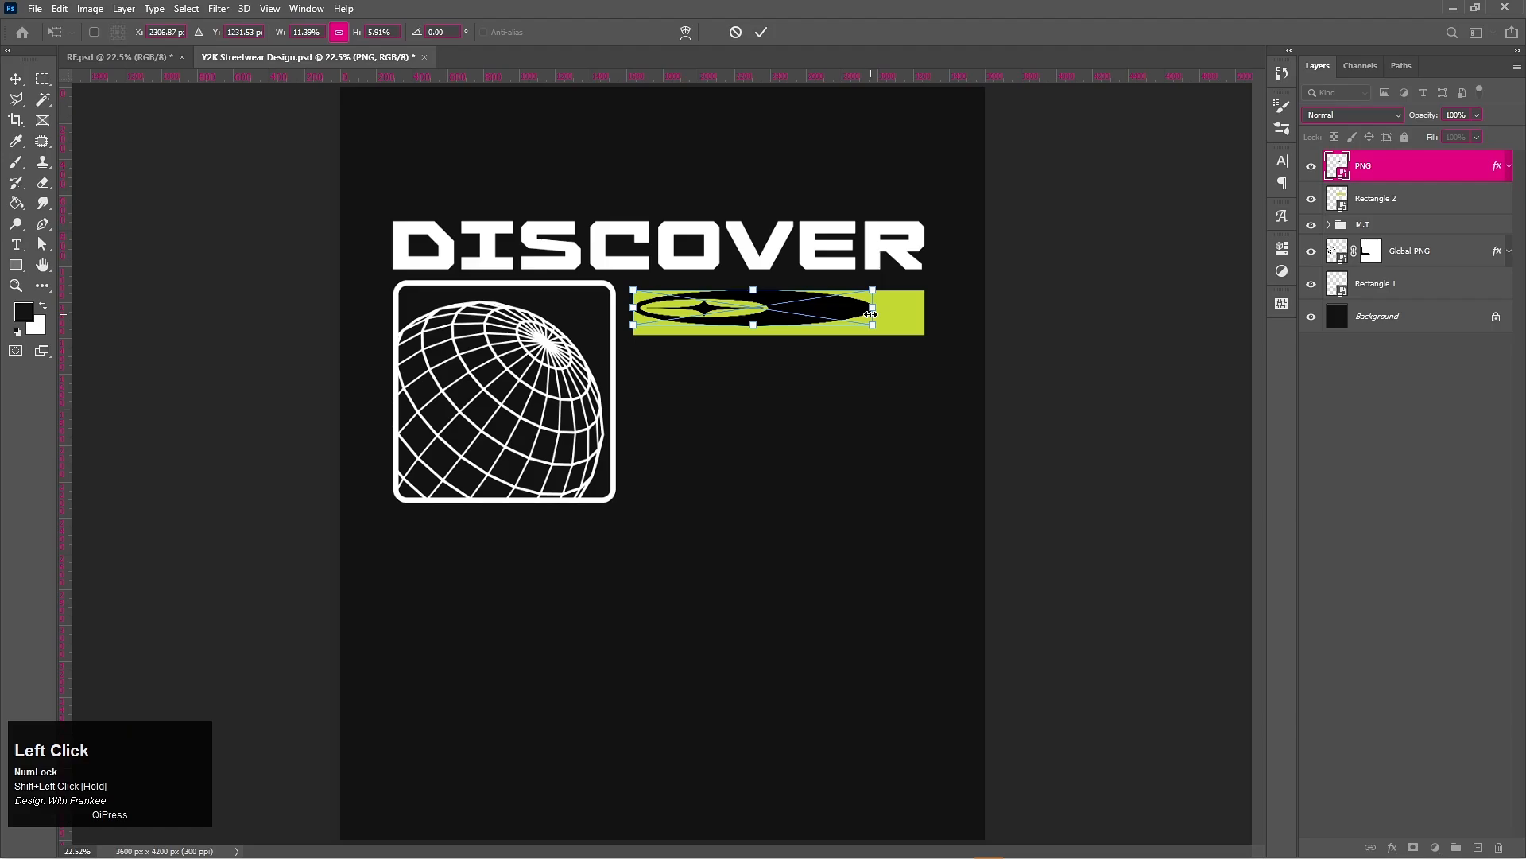
key("Return")
Nudge the PNG ellipse down and align it with Rectangle 2 by vertical centres, leaving only the PNG layer selected
left_click_drag(748, 313, 746, 317)
left_click(1376, 198, "ctrl")
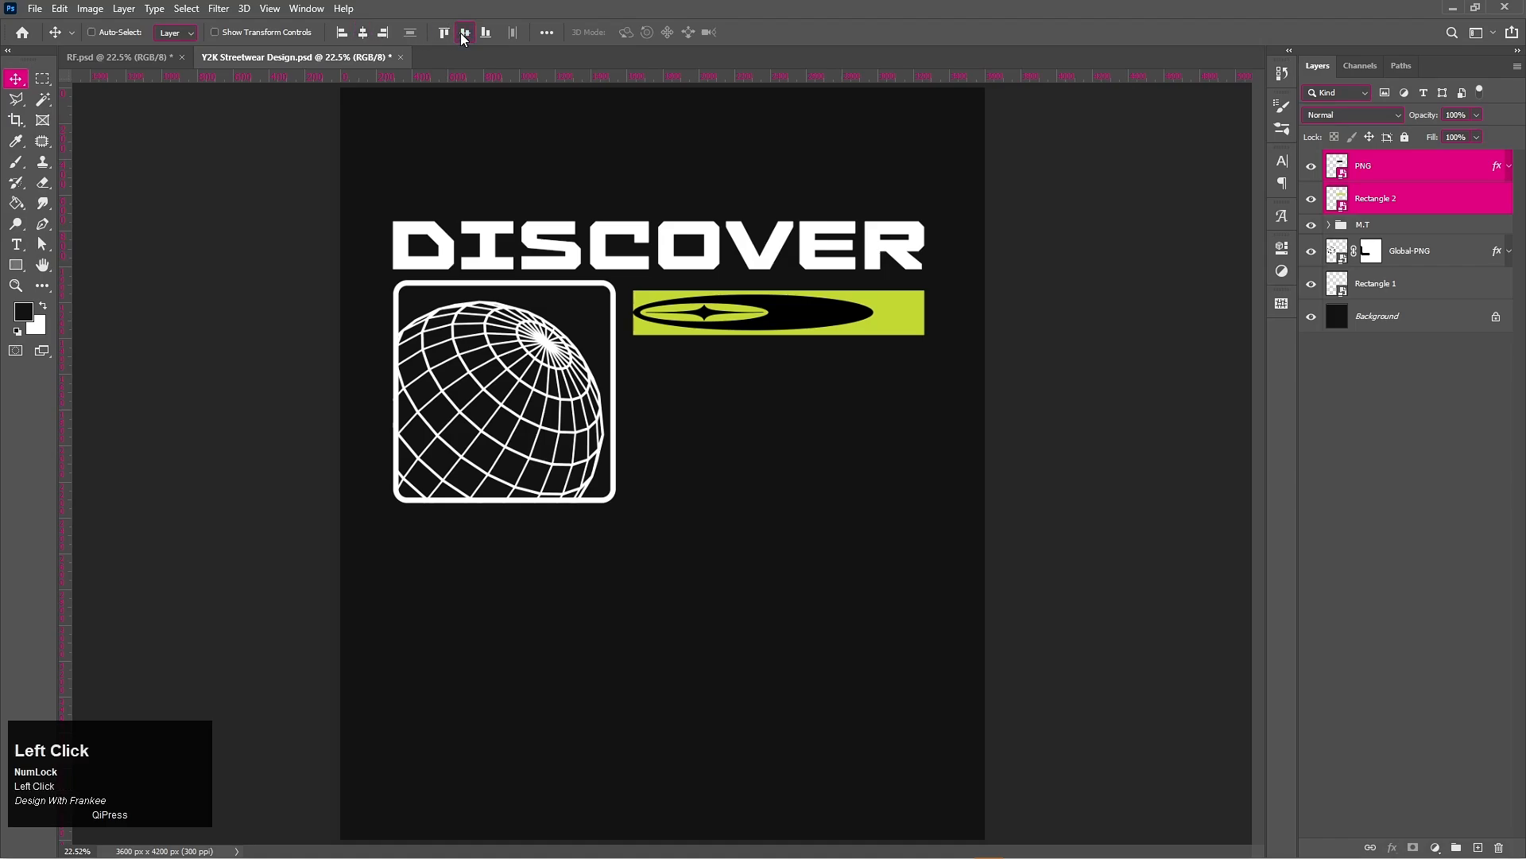
left_click(1399, 199, "ctrl")
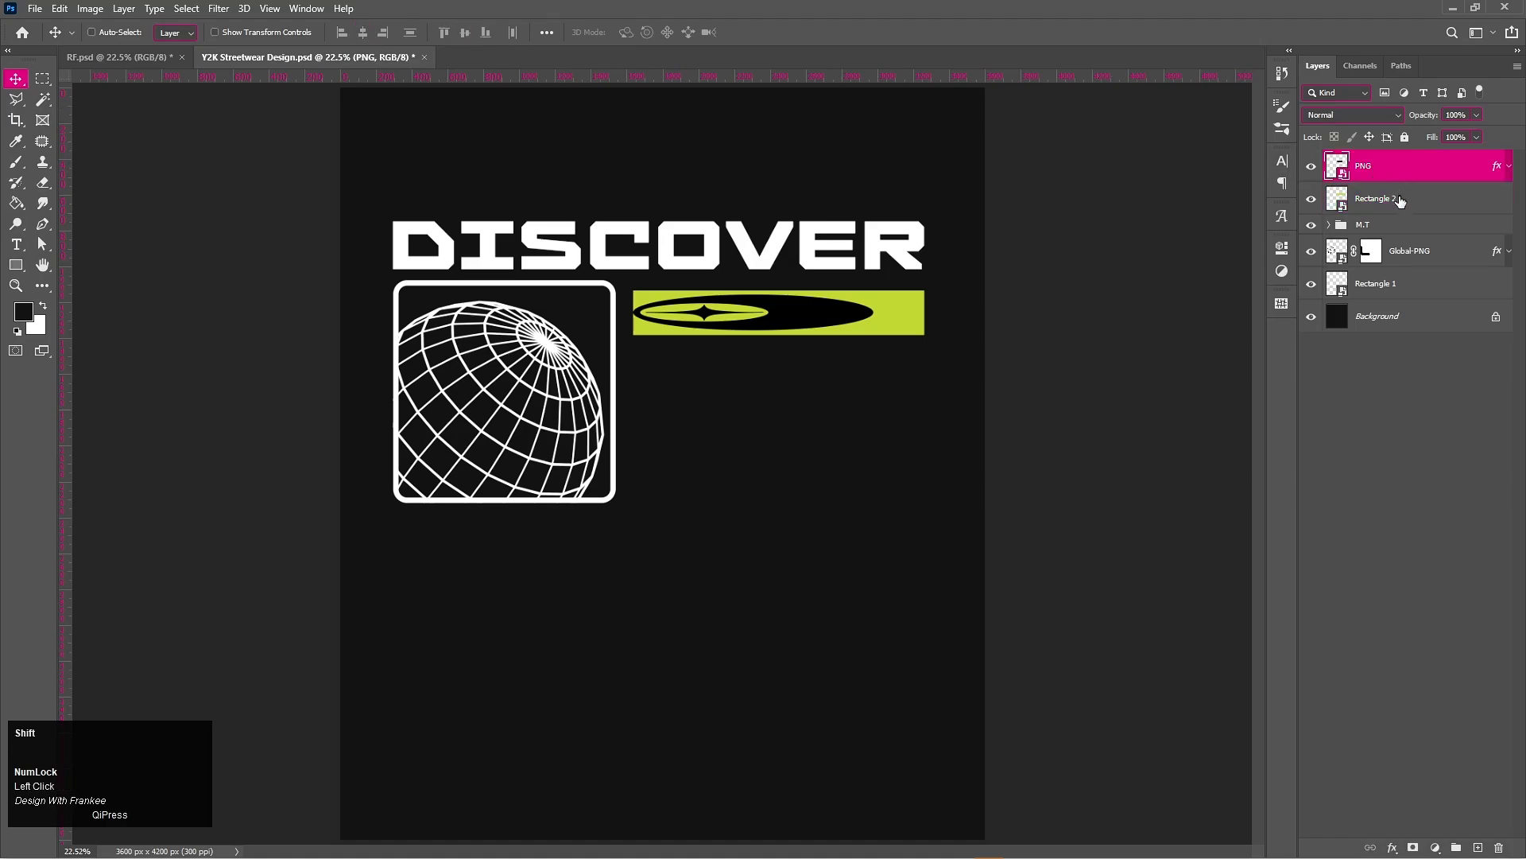
Group the PNG and Rectangle 2 layers and name the group Shape
left_click(1401, 202, "shift")
key("ctrl+g")
left_click(1367, 162)
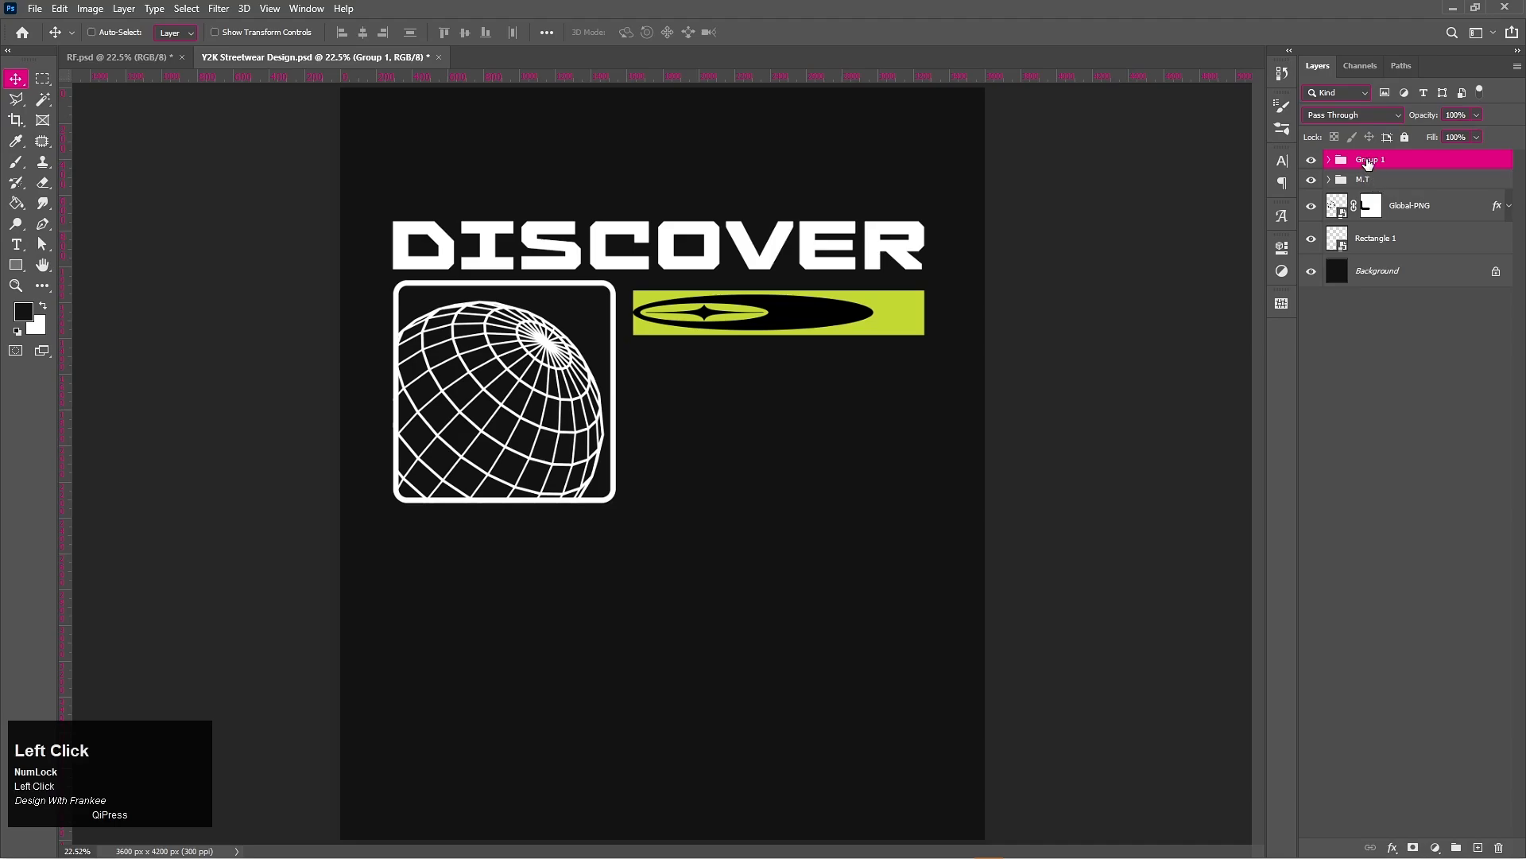
type("Shape")
key("Return")
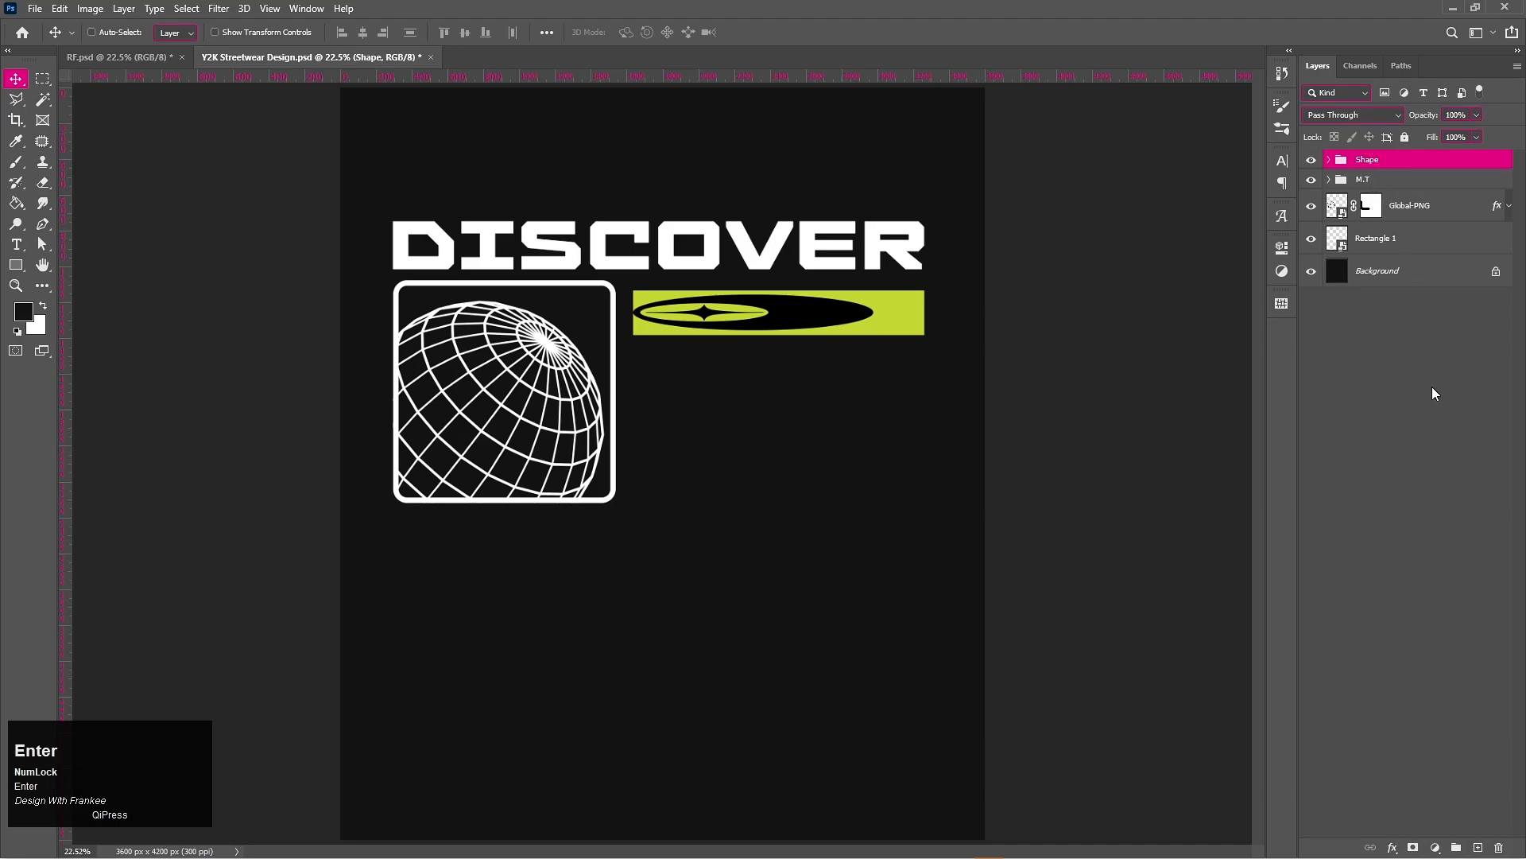
Copy the "Two things are infinite" quote from the CC & Q Notepad file and paste it into a Photoshop text box below the green bar, matching its width
key("t")
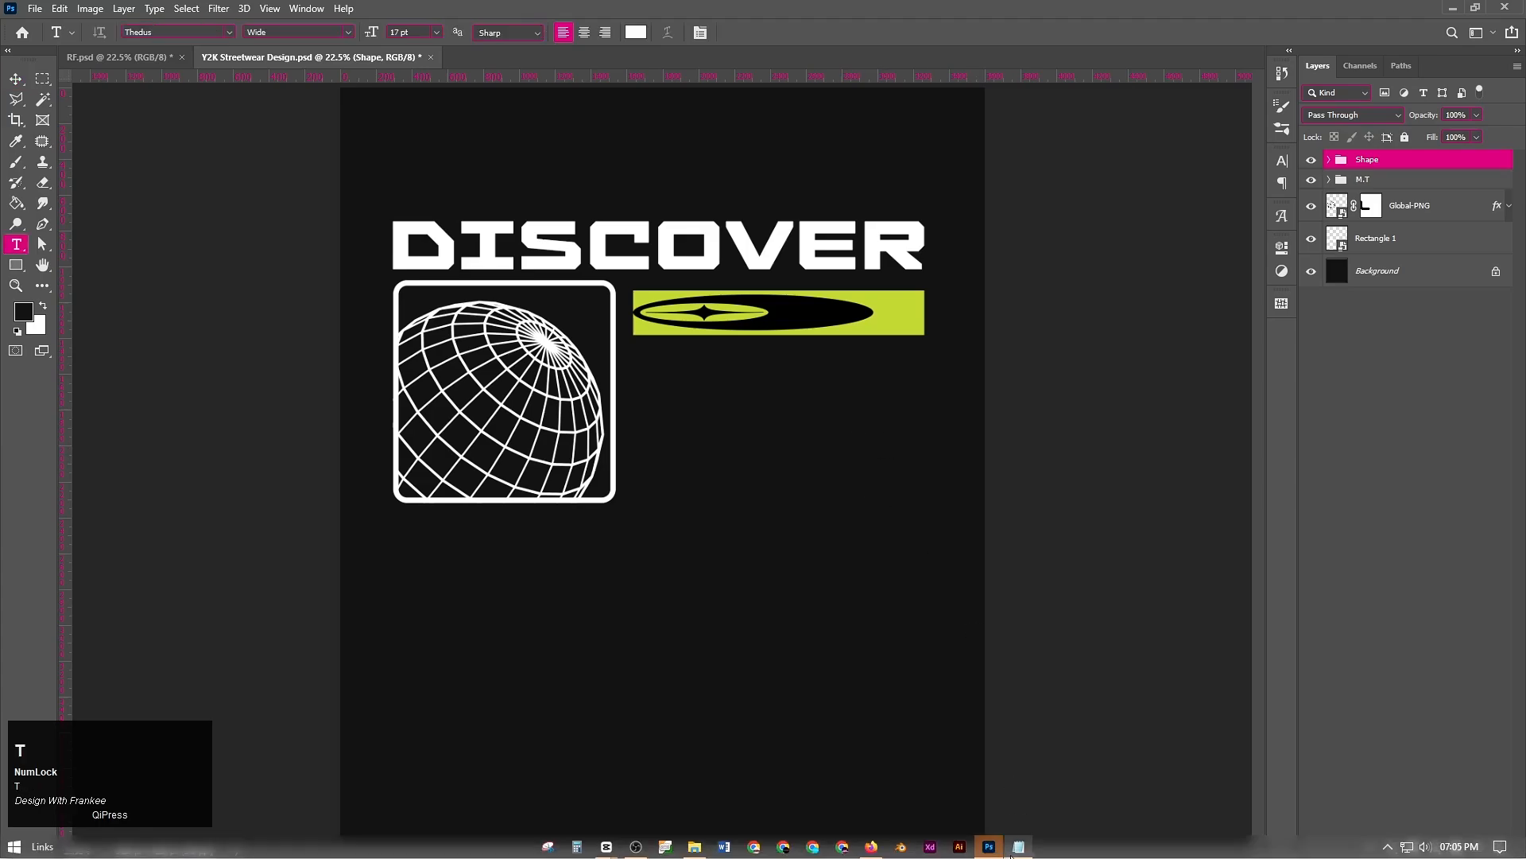
left_click(1017, 849)
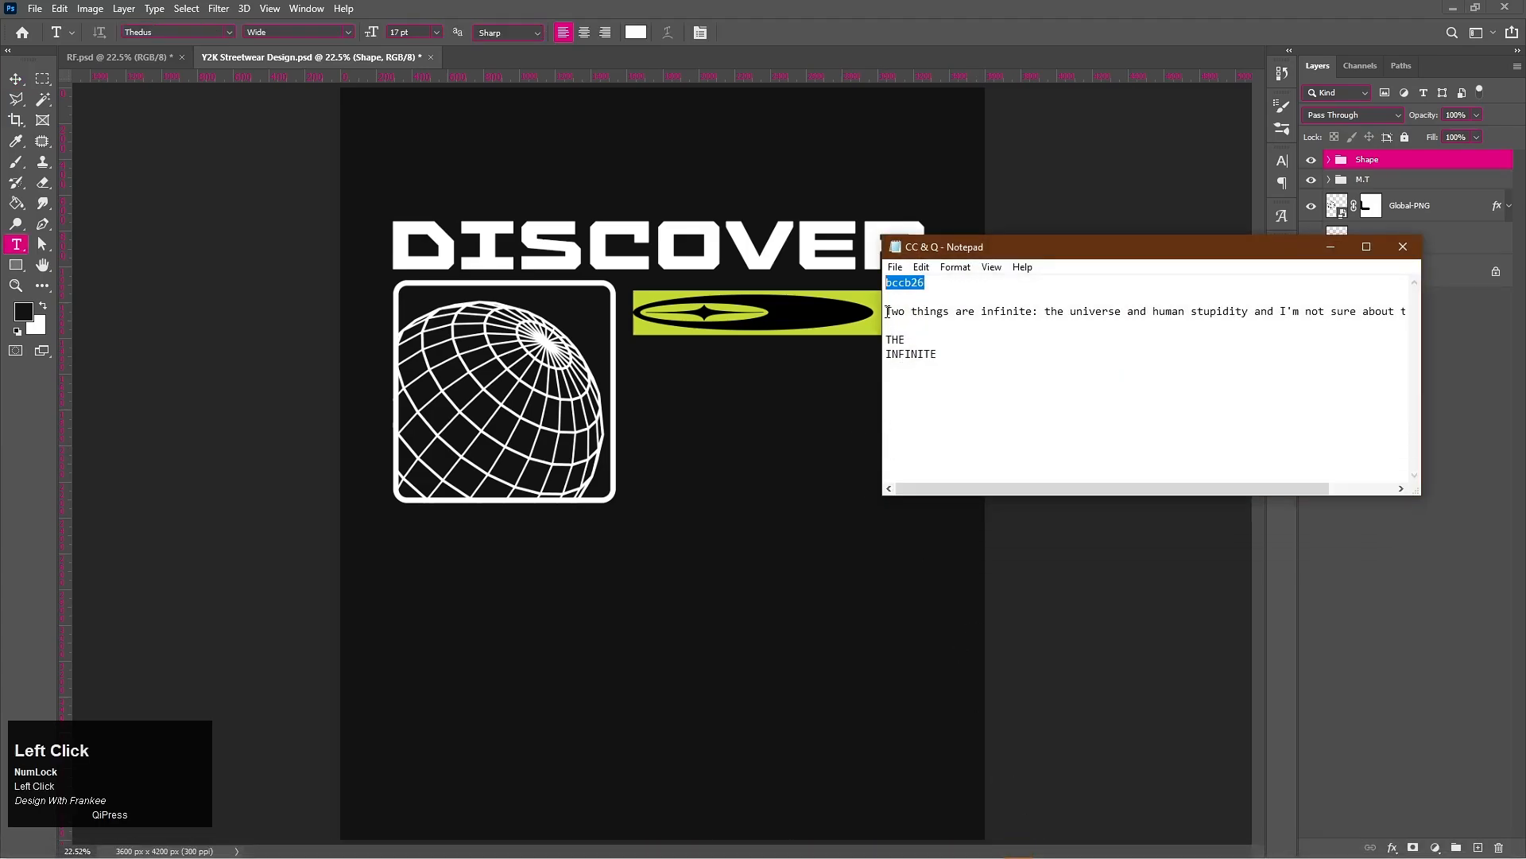
left_click_drag(887, 311, 887, 324)
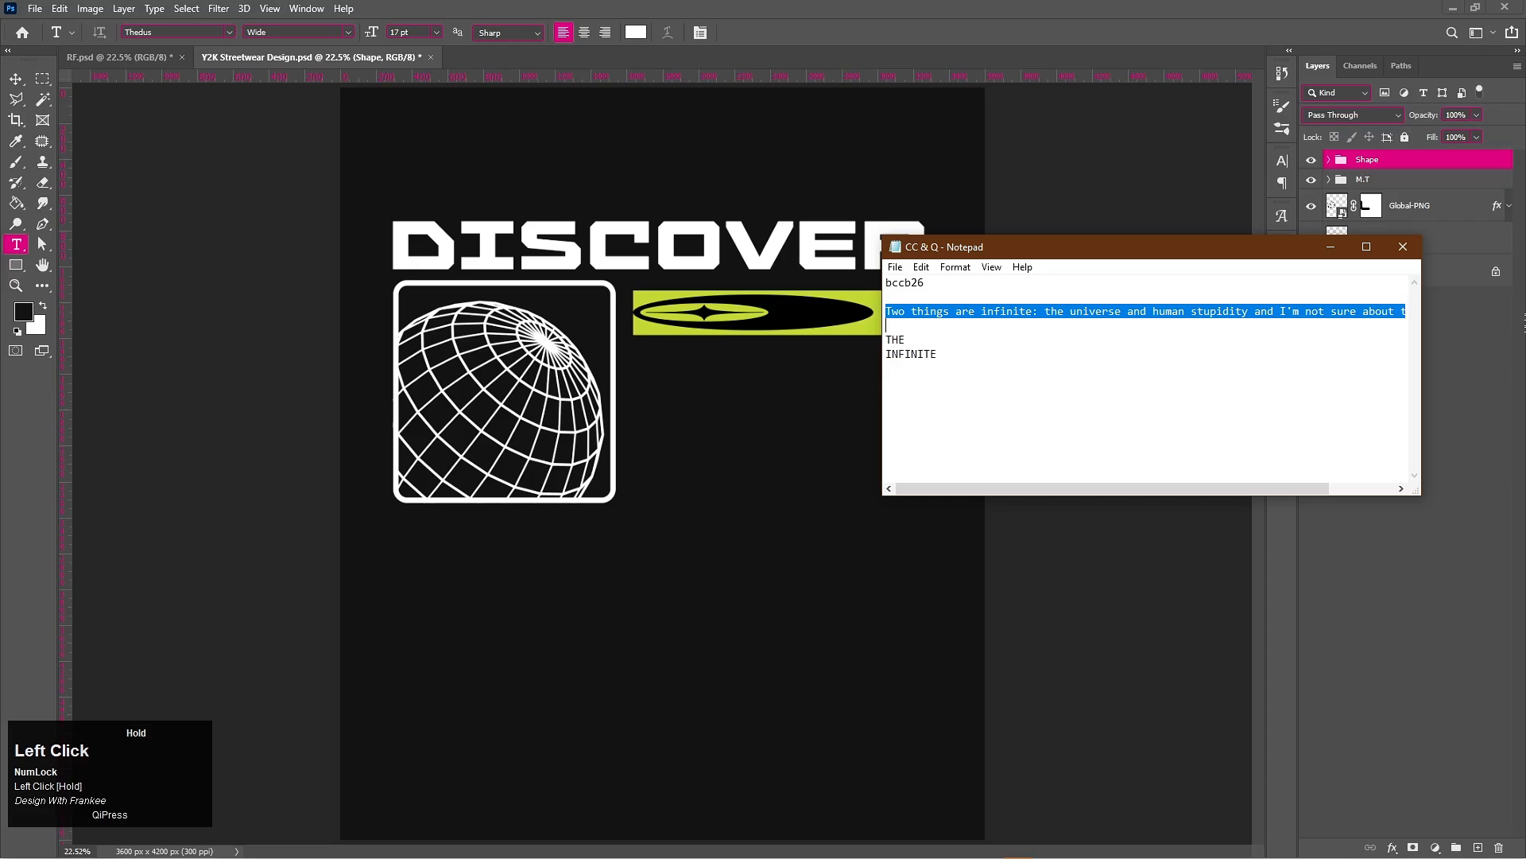
left_click_drag(1451, 323, 1430, 311)
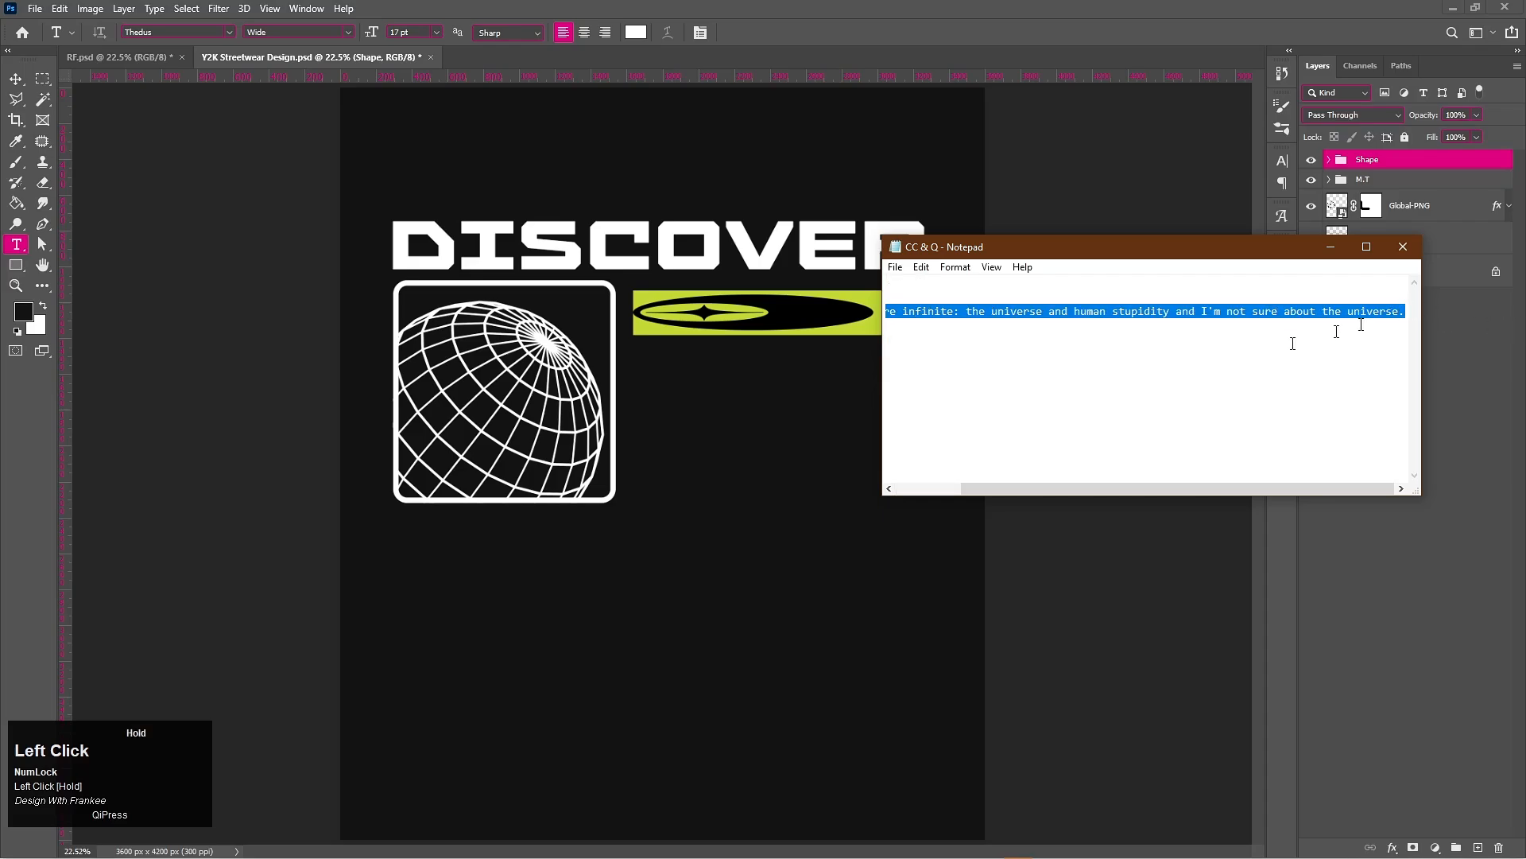
key("ctrl+c")
left_click(1330, 246)
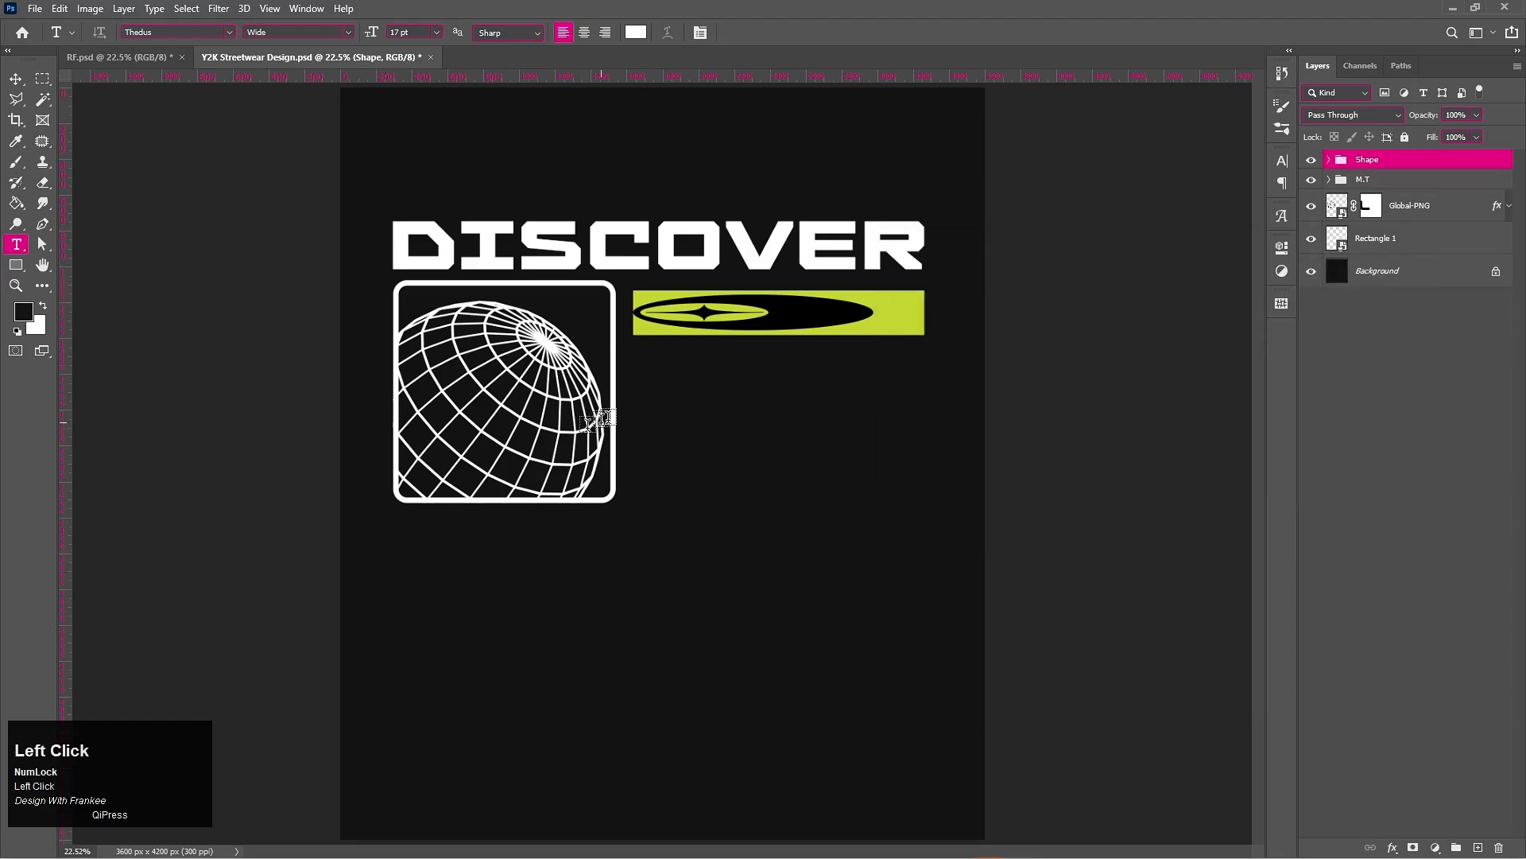
left_click_drag(636, 354, 923, 406)
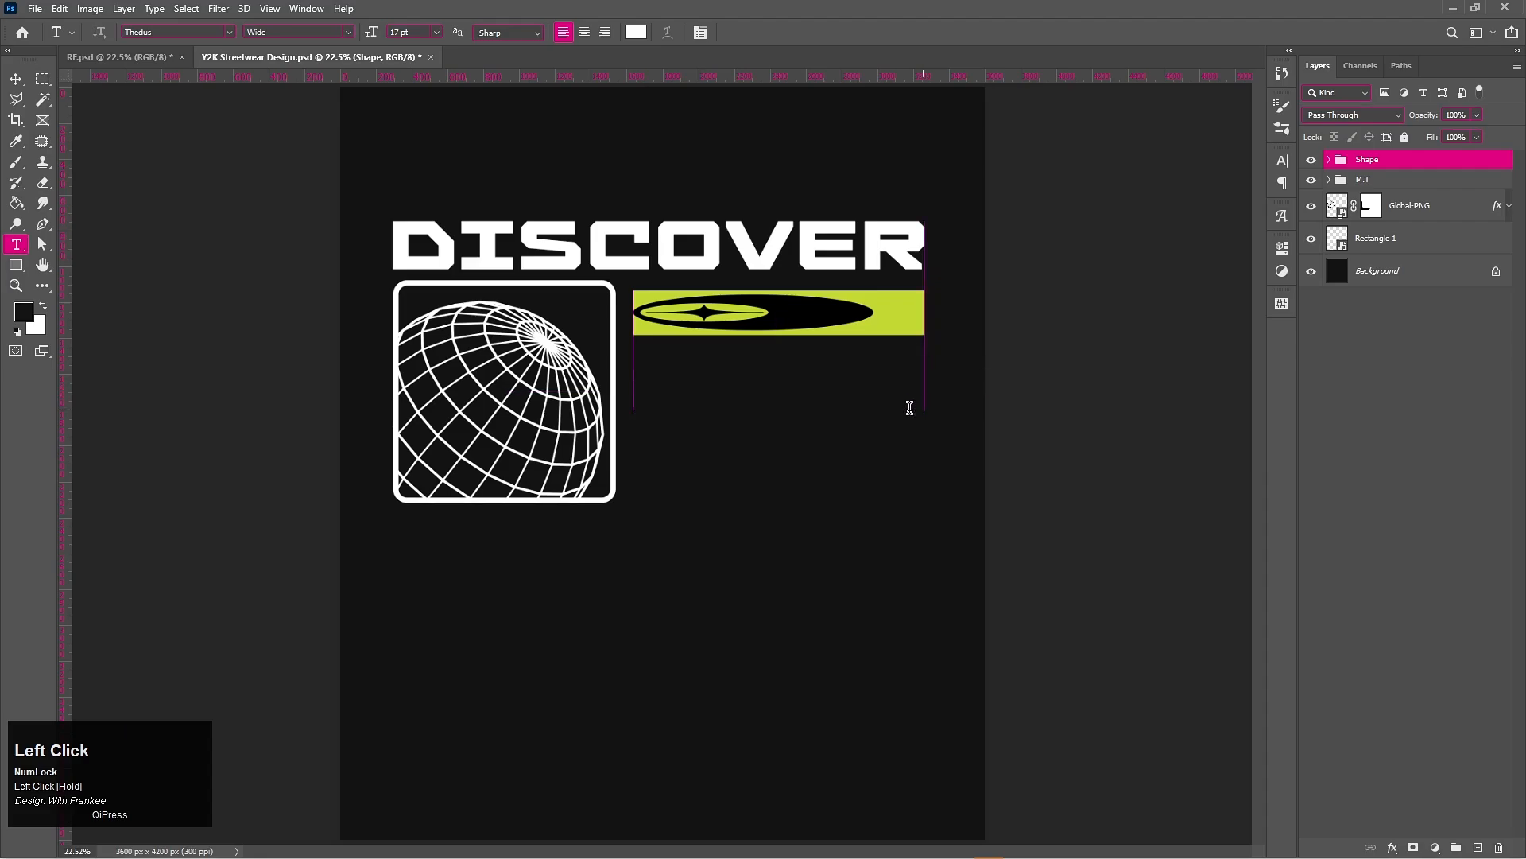
key("ctrl+v")
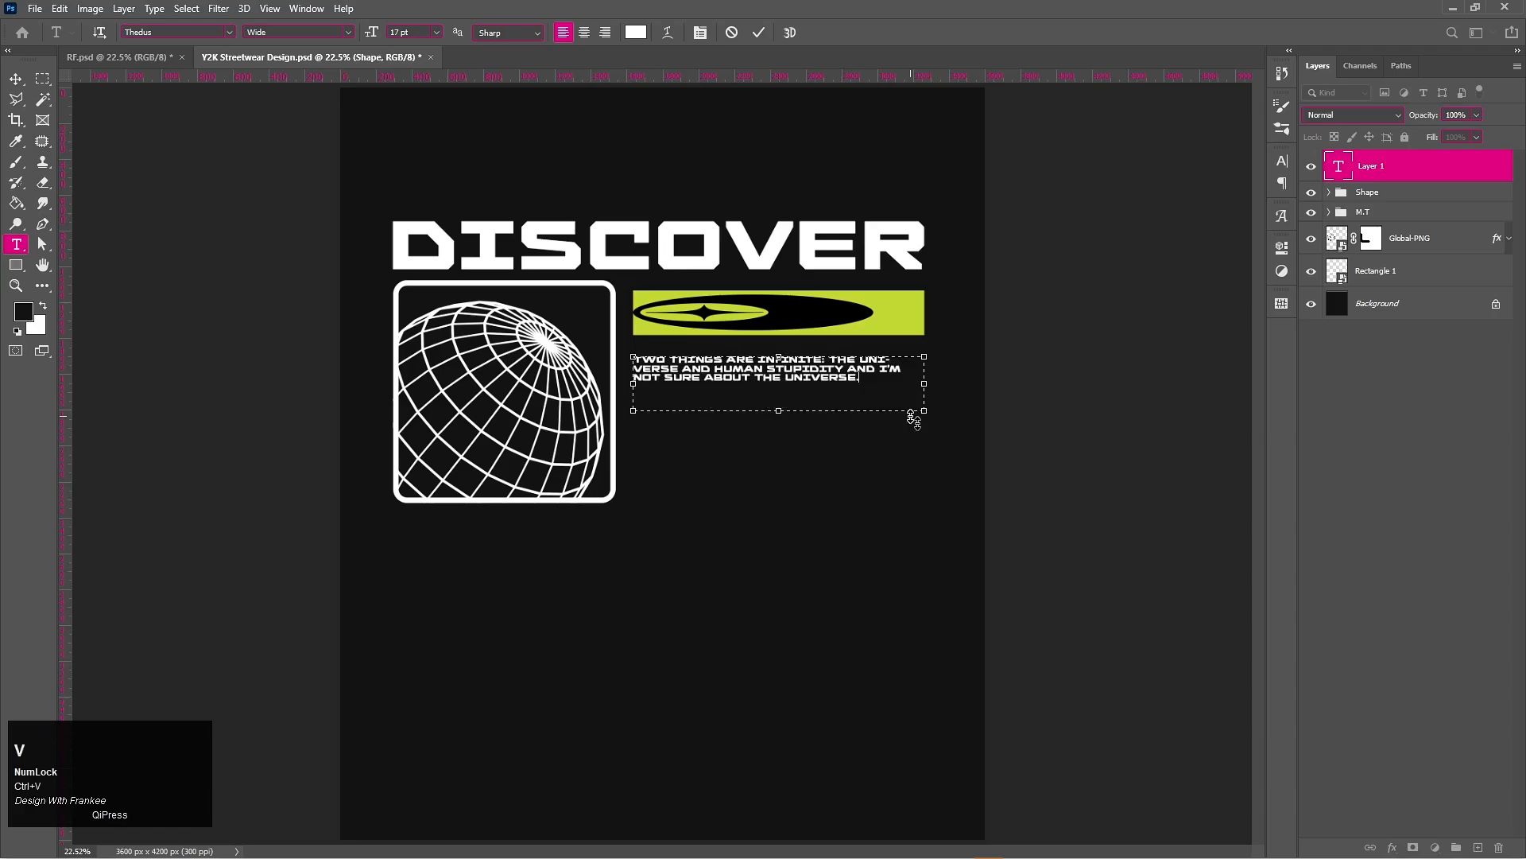
Set the whole quote's font size to 21 pt and its leading to 17 pt
key("ctrl+a")
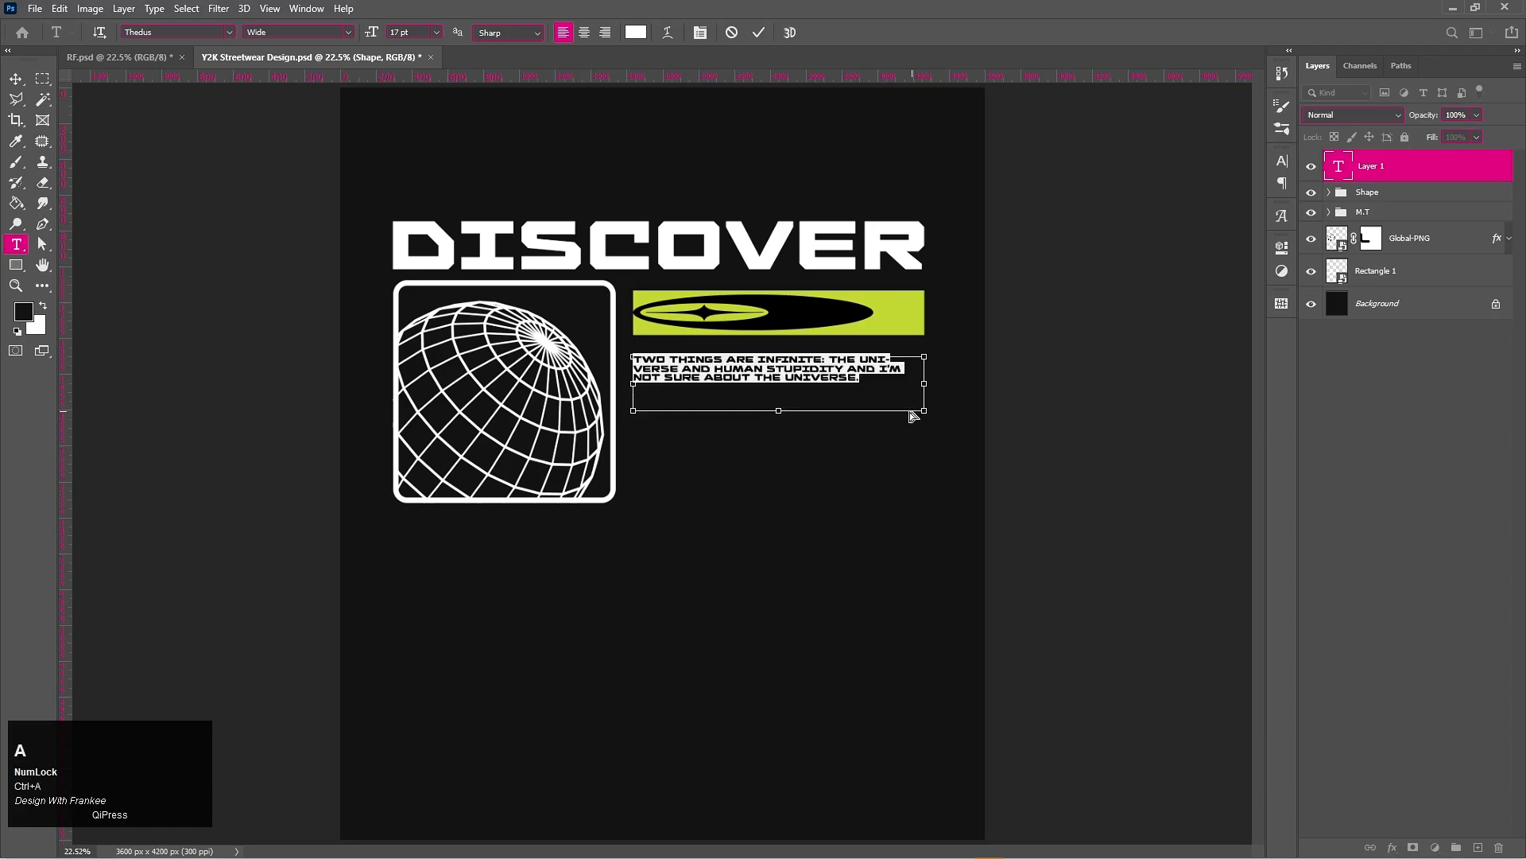
left_click(1280, 162)
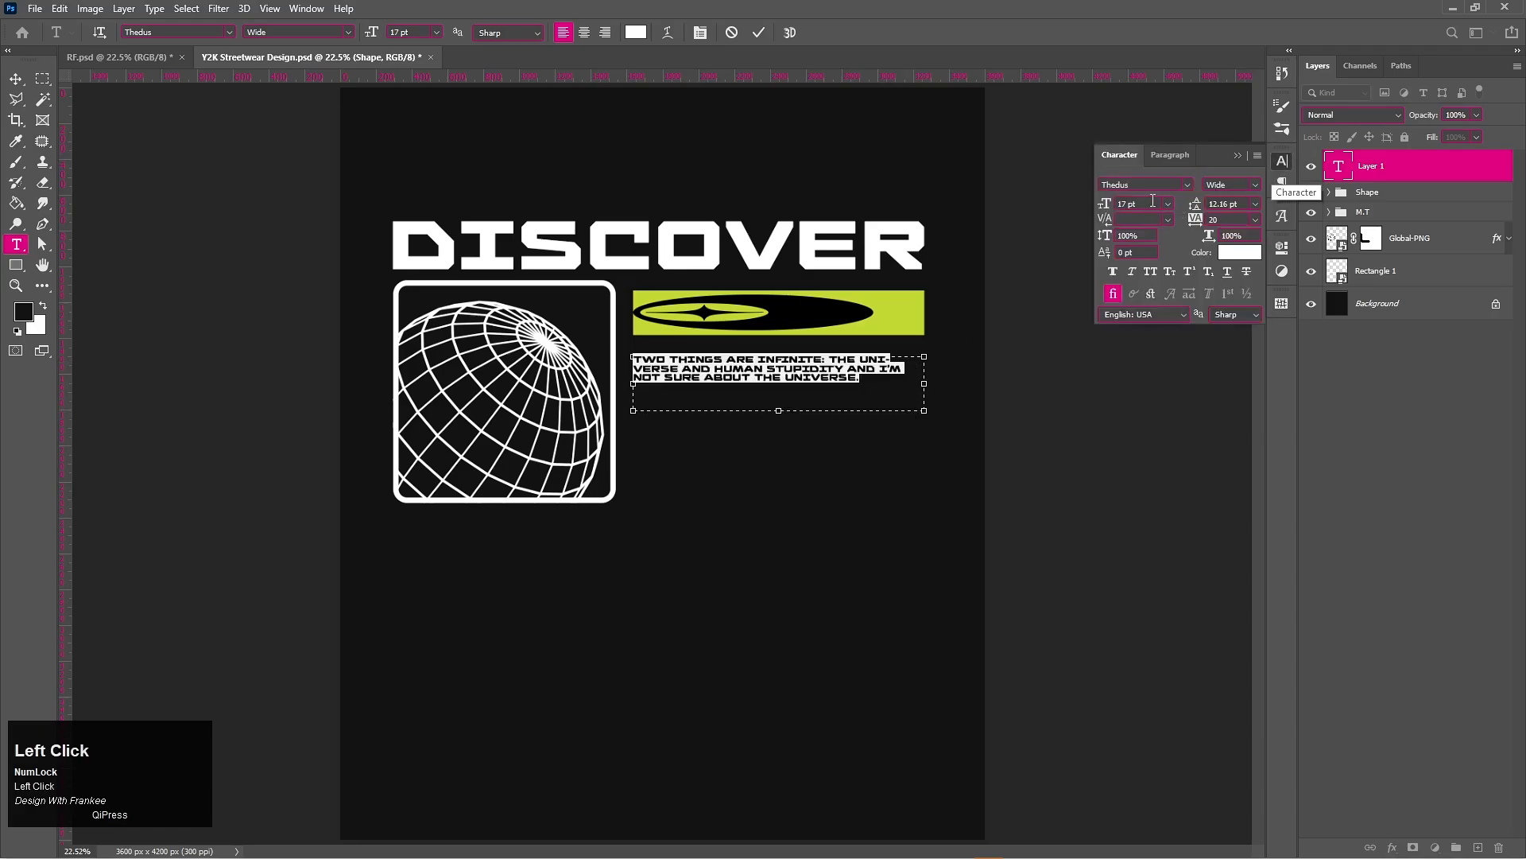
scroll(1153, 204, "up", 1)
scroll(1153, 204, "up", 2)
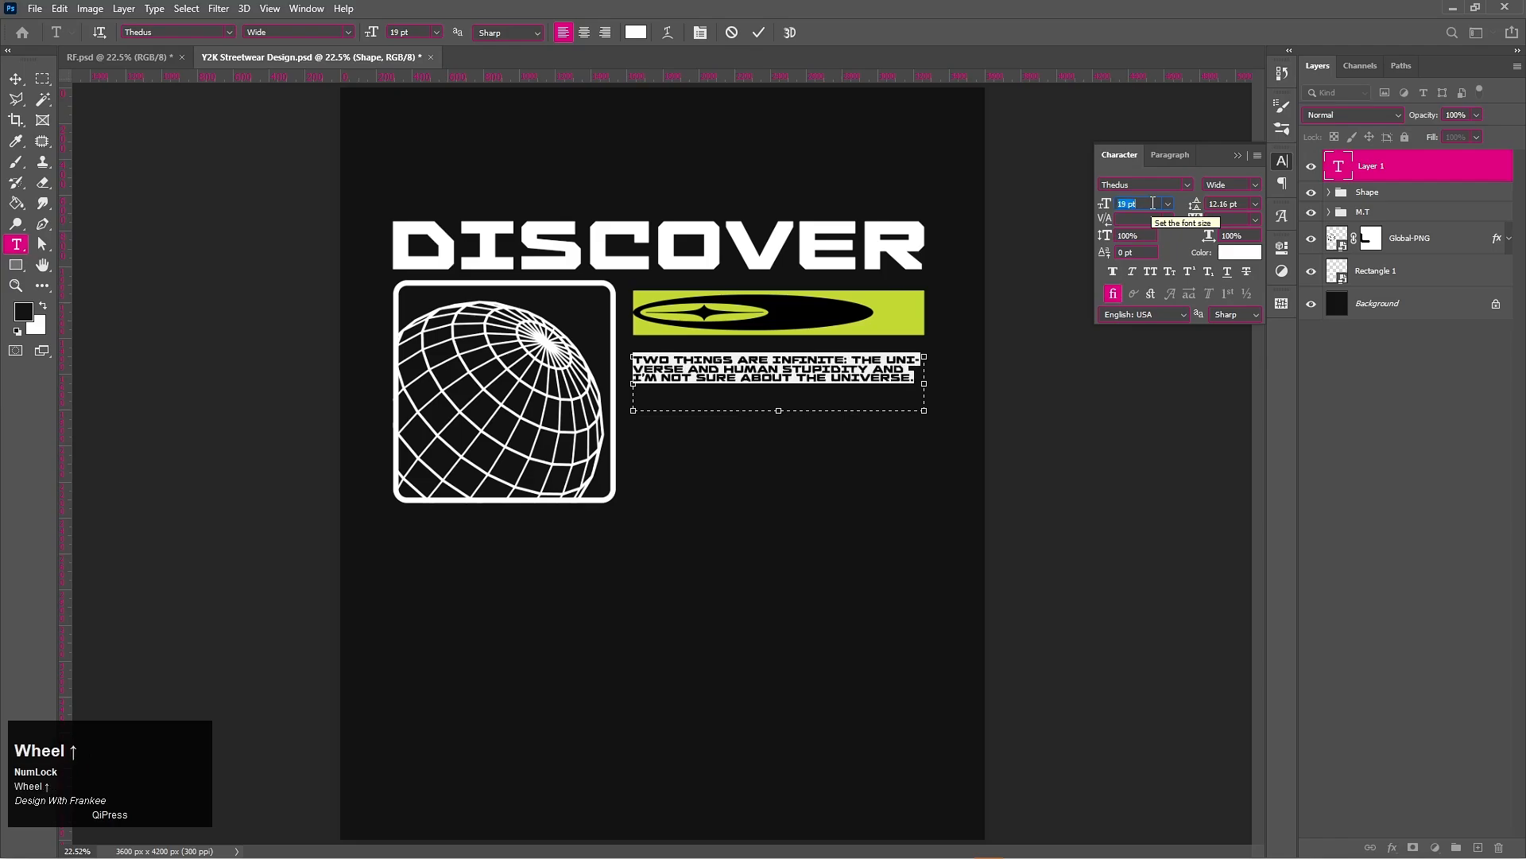
left_click(1241, 206)
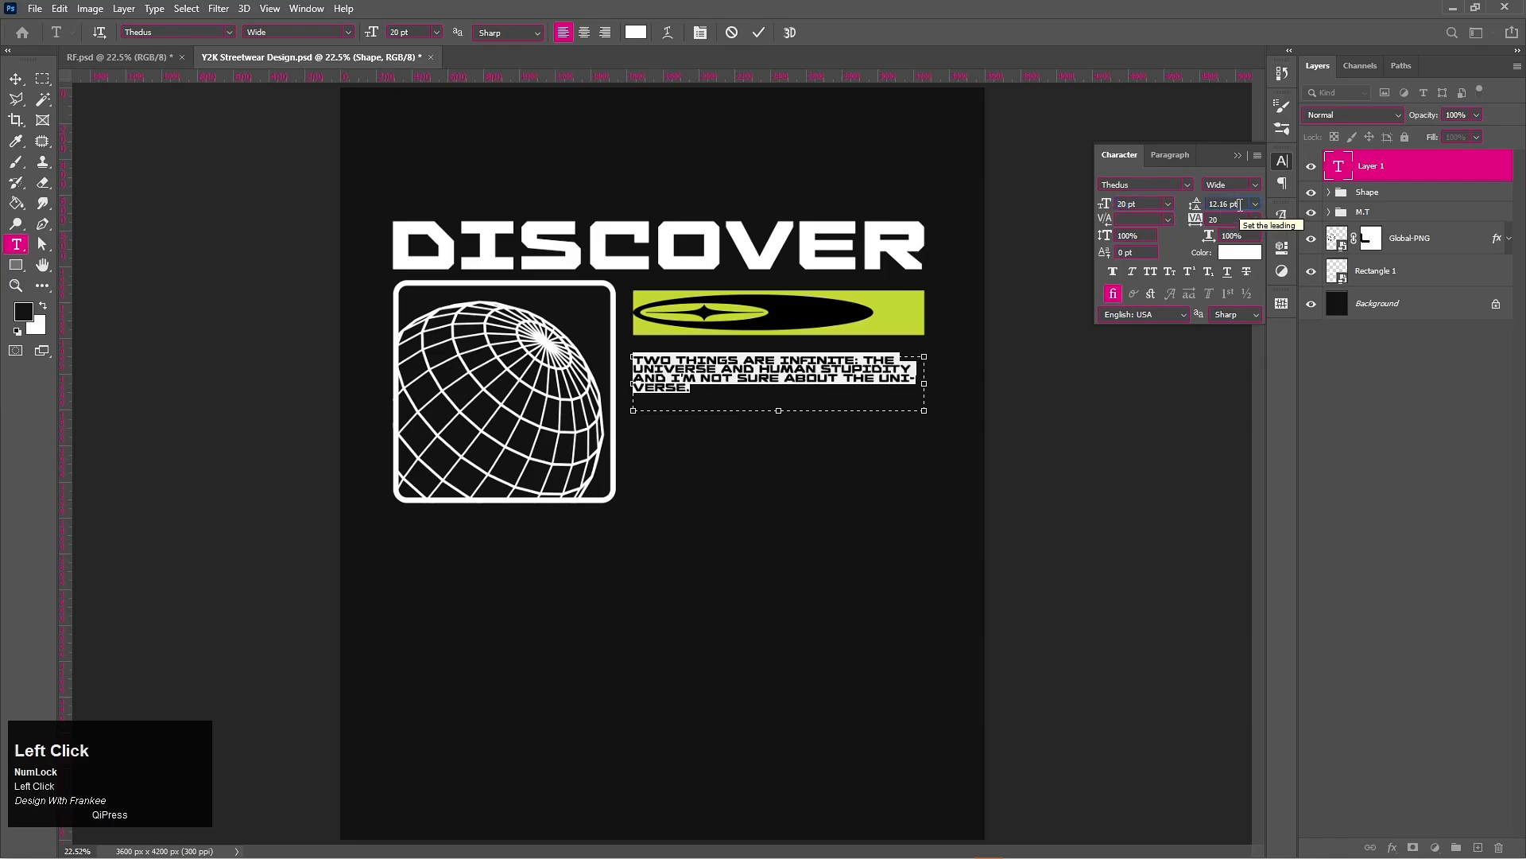
scroll(1240, 205, "up", 2)
scroll(1241, 205, "up", 1)
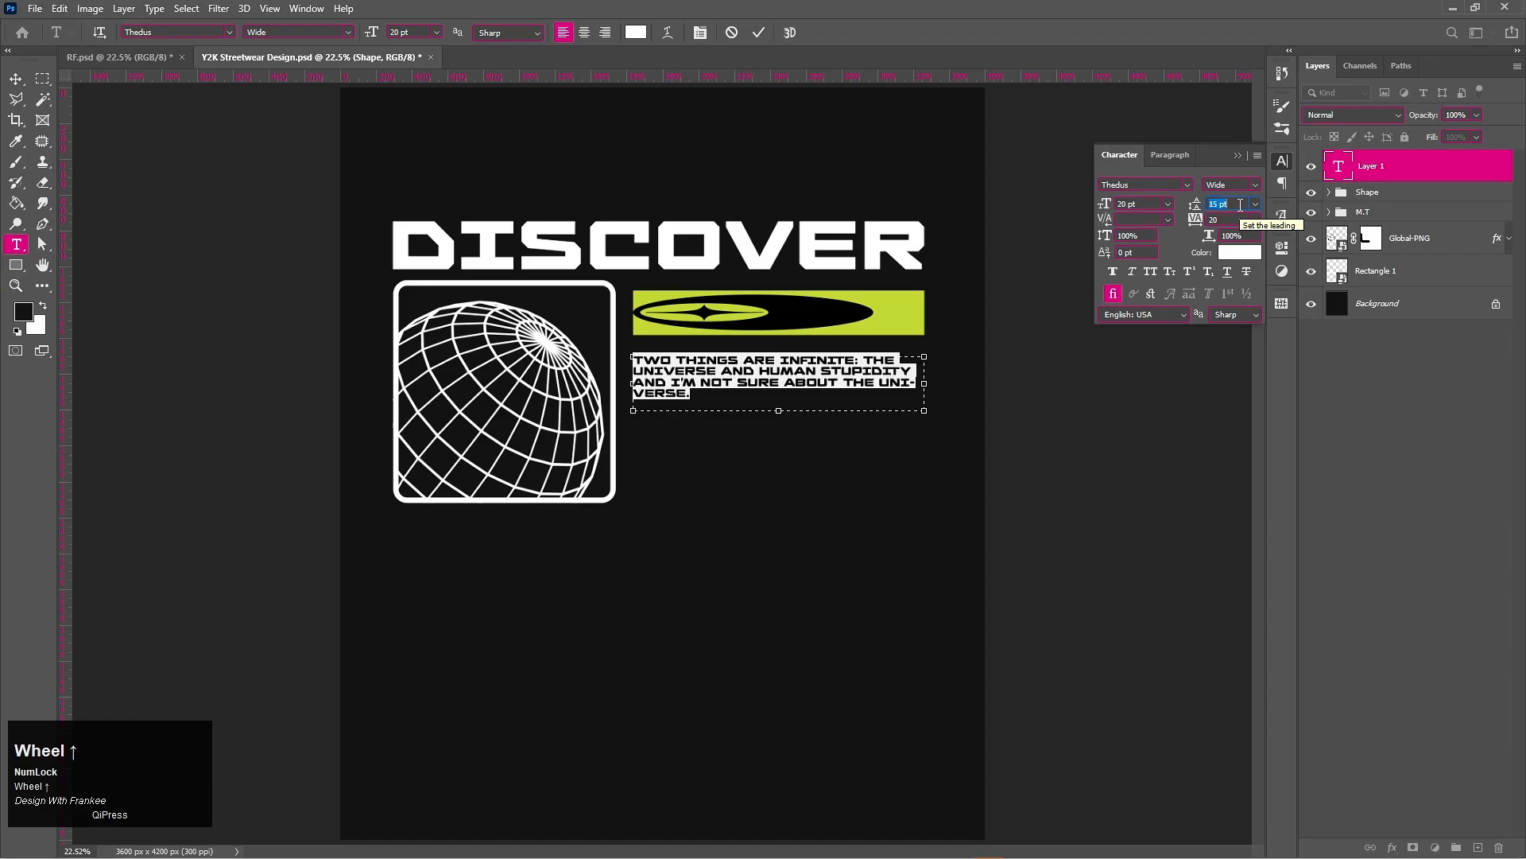
left_click(1148, 205)
scroll(1148, 207, "up", 1)
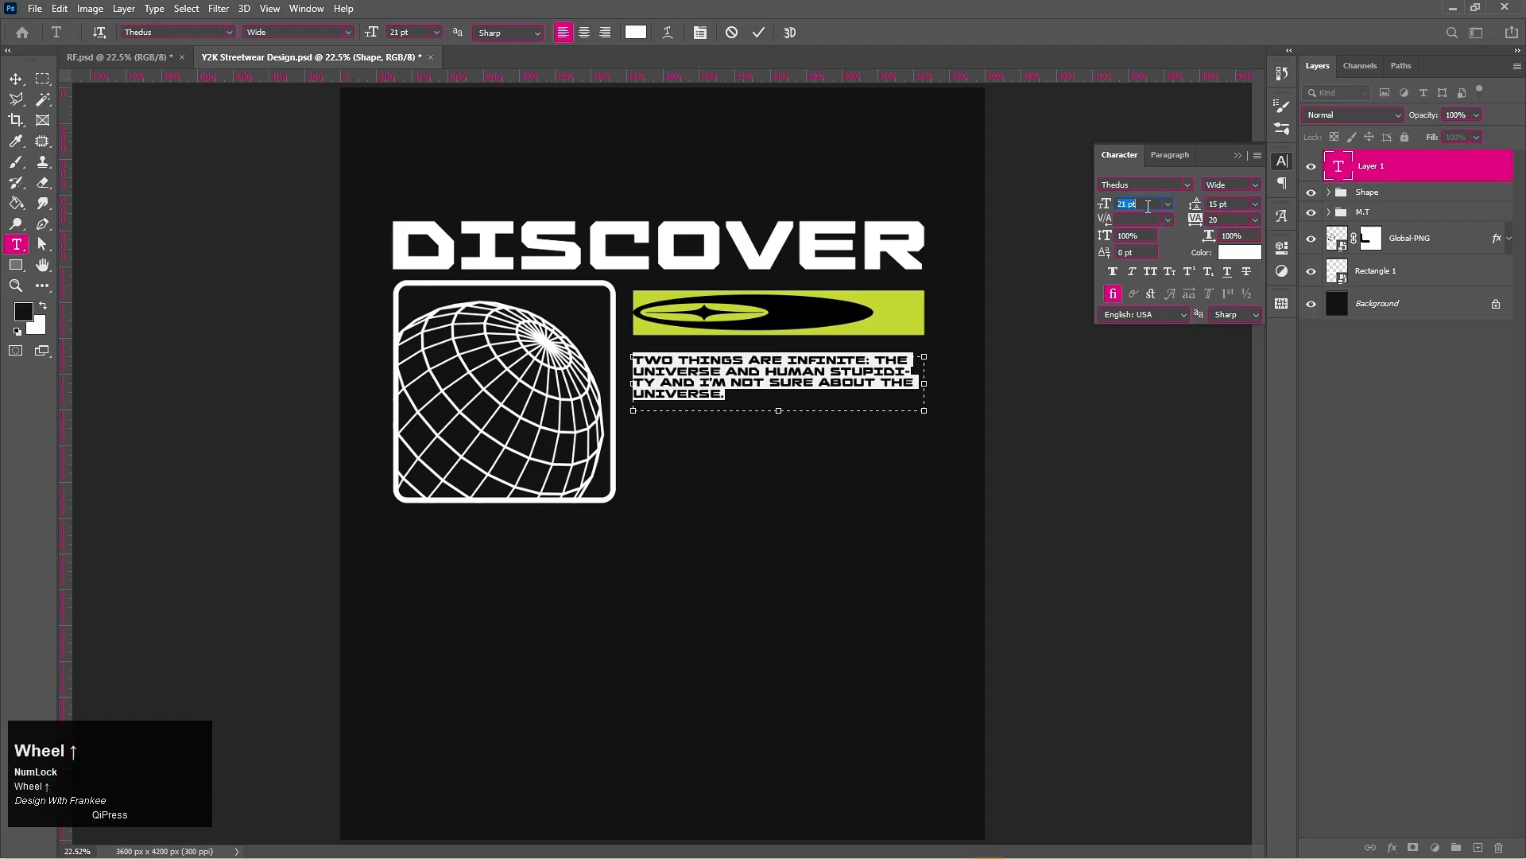
left_click(1233, 203)
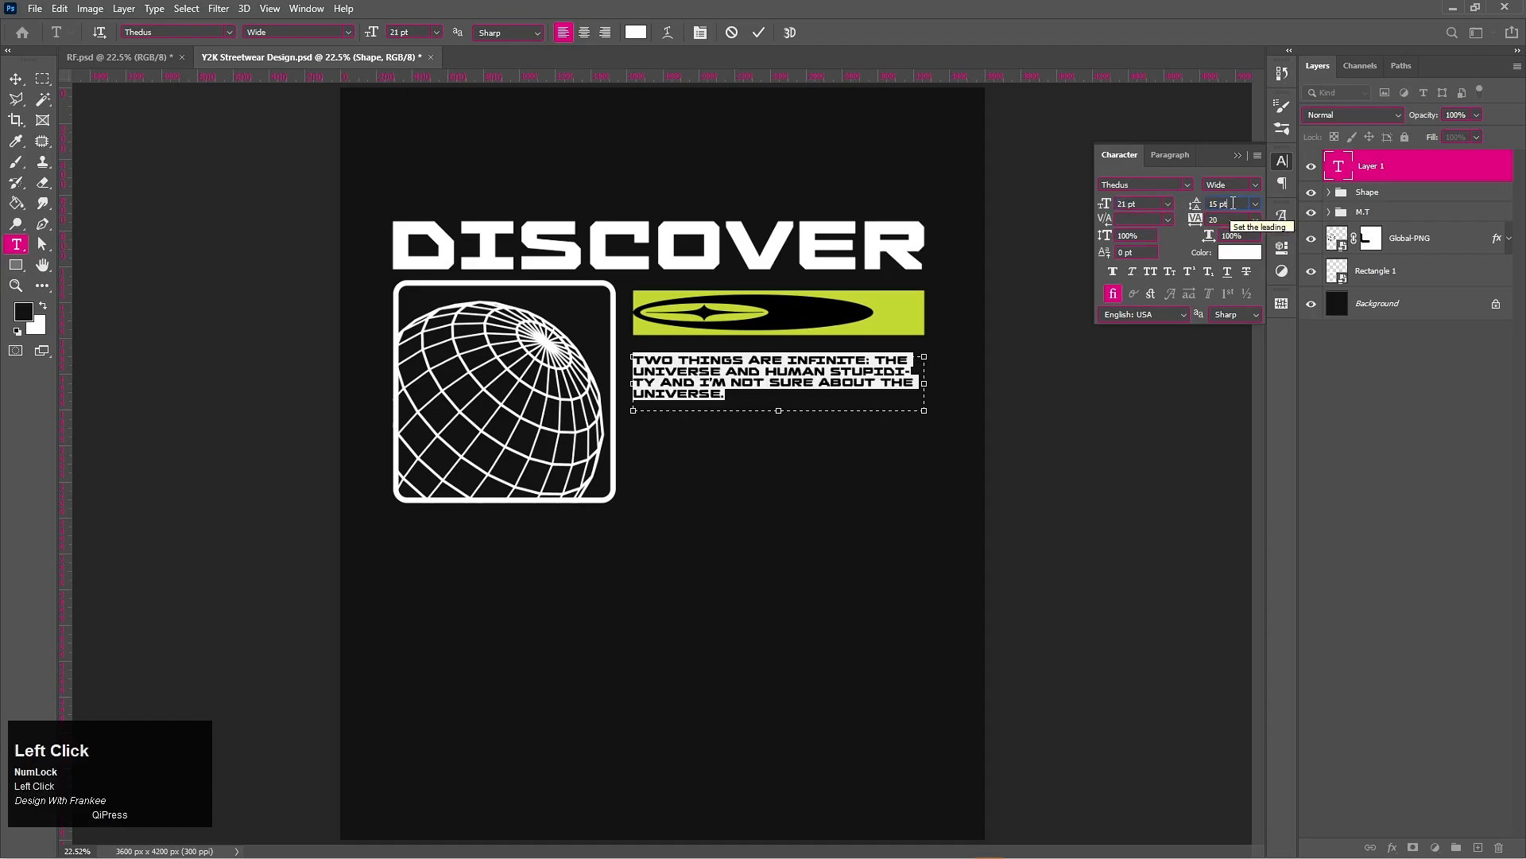
scroll(1233, 203, "up", 1)
scroll(1233, 204, "up", 1)
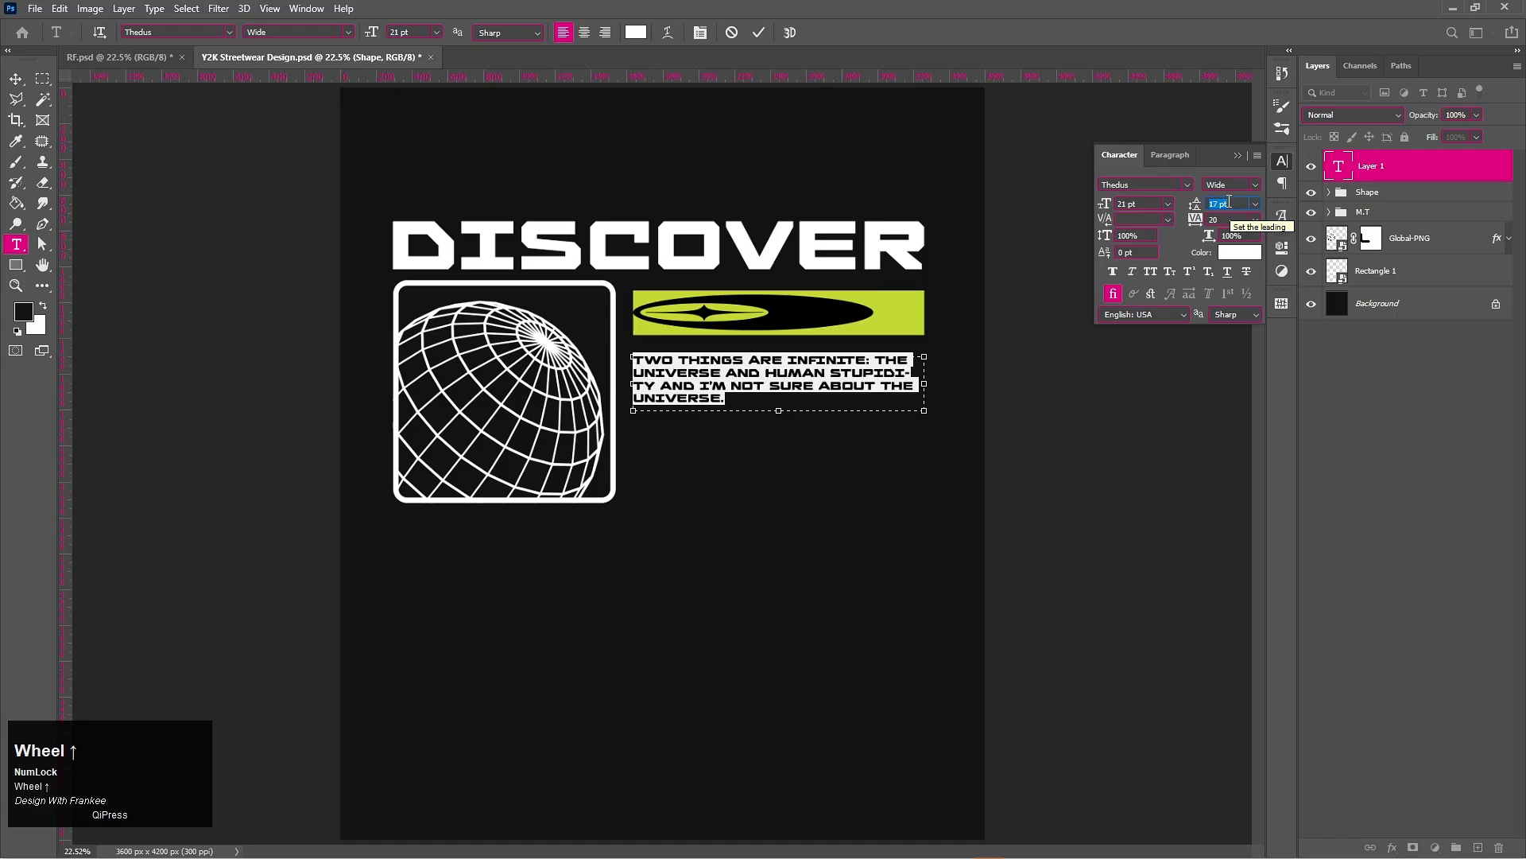
Try justifying the quote with its last line left and centred, and return it to left alignment
left_click(1169, 155)
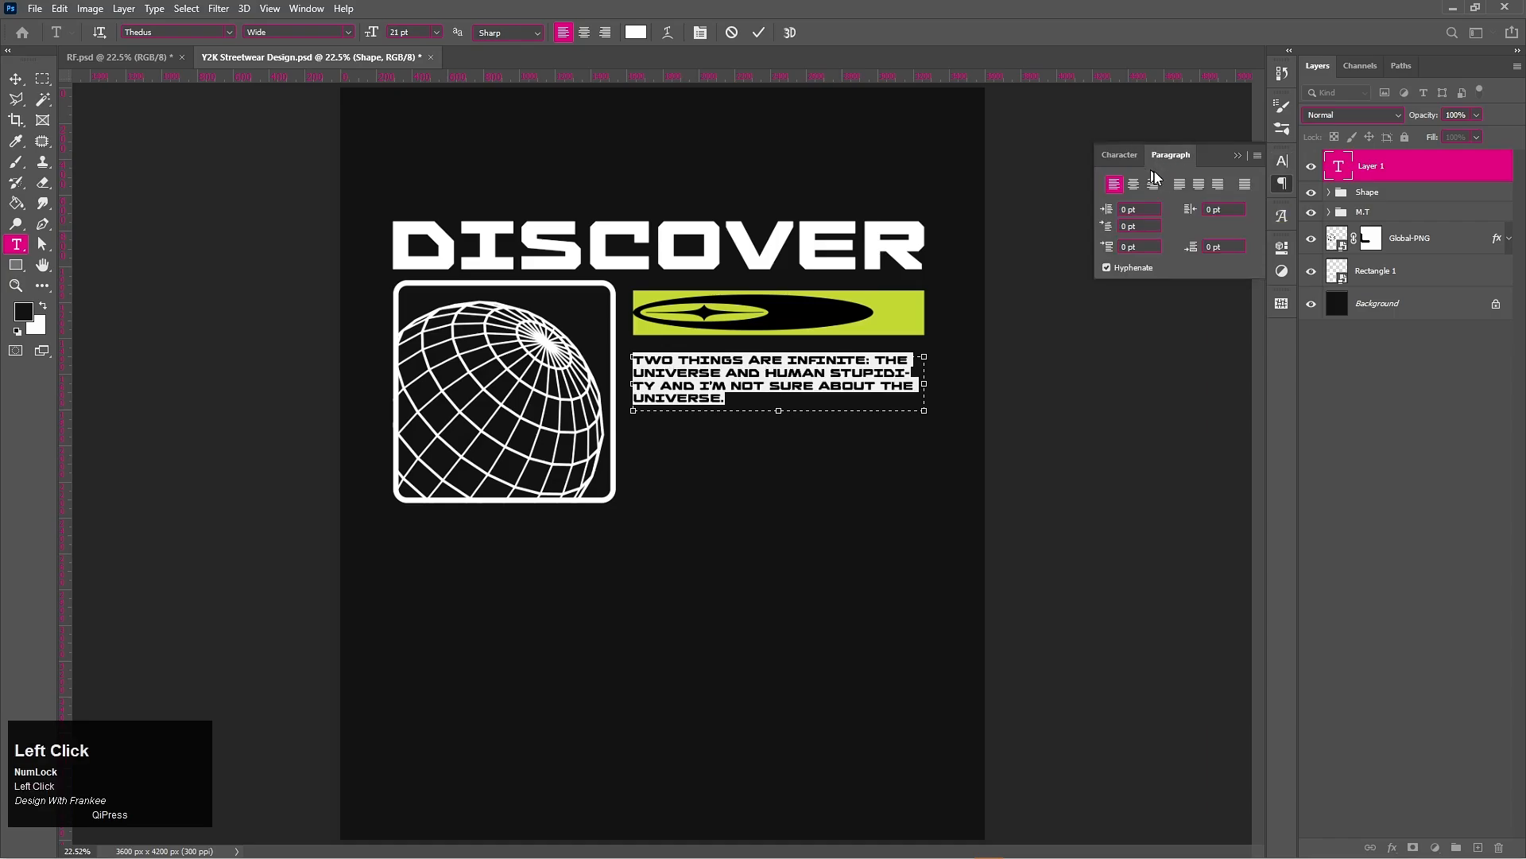
left_click(1181, 184)
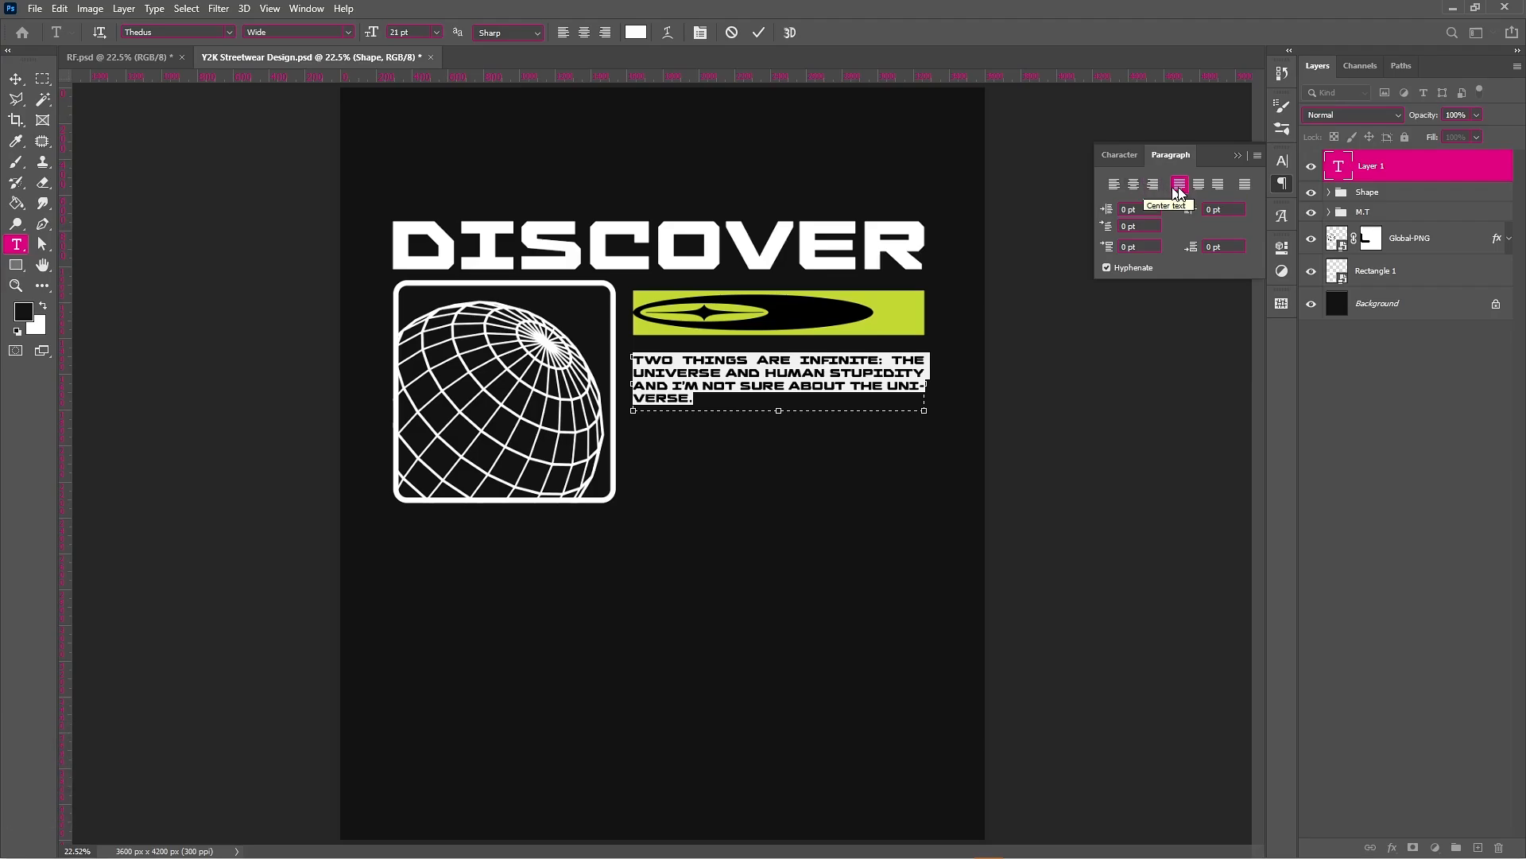
left_click(1199, 184)
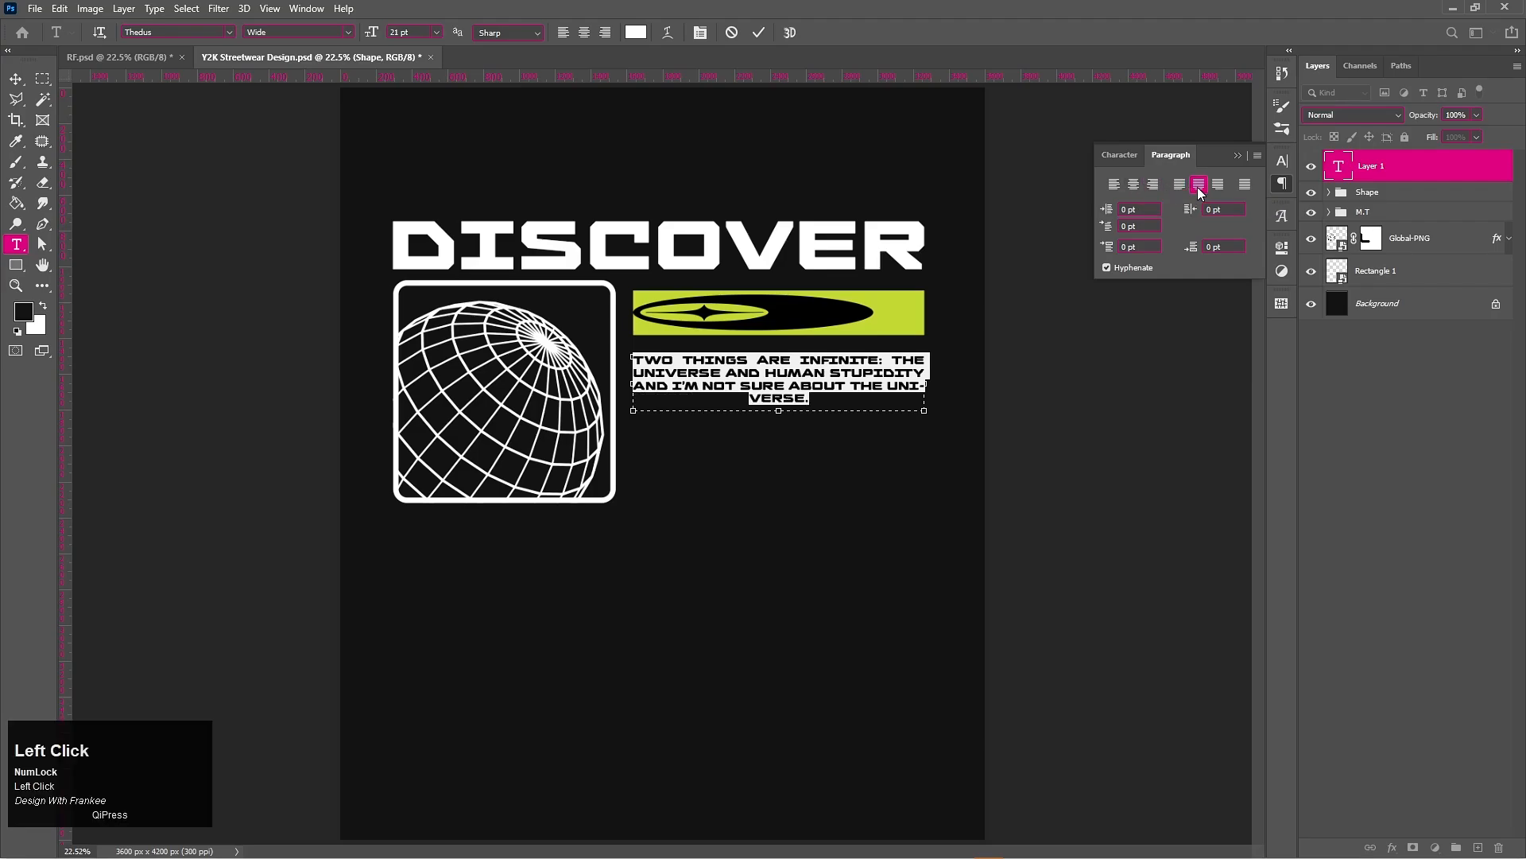
left_click(1115, 185)
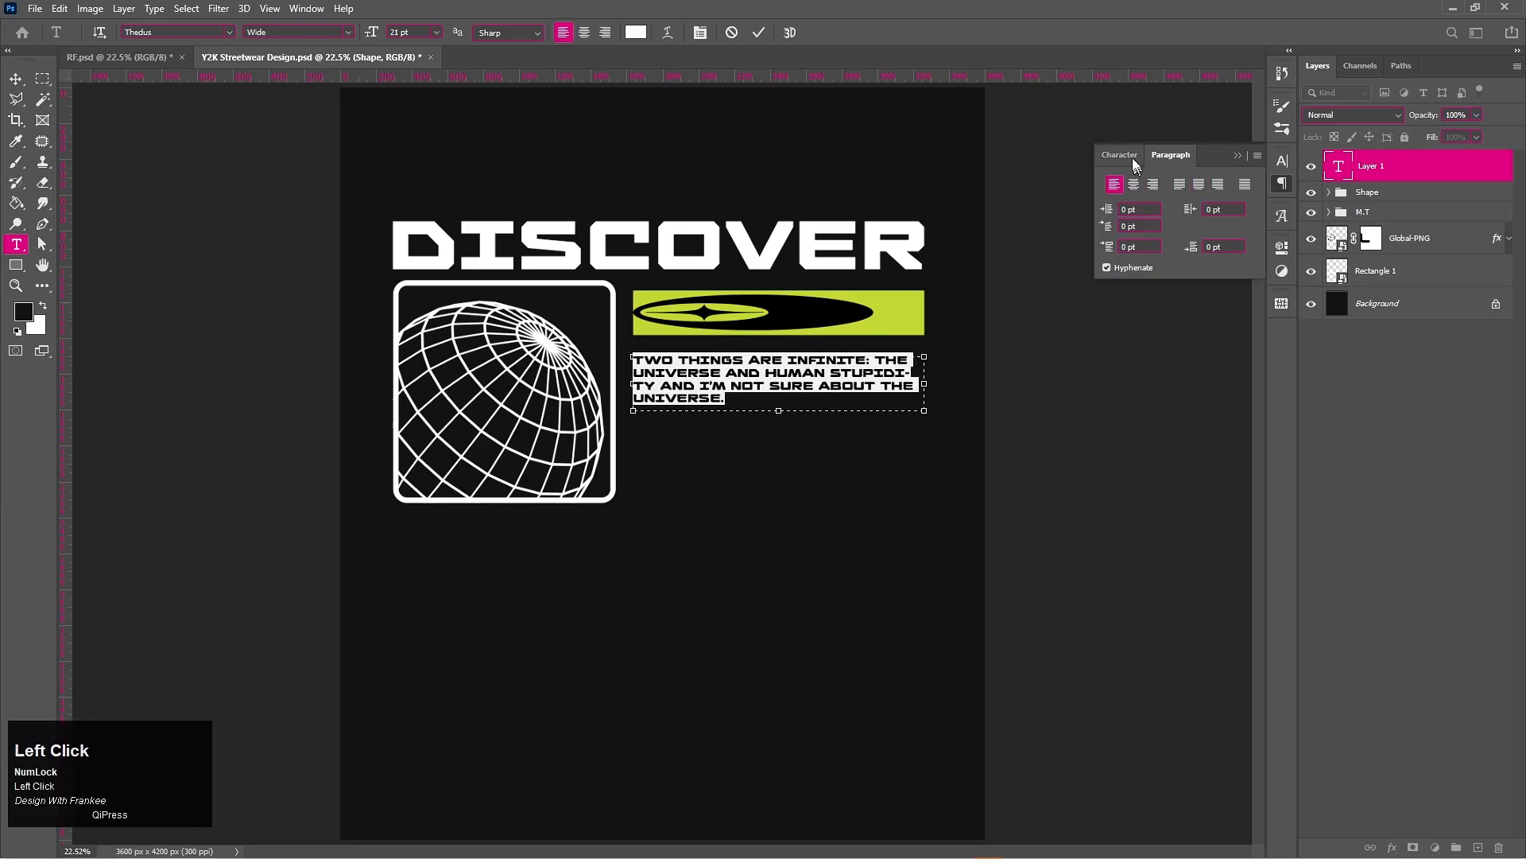
Reduce the quote's font size to 19 pt and close the character settings
left_click(1134, 158)
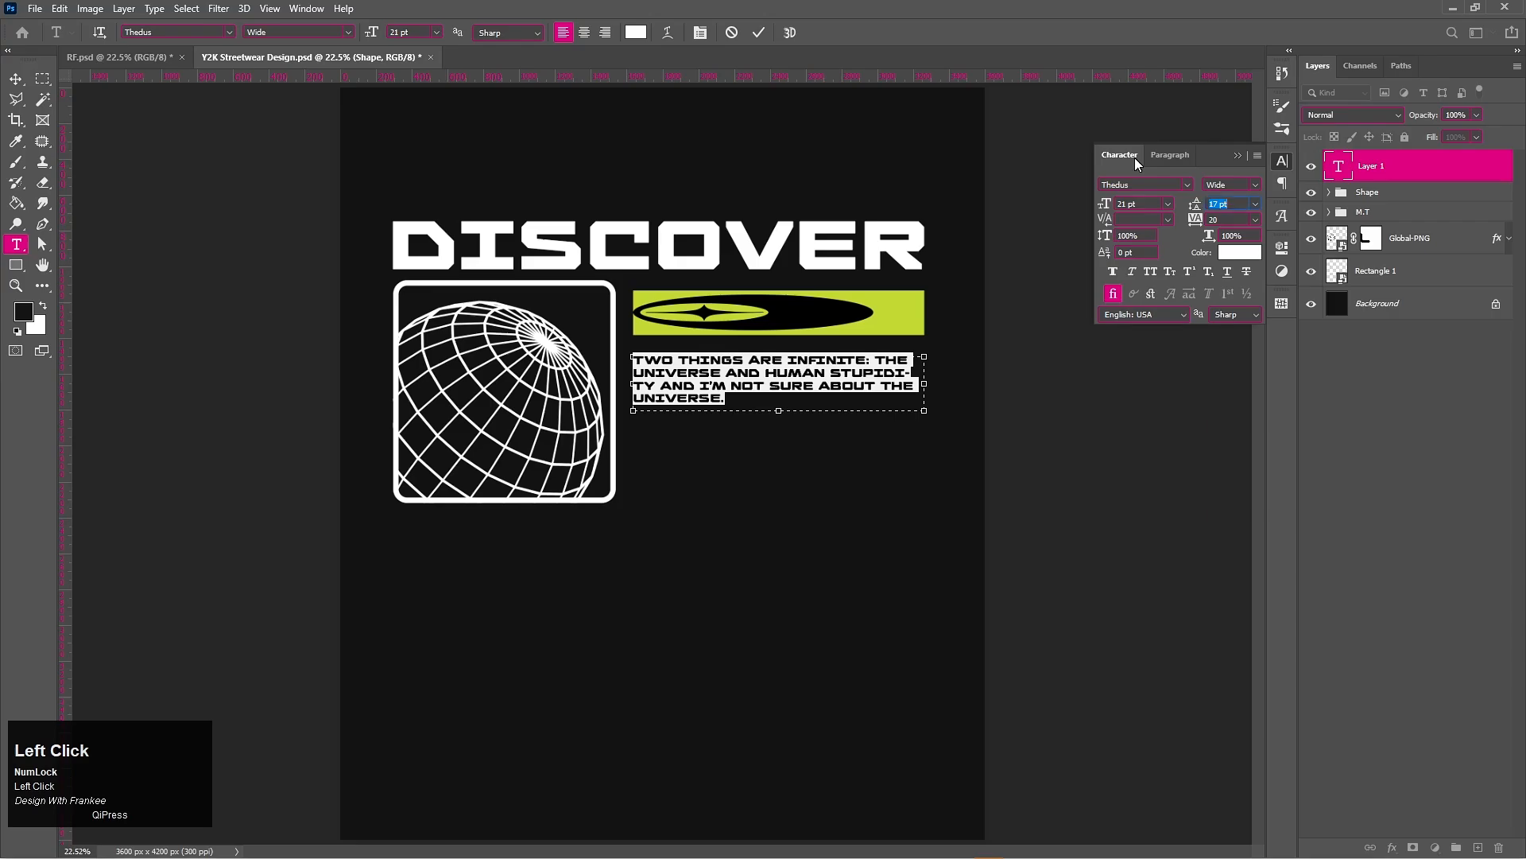
left_click(1151, 204)
scroll(1151, 201, "down", 1)
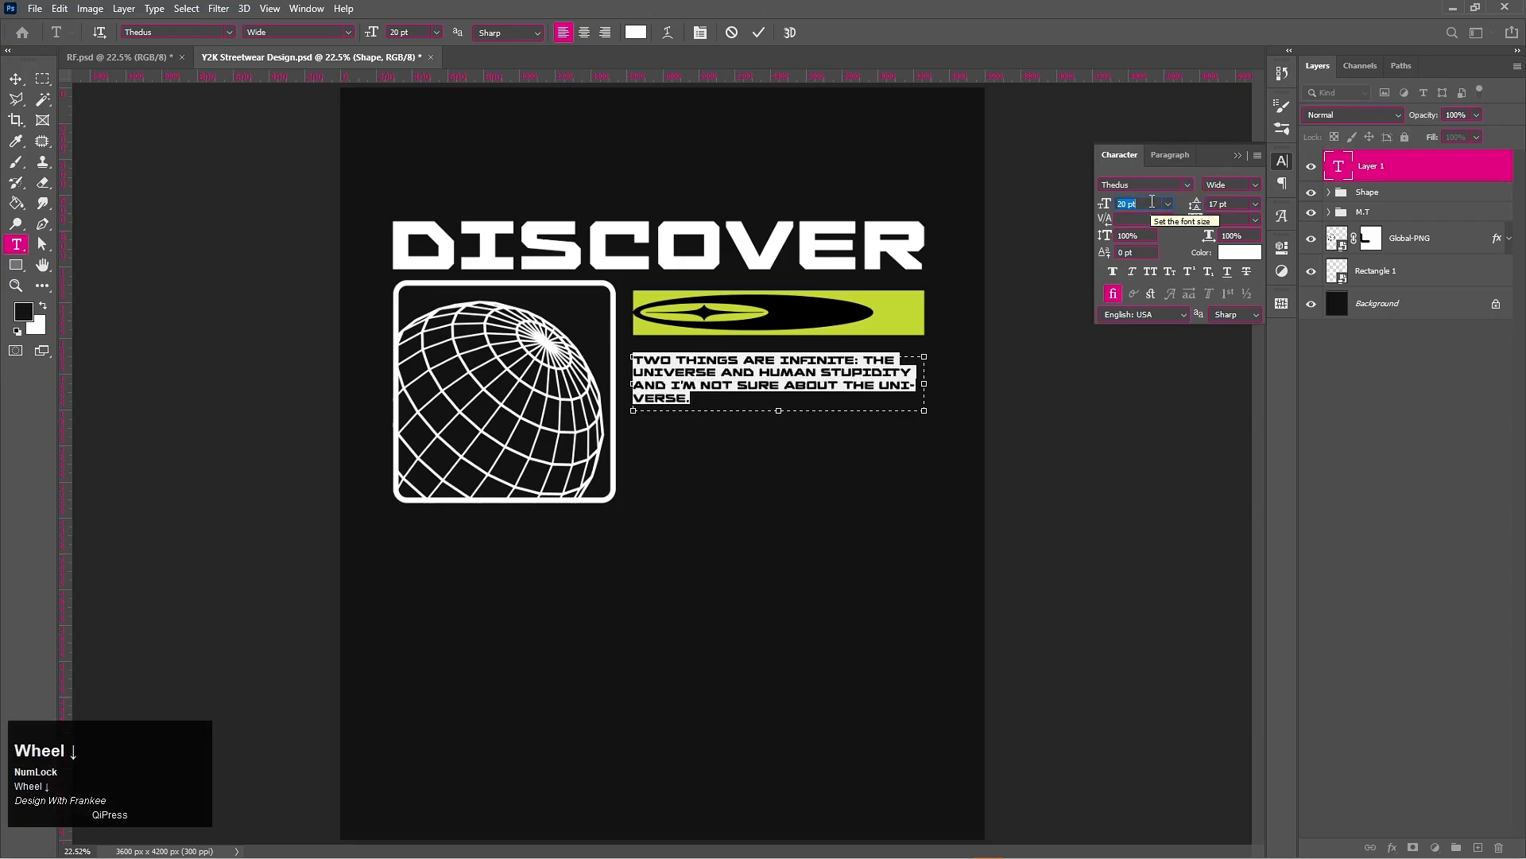
scroll(1151, 201, "down", 1)
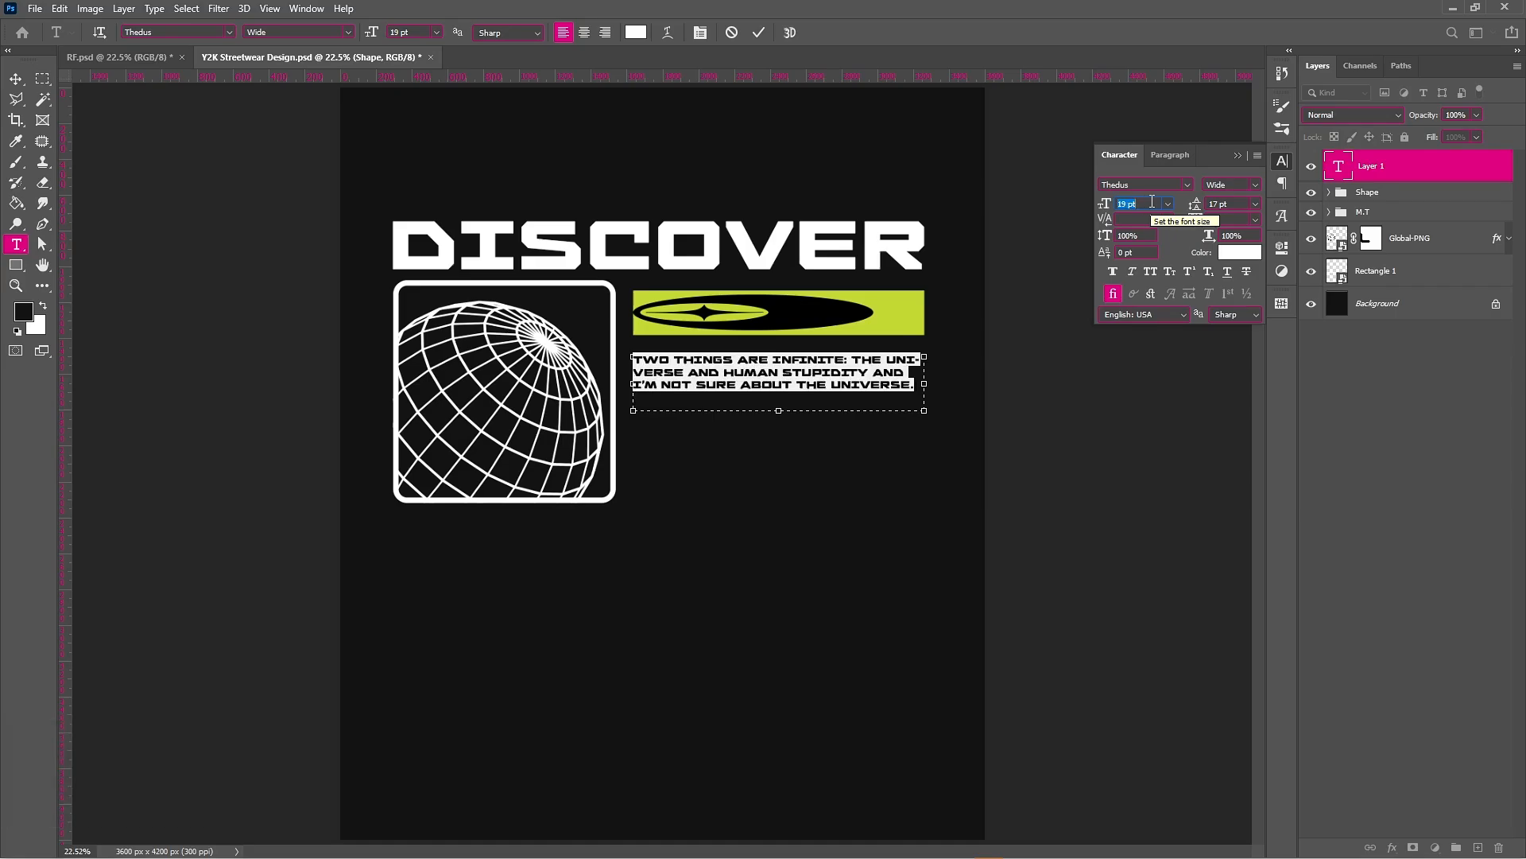
left_click(1236, 156)
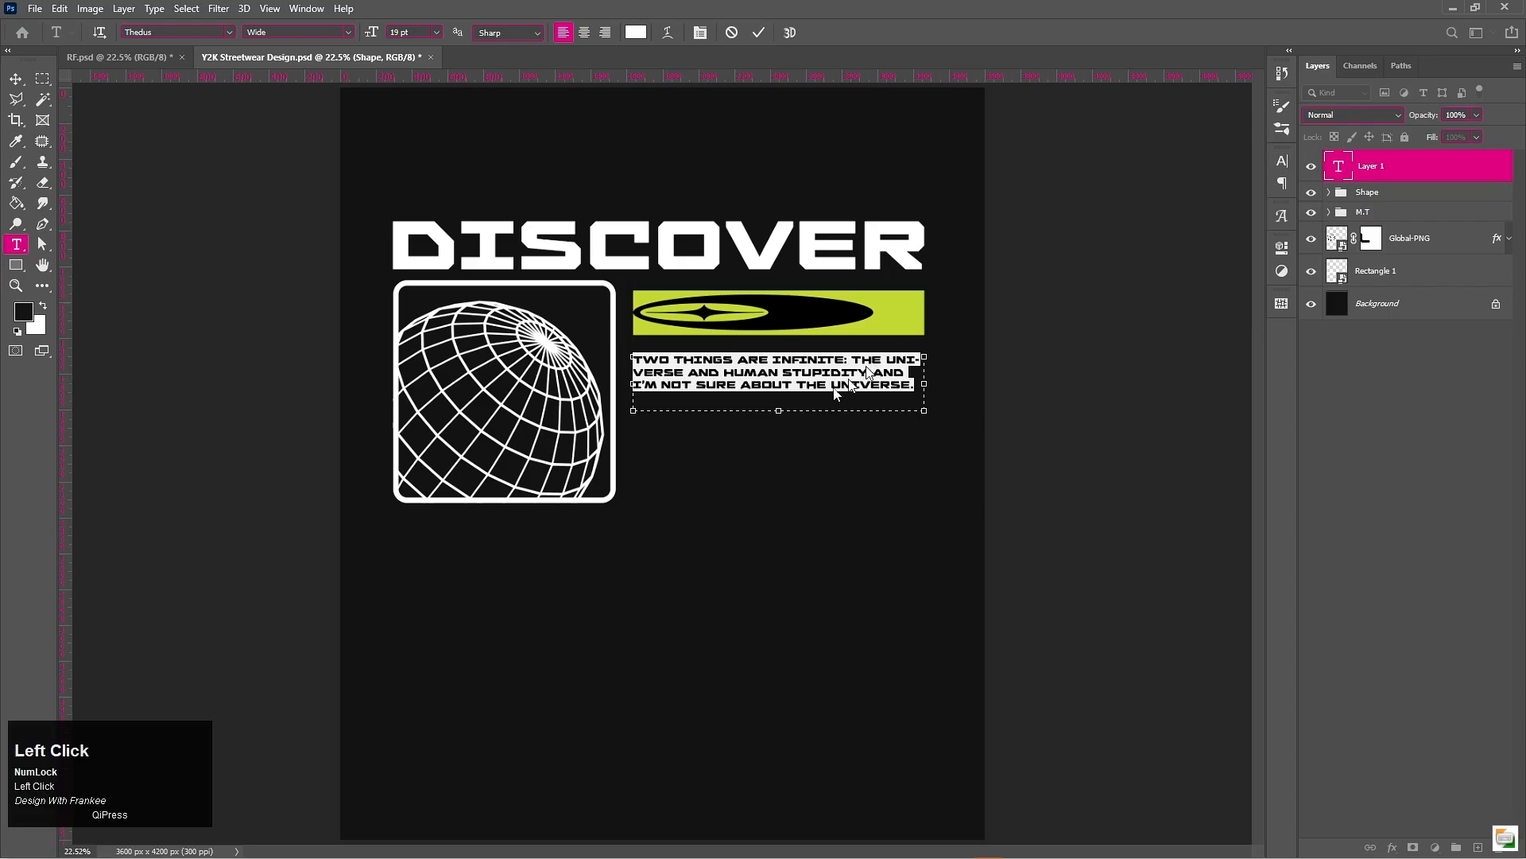
Shorten the quote's text box to fit its three lines, commit it, and fine-tune its position under the green bar
left_click_drag(778, 411, 784, 393)
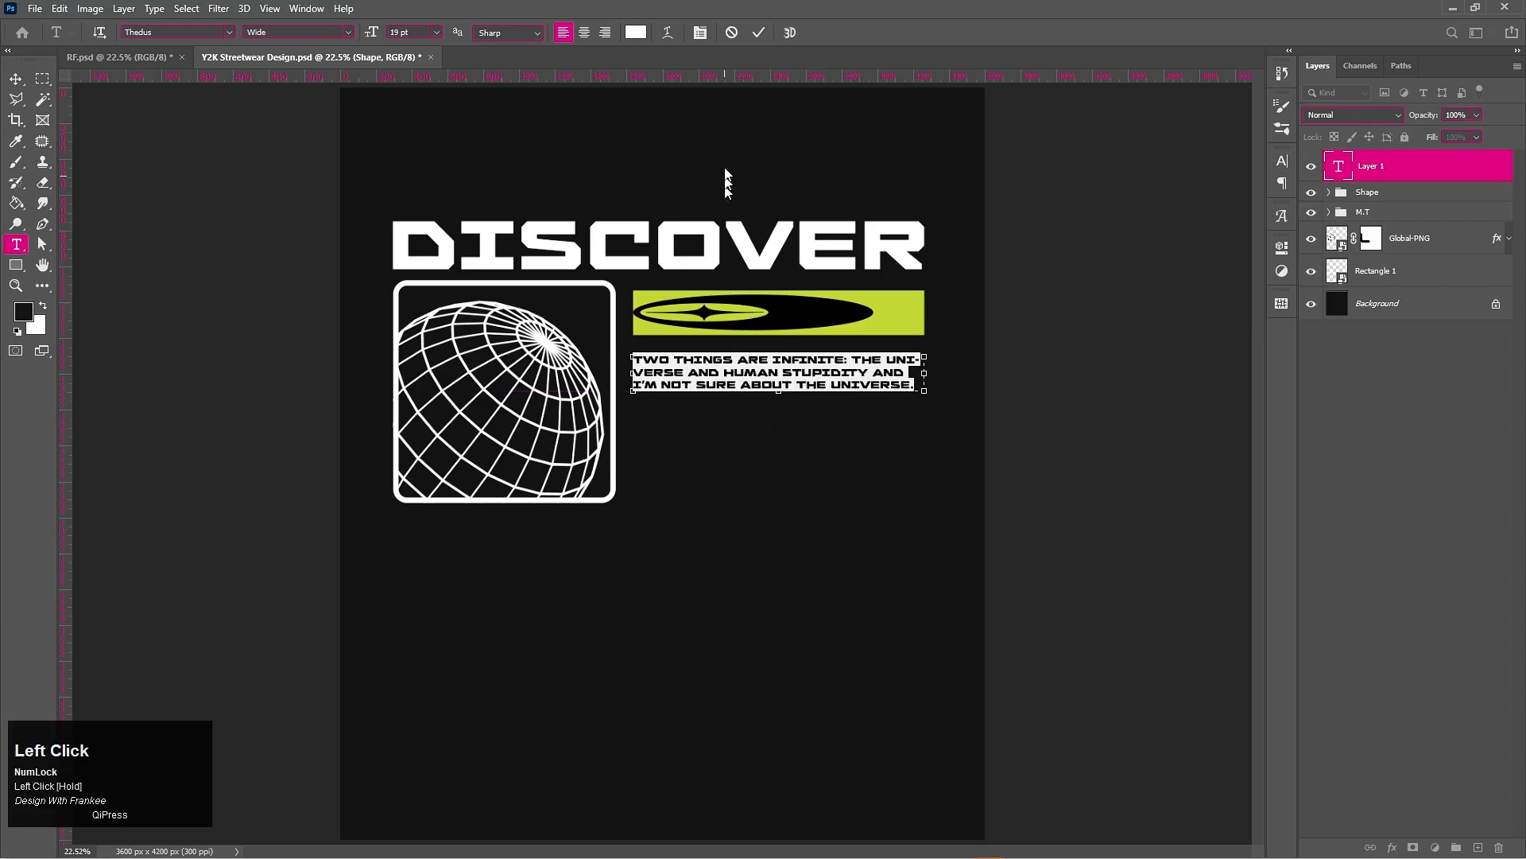
left_click(760, 33)
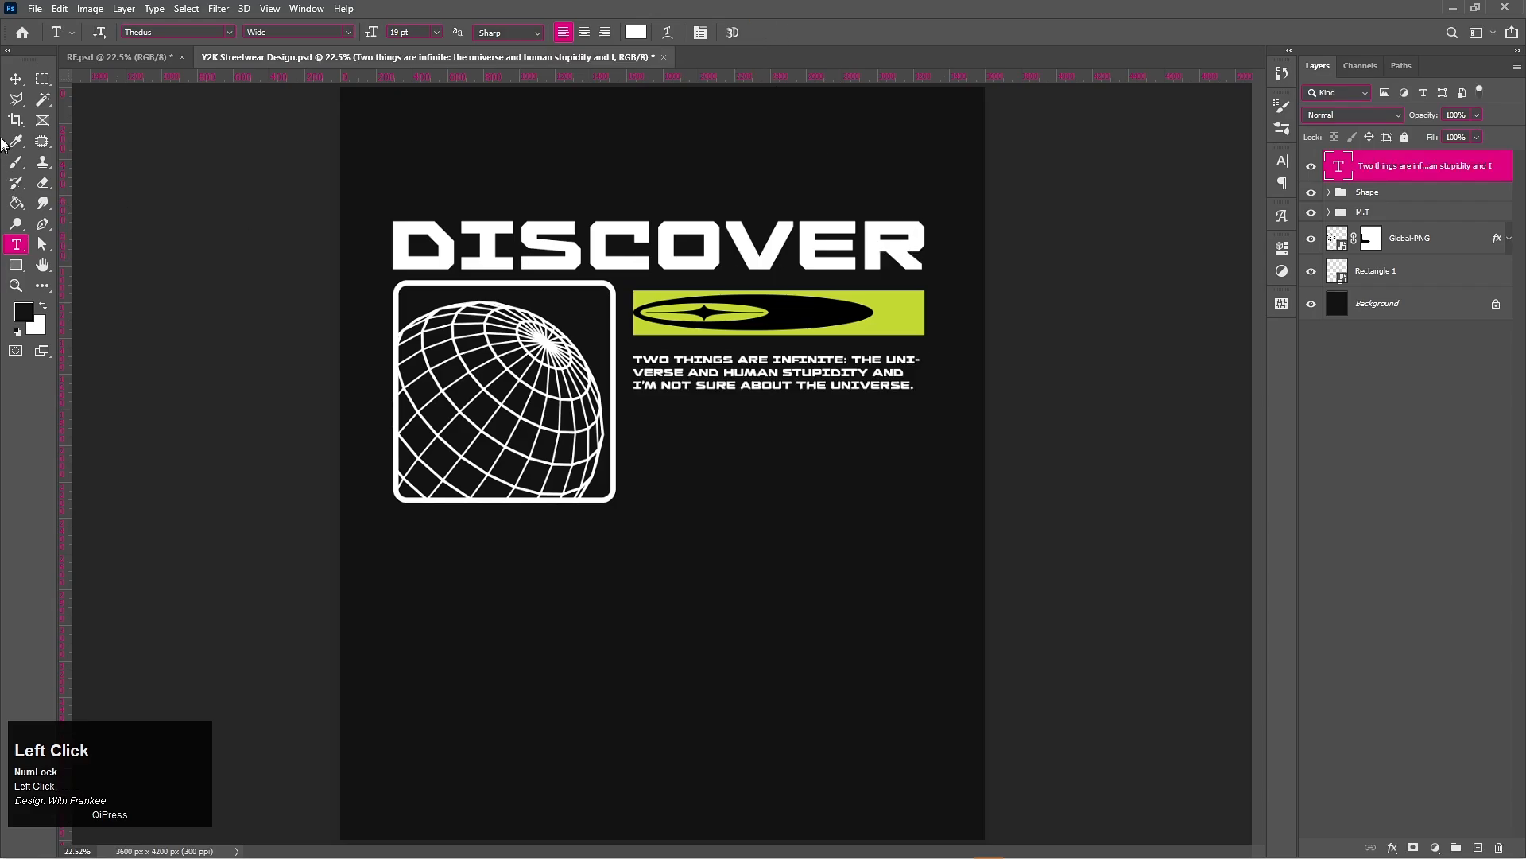
left_click(16, 79)
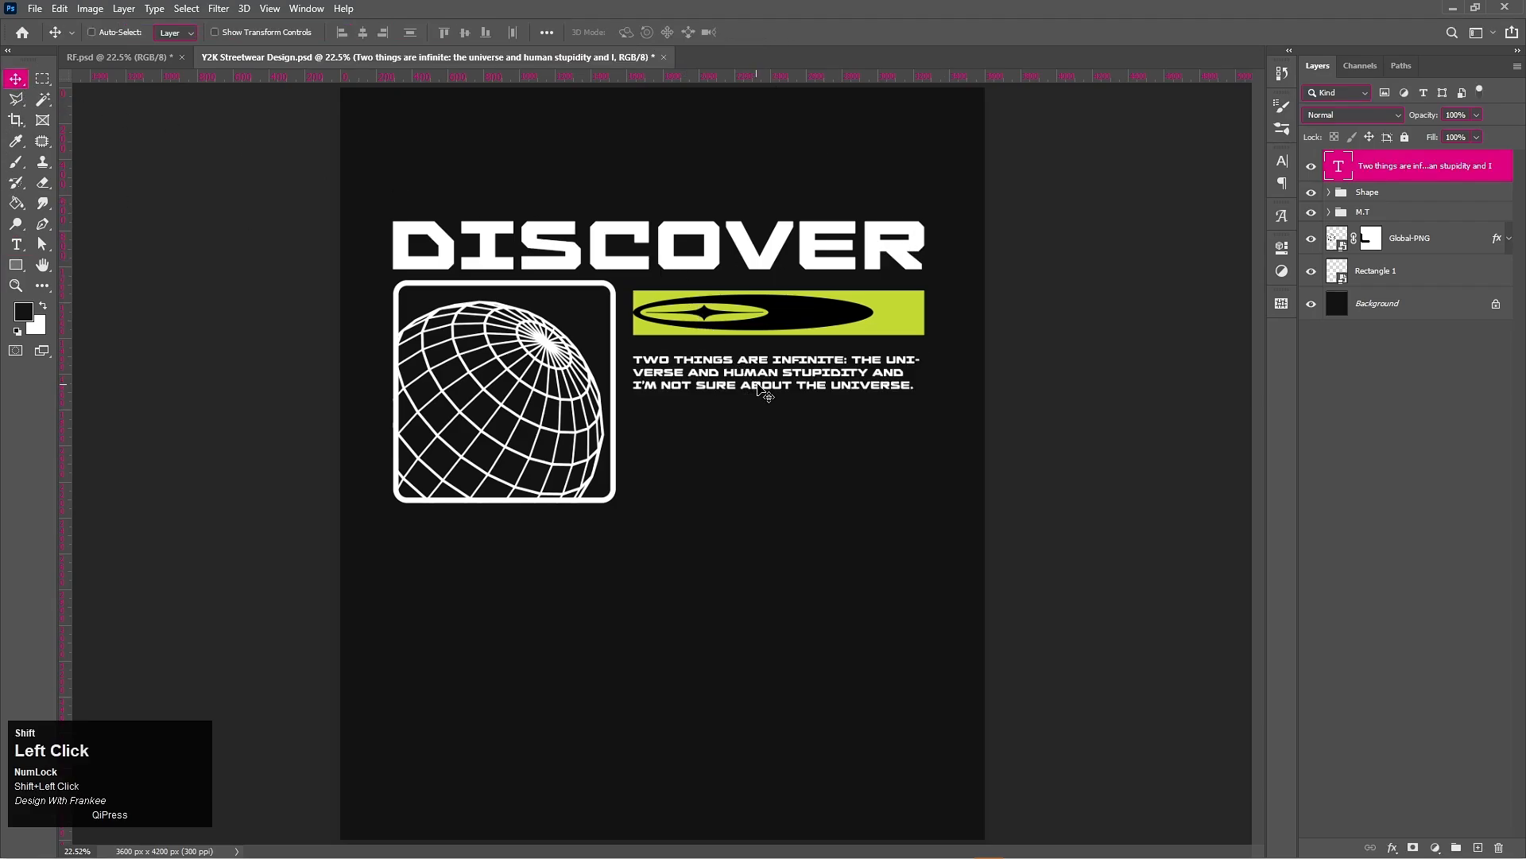
left_click_drag(758, 383, 759, 384)
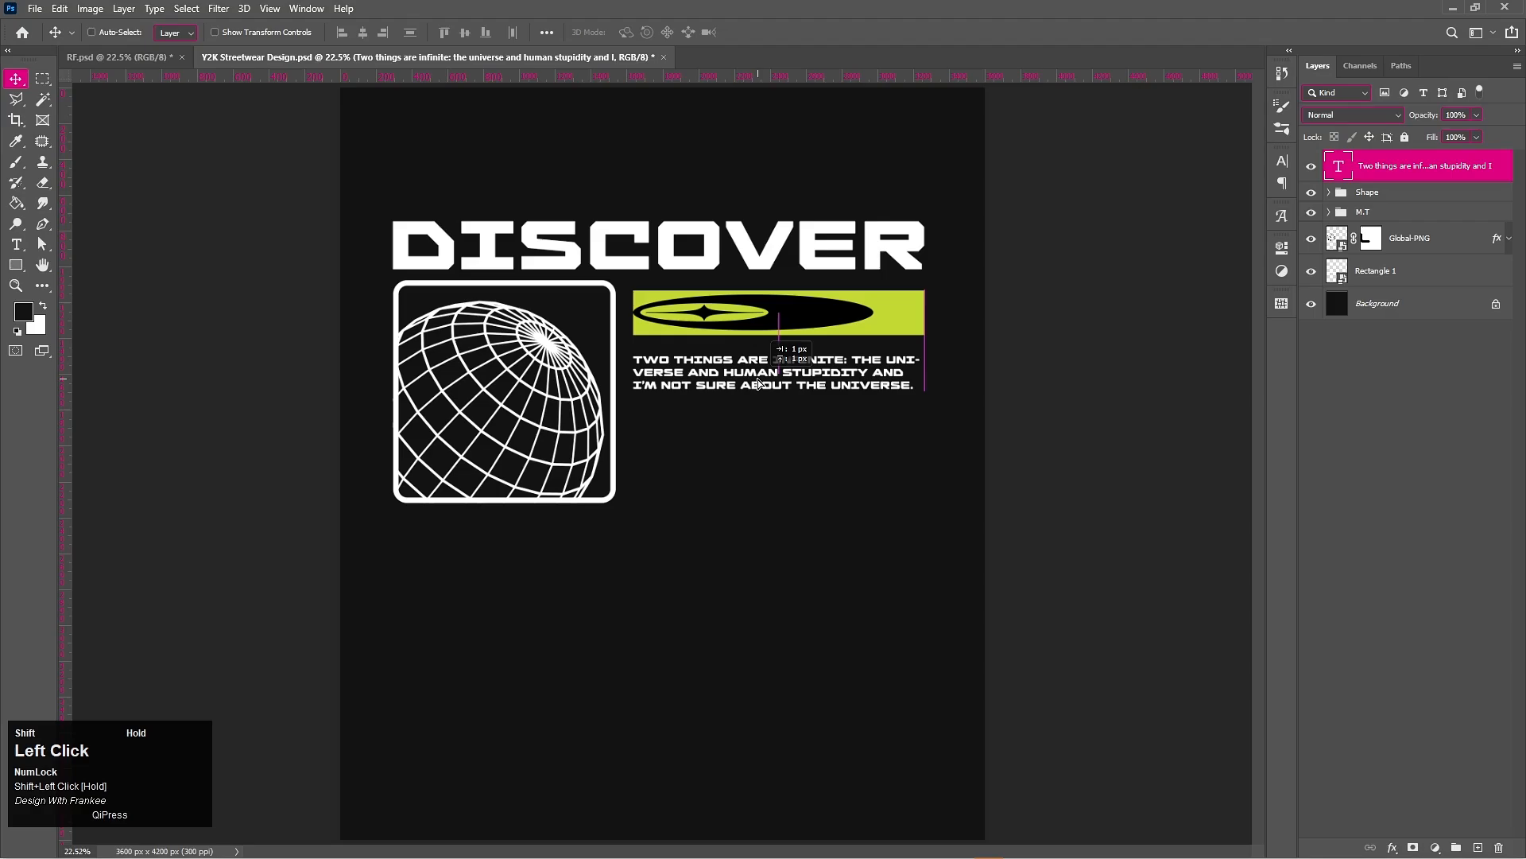
left_click_drag(757, 383, 766, 388)
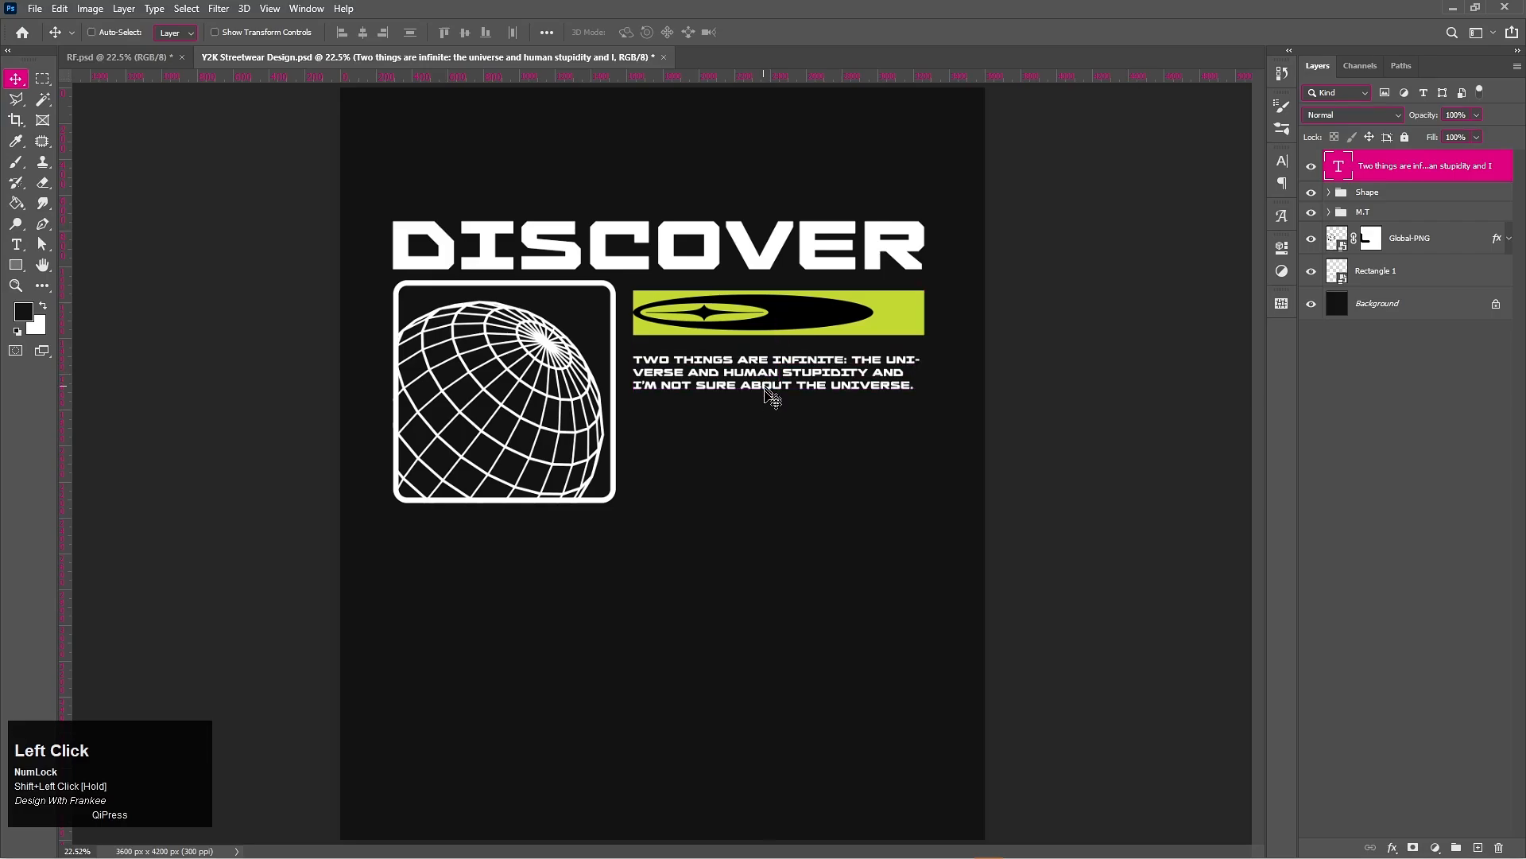
Copy the lines THE and INFINITE from the CC & Q Notepad file and return to Photoshop with the Type tool active
key("t")
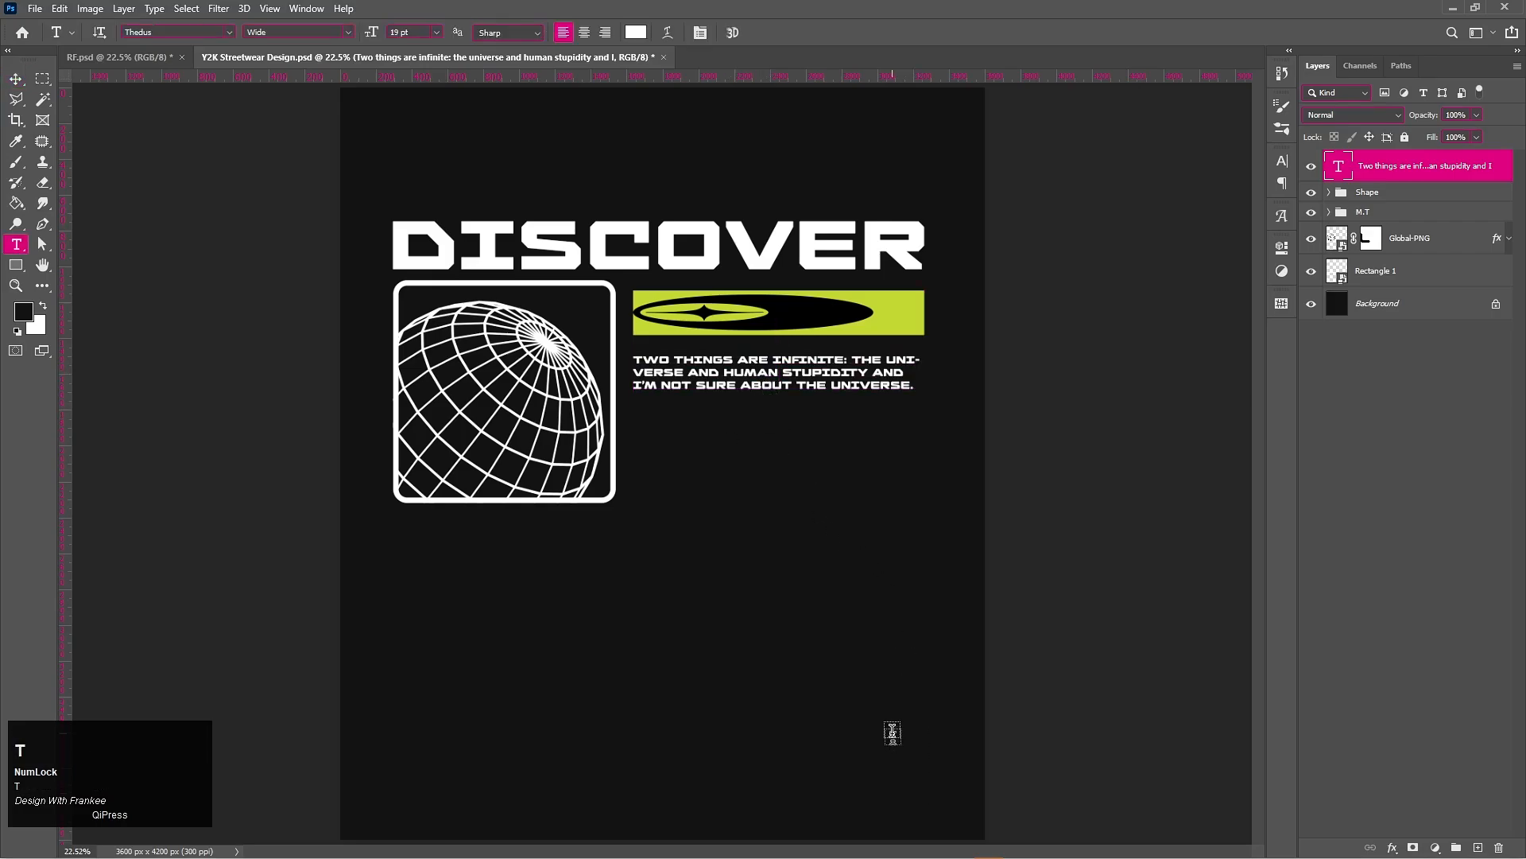
left_click(1018, 846)
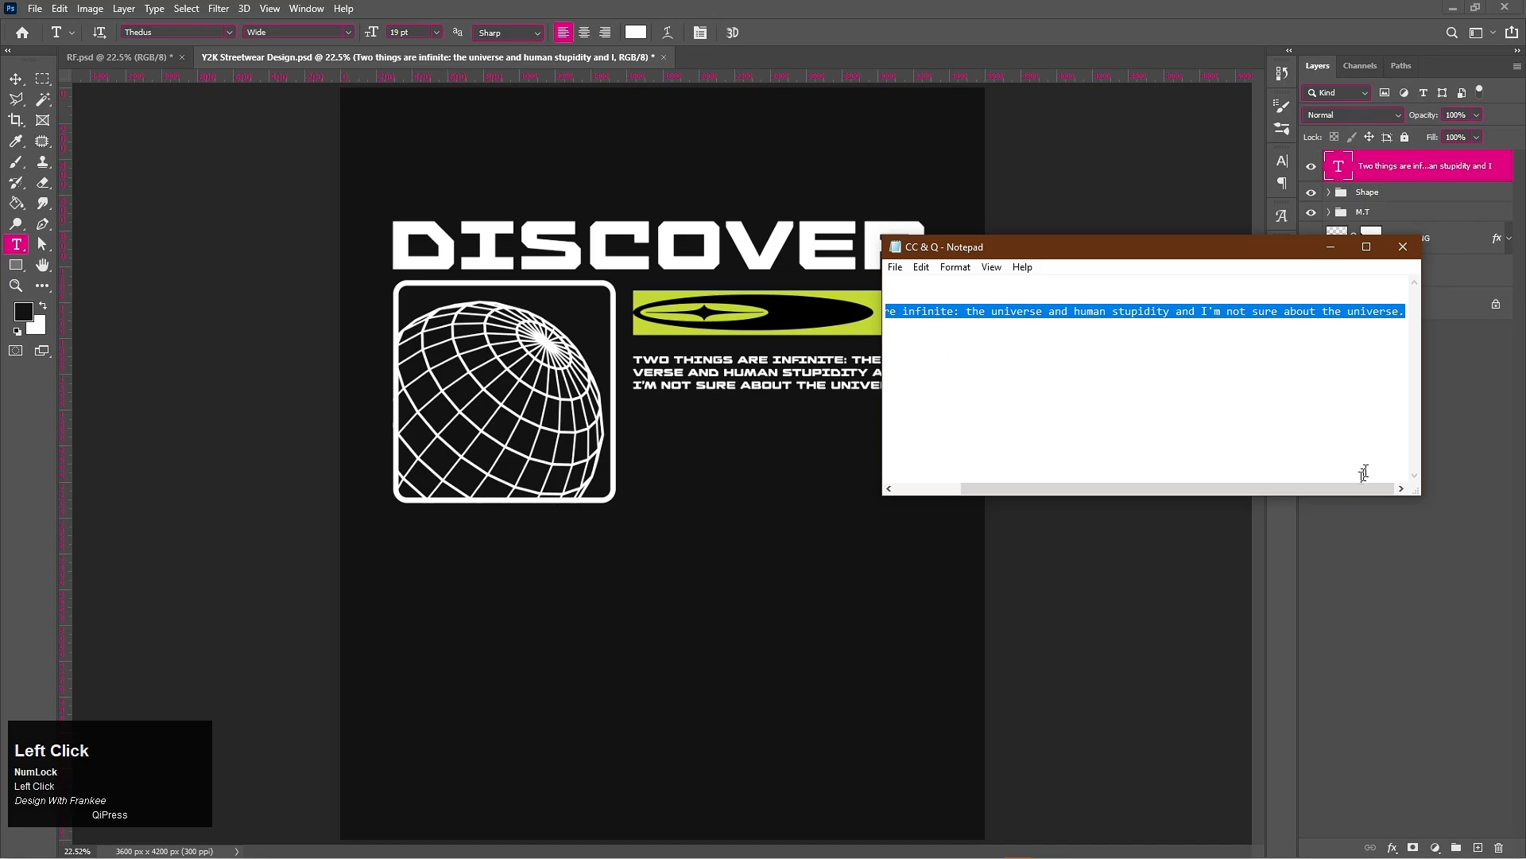
left_click_drag(1364, 488, 1008, 501)
double_click(902, 352)
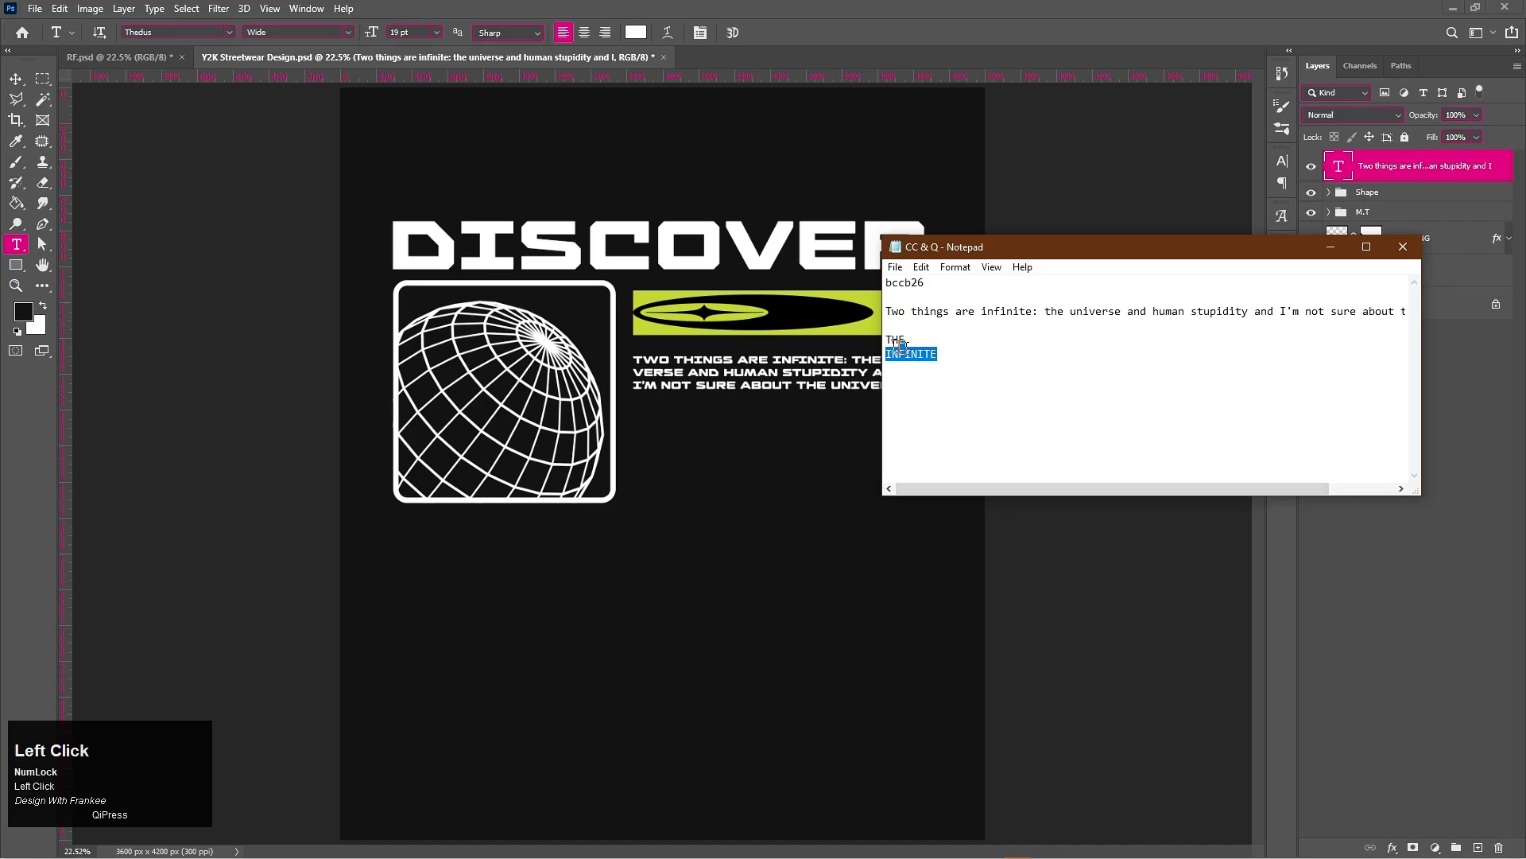
left_click_drag(900, 347, 884, 341)
key("ctrl+c")
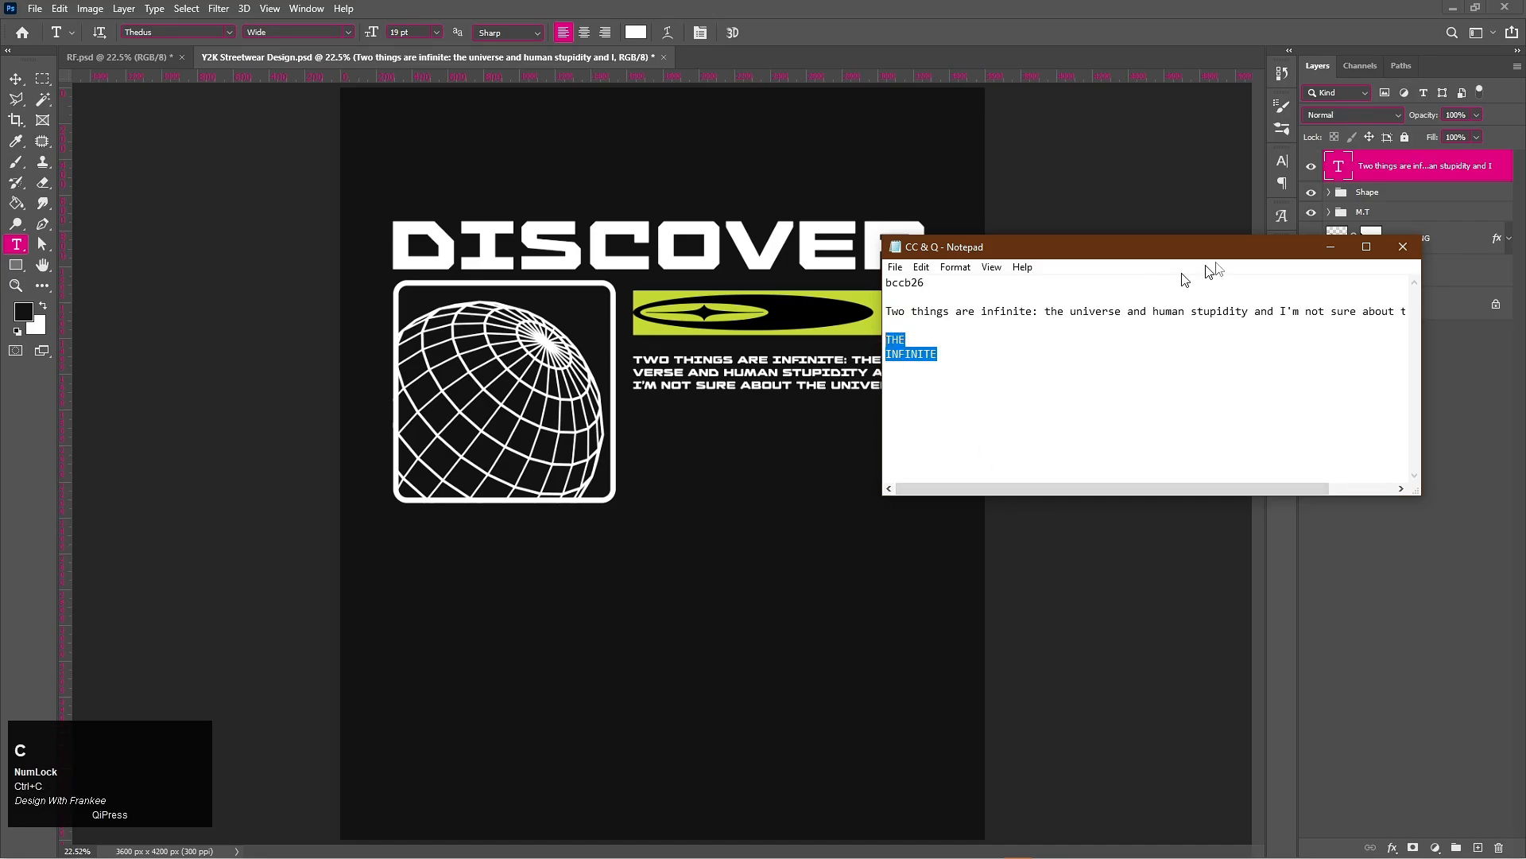
left_click(1330, 247)
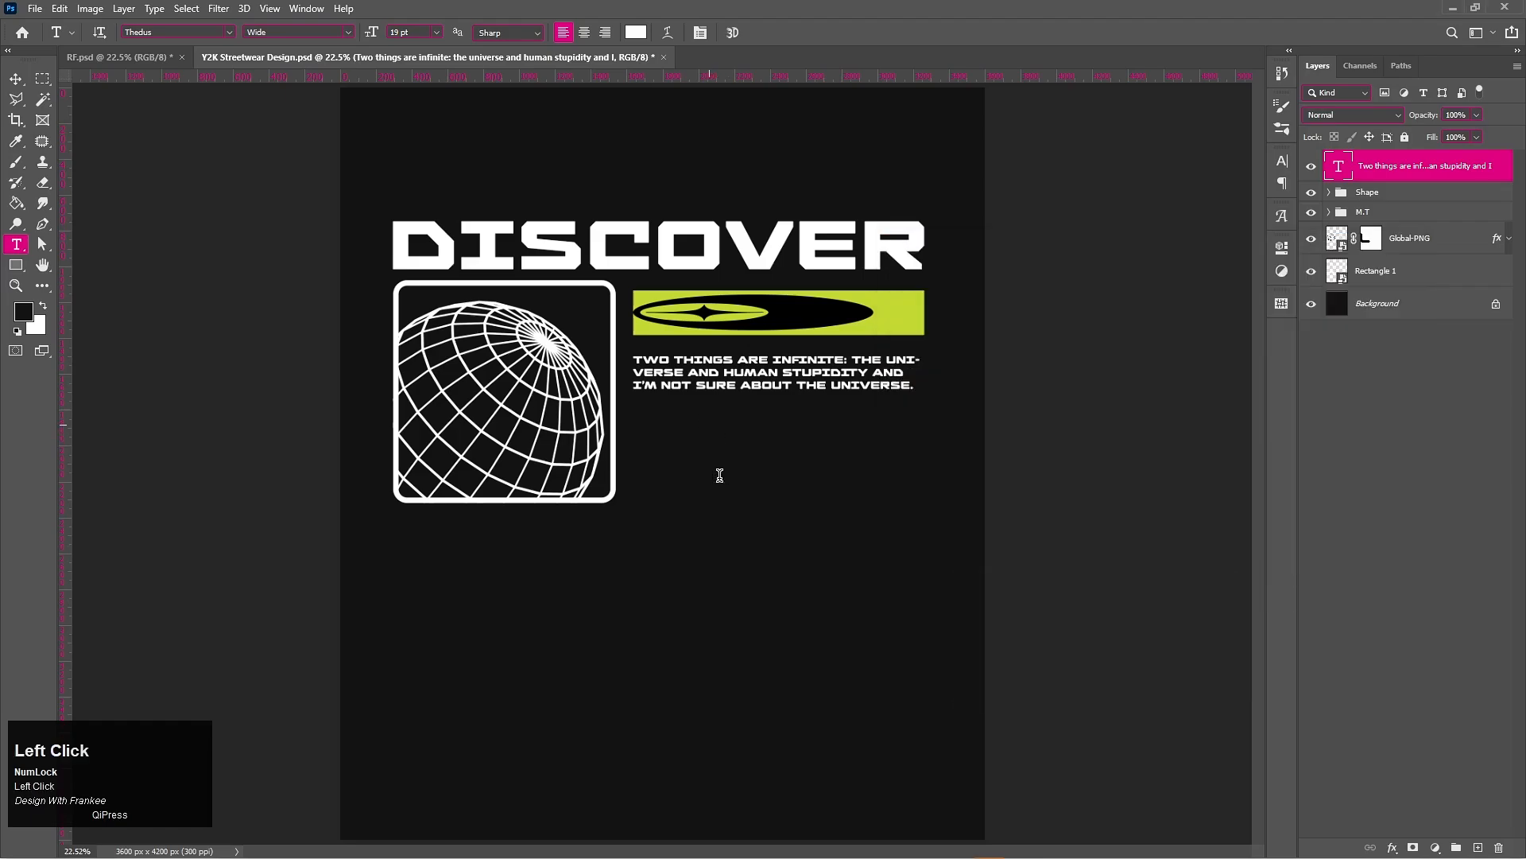
Paste THE INFINITE as a new two-line text layer below the quote and commit it
left_click(708, 424)
key("ctrl+v")
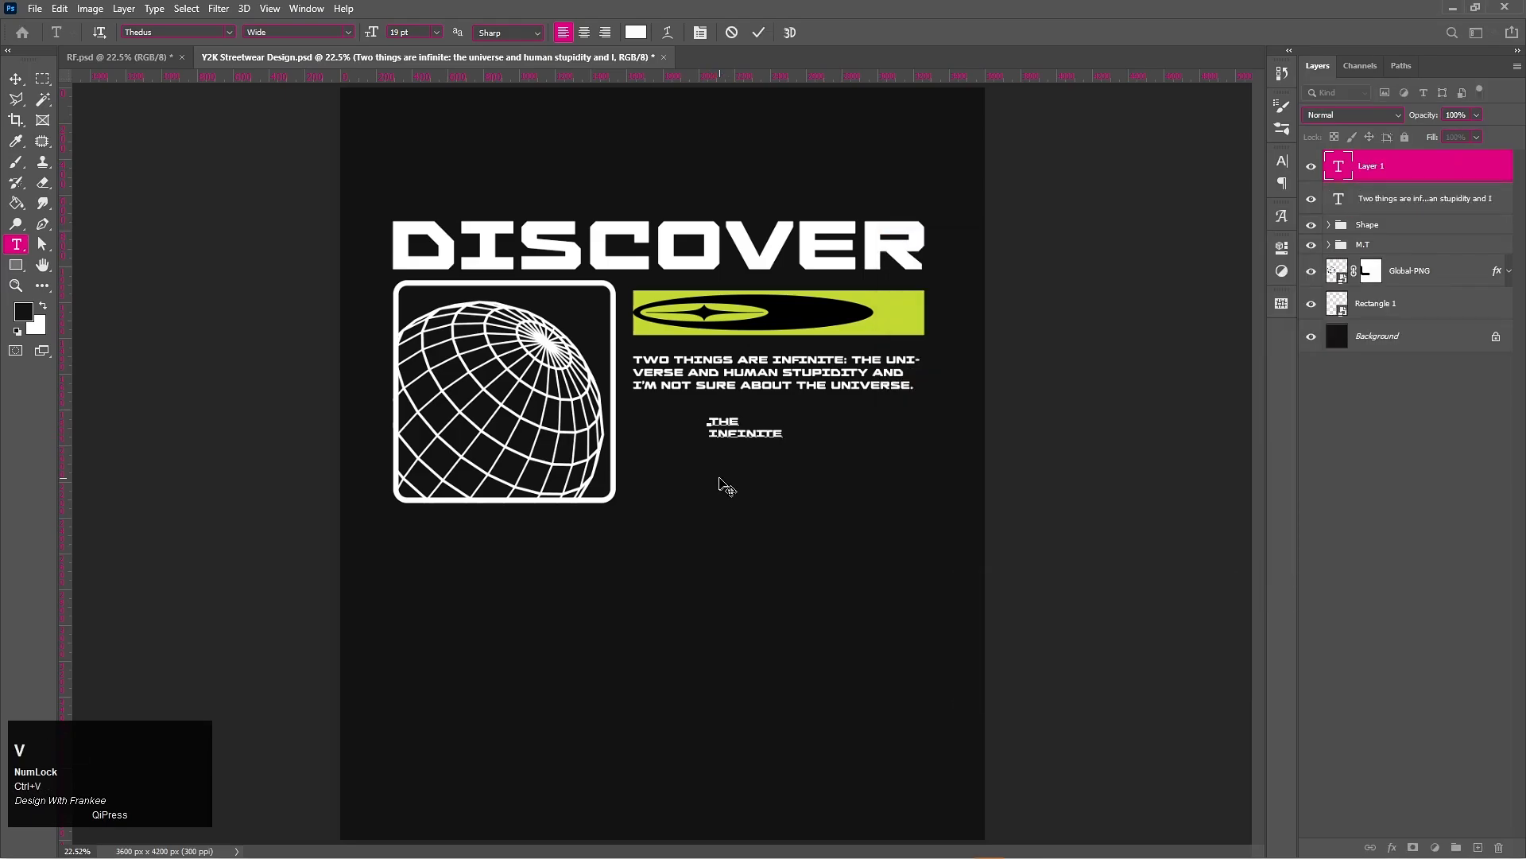
left_click(759, 32)
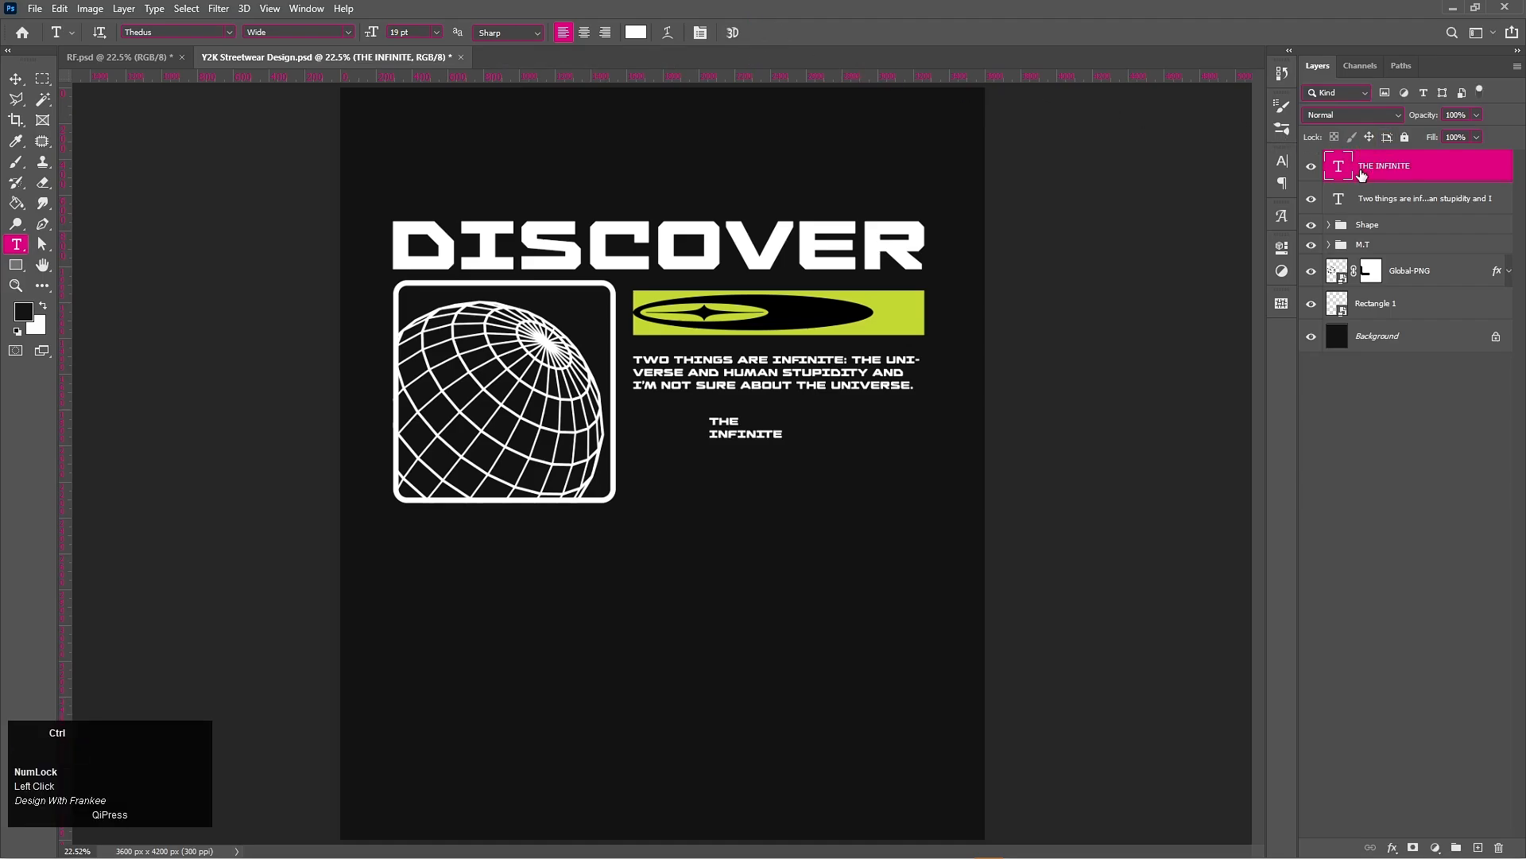
Put the THE INFINITE text layer in its own group and name the group T 02
key("ctrl+g")
left_click(1331, 160)
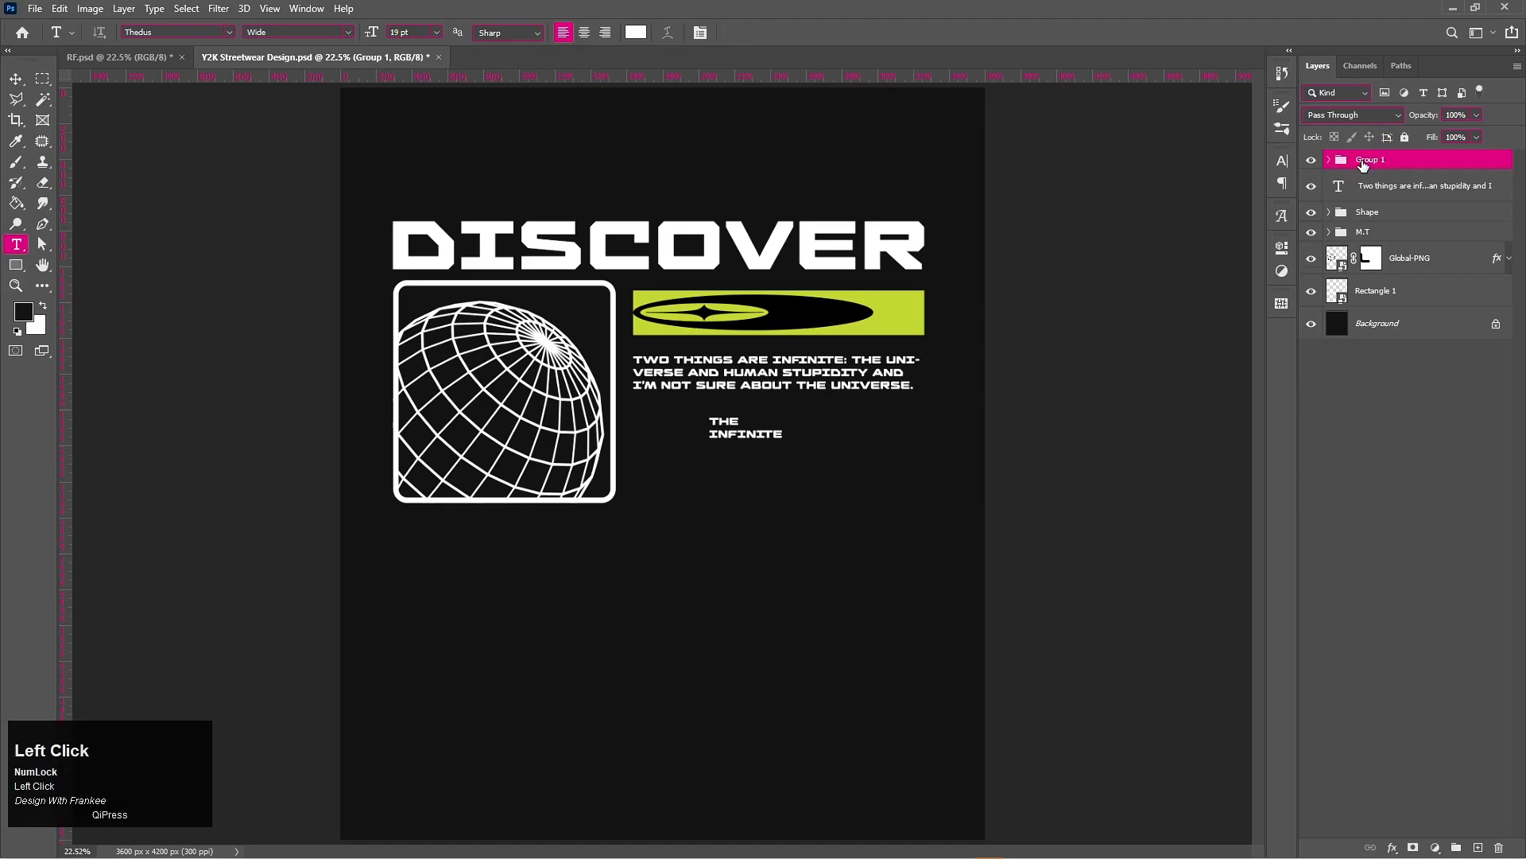
double_click(1363, 162)
type("T")
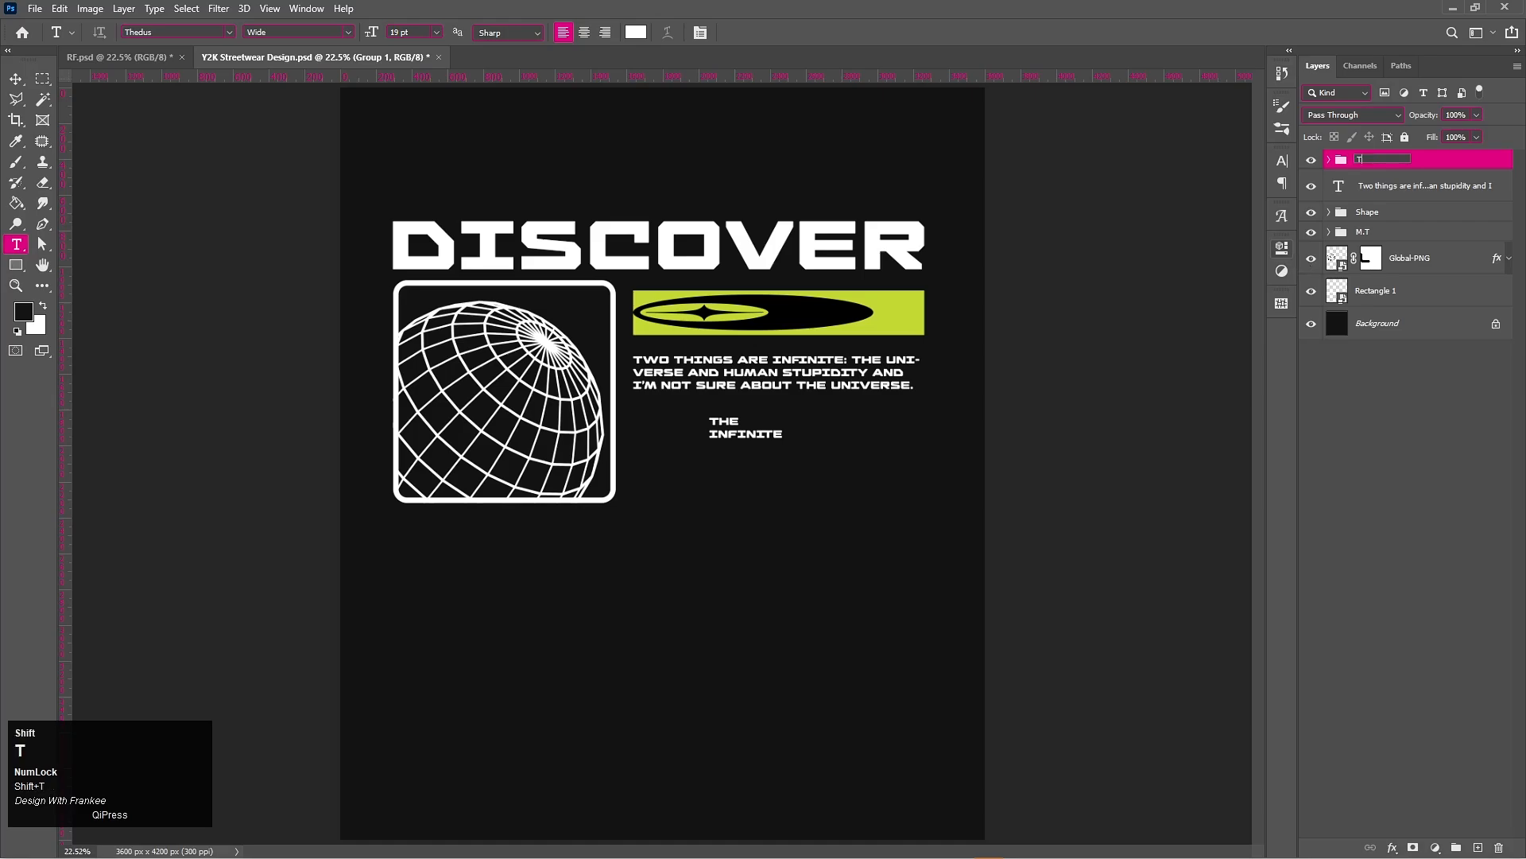
type(".02")
key("Return")
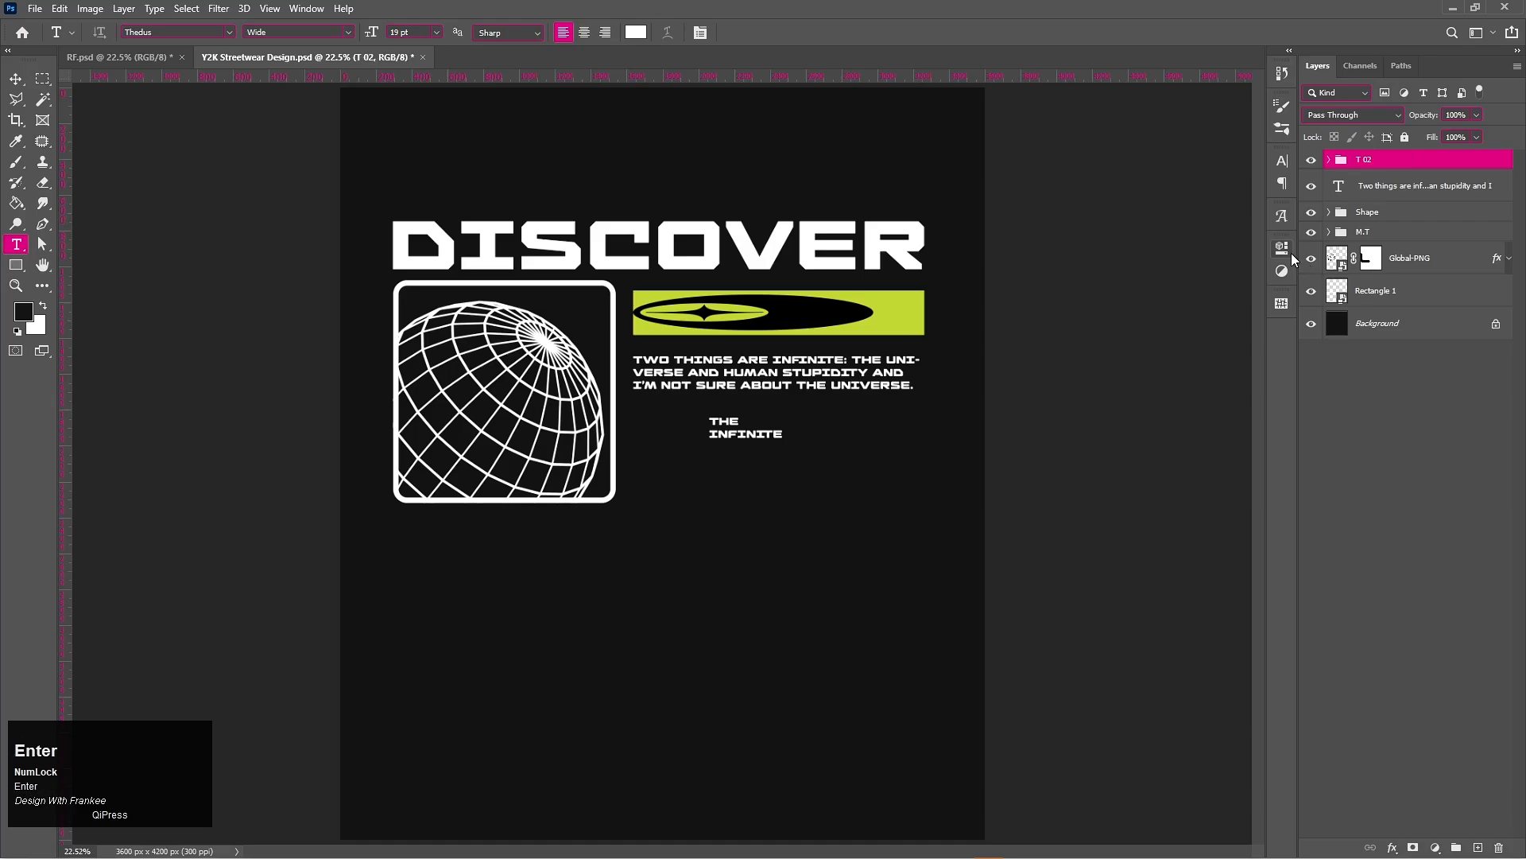
Enlarge the T 02 group and place it under the quote, flush with the quote's left edge
key("v")
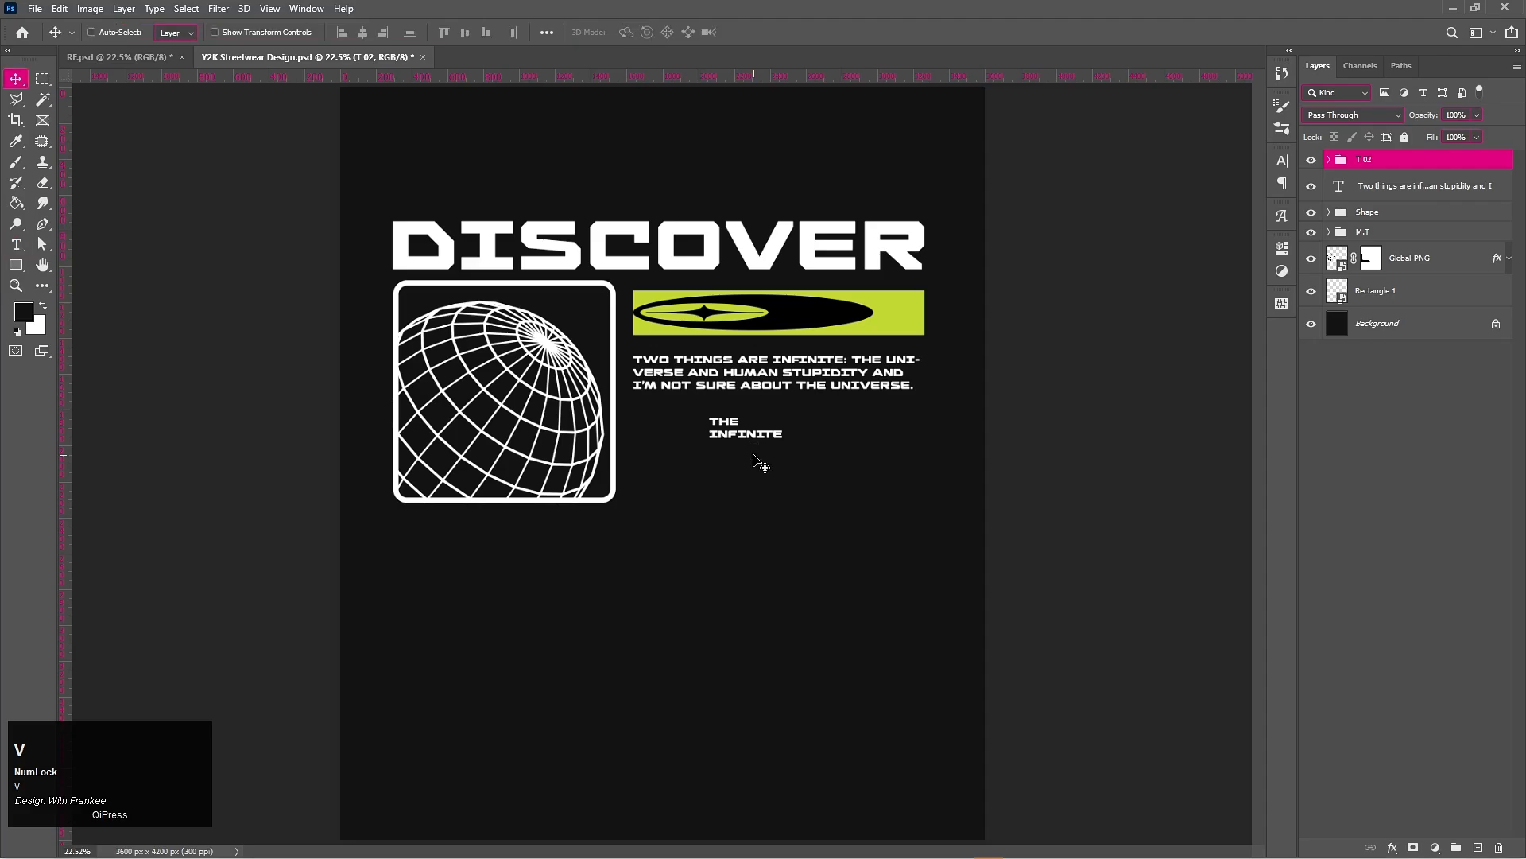
key("ctrl+t")
mouse_move(708, 413)
left_mouse_down()
mouse_move(650, 402)
mouse_move(809, 455)
mouse_move(729, 433)
left_mouse_up()
double_click(729, 434)
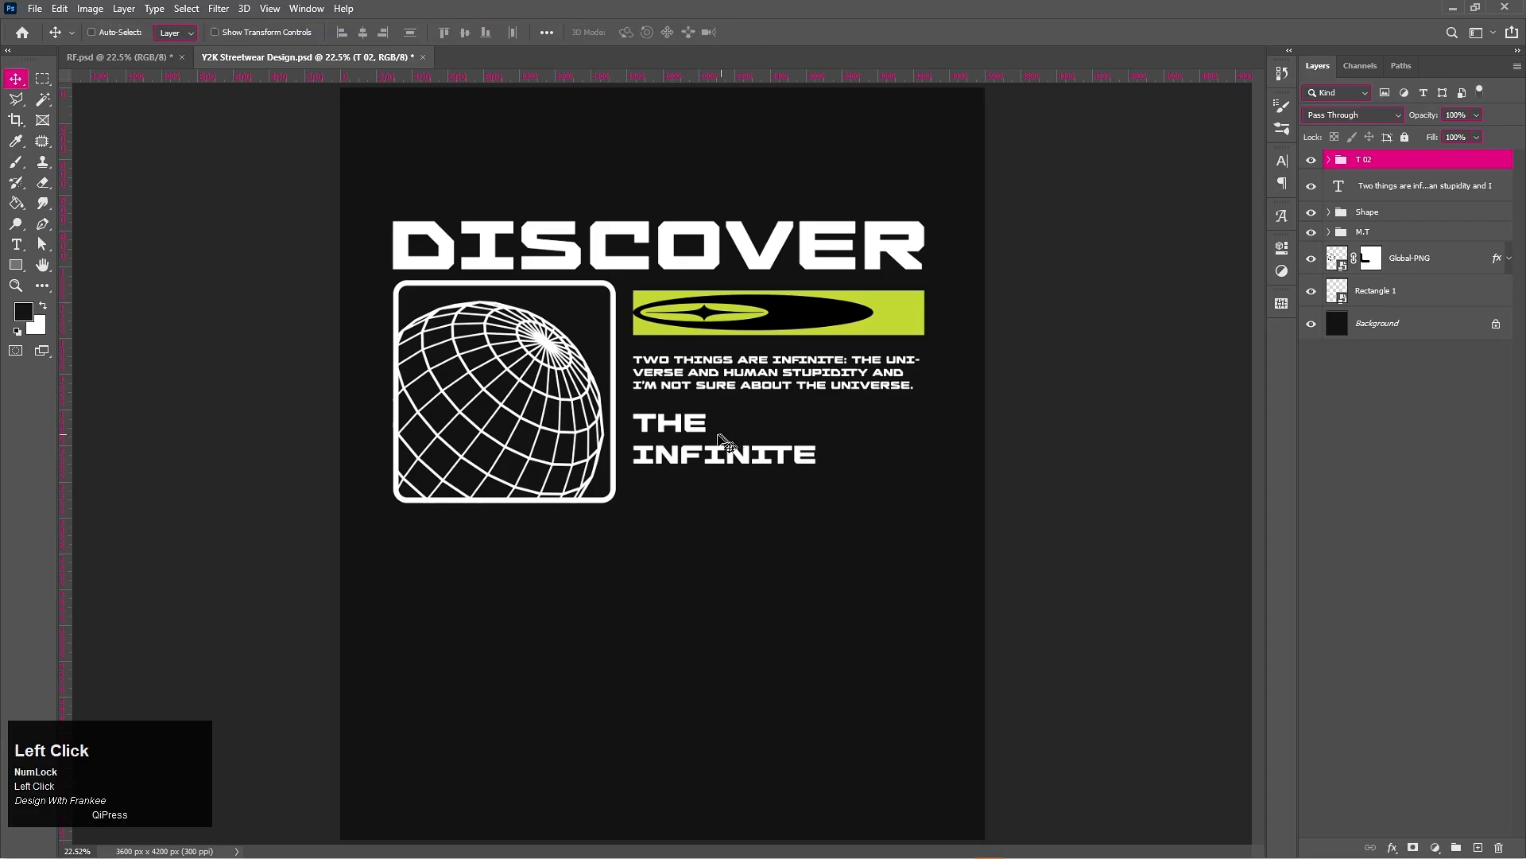
left_click_drag(708, 447, 708, 445)
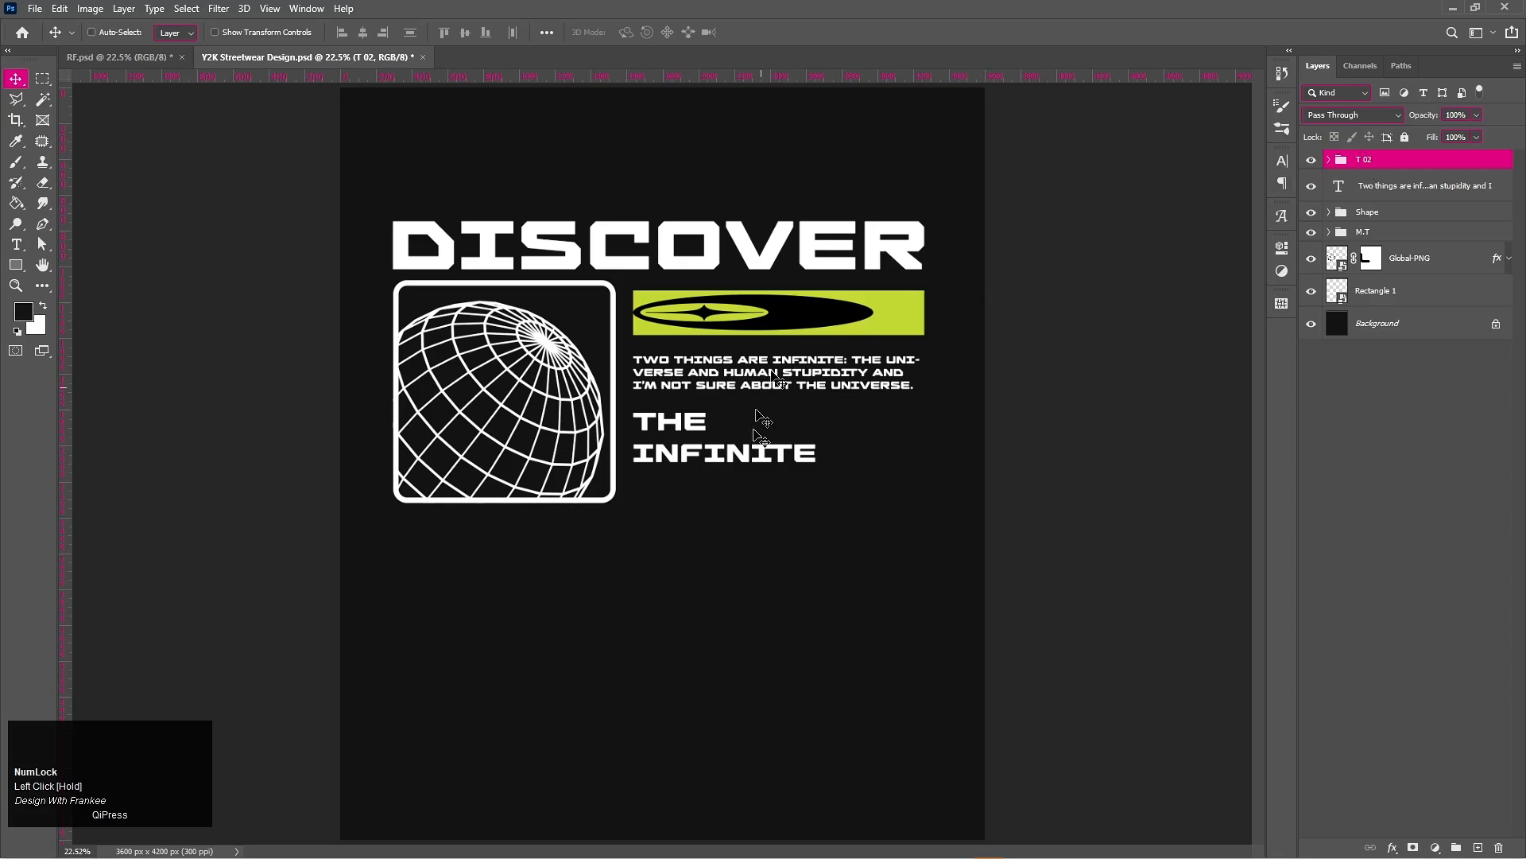
Place the Global-PNG 02 image from the New folder, scaled to about 5%, over the lower part of the INFINITE line
left_click(693, 849)
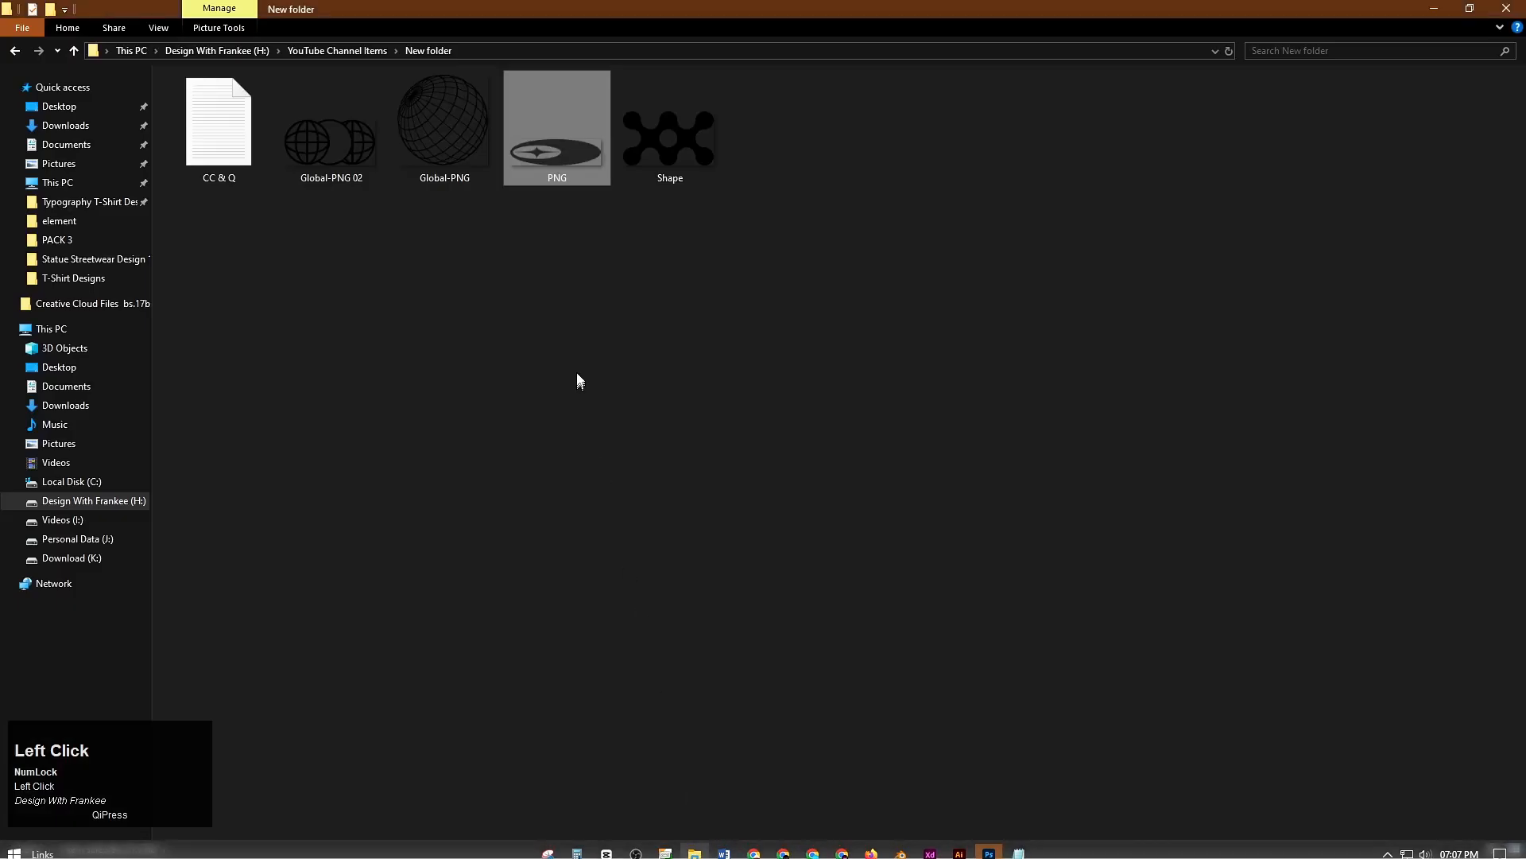
left_click_drag(355, 155, 778, 500)
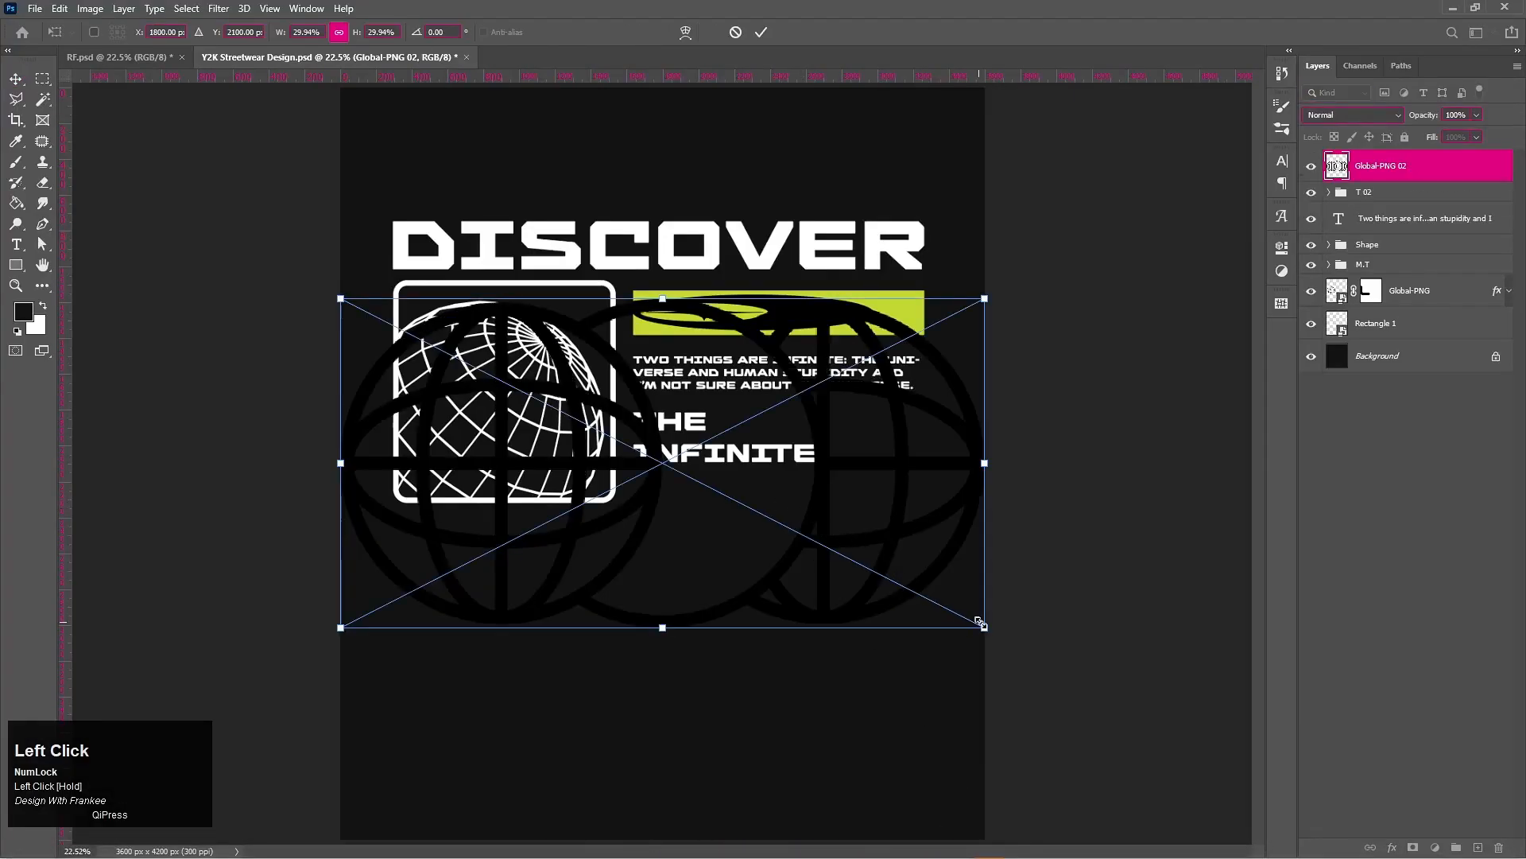
left_click_drag(984, 626, 747, 420)
double_click(675, 458)
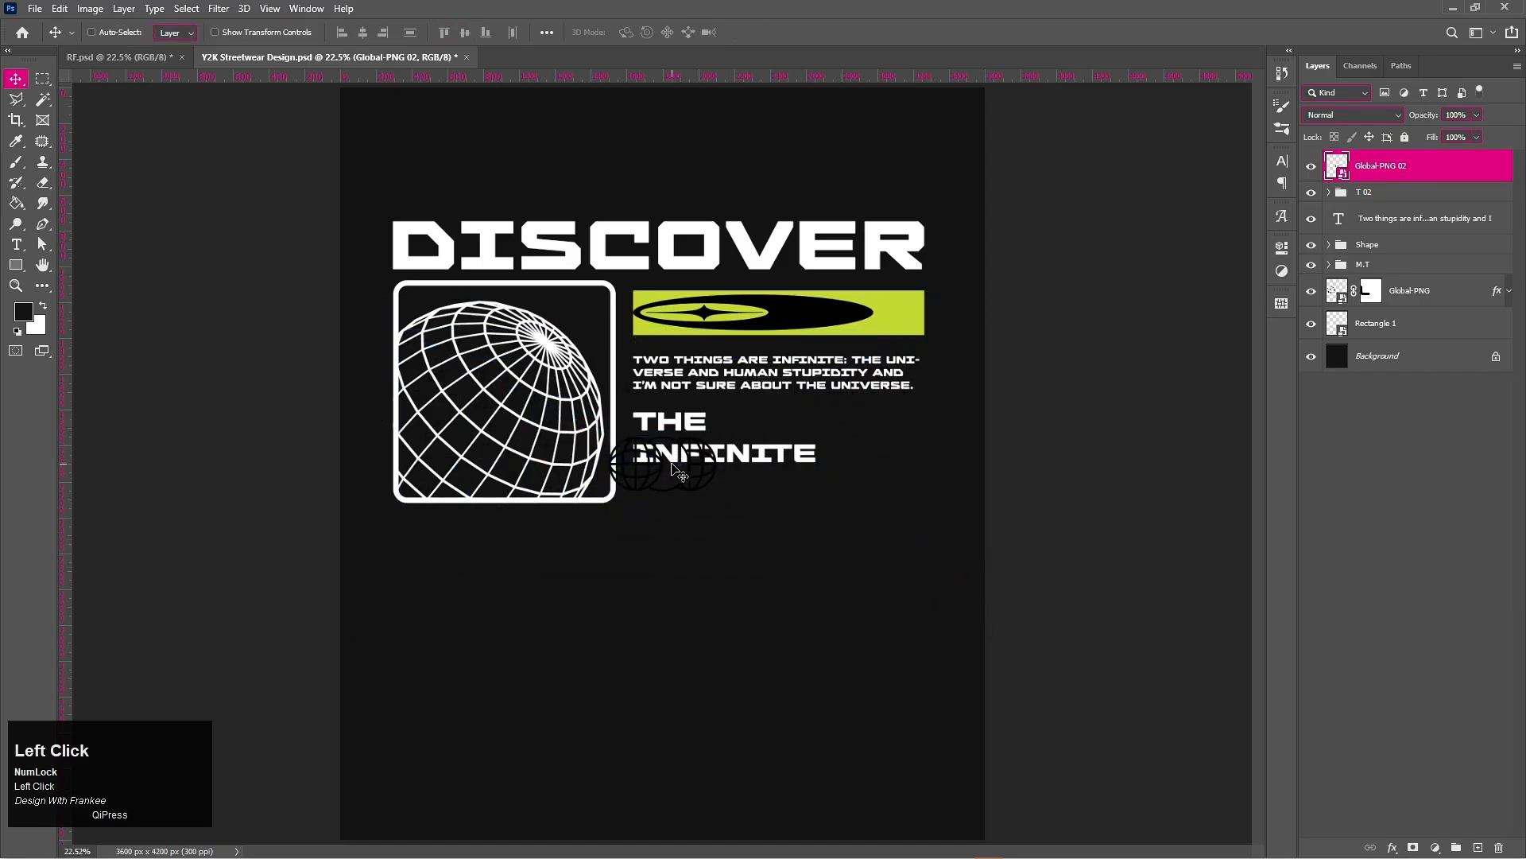
left_click_drag(674, 468, 698, 479)
Rotate Global-PNG 02 by -90°, move it to the right of THE INFINITE, and shrink it to fit beside the text
key("ctrl+t")
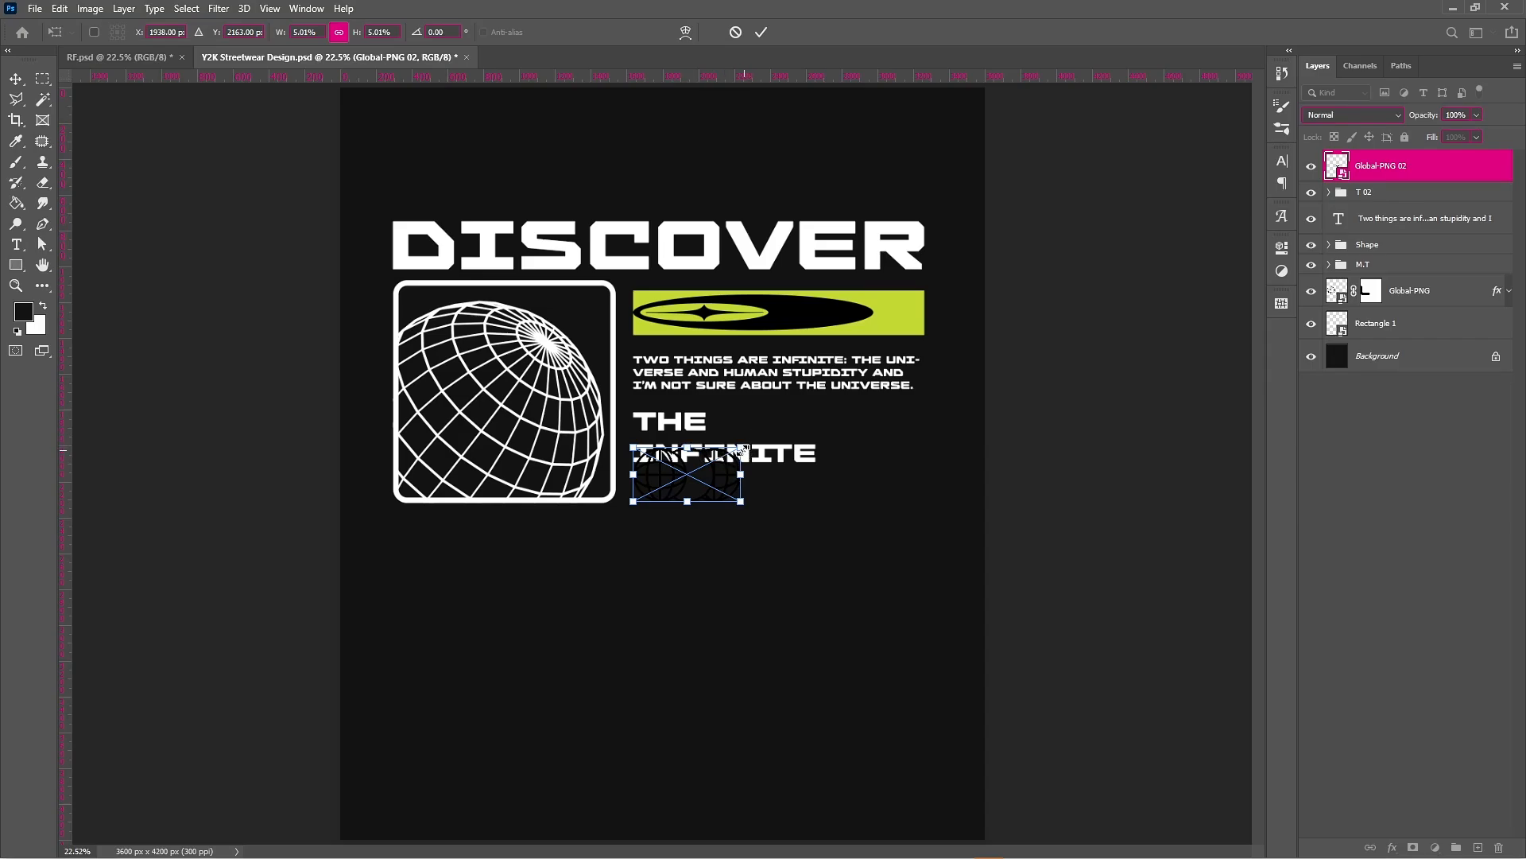
left_click_drag(755, 436, 657, 416)
double_click(676, 475)
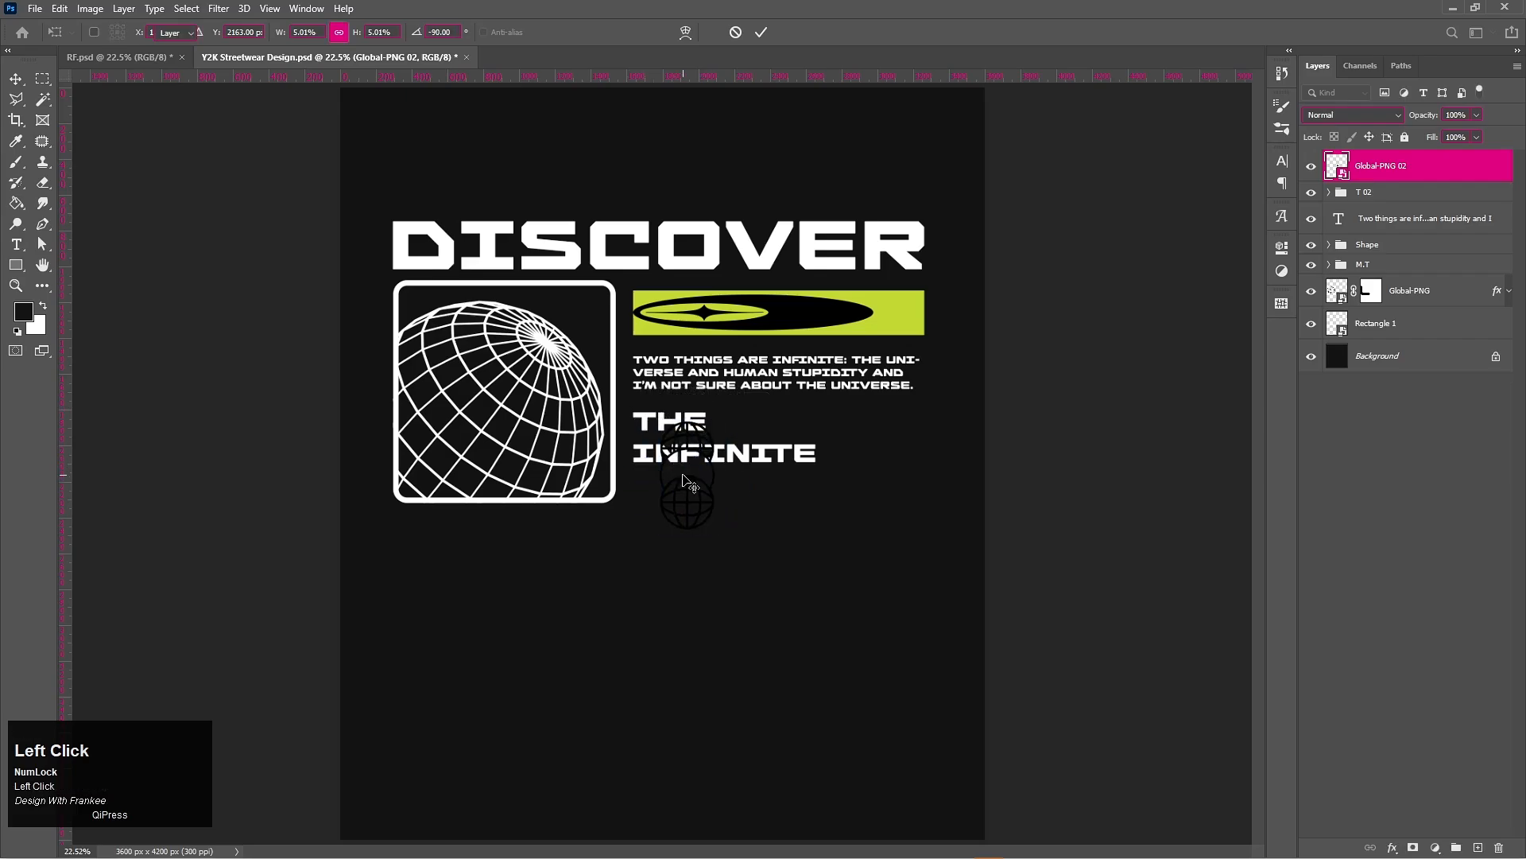
left_click_drag(690, 475, 879, 467)
key("ctrl+t")
left_click_drag(876, 406, 876, 412)
left_click_drag(878, 515, 881, 459)
key("Return")
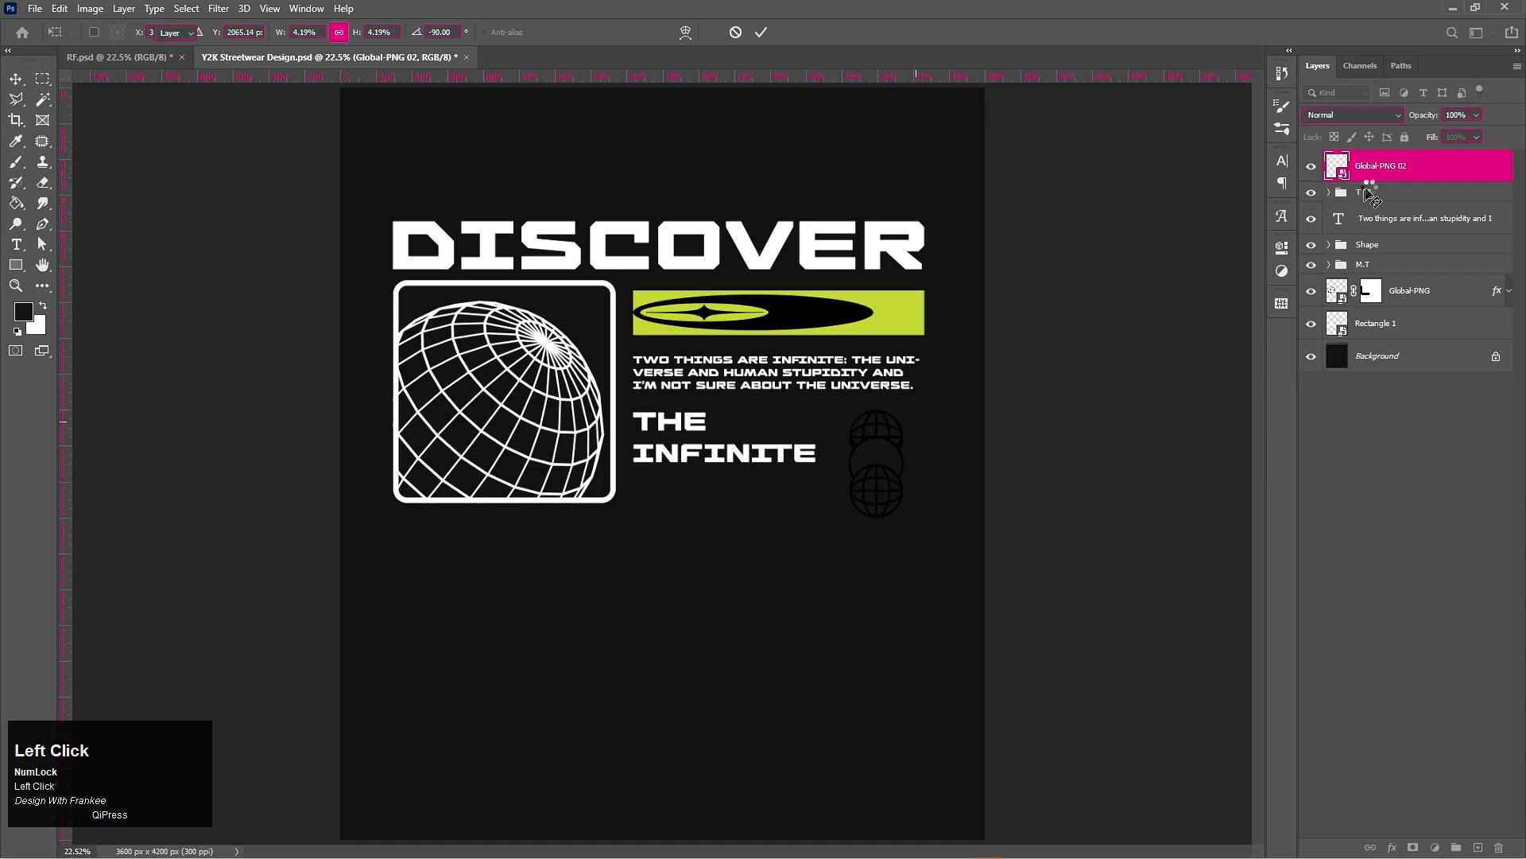
Give the Global-PNG 02 layer a white (ffffff) Color Overlay
right_click(1389, 170)
left_click(1390, 182)
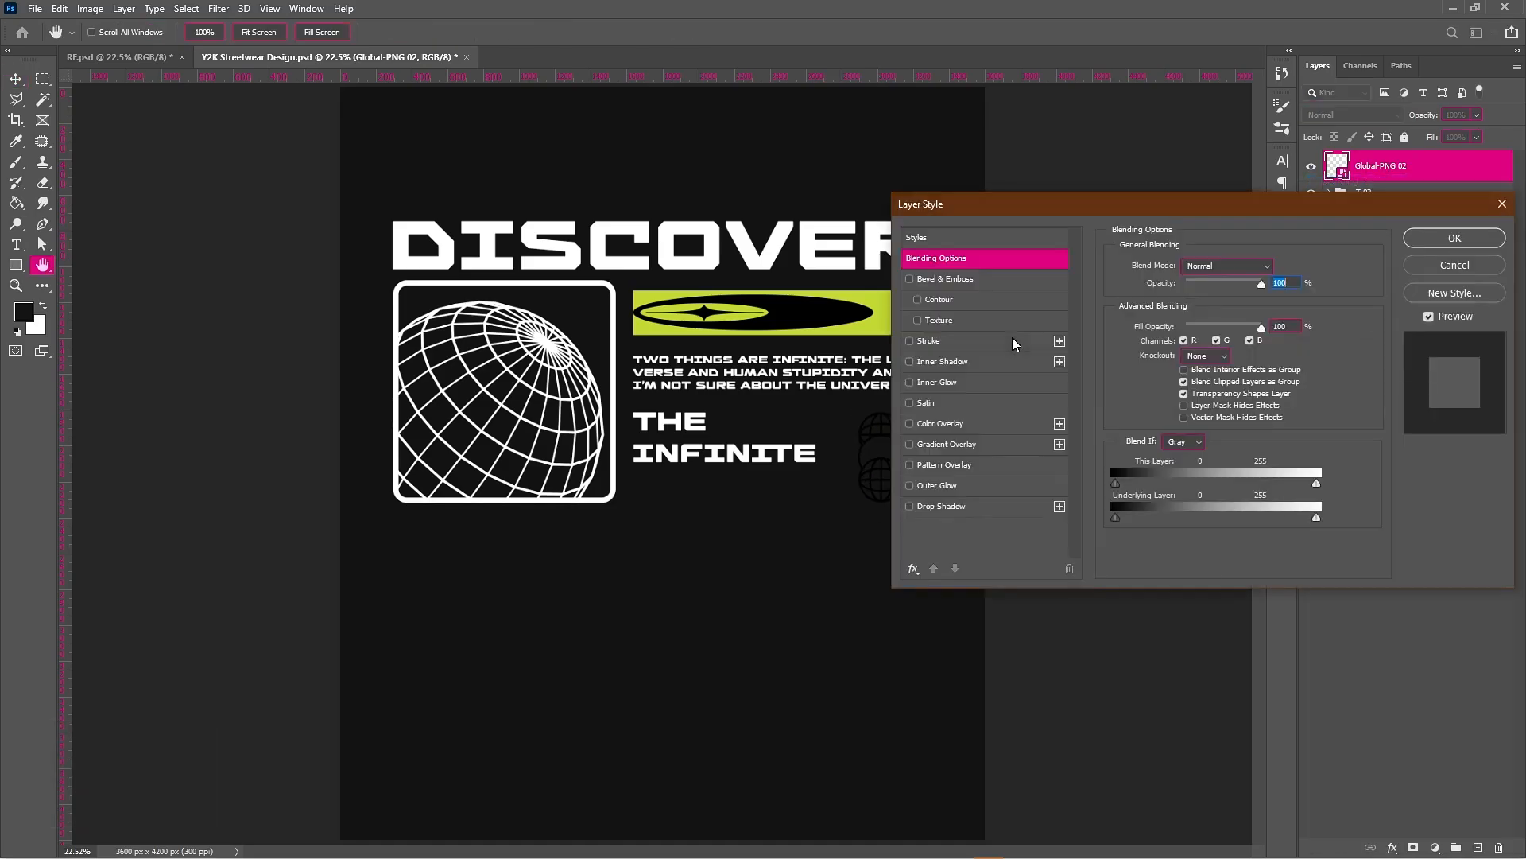
left_click(963, 424)
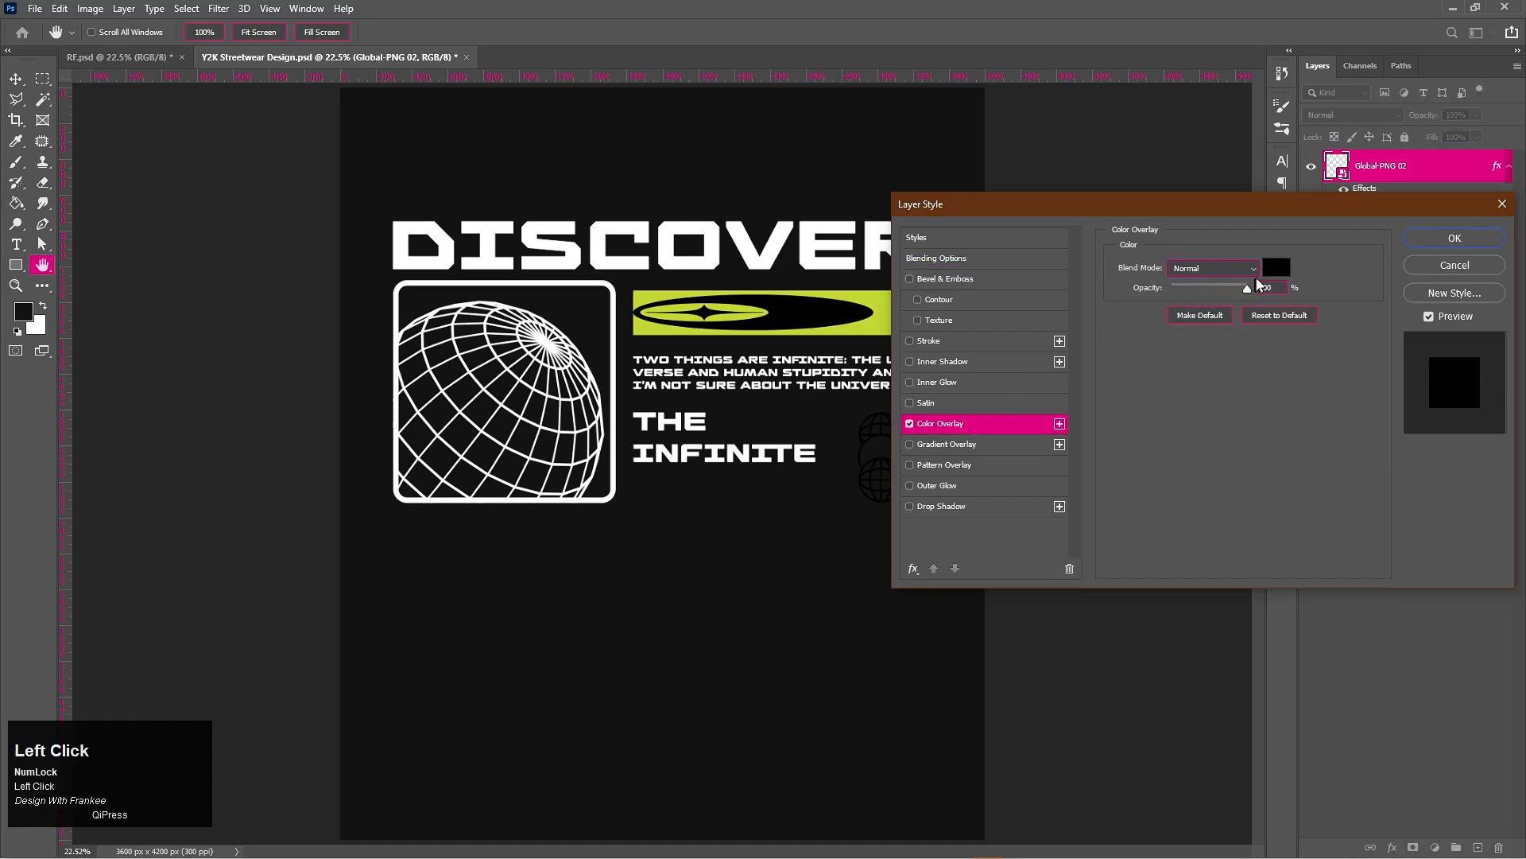
left_click(1276, 275)
left_click_drag(1085, 208, 1032, 180)
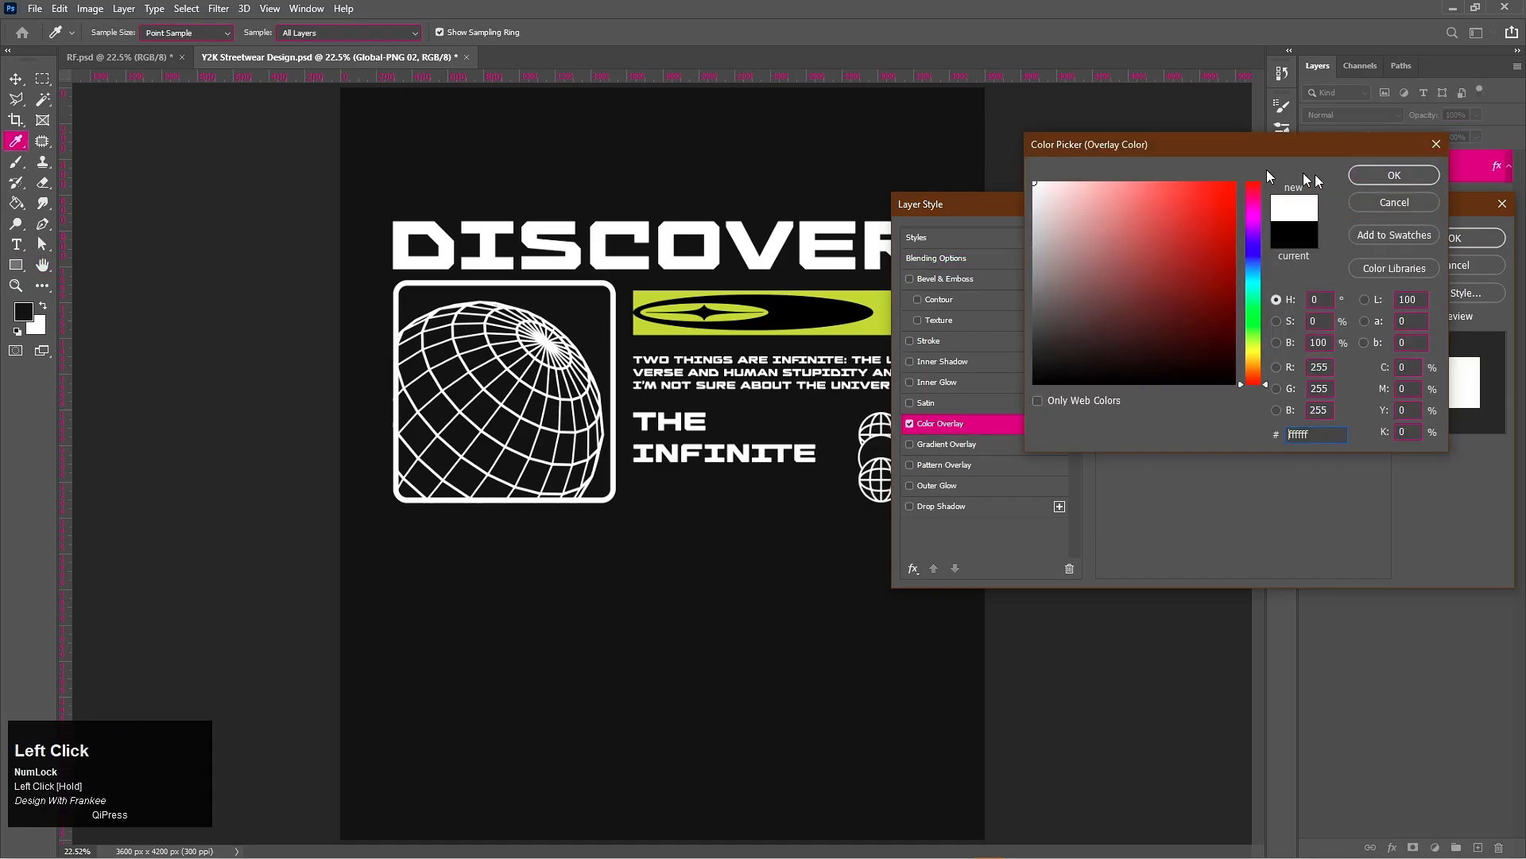
left_click(1369, 176)
left_click(1454, 239)
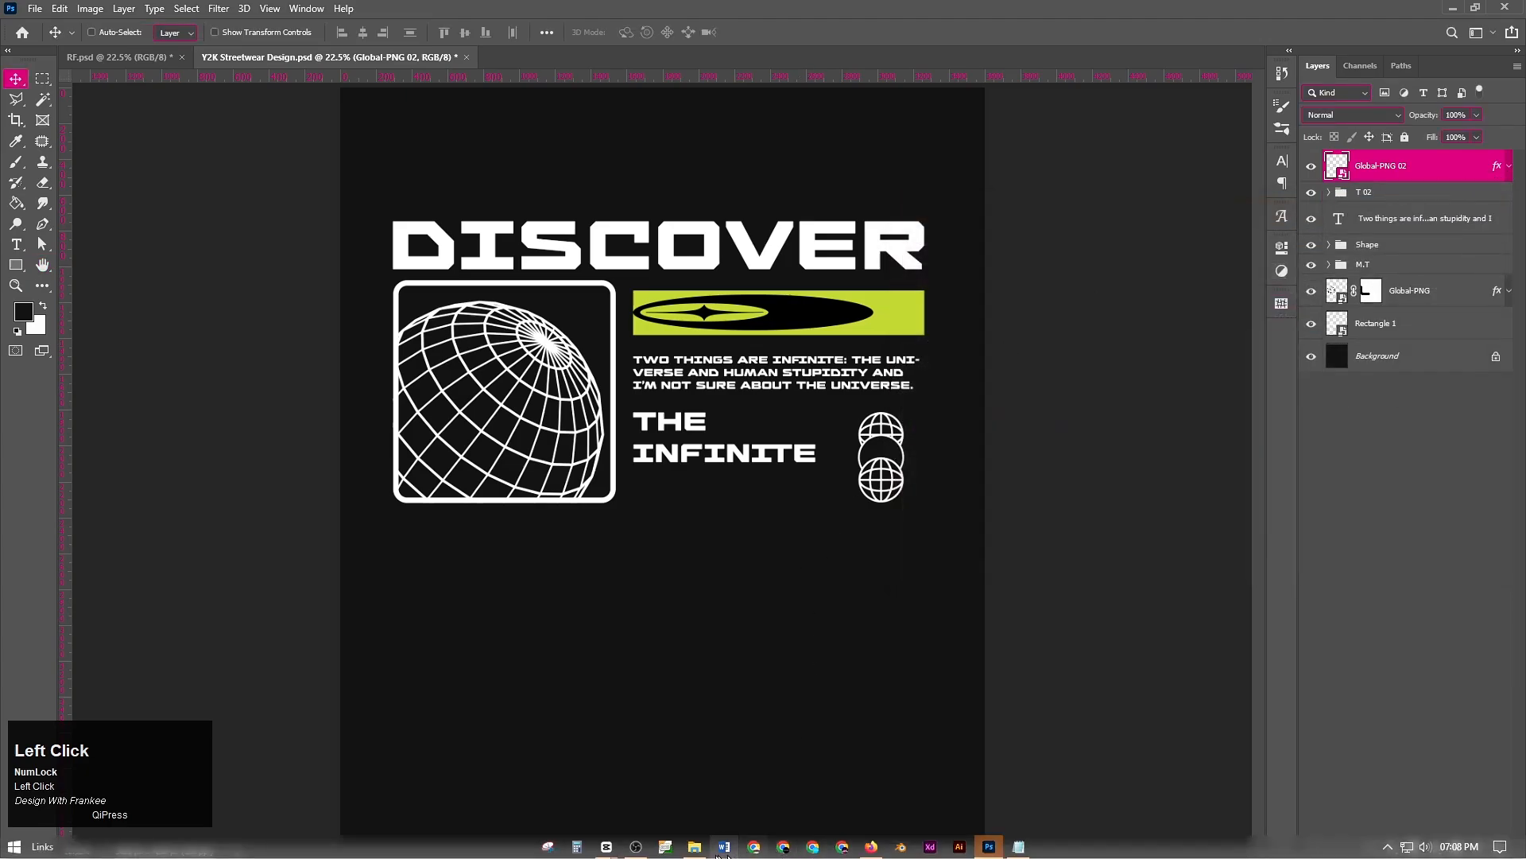
Place the Shape image from the New folder, scaled to about 2.4%, to the right of the word THE
left_click(694, 852)
left_click(687, 151)
left_click_drag(687, 151, 765, 489)
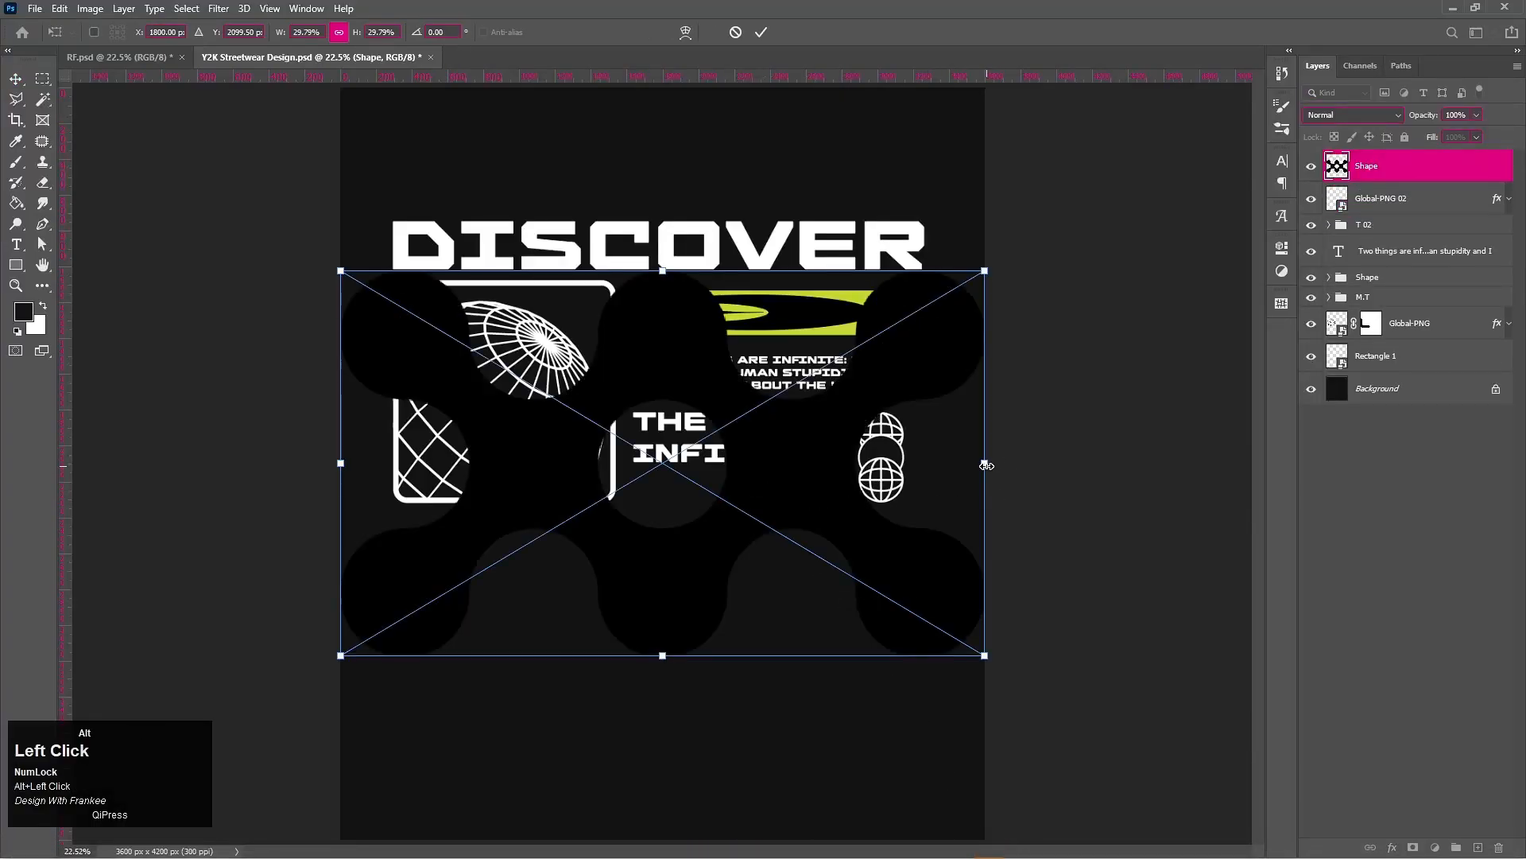
left_click_drag(985, 465, 811, 417)
left_click(889, 347)
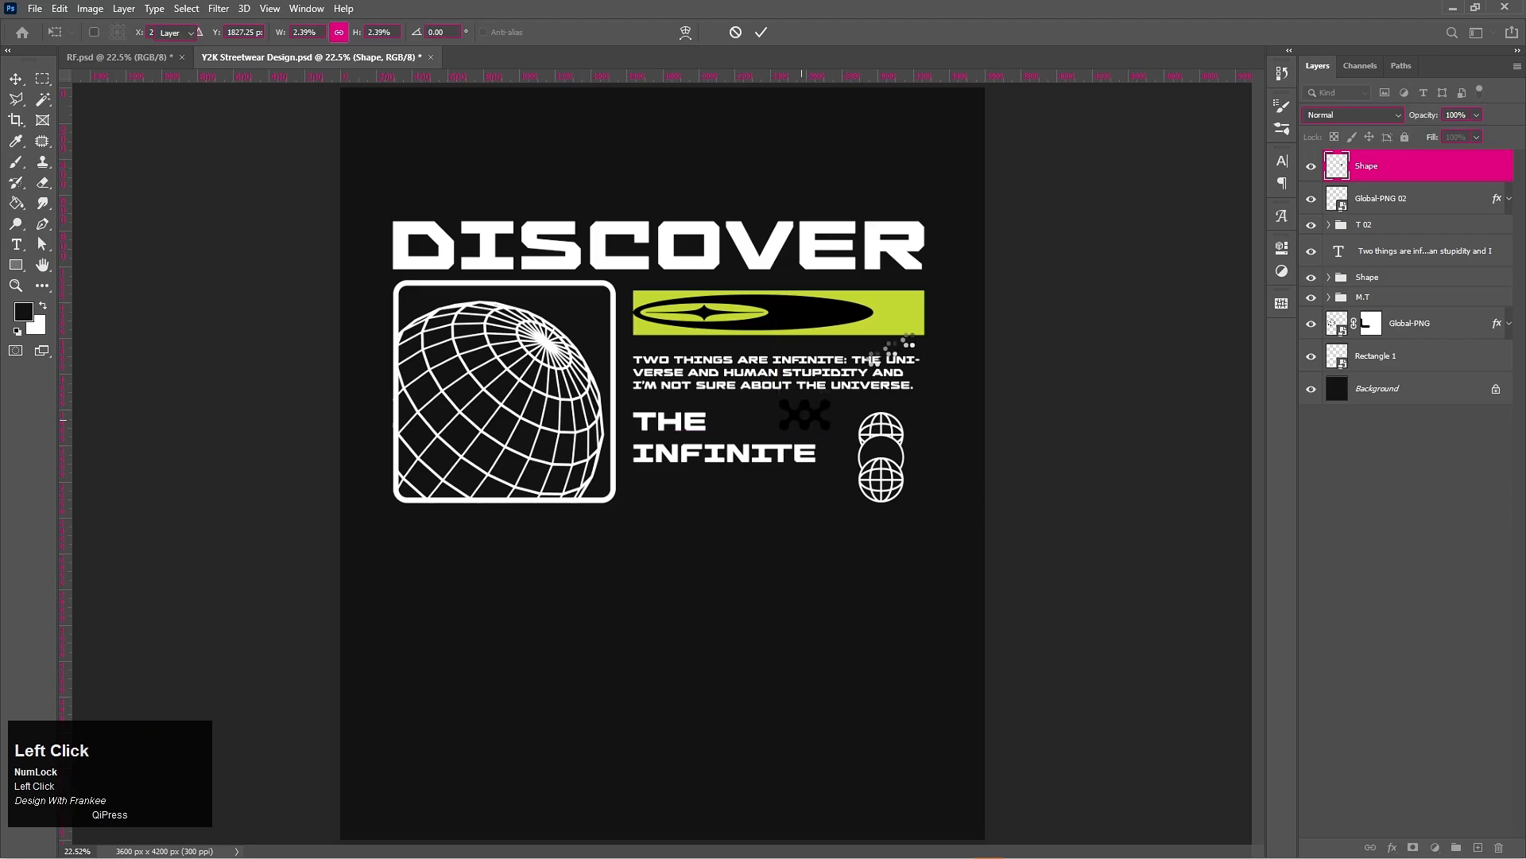
Hide the Shape image and Global-PNG 02, then scale T 02 to about 140% with its bottom level with the globe frame
left_click(1311, 165)
left_click(1311, 198)
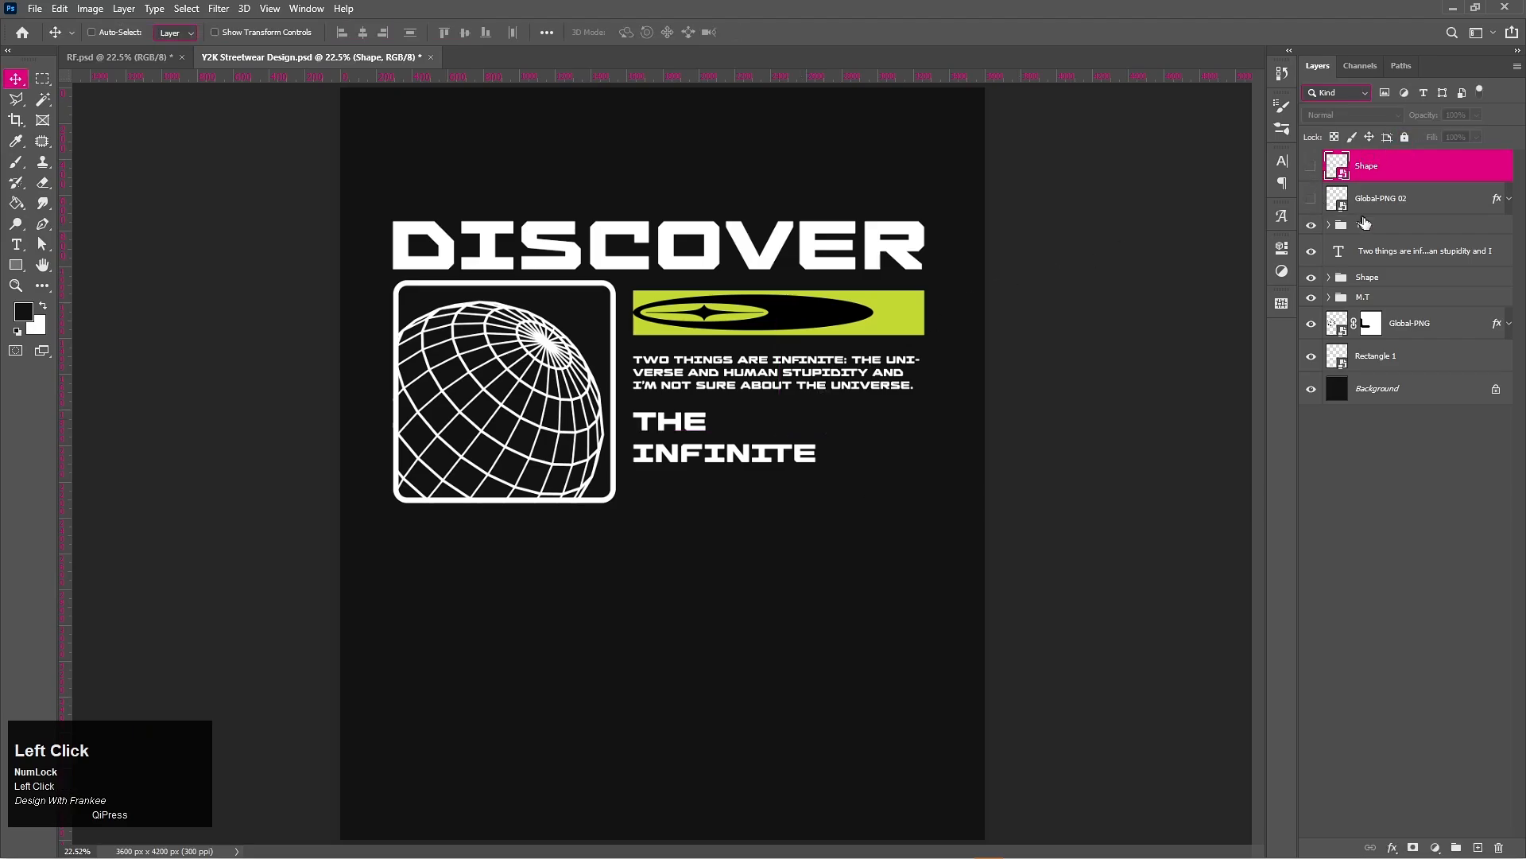
left_click(1365, 224)
key("ctrl+t")
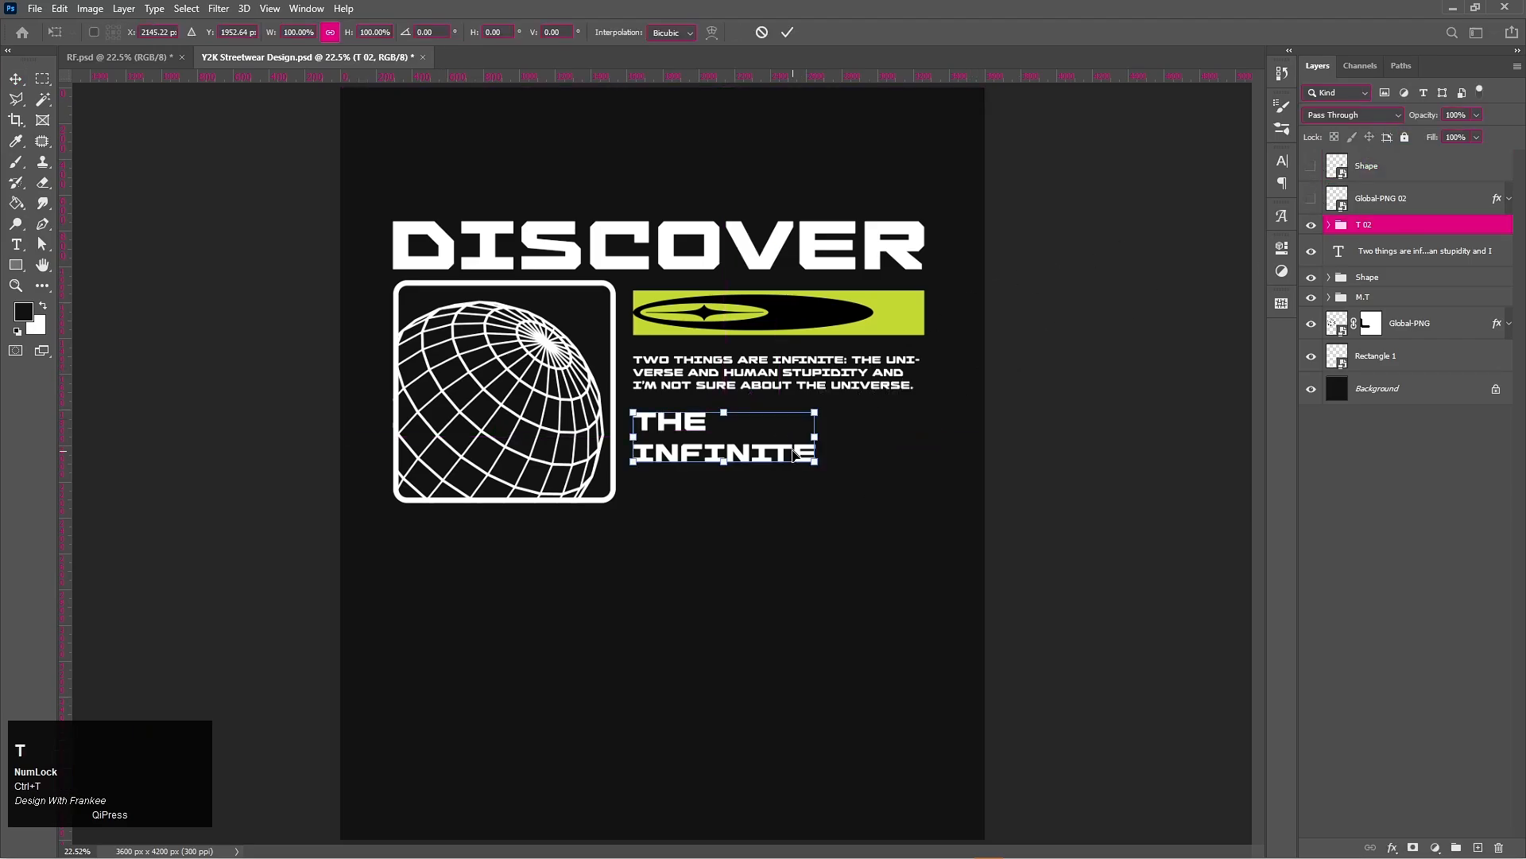
left_click_drag(816, 458, 879, 507)
left_click_drag(739, 448, 759, 501)
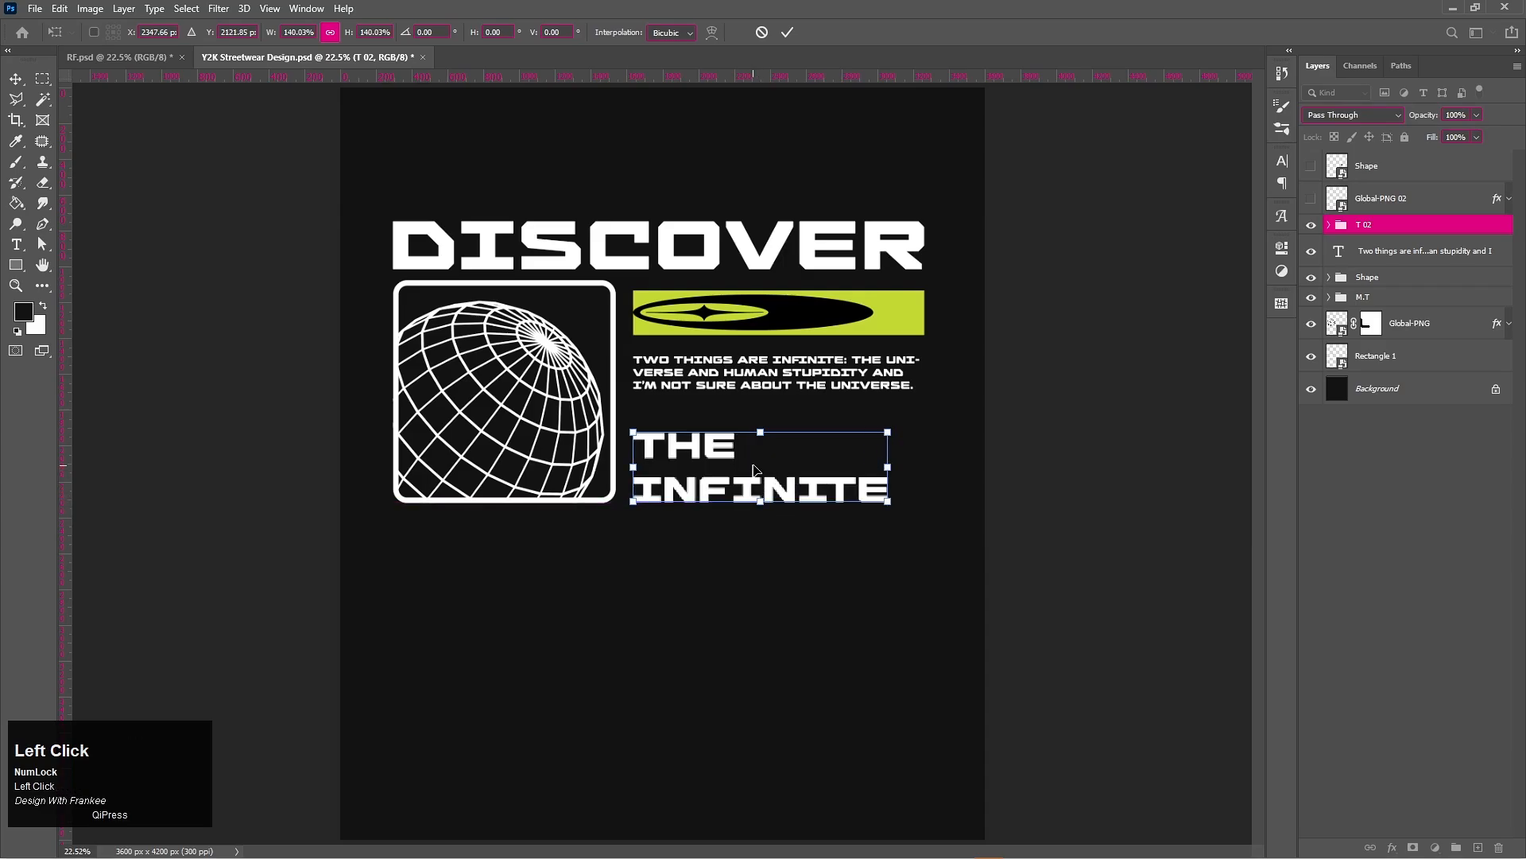
left_click(755, 469)
key("Return")
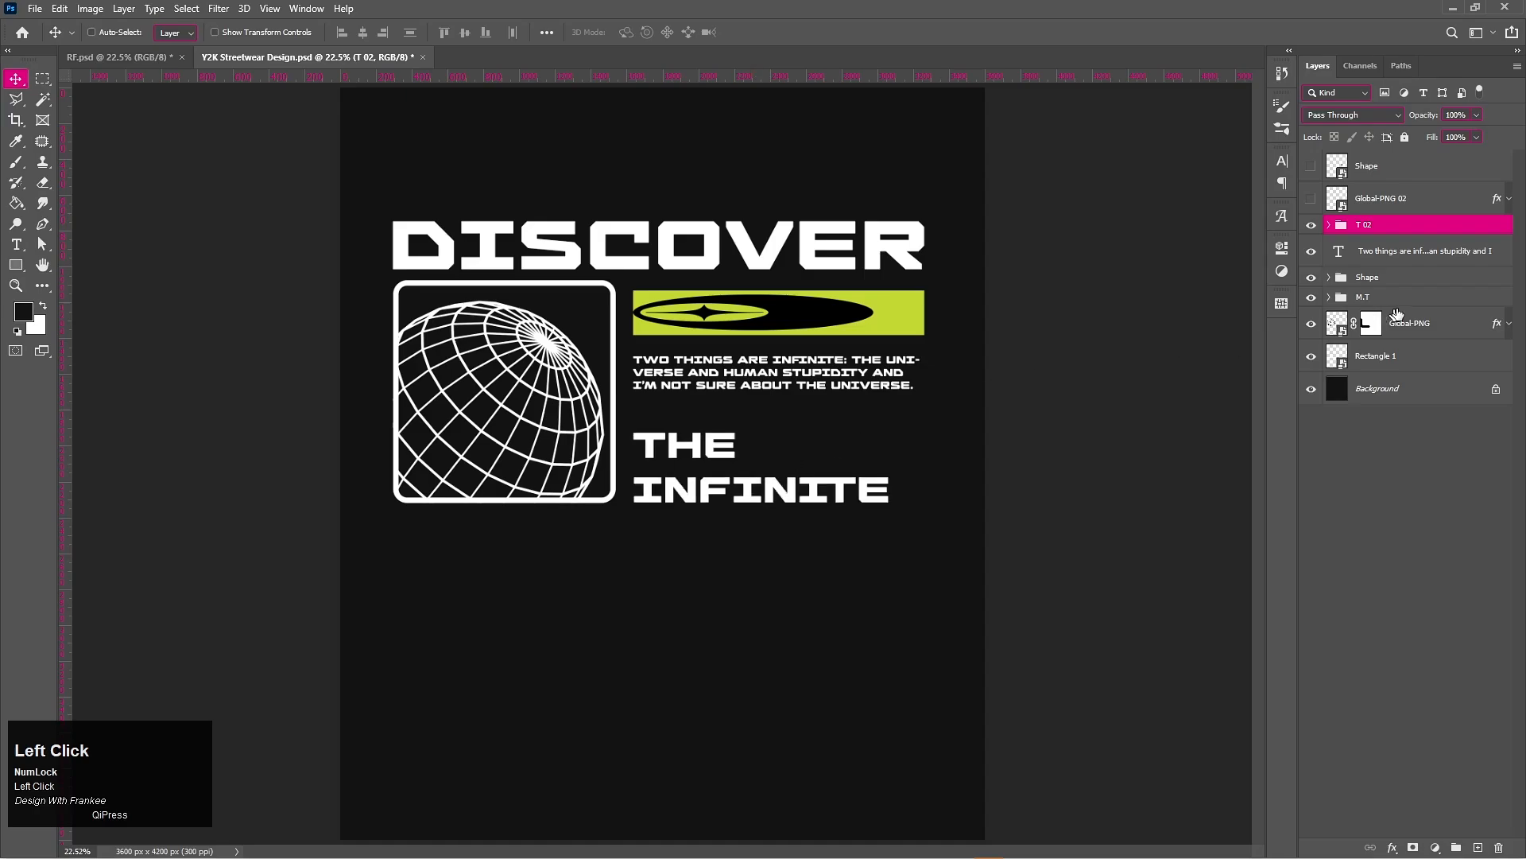
Select the T 02 group, the quote and the green bar's Shape group, and distribute them vertically
left_click(1311, 251)
left_click(1311, 251)
left_click(1312, 298)
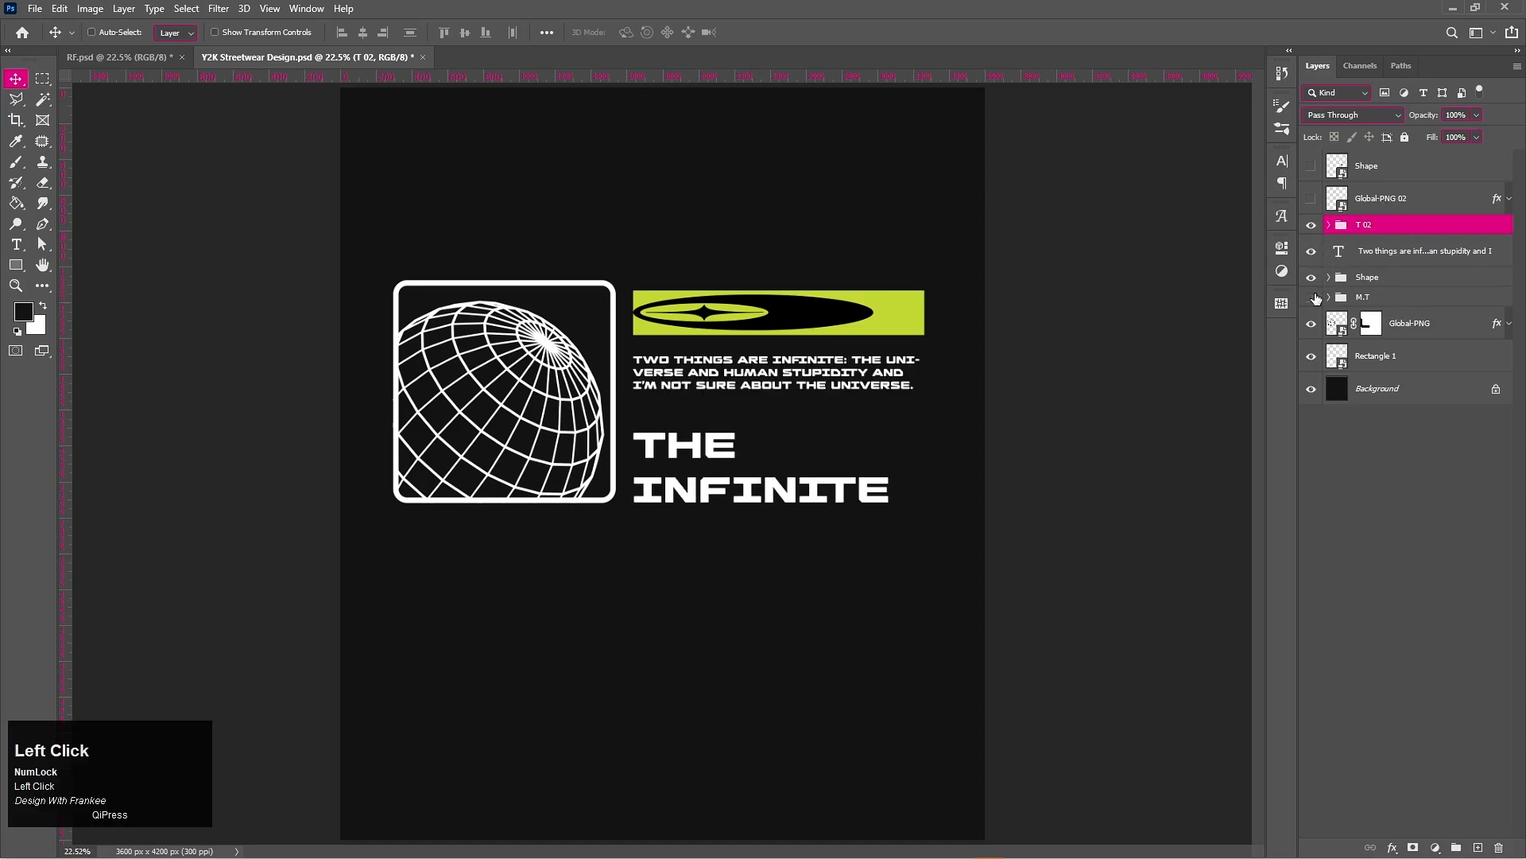
left_click(1312, 297)
left_click(1312, 277)
left_click(1312, 277)
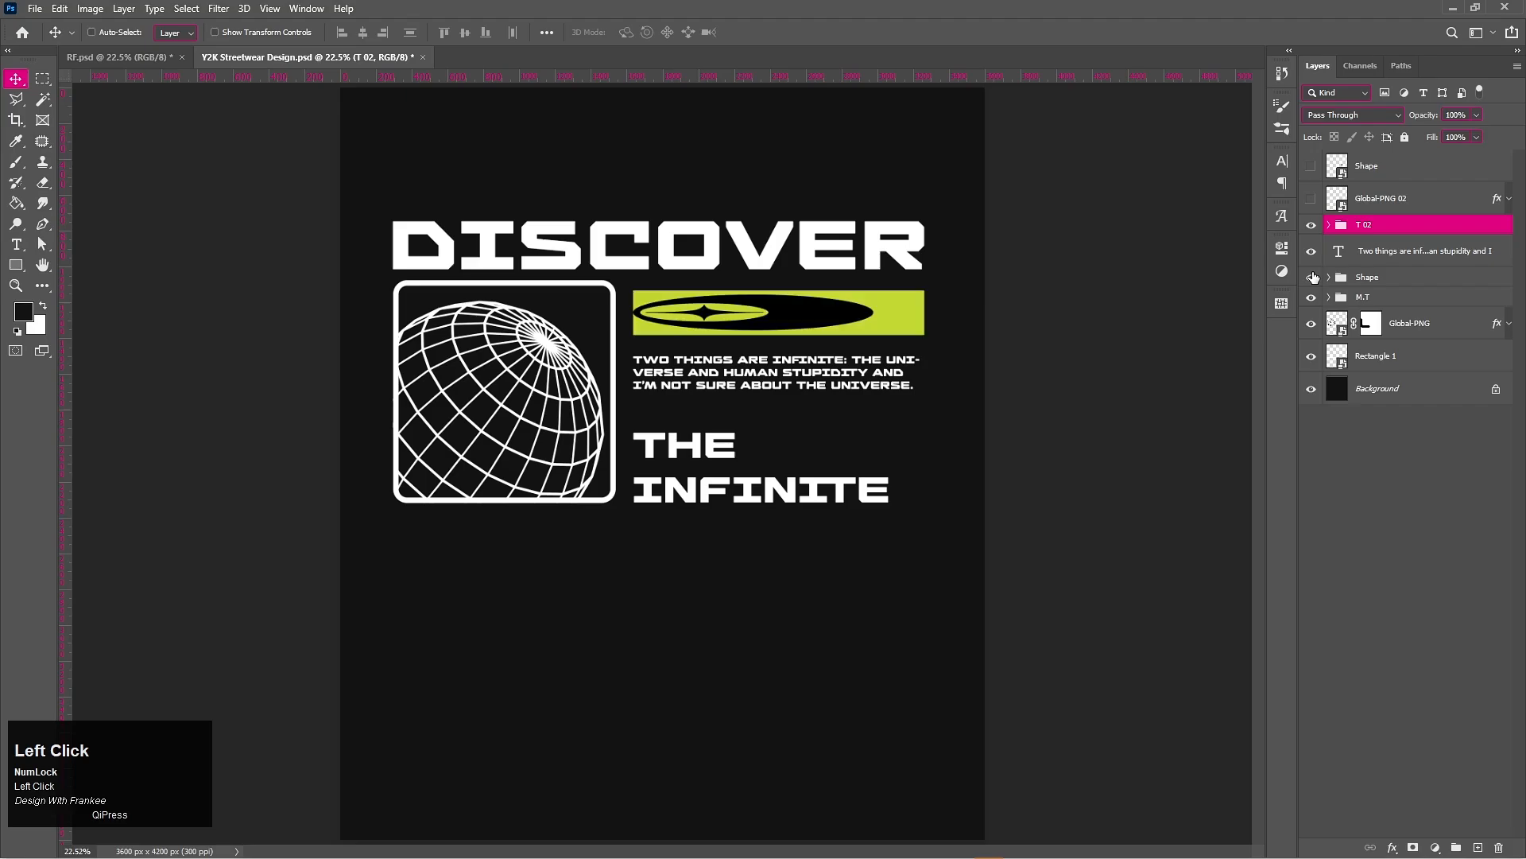
left_click(1378, 276, "shift")
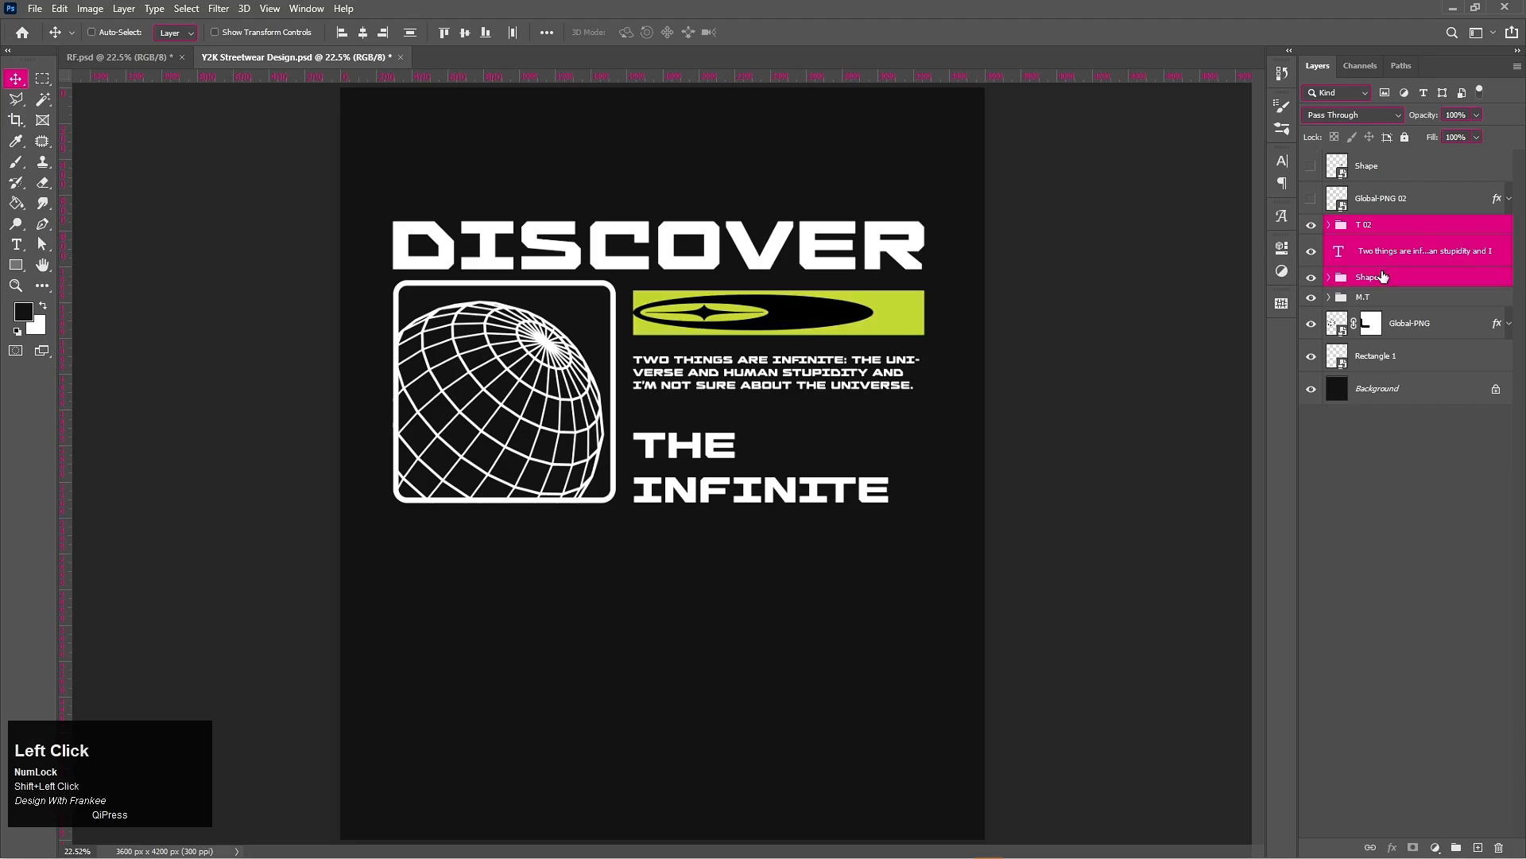
left_click(413, 35)
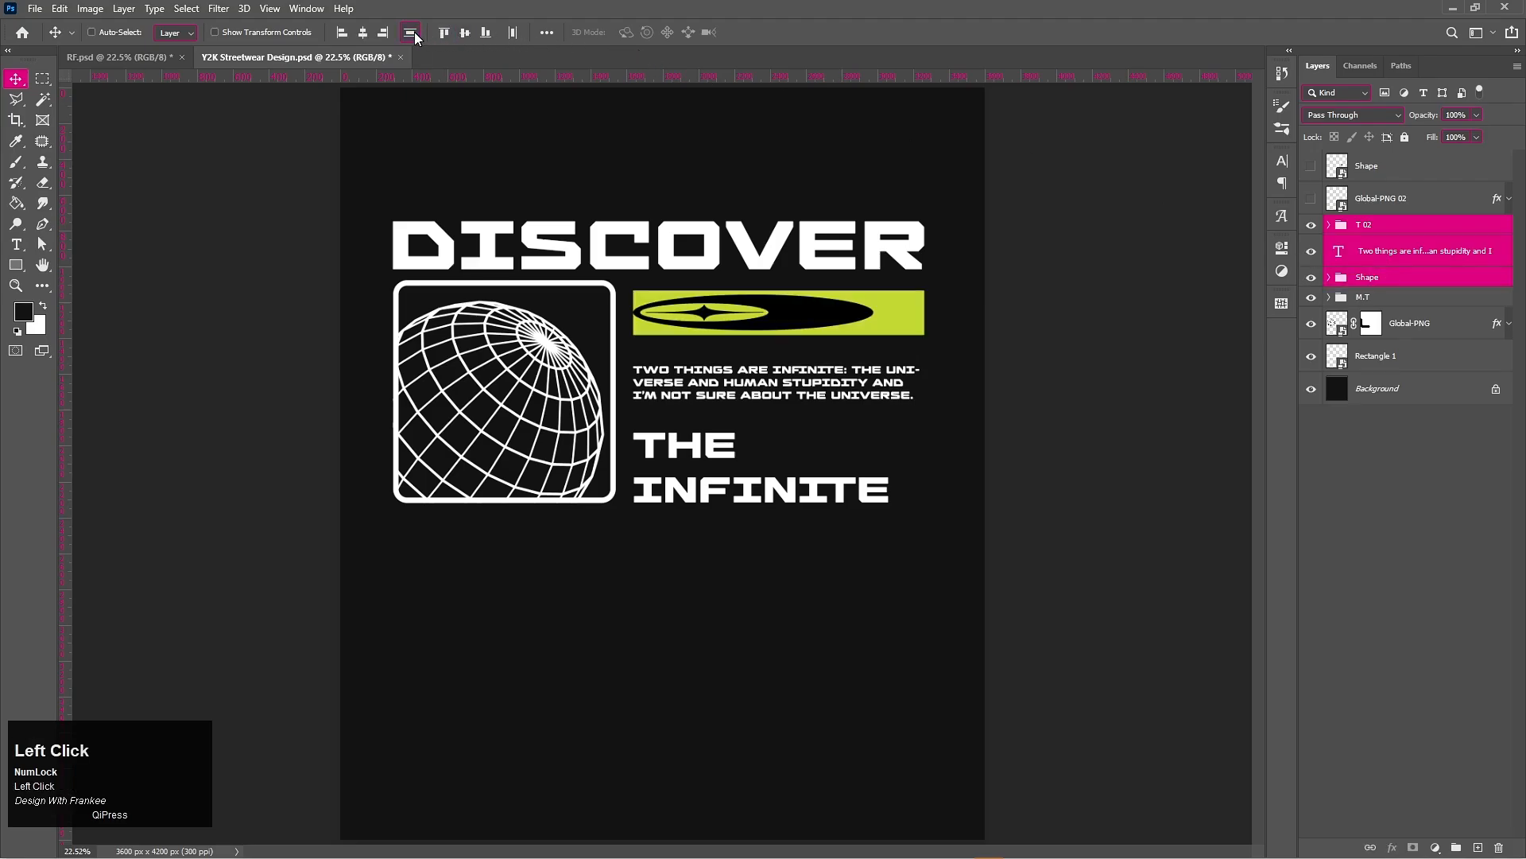
Open the quote for editing and stretch its text box to fill the space between the green bar and THE INFINITE
left_click(1340, 255)
double_click(1338, 252)
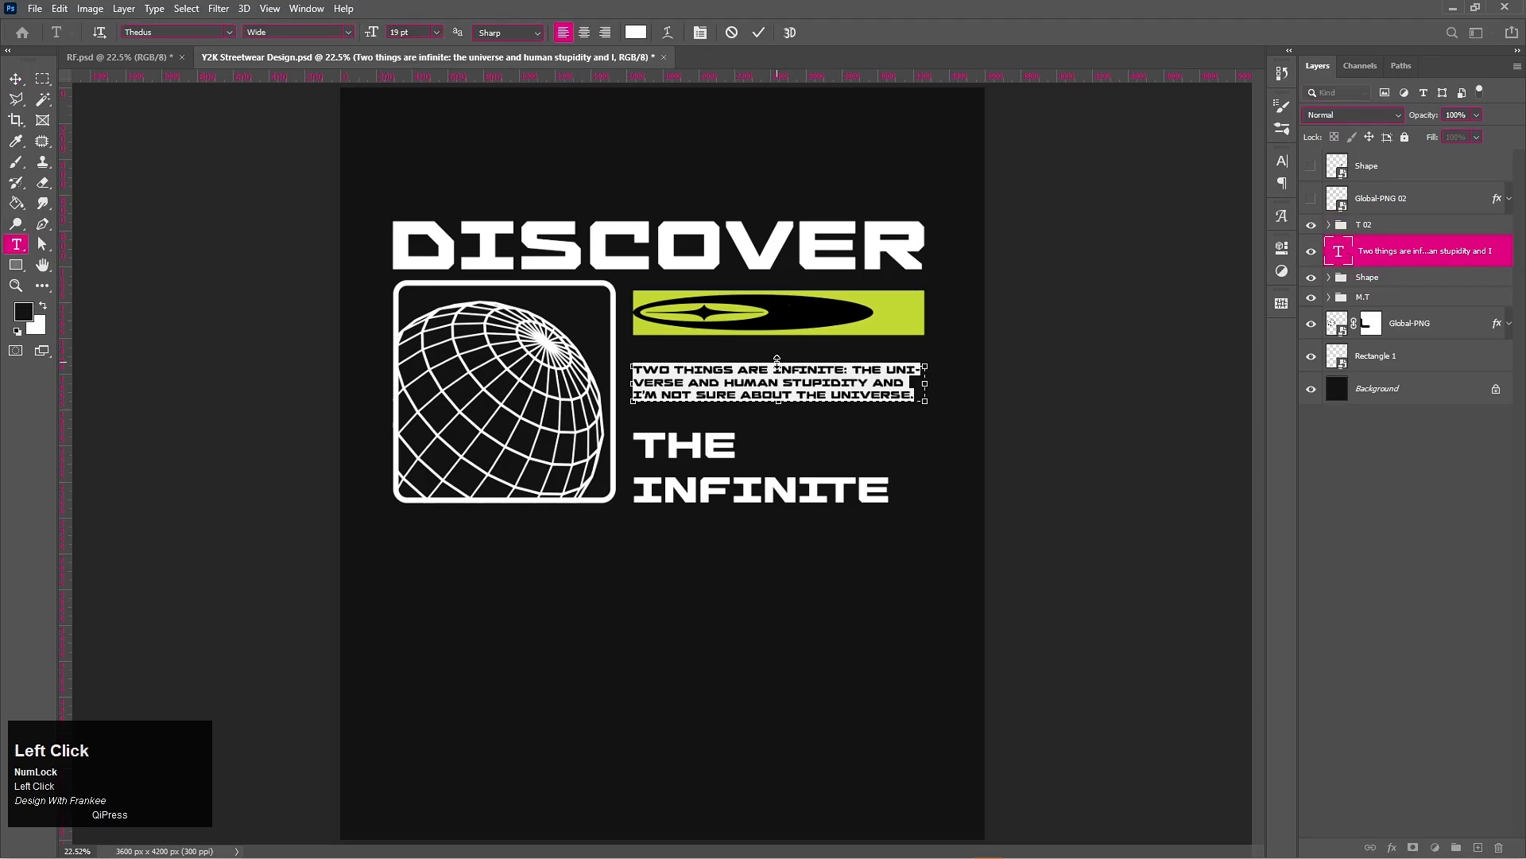
left_click_drag(779, 363, 787, 405)
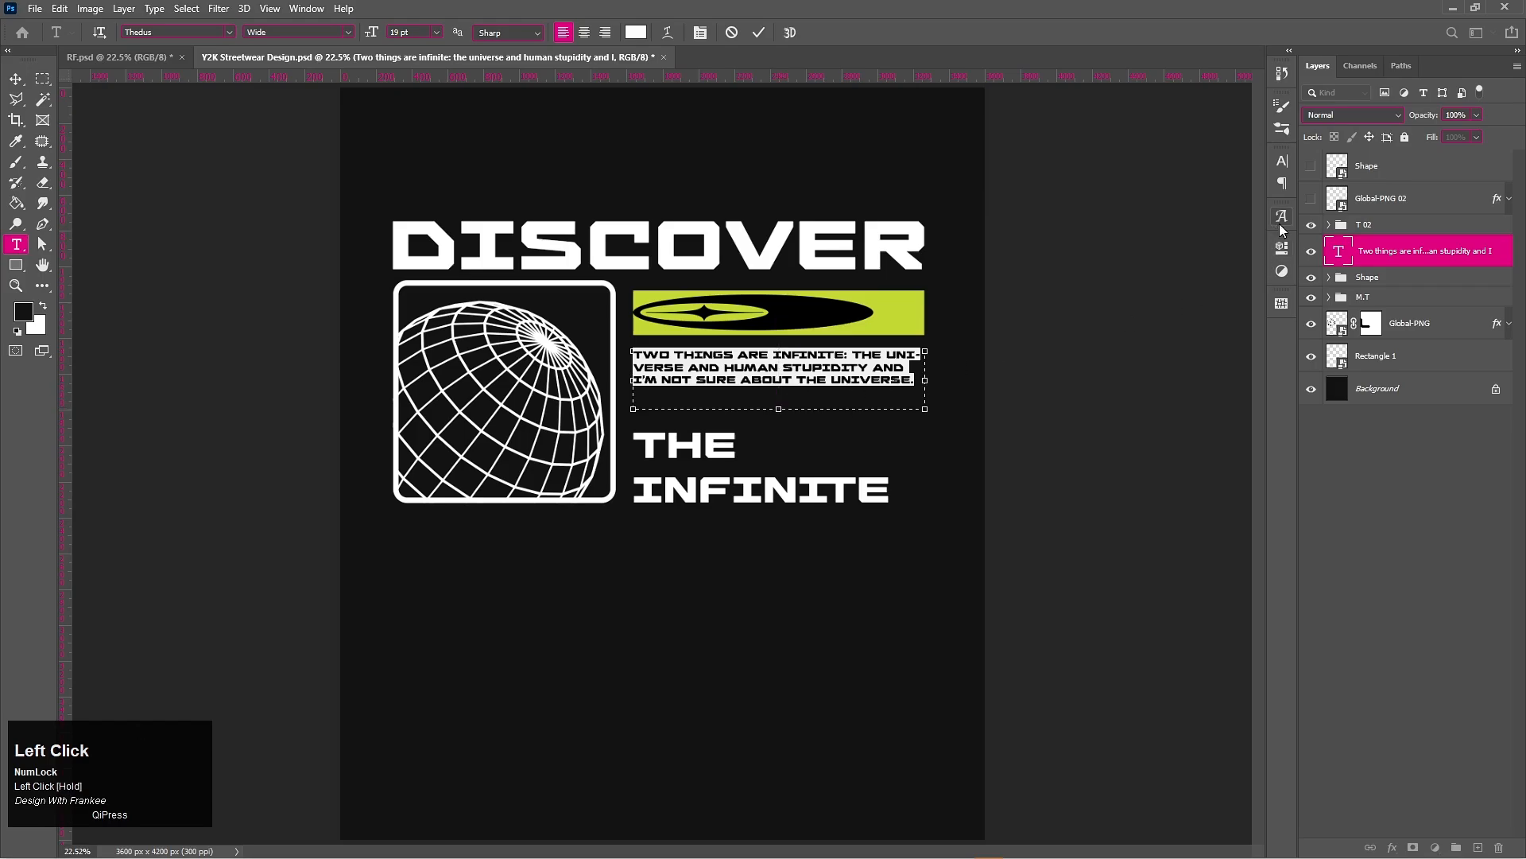
Set the quote's font size to 23 pt and its leading to 21 pt
left_click(1278, 164)
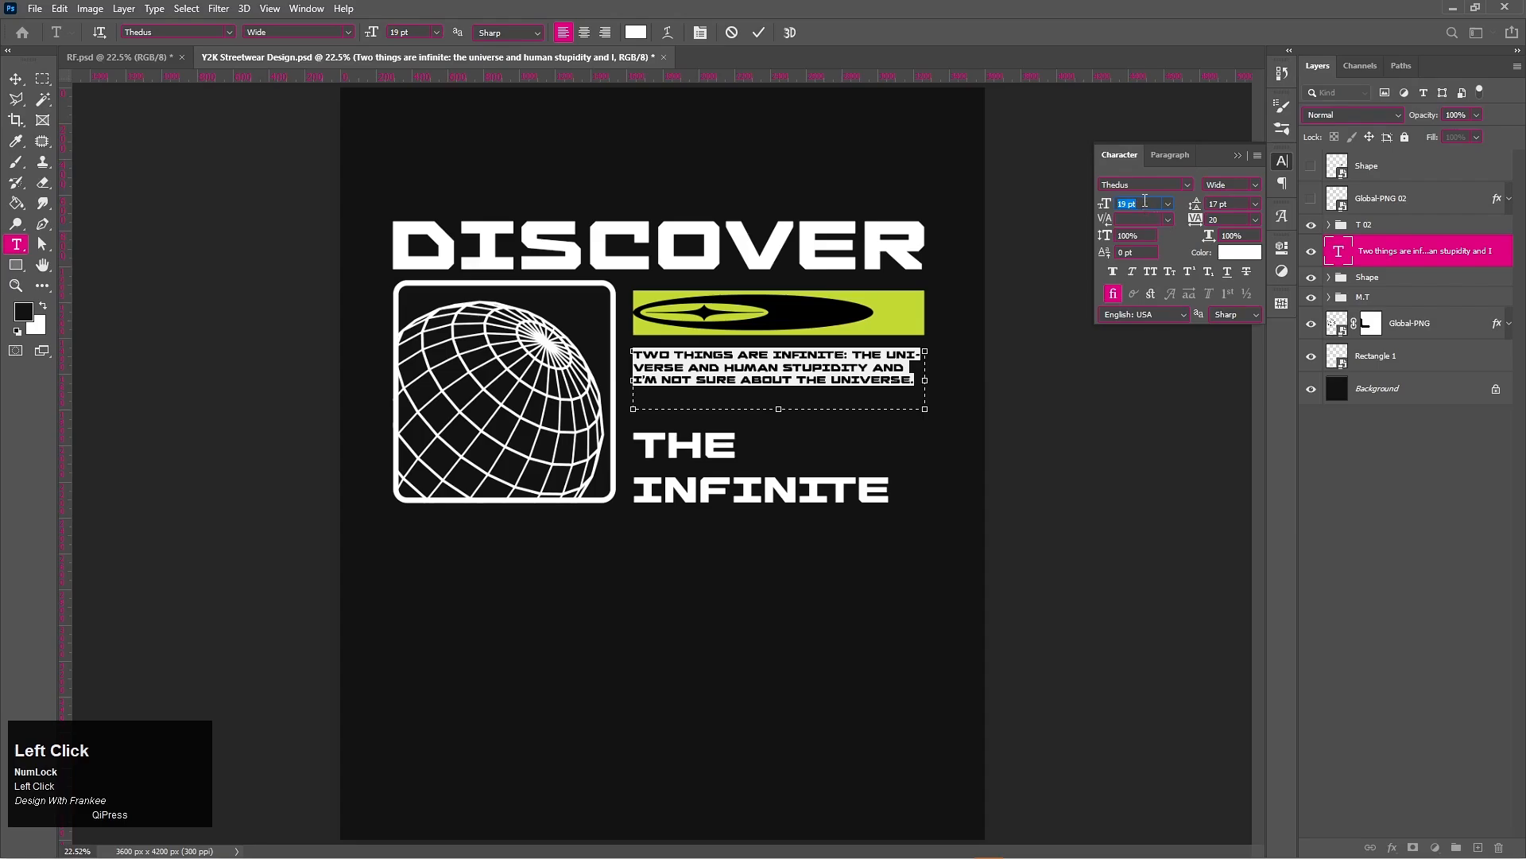
scroll(1145, 200, "up", 2)
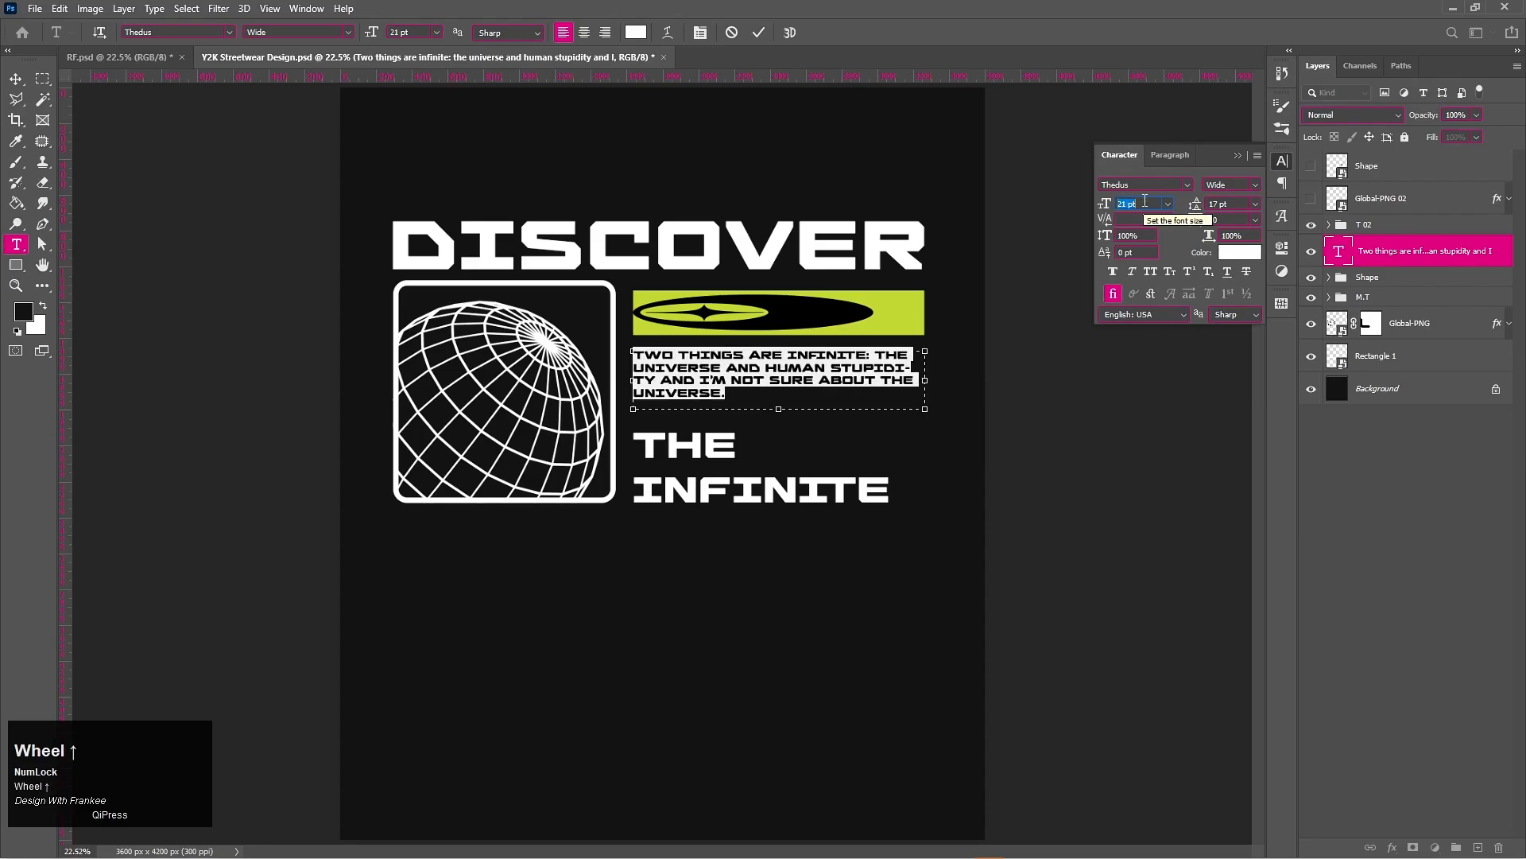
scroll(1145, 200, "up", 2)
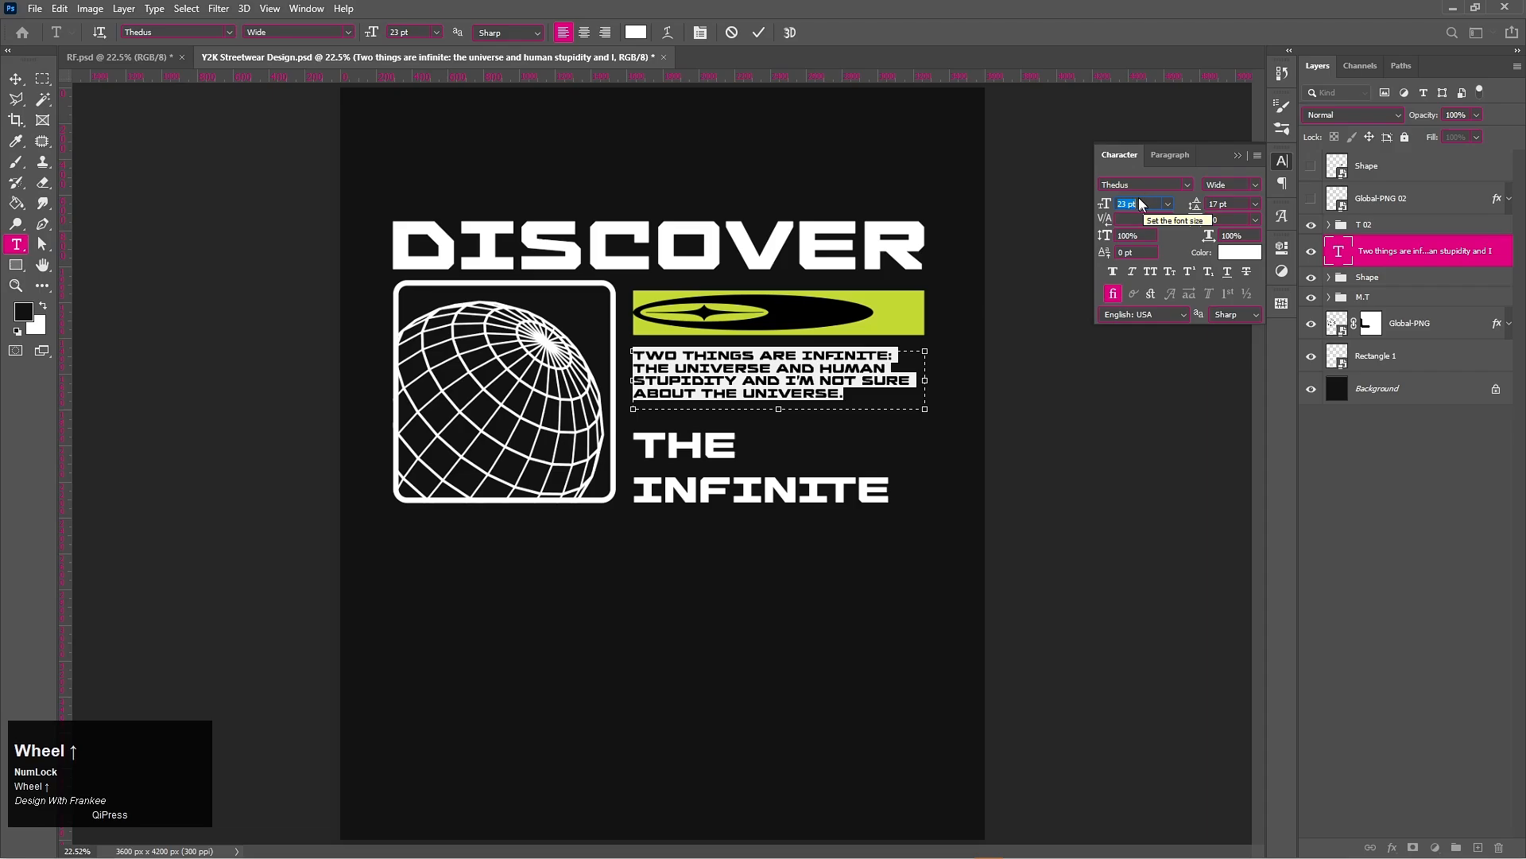
left_click(1232, 203)
scroll(1238, 203, "up", 1)
scroll(1238, 204, "up", 1)
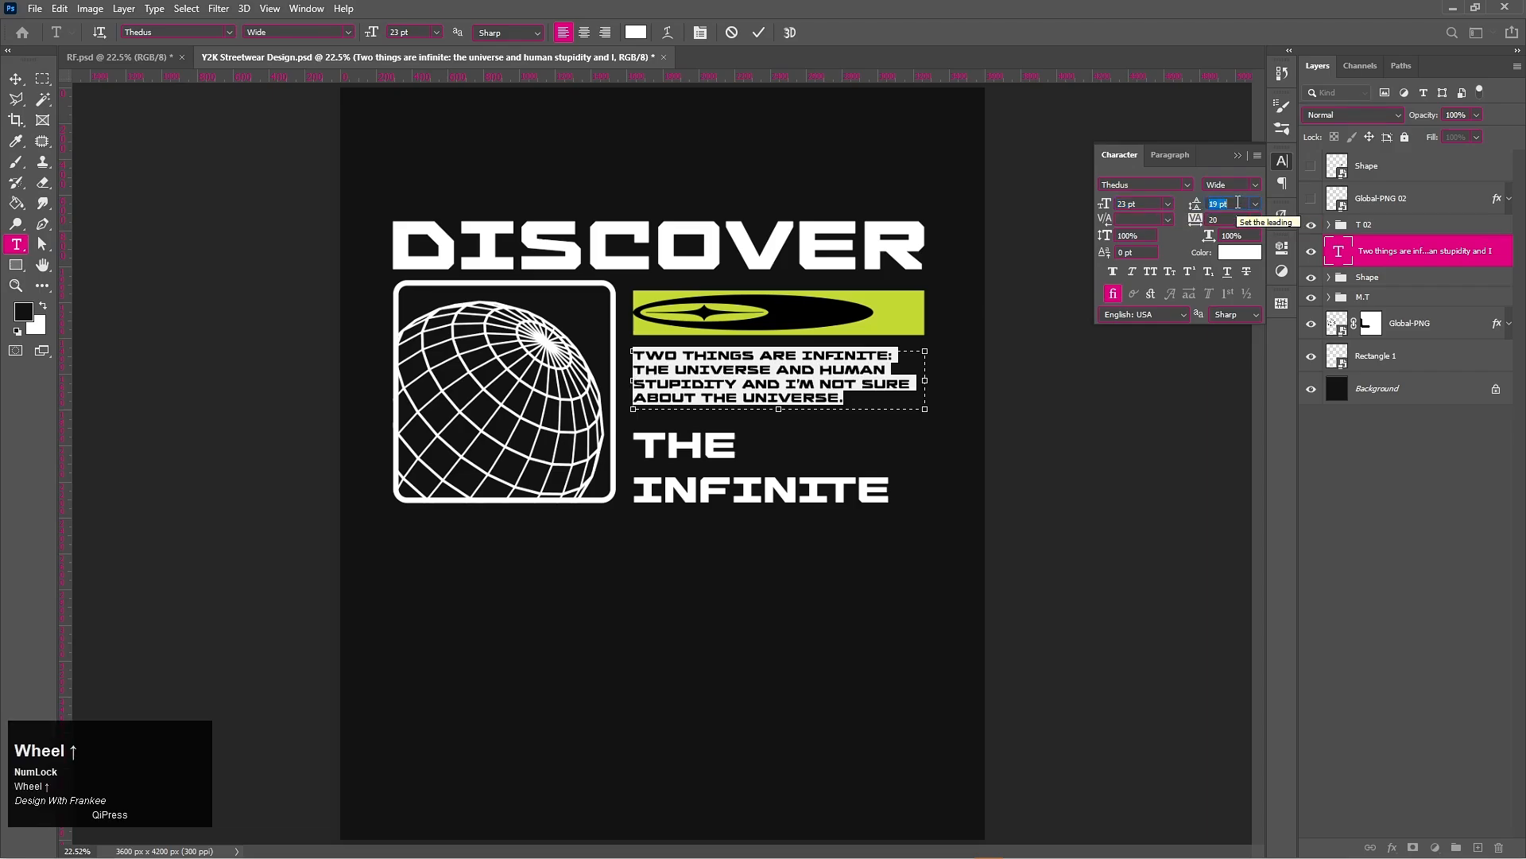
scroll(1238, 203, "up", 1)
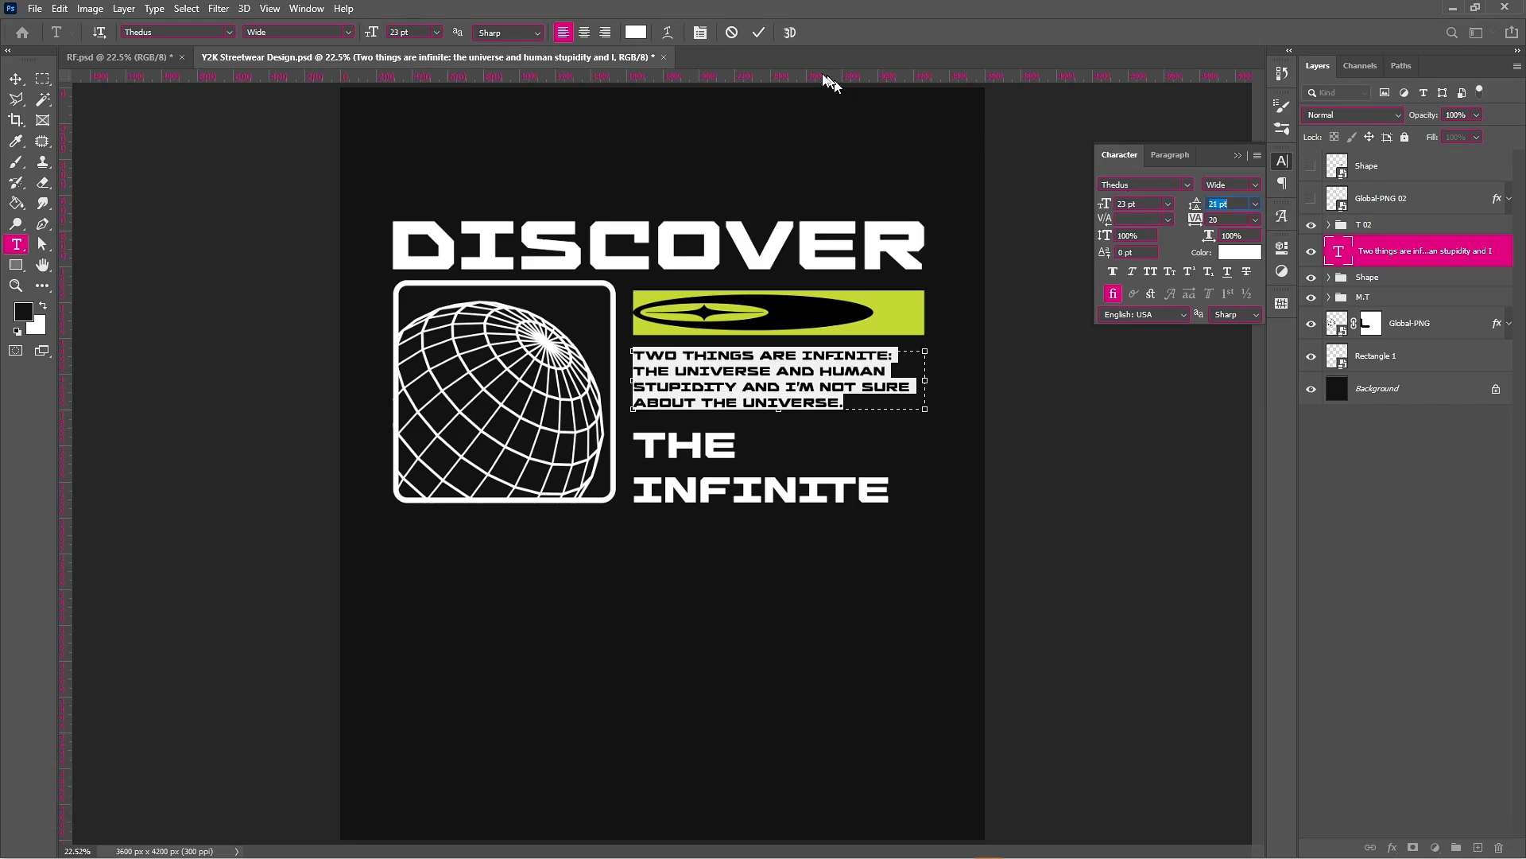
Commit the quote's text edit, then distribute T 02, the quote and the green bar's Shape group vertically again
left_click(759, 35)
left_click(1237, 157)
key("v")
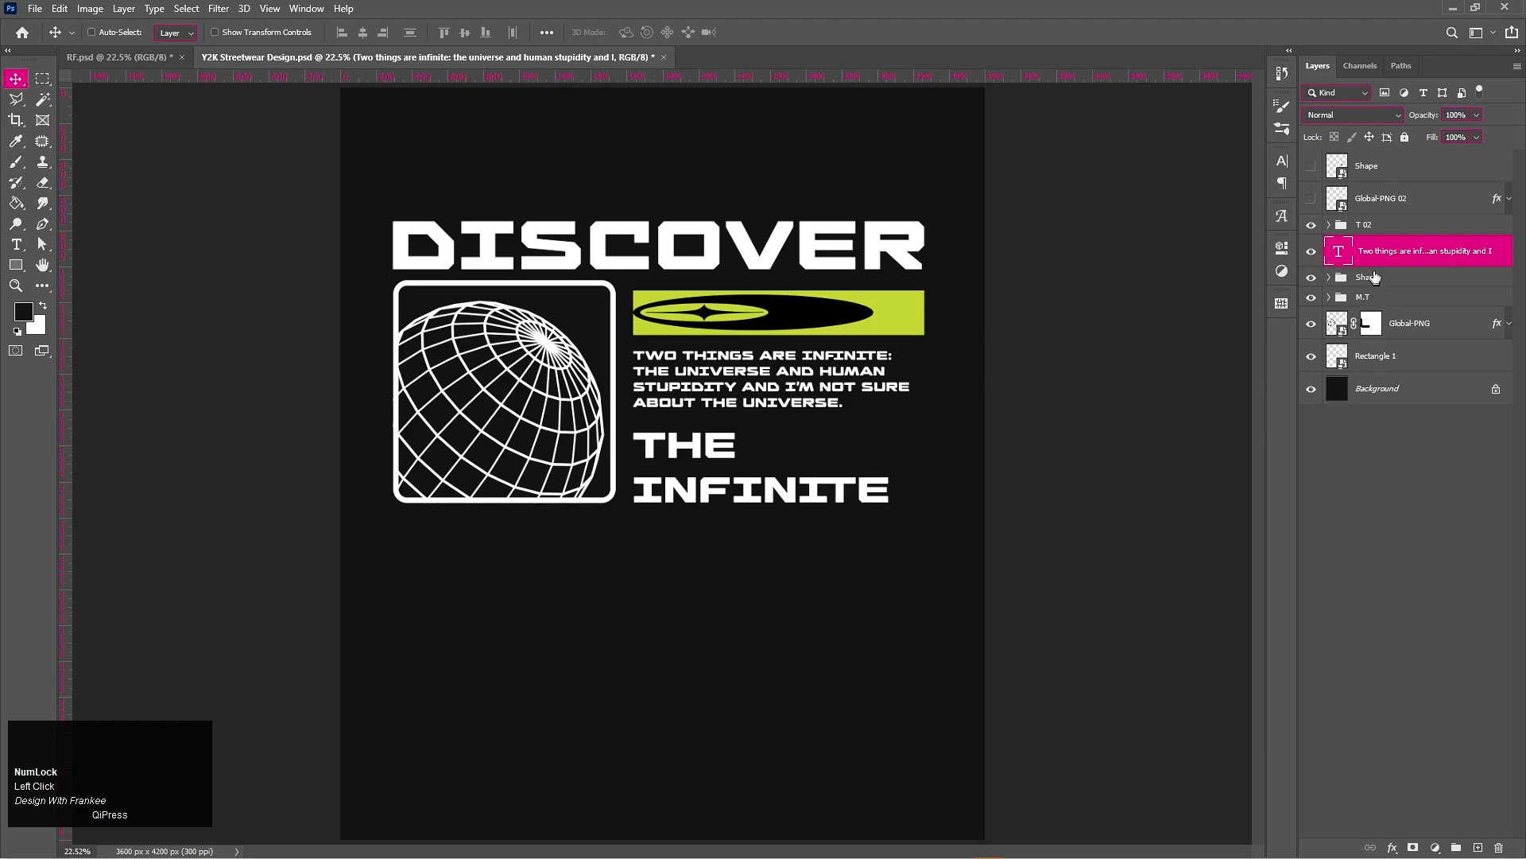
left_click(1312, 225)
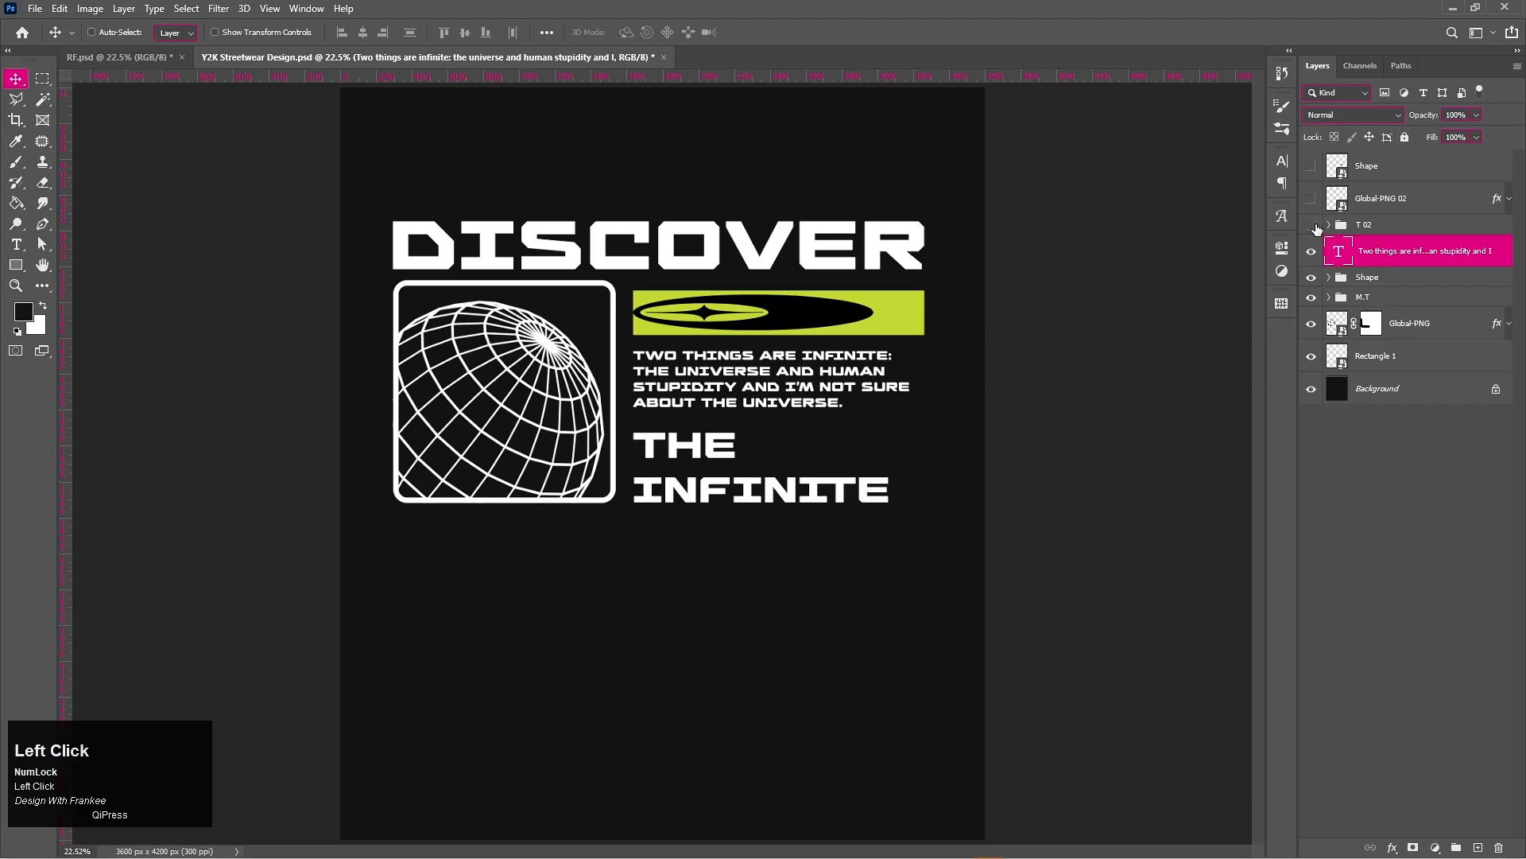
left_click(1373, 229)
left_click(1368, 276, "shift")
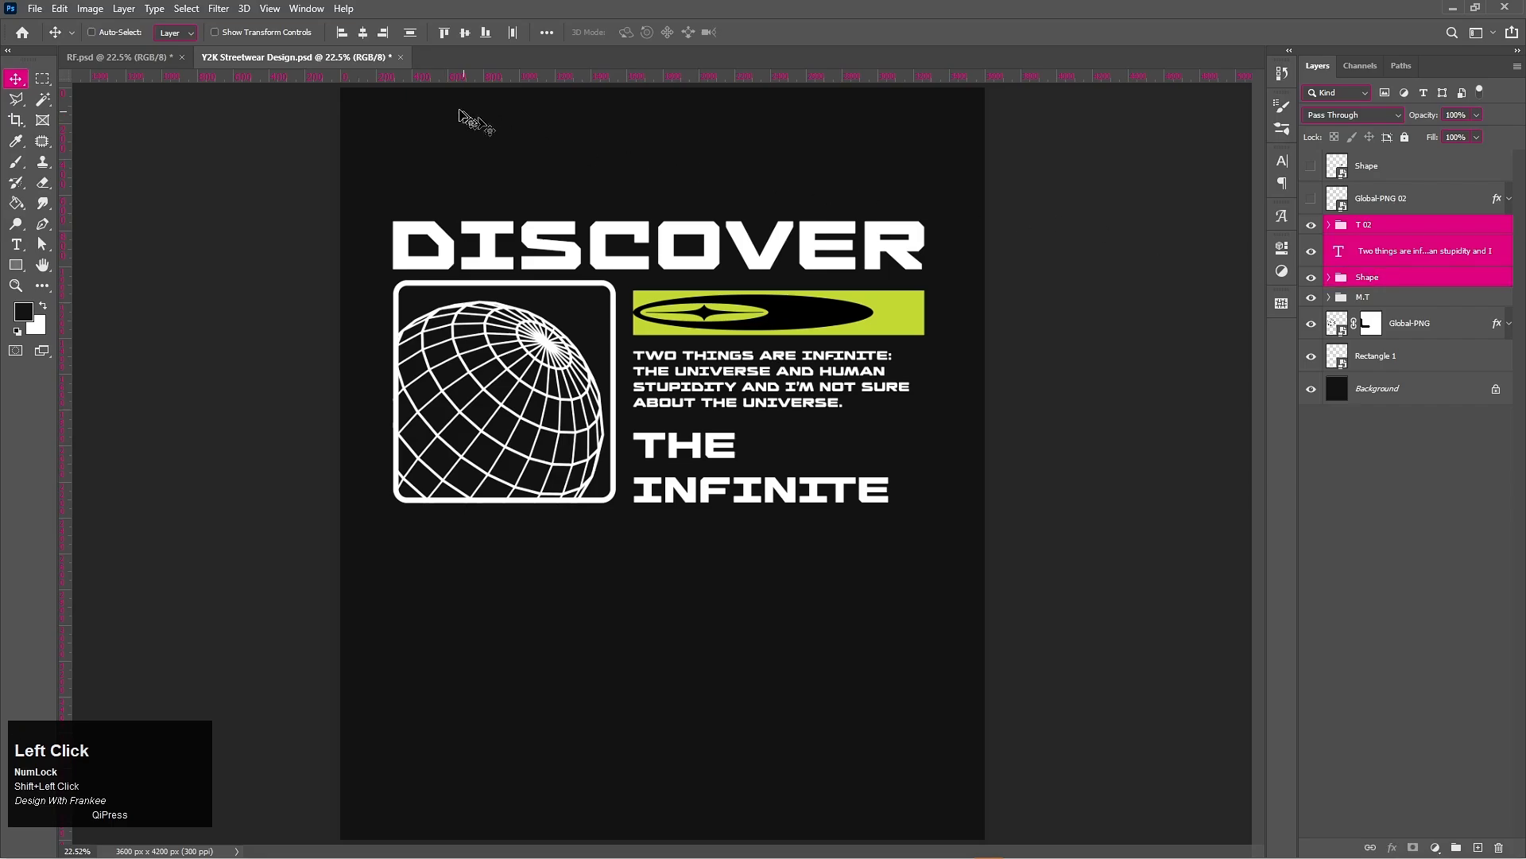
left_click(410, 34)
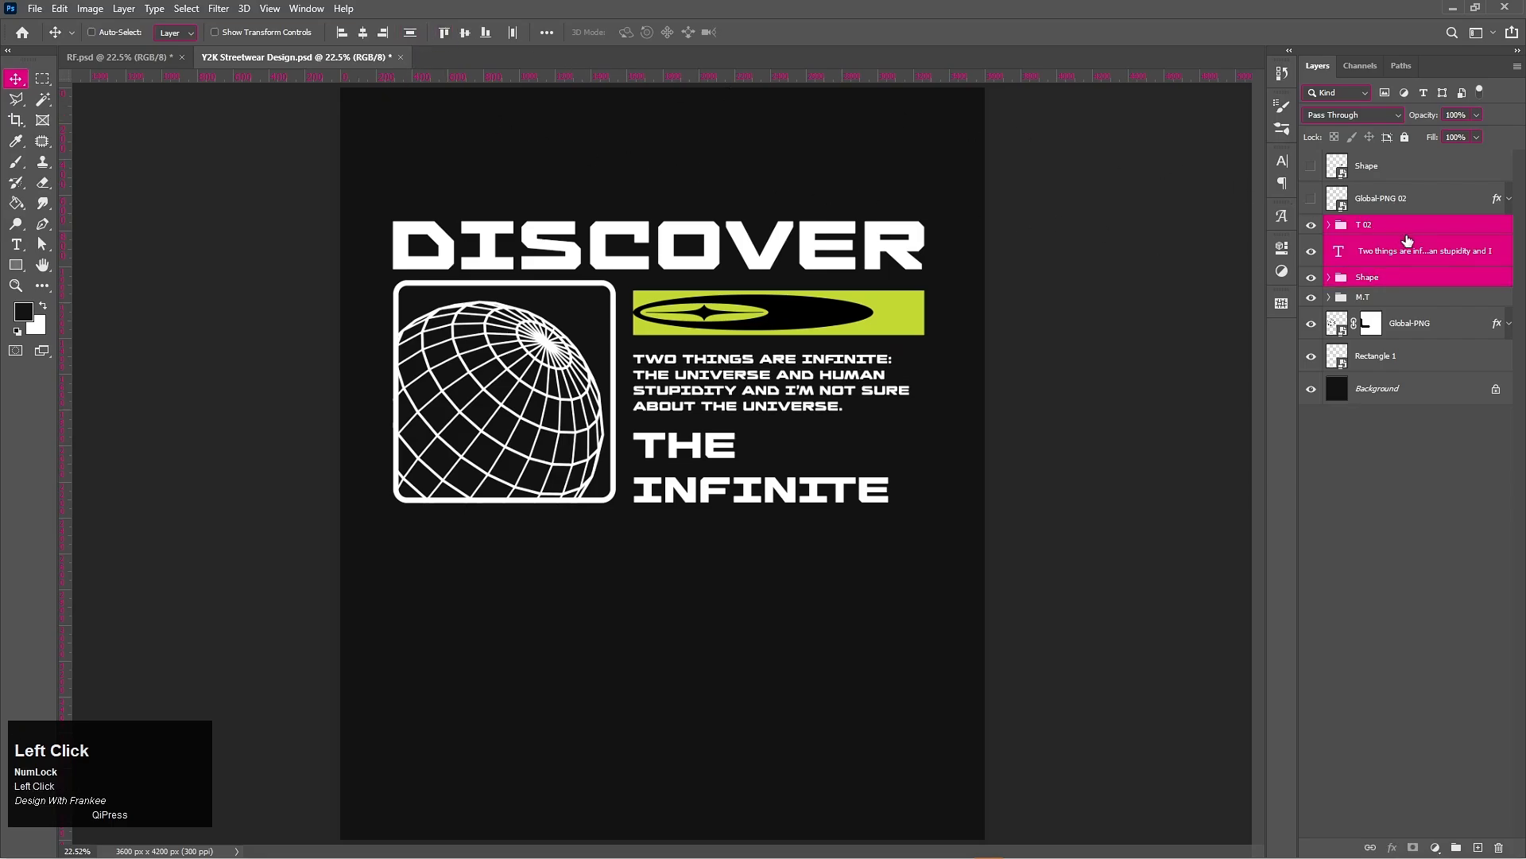
Make the Global-PNG 02 layer and the Shape image layer visible again
left_click(1397, 169)
left_click(1311, 199)
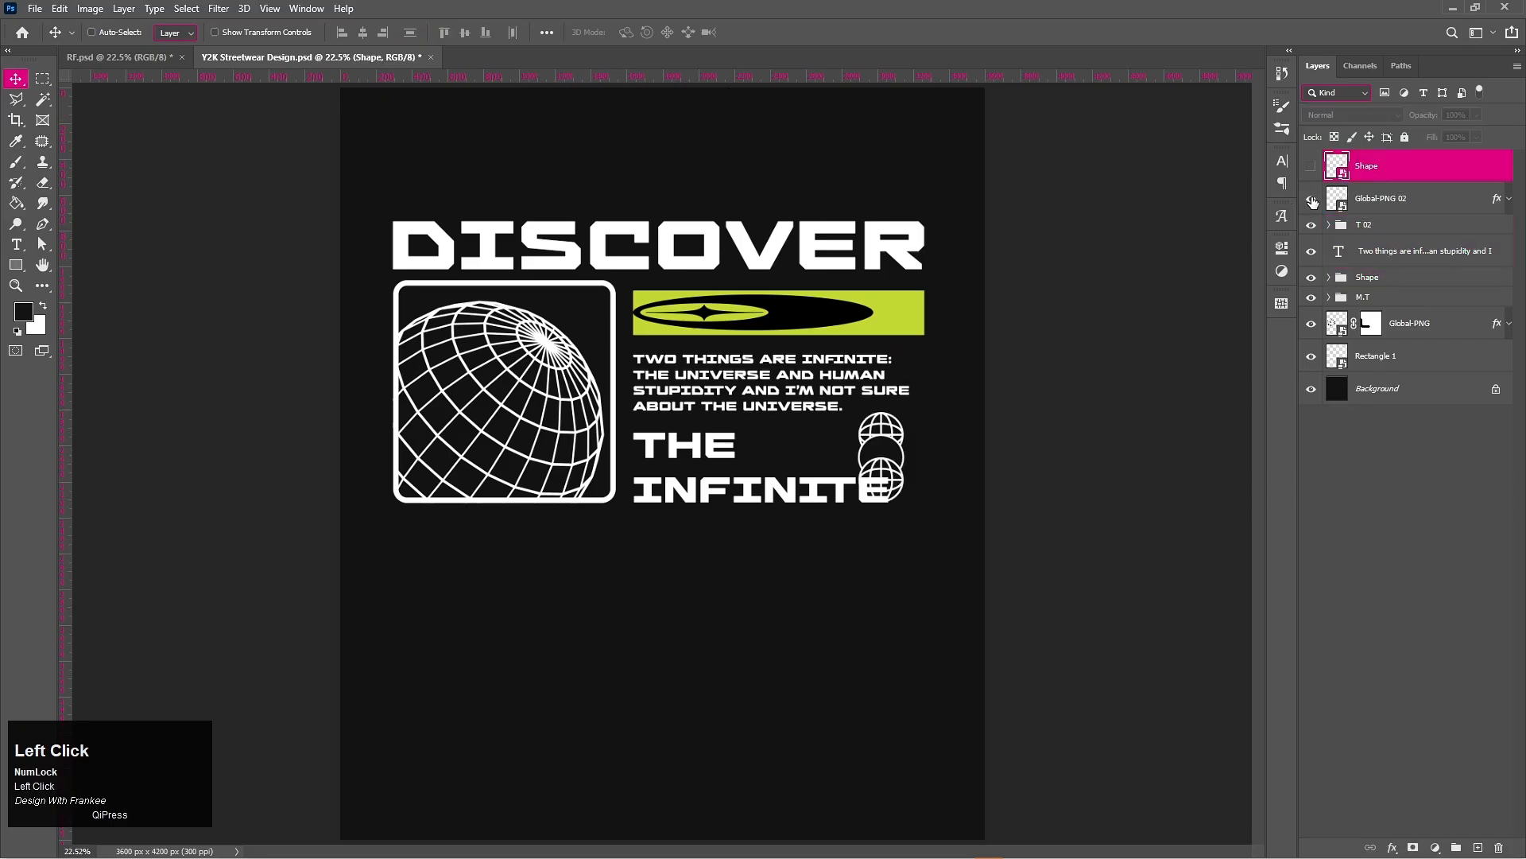
left_click(1311, 167)
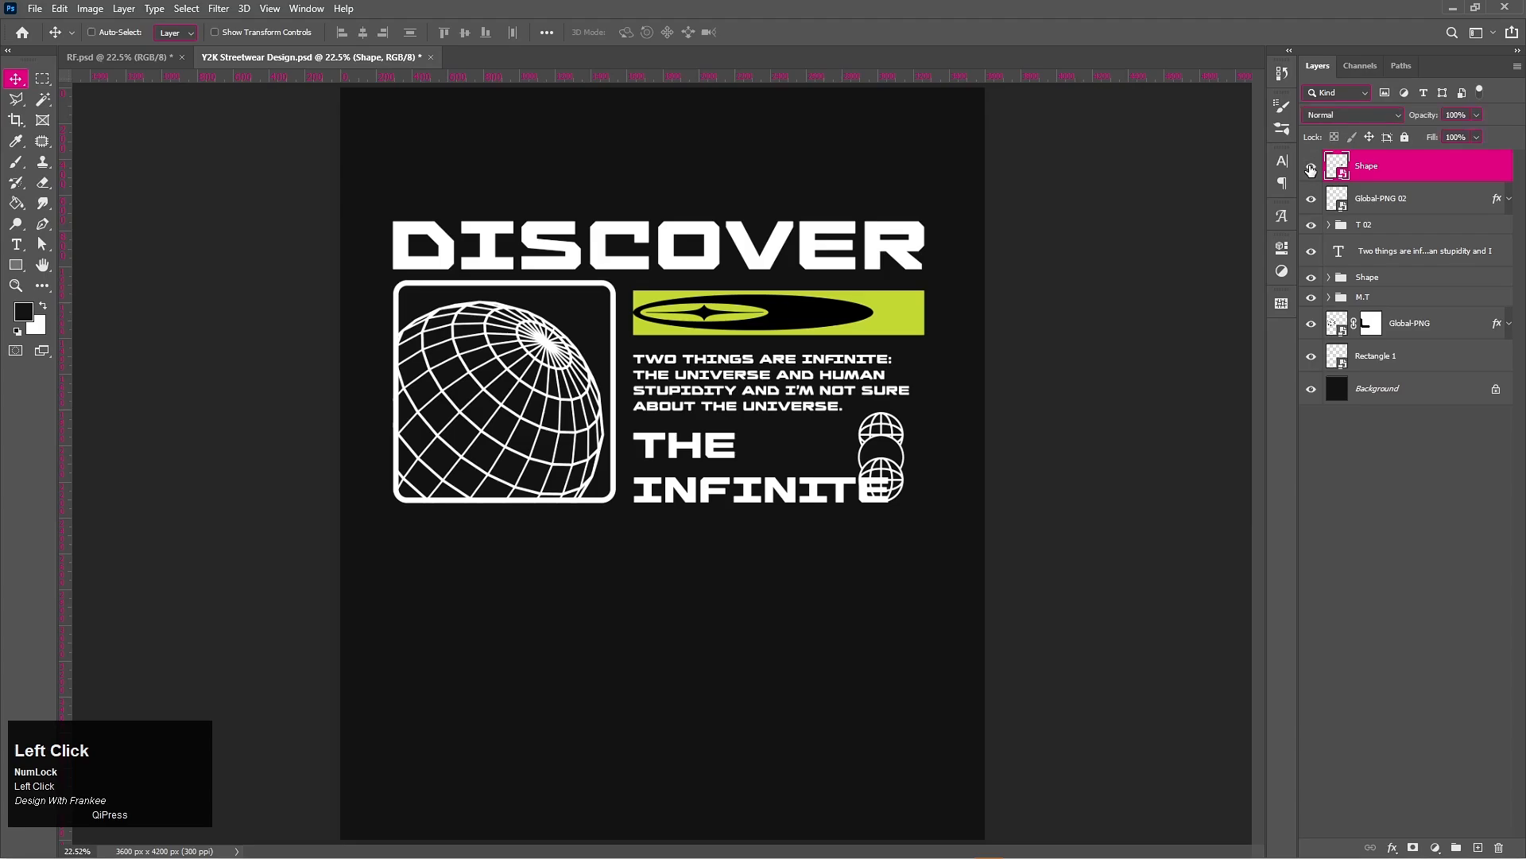
Scale Global-PNG 02 to about 4.27%, aligning its outer edge with the green bar's end and its bottom with the globe frame
left_click(1376, 205)
key("ctrl+t")
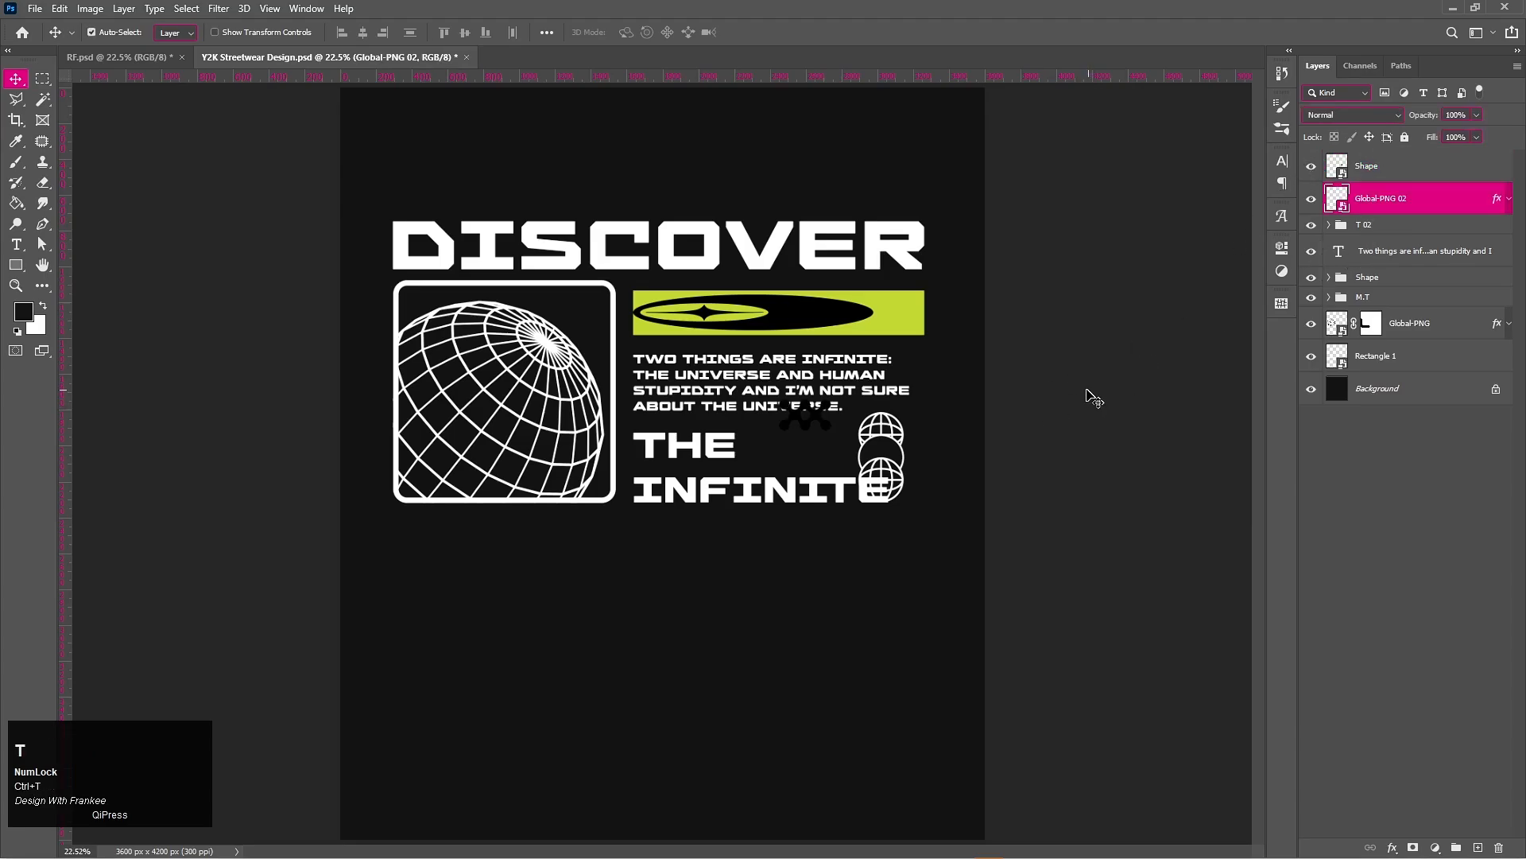
left_click_drag(890, 511, 908, 411)
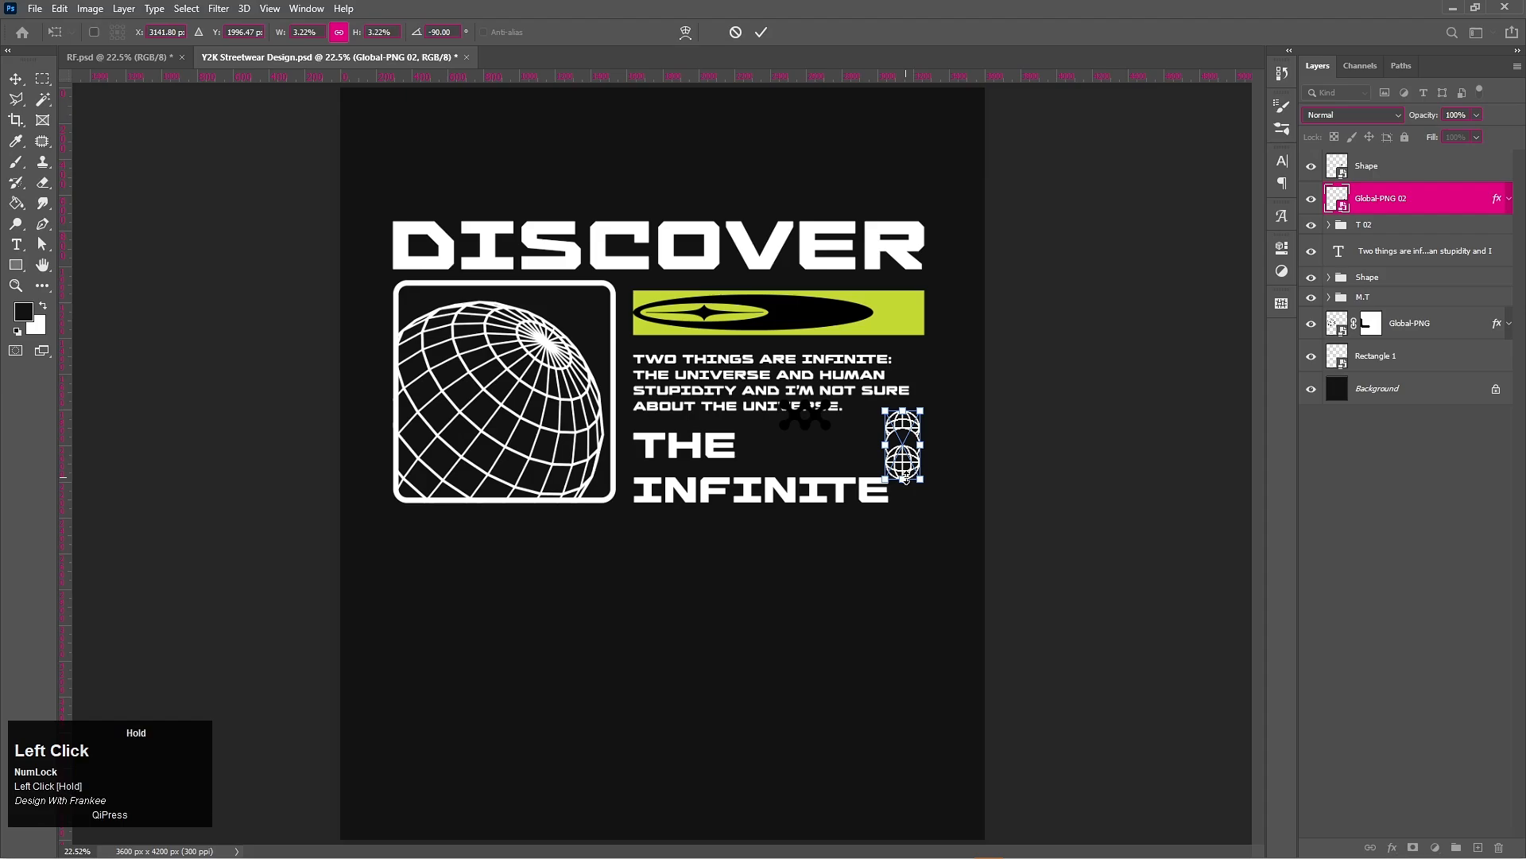
left_click_drag(906, 479, 908, 499)
key("Return")
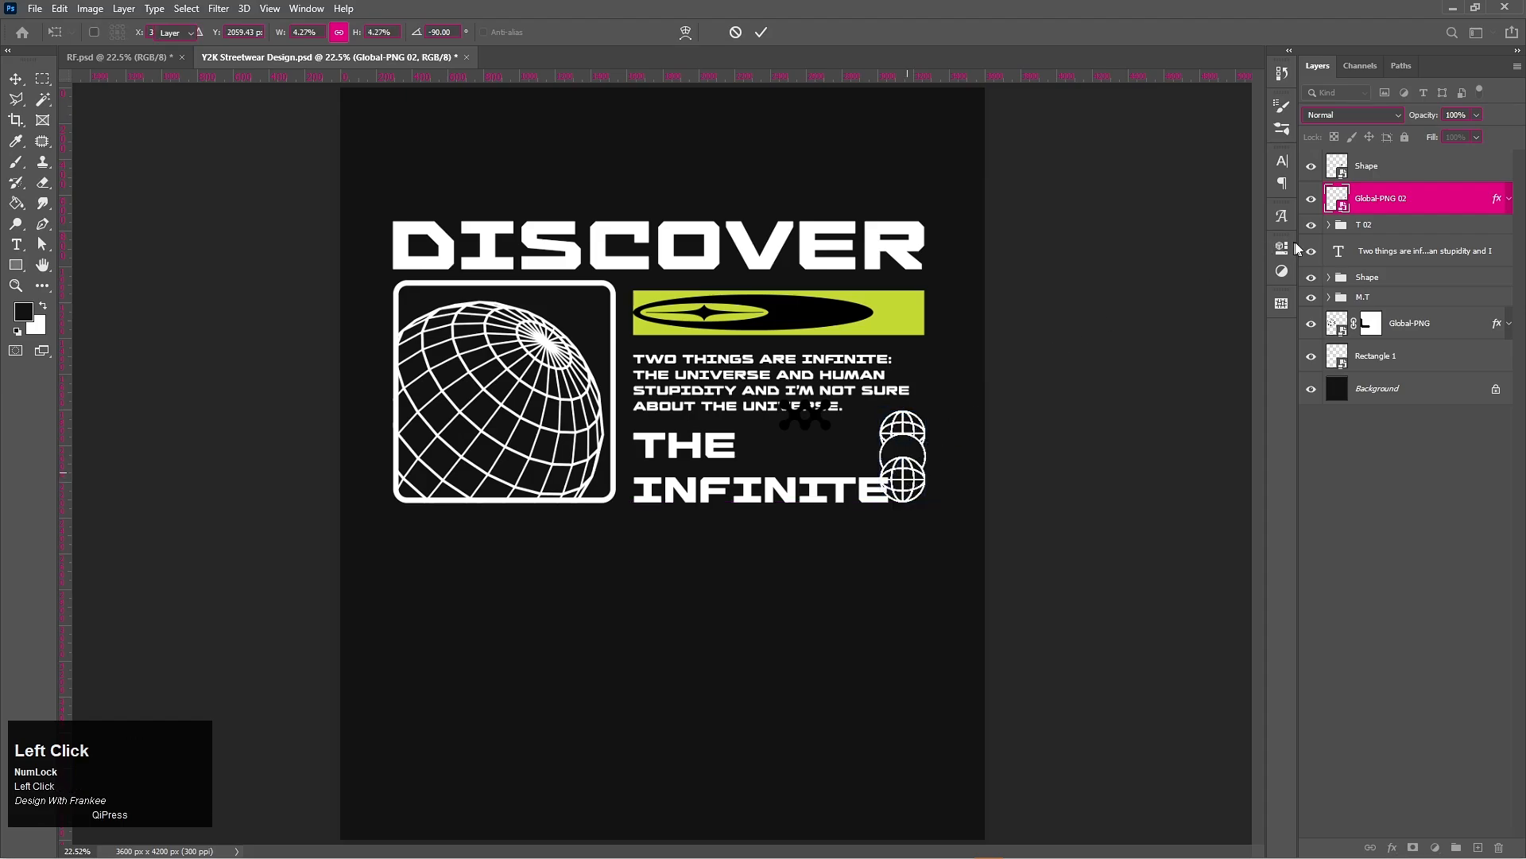
Scale the T 02 group to about 89% and move it down until its bottom is level with the globe frame
left_click(1364, 229)
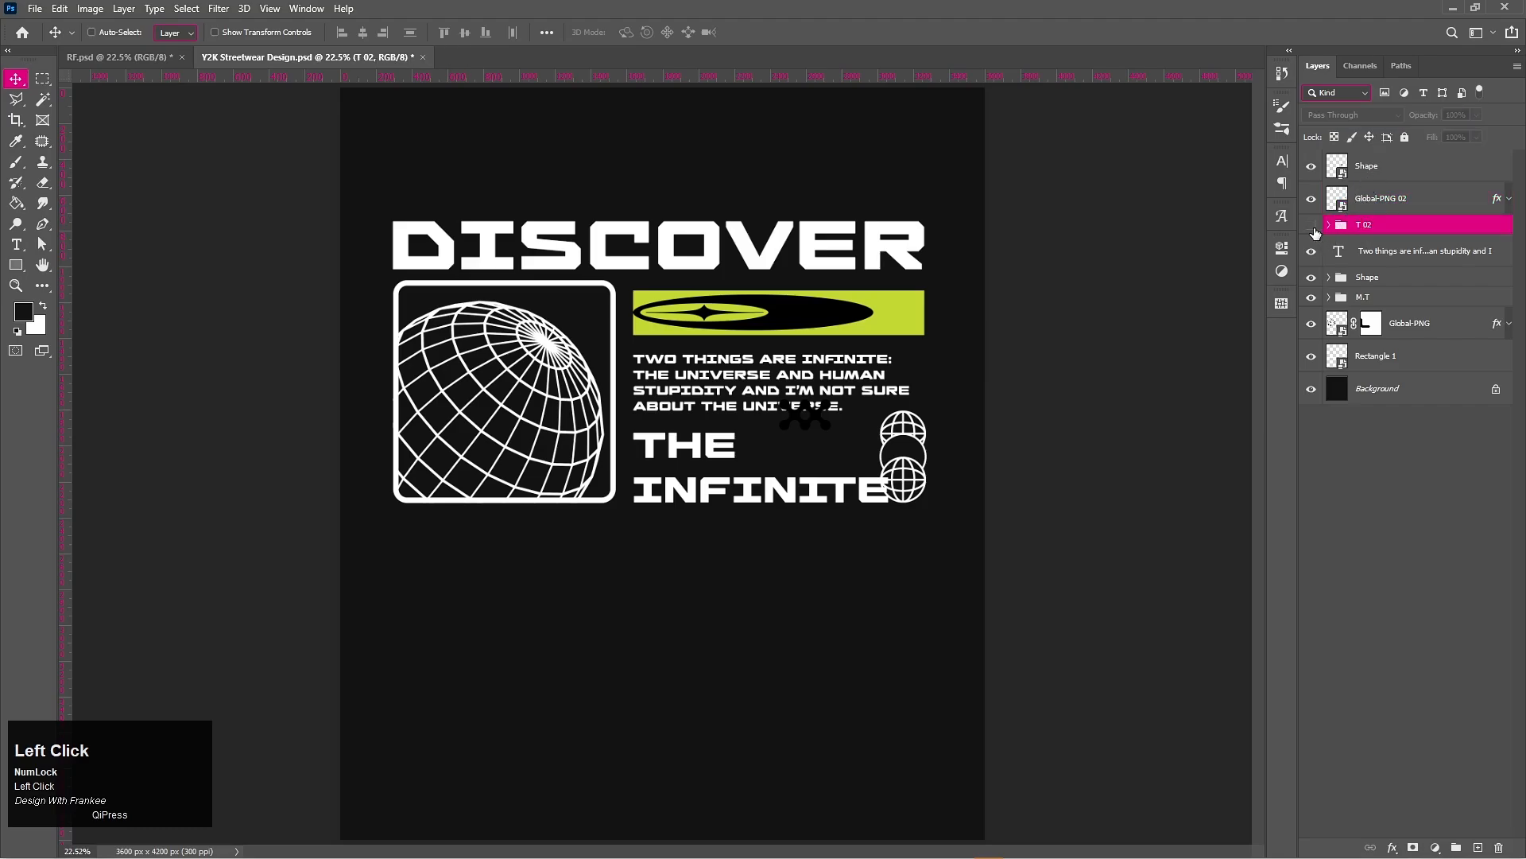
key("ctrl")
key("ctrl+t")
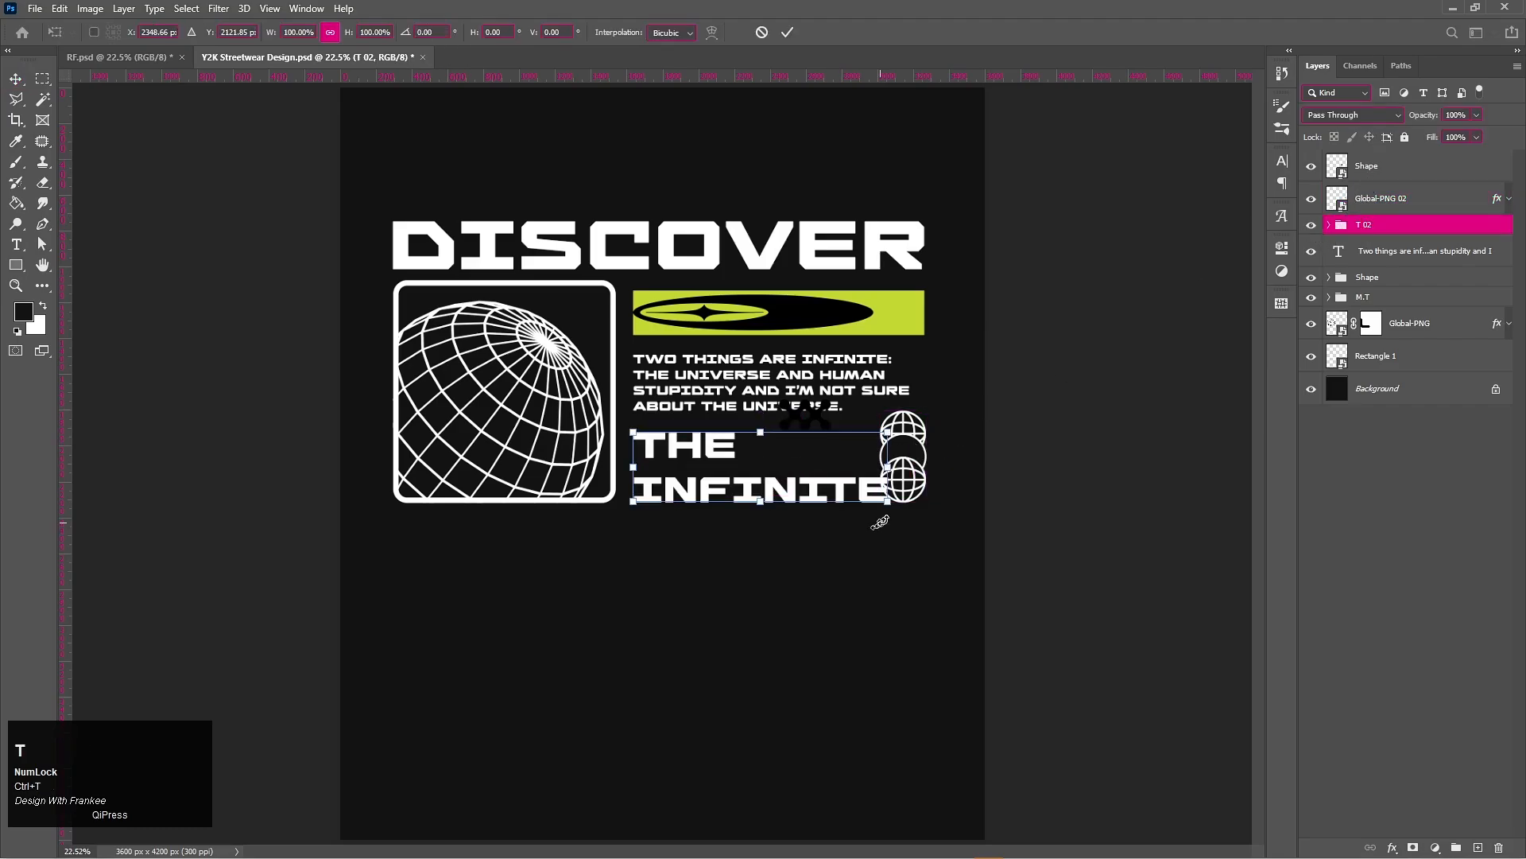
left_click_drag(887, 503, 859, 494)
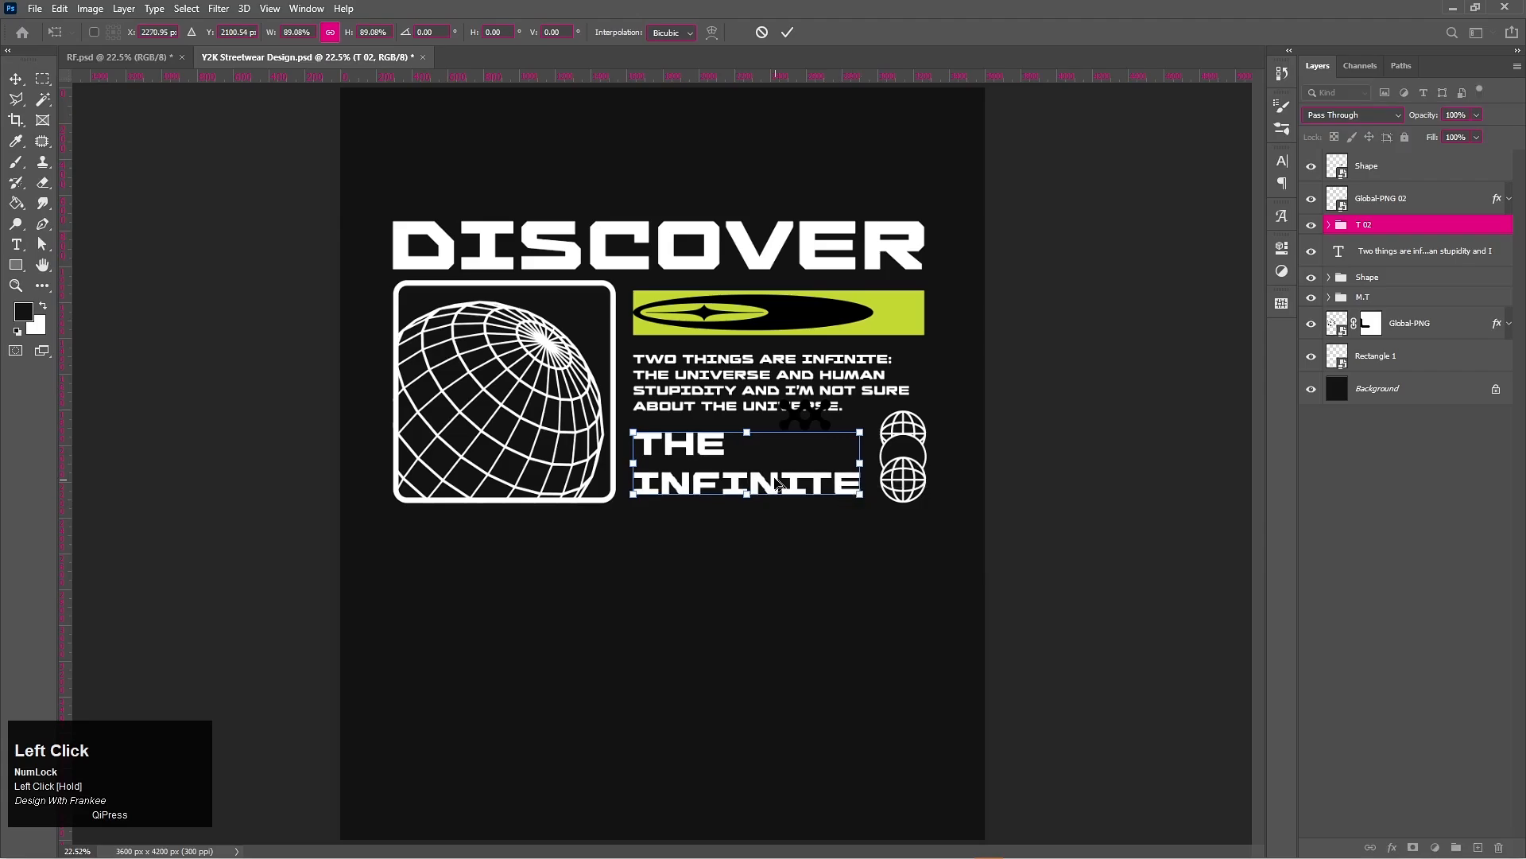
left_click_drag(749, 463, 747, 475)
double_click(747, 475)
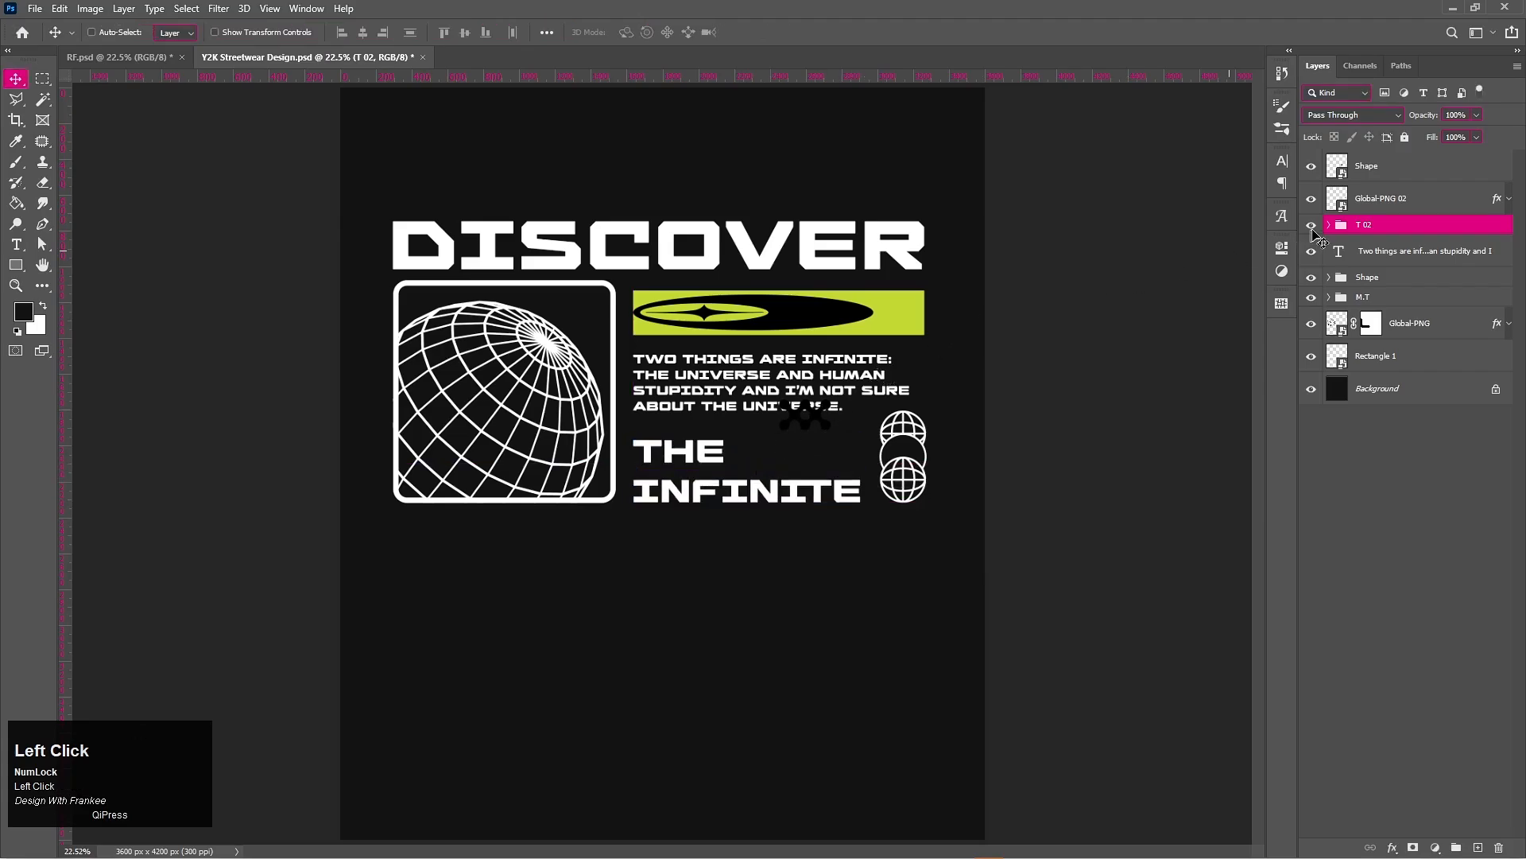
Move the Shape image down beside THE and copy Global-PNG 02's layer effects onto it
left_click(1363, 169)
left_click_drag(809, 428, 811, 452)
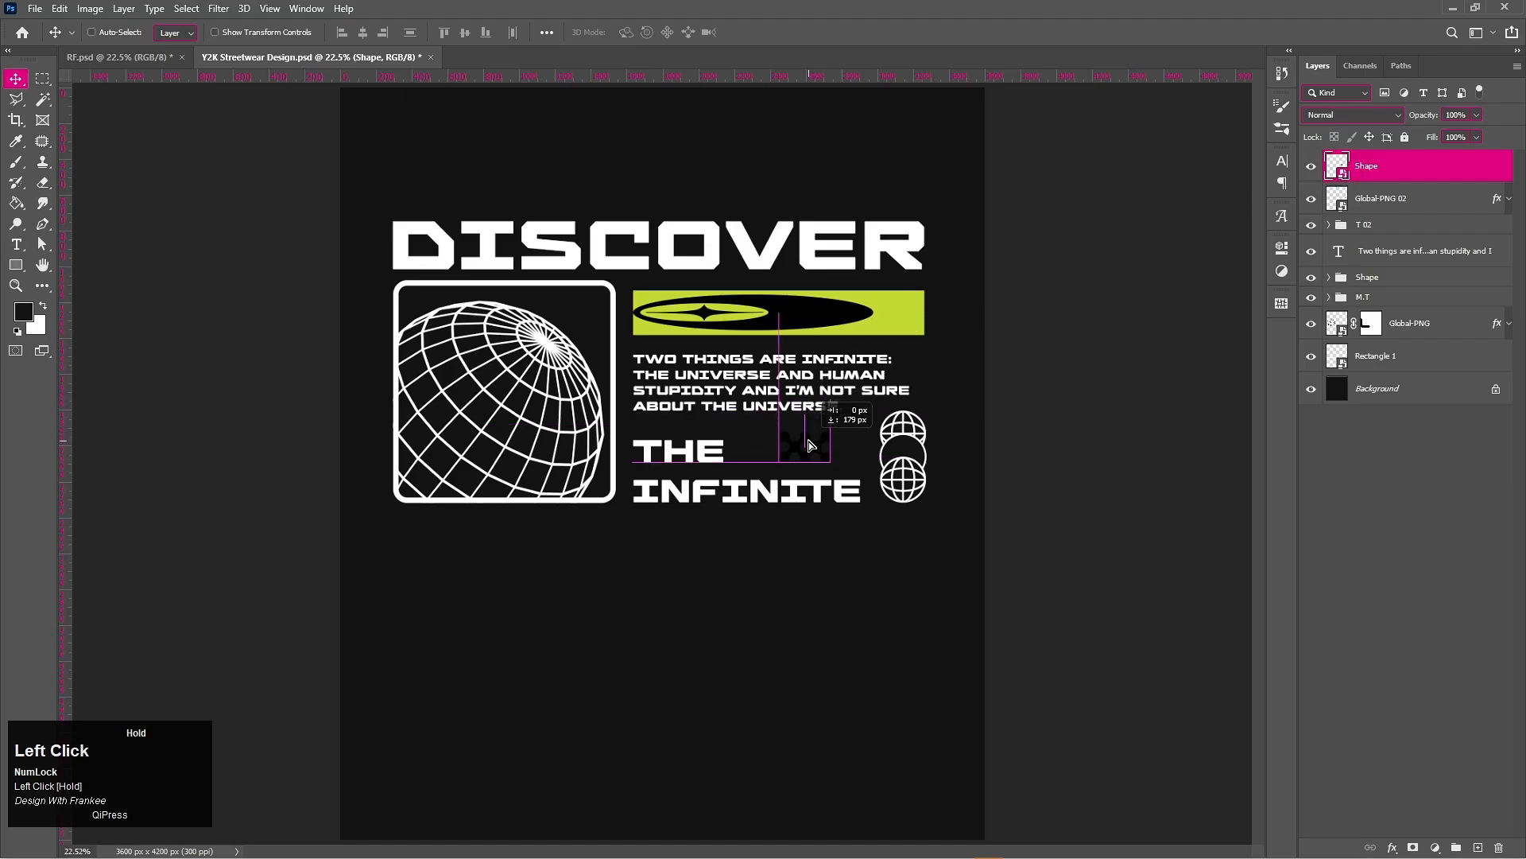
left_click_drag(1495, 204, 1496, 168)
left_click(1508, 166)
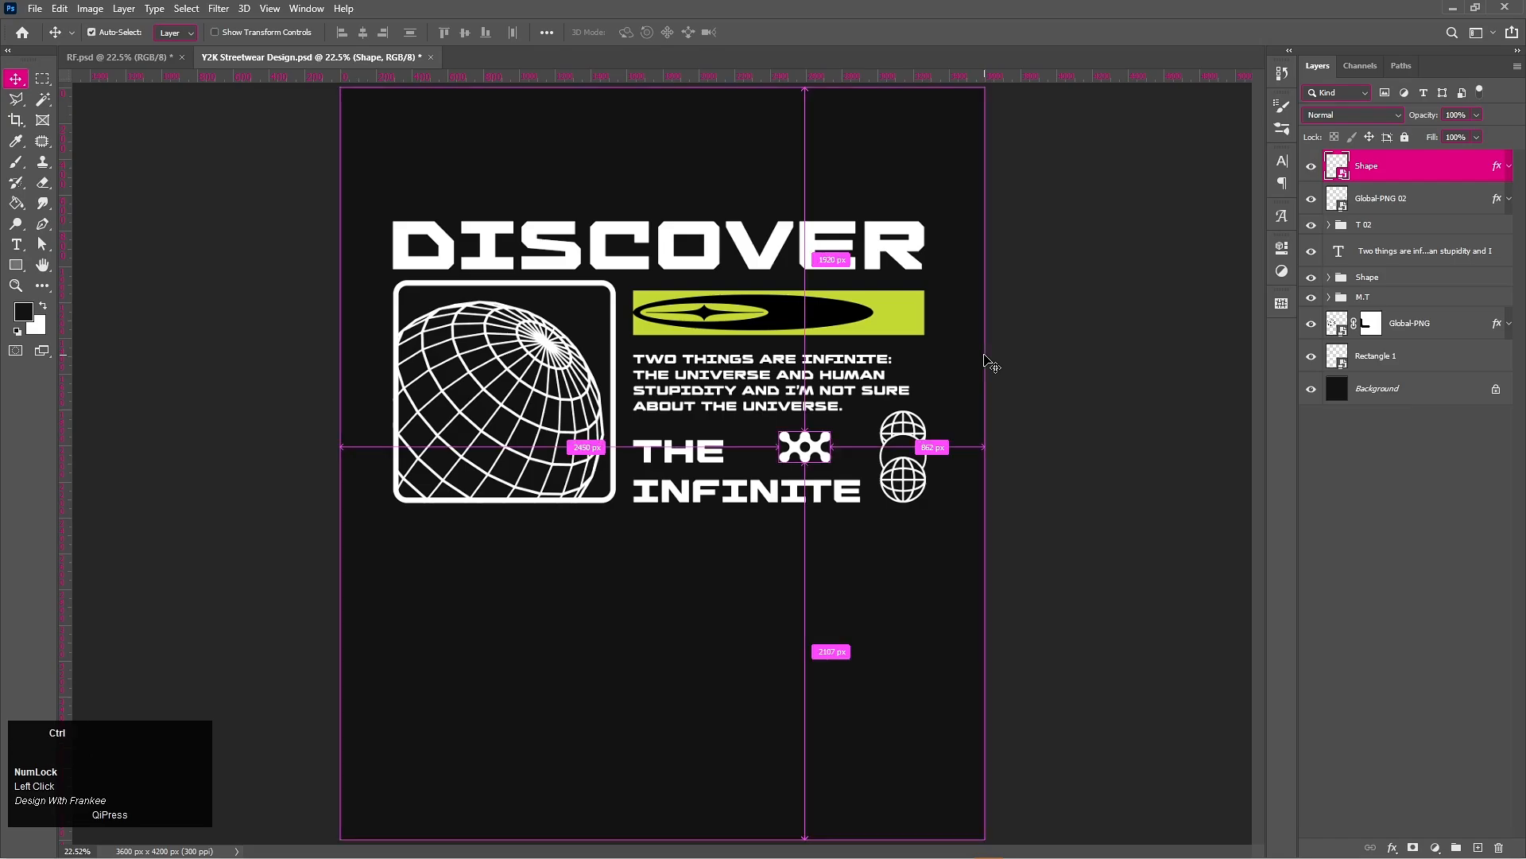
Enlarge the Shape image and place it above the end of INFINITE, with its outer edge near the final E
key("ctrl+t")
mouse_move(835, 446)
left_mouse_down()
mouse_move(809, 451)
mouse_move(829, 448)
left_mouse_up()
double_click(829, 448)
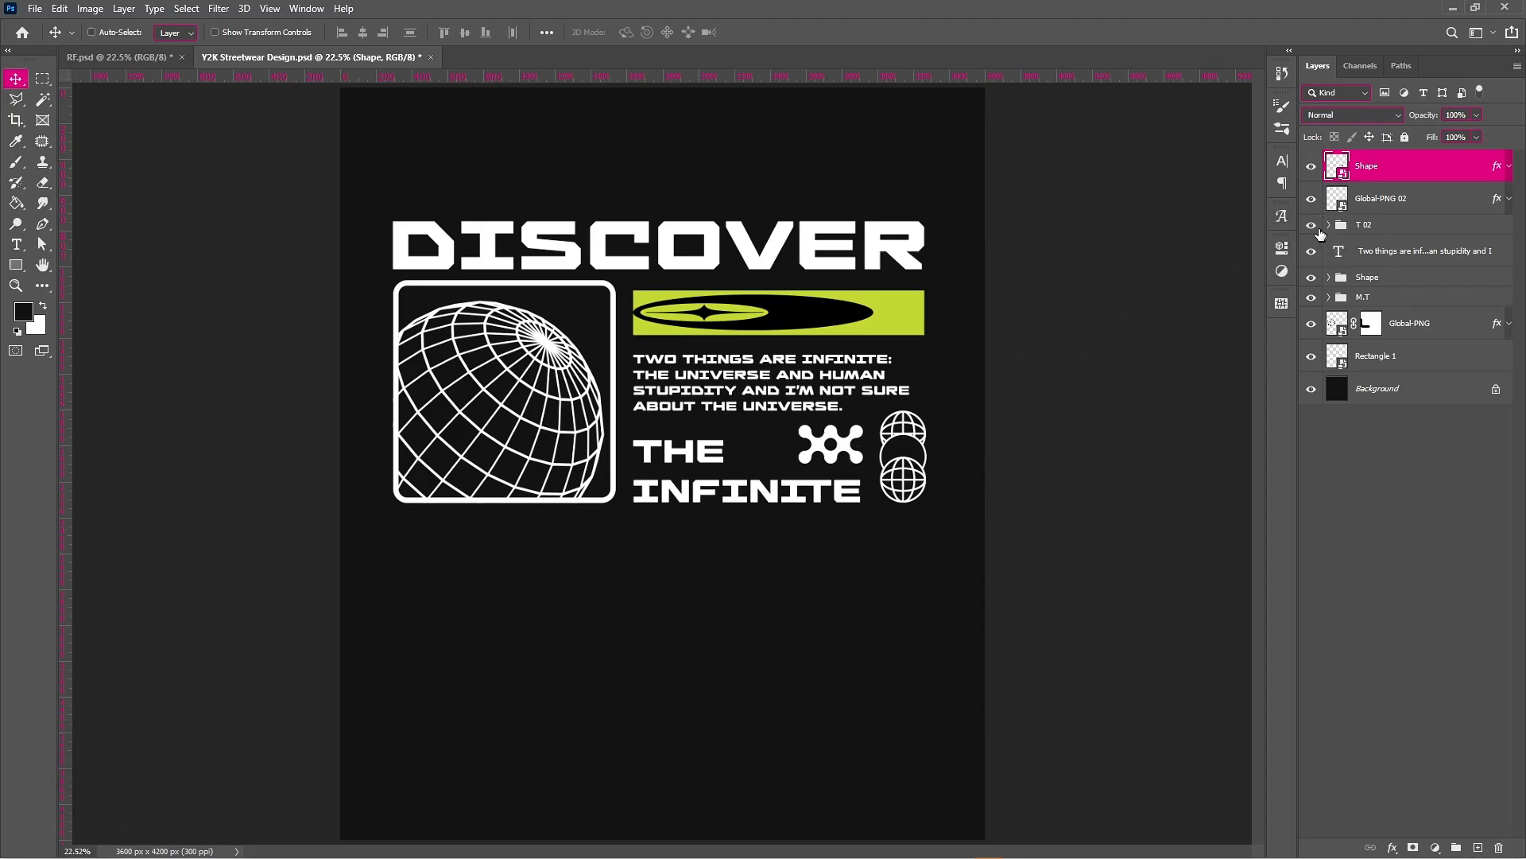
Even out the vertical spacing between the green bar's Shape group, the quote and the resized T 02 group
left_click(1404, 229)
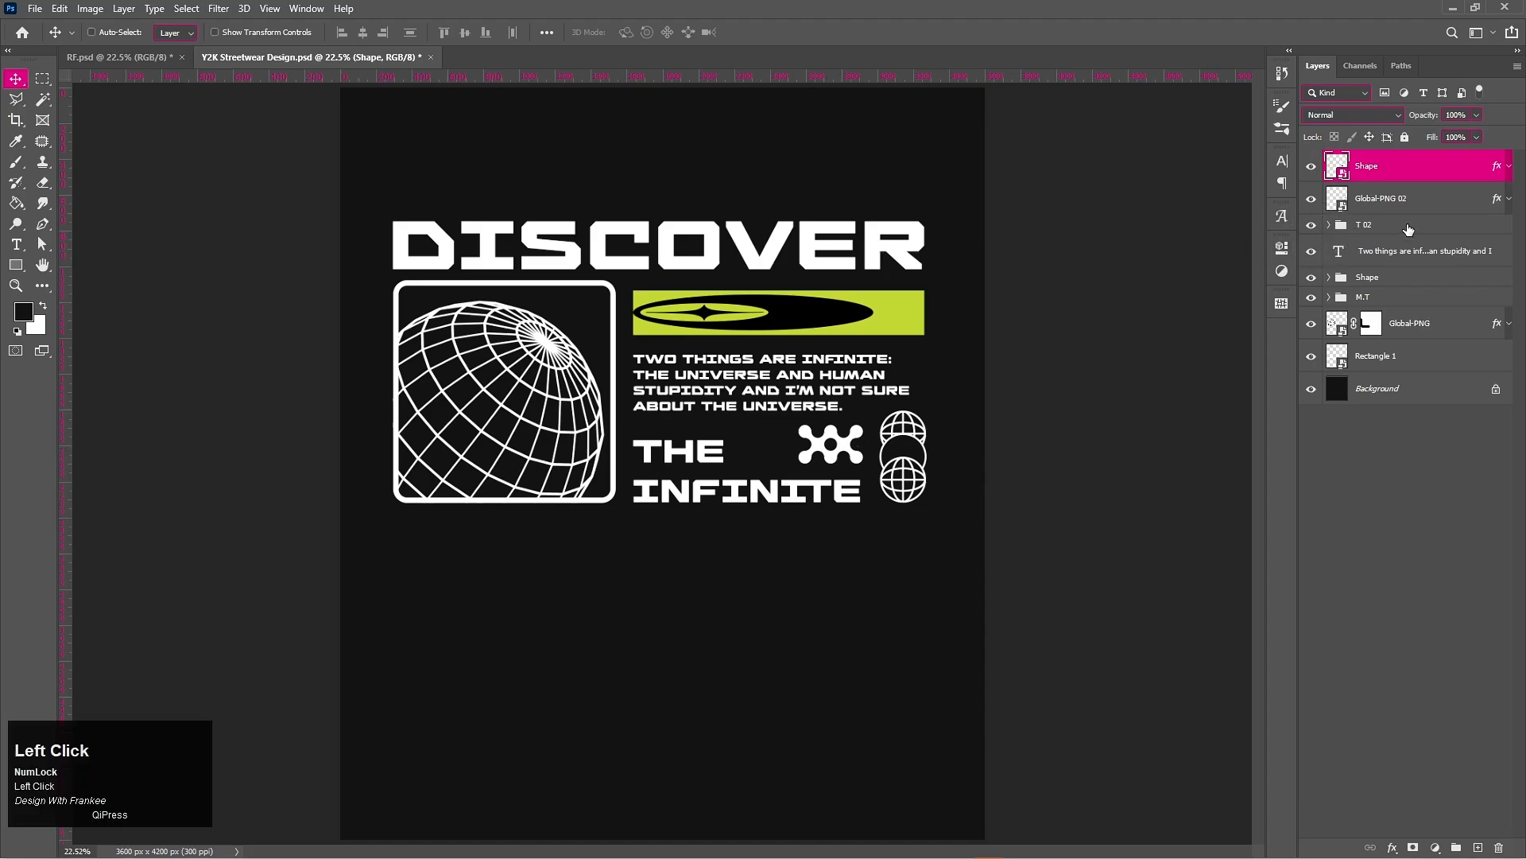
left_click(1411, 280, "shift")
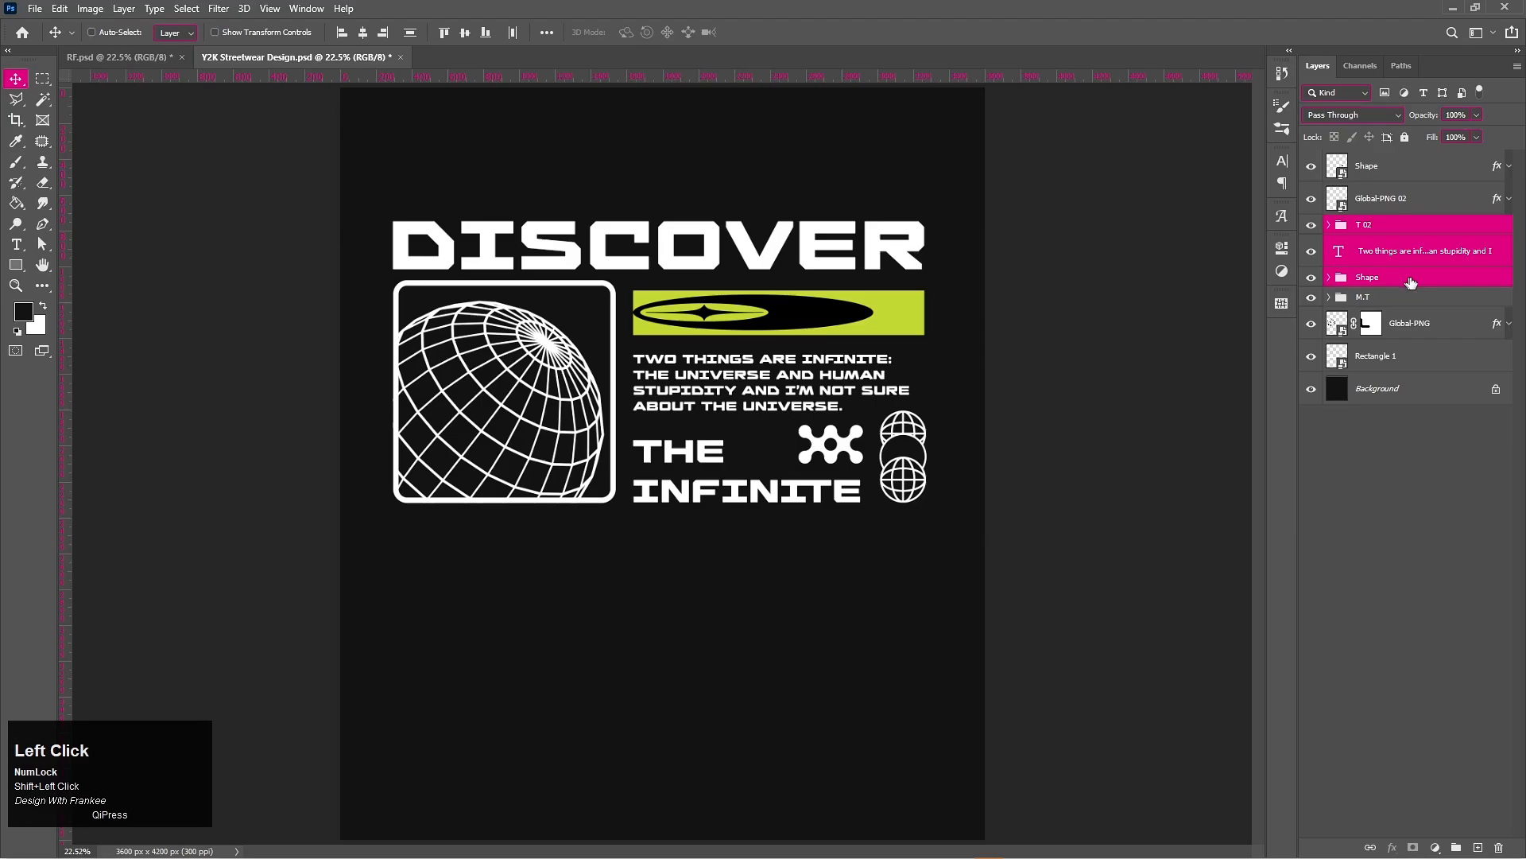
left_click(415, 32)
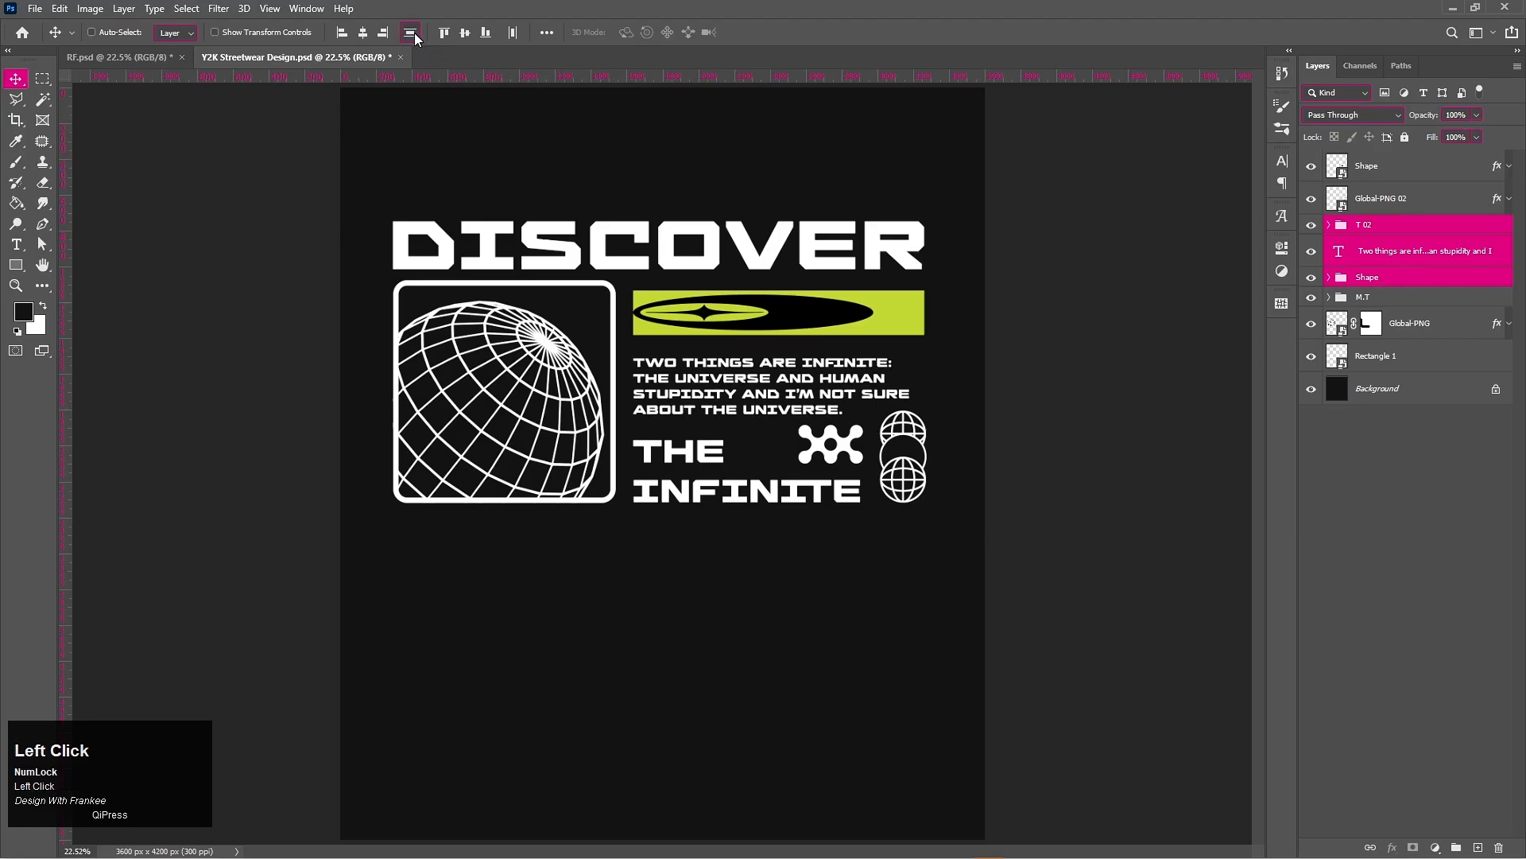
Select all layers from the Shape image down to Rectangle 1 and group them, leaving out the Background
left_click(1390, 168)
left_click(1396, 364, "shift")
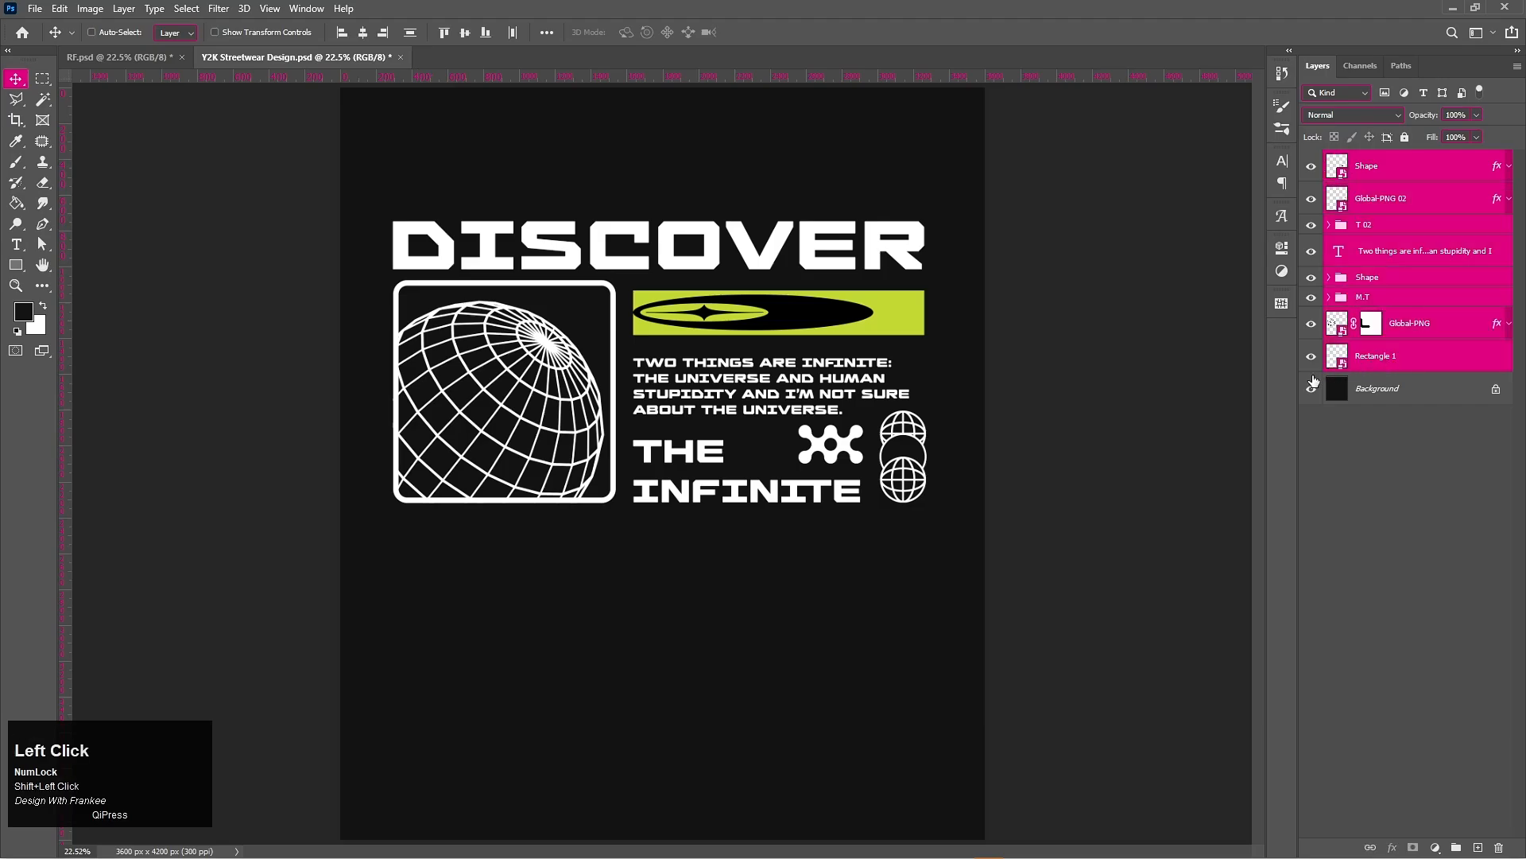
key("ctrl+g")
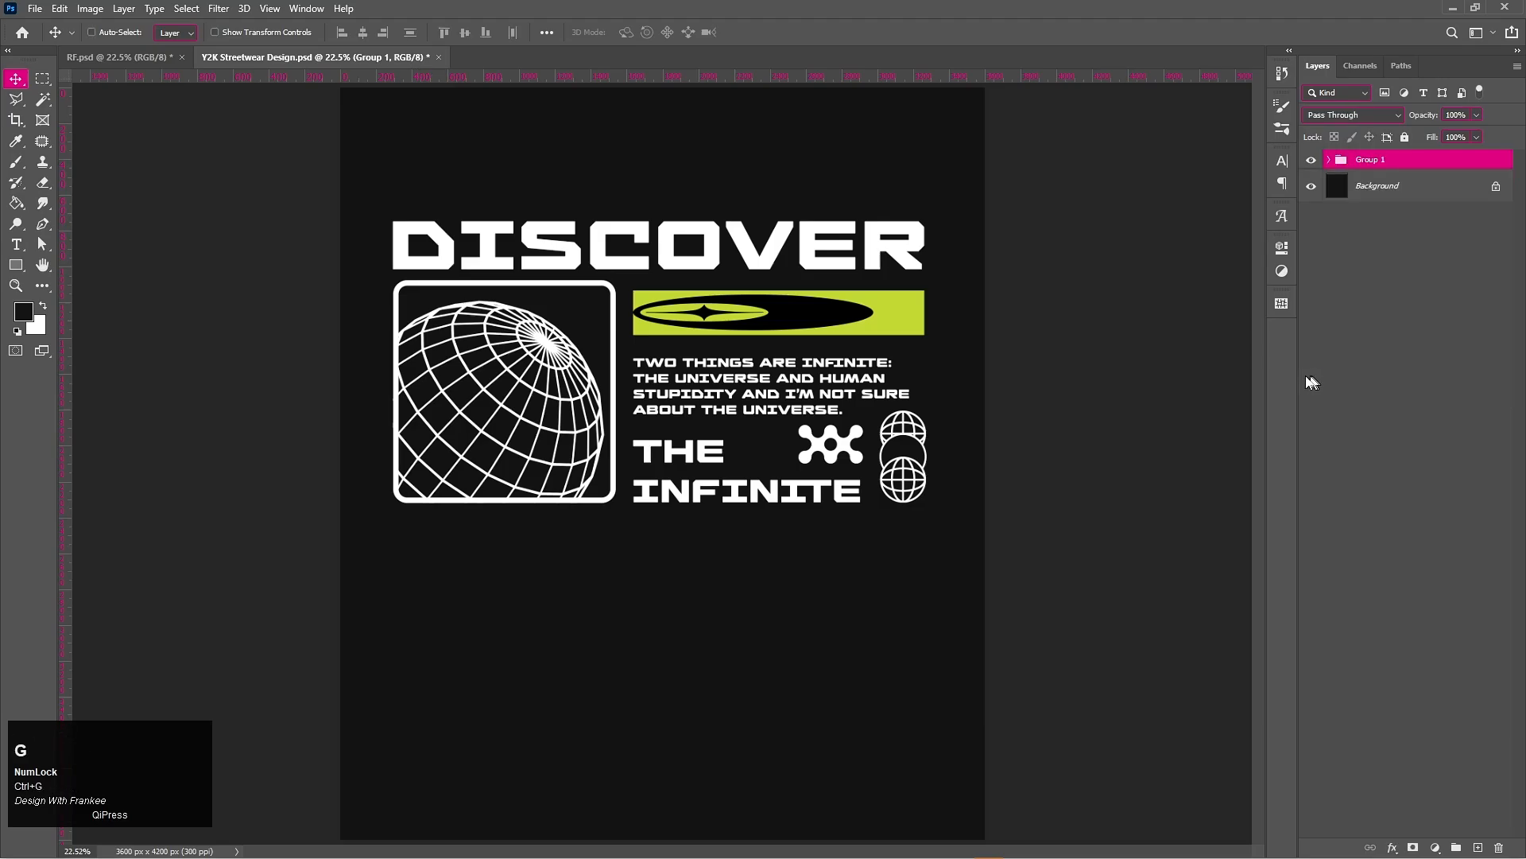
Enlarge the grouped artwork, move it lower and roughly centre it across the canvas, then toggle its visibility off and on
key("ctrl+t")
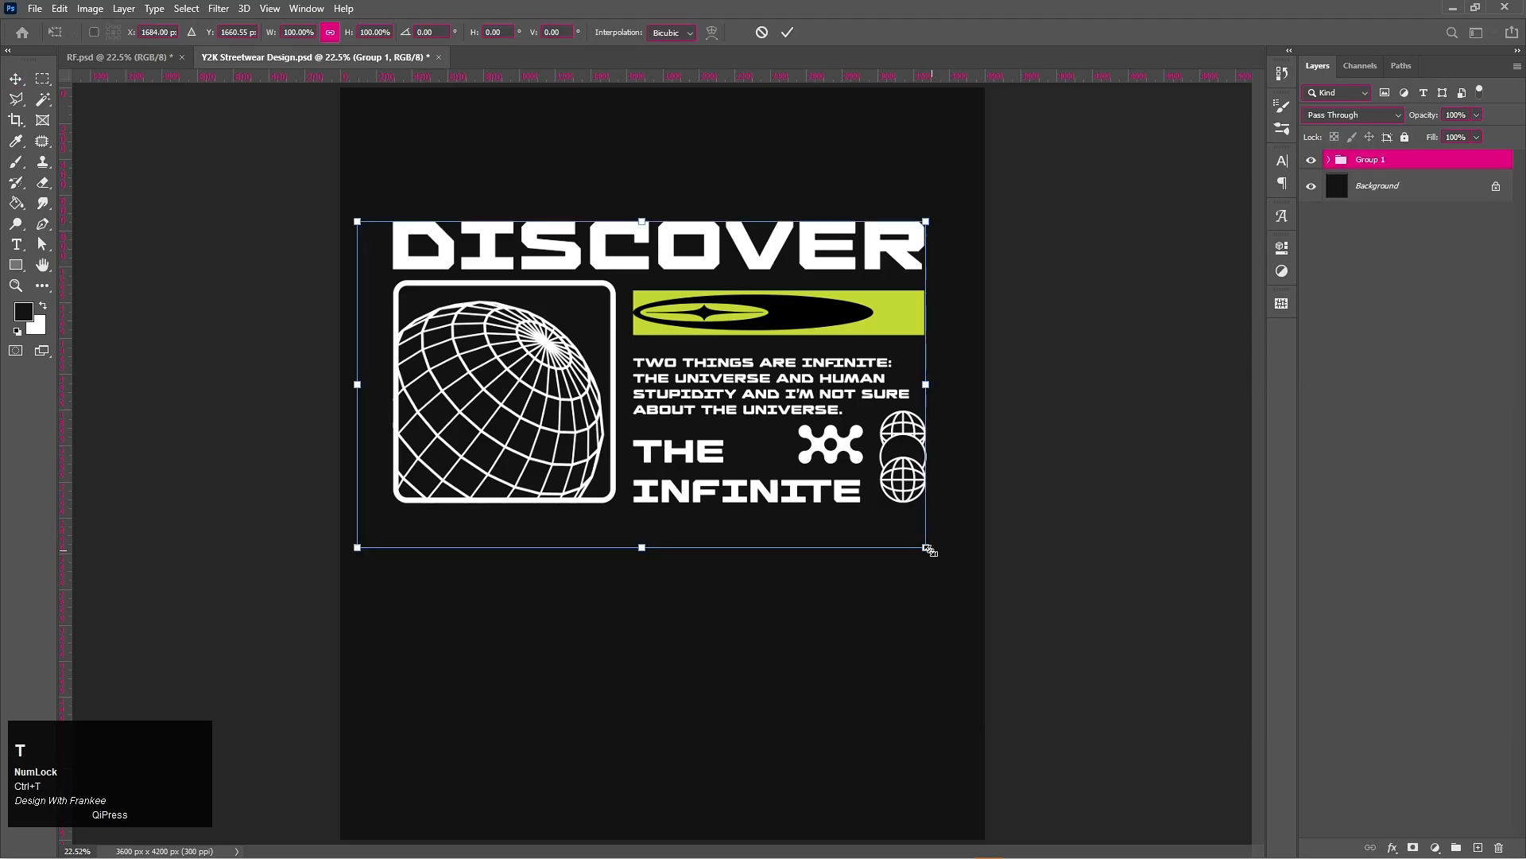
left_click_drag(927, 549, 957, 565)
left_click_drag(683, 402, 692, 451)
double_click(692, 451)
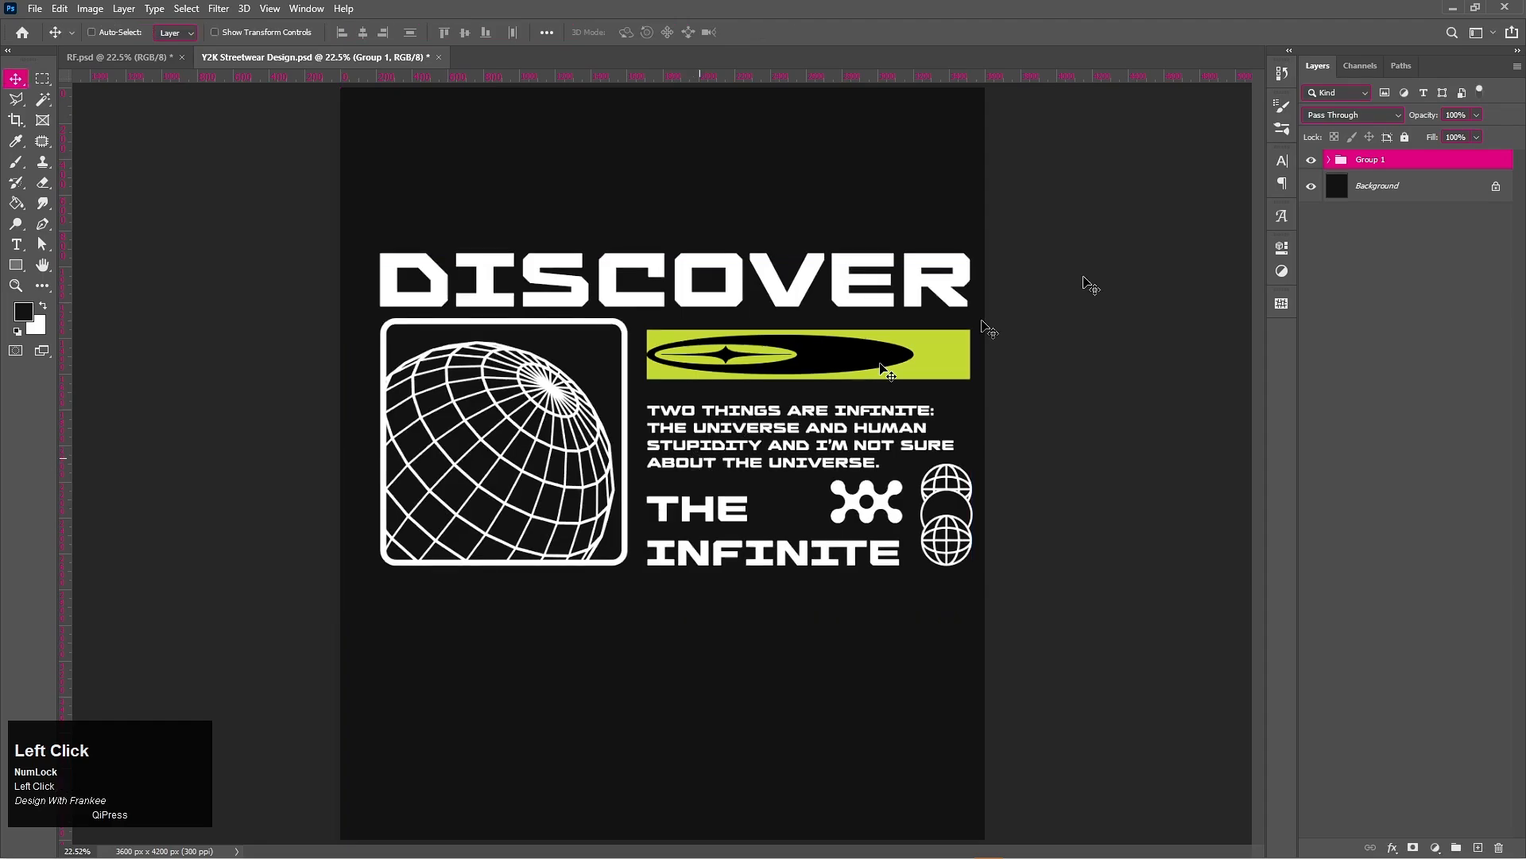
left_click(1316, 161)
left_click(1313, 160)
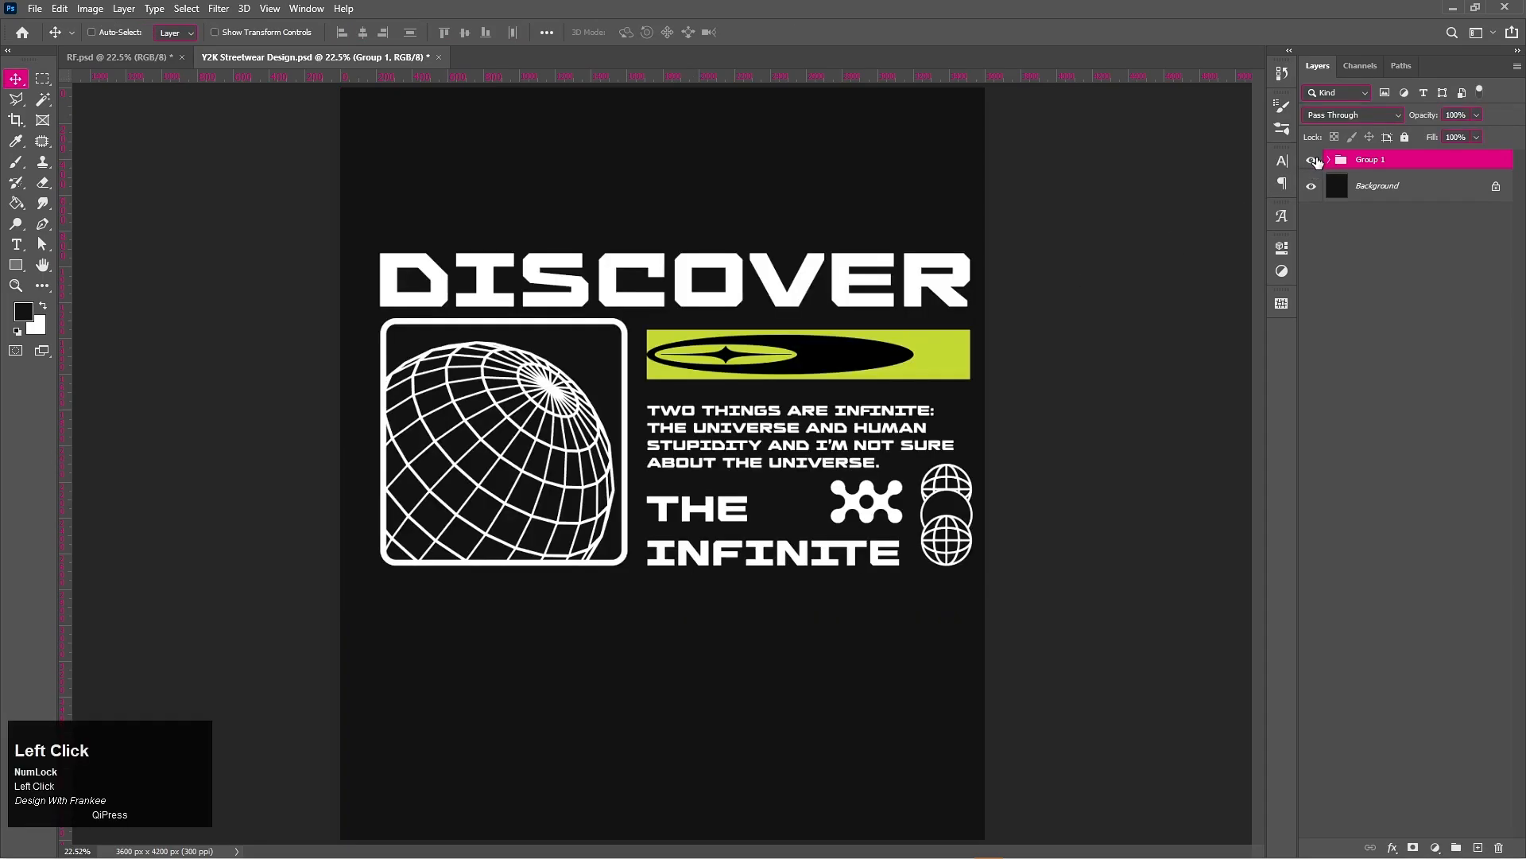